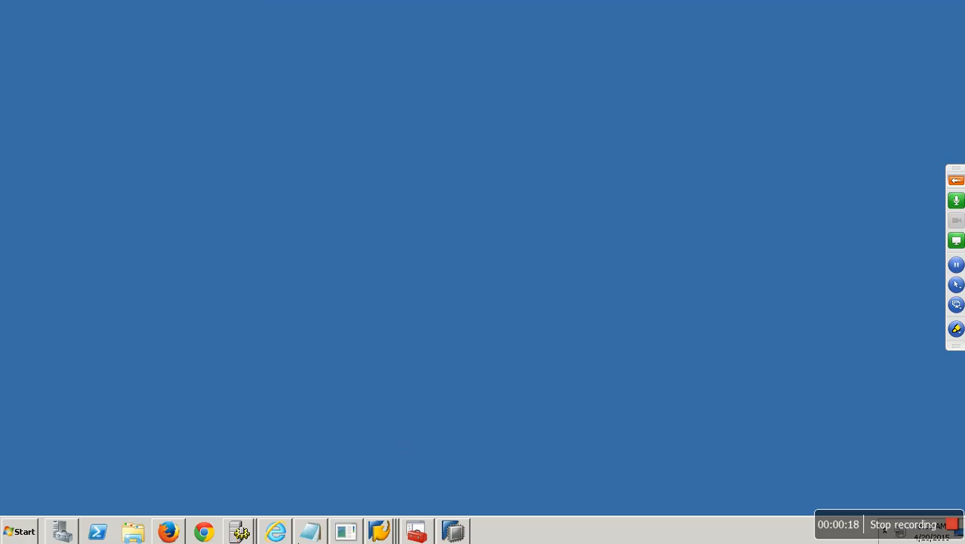
Step: Below the old Notepad notes, add the heading 'Extracting MD from ECC to BW:' with a dashed underline
{"action": "left_click", "coordinate": [310, 533]}
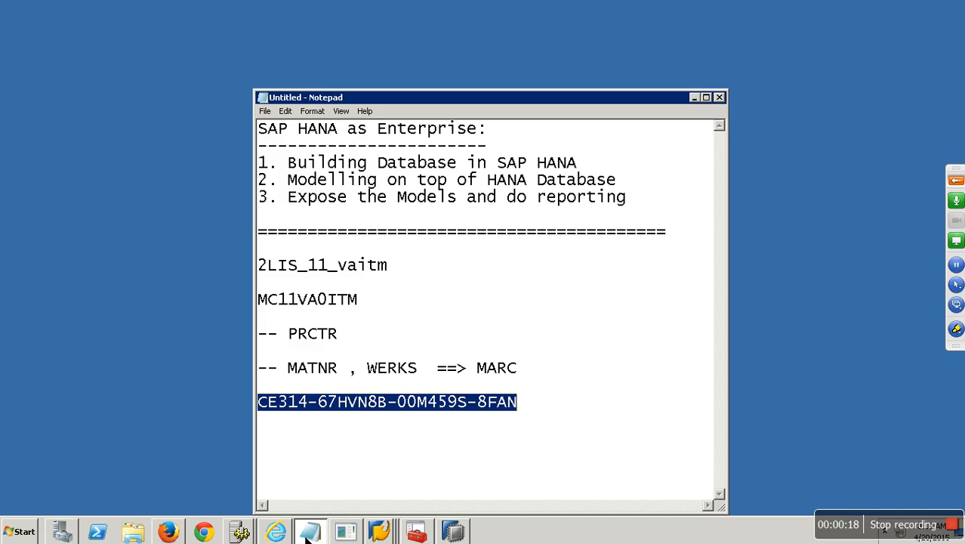
{"action": "left_click", "coordinate": [558, 413]}
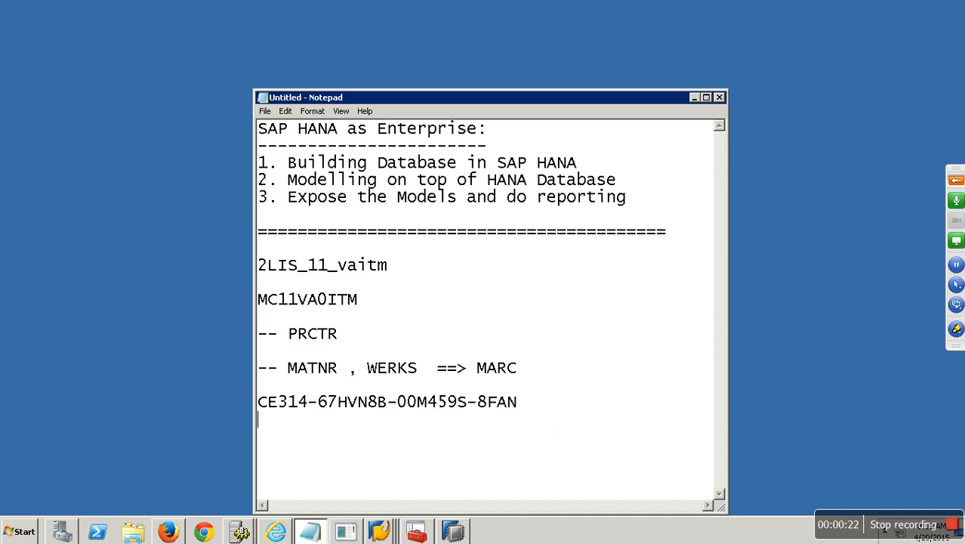
{"action": "key", "text": "Return"}
{"action": "key", "text": "Return"}
{"action": "key", "text": "Return"}
{"action": "key", "text": "Return"}
{"action": "key", "text": "Return"}
{"action": "key", "text": "Return"}
{"action": "key", "text": "Return"}
{"action": "key", "text": "Return"}
{"action": "key", "text": "Return"}
{"action": "key", "text": "Return"}
{"action": "key", "text": "Return"}
{"action": "key", "text": "Return"}
{"action": "key", "text": "Return"}
{"action": "key", "text": "Return"}
{"action": "key", "text": "Return"}
{"action": "key", "text": "Return"}
{"action": "key", "text": "Return"}
{"action": "key", "text": "Return"}
{"action": "key", "text": "Return"}
{"action": "key", "text": "Return"}
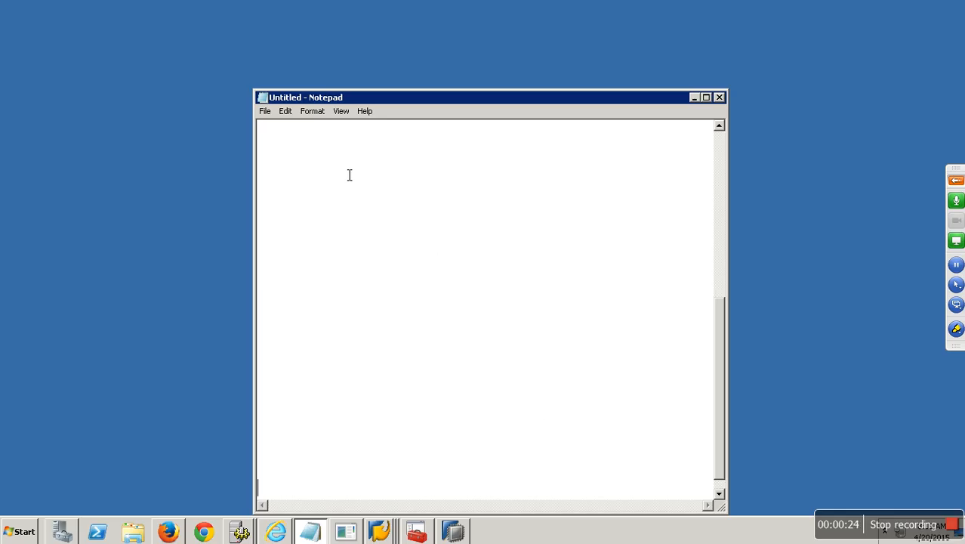
{"action": "type", "text": "- Extrrac"}
{"action": "key", "text": "BackSpace"}
{"action": "key", "text": "BackSpace"}
{"action": "key", "text": "BackSpace"}
{"action": "type", "text": "acting MD from ECC to BW:"}
{"action": "key", "text": "Return"}
{"action": "type", "text": "-------------------------------"}
Step: List the bullets 'Business Content Extractors' and 'Generic Extractors' under the heading
{"action": "key", "text": "Return"}
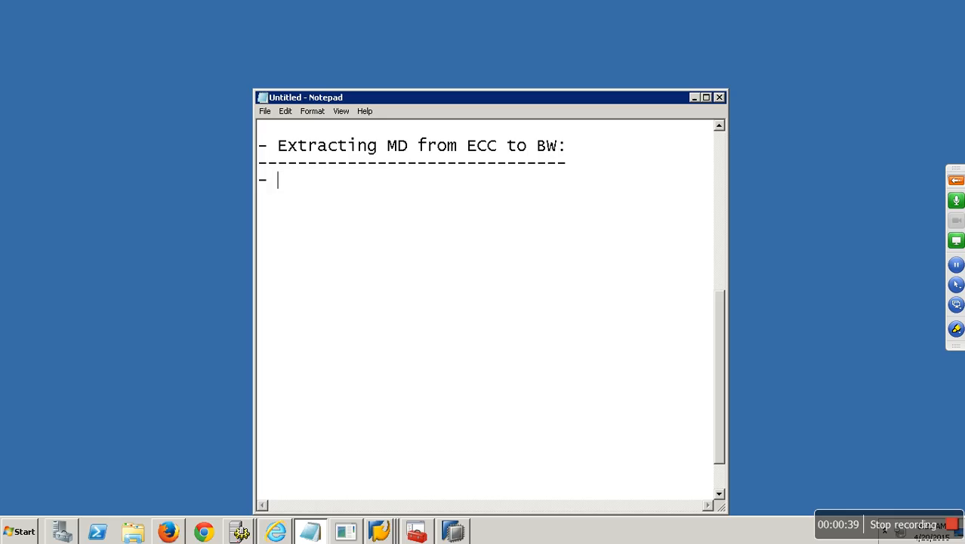
{"action": "type", "text": "- G"}
{"action": "key", "text": "BackSpace"}
{"action": "type", "text": "Business Content"}
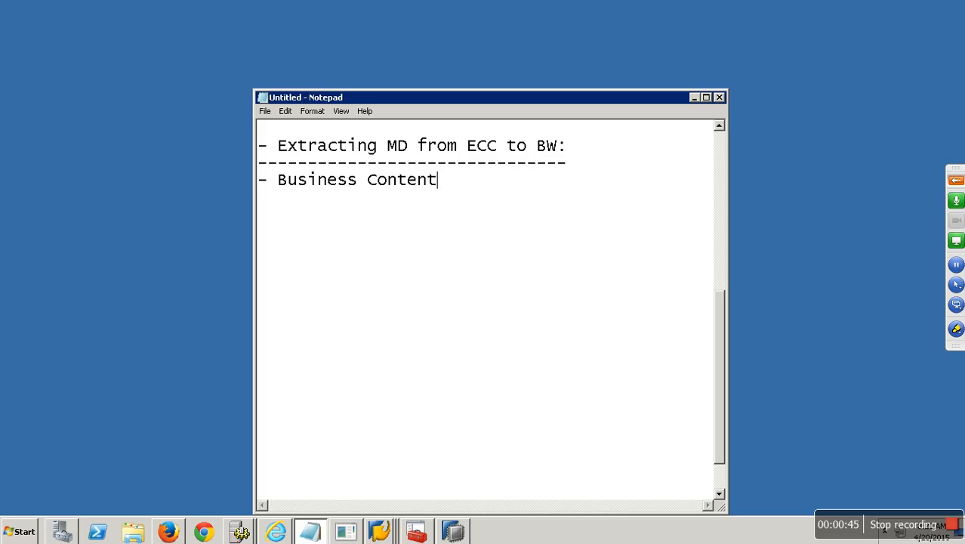
{"action": "type", "text": " Extractors"}
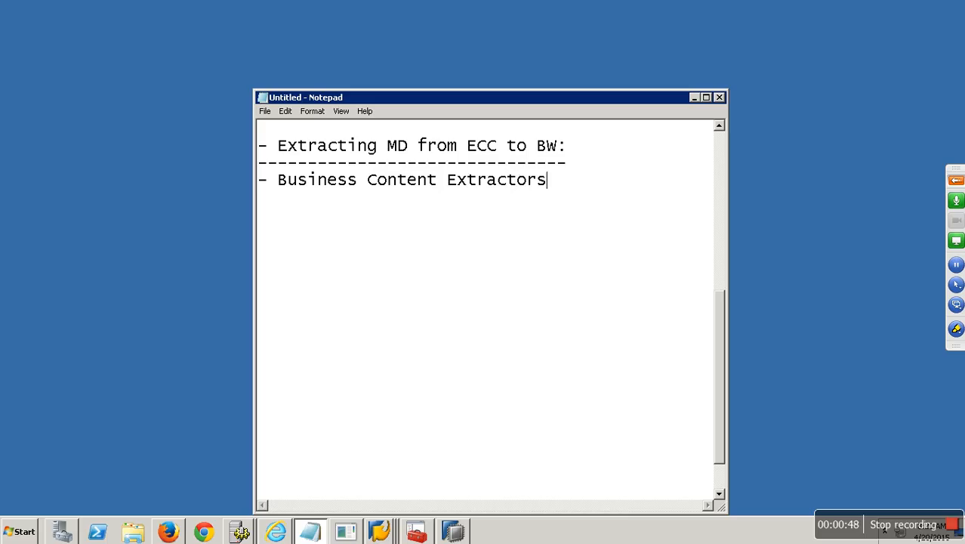
{"action": "key", "text": "Return"}
{"action": "type", "text": "- Generic"}
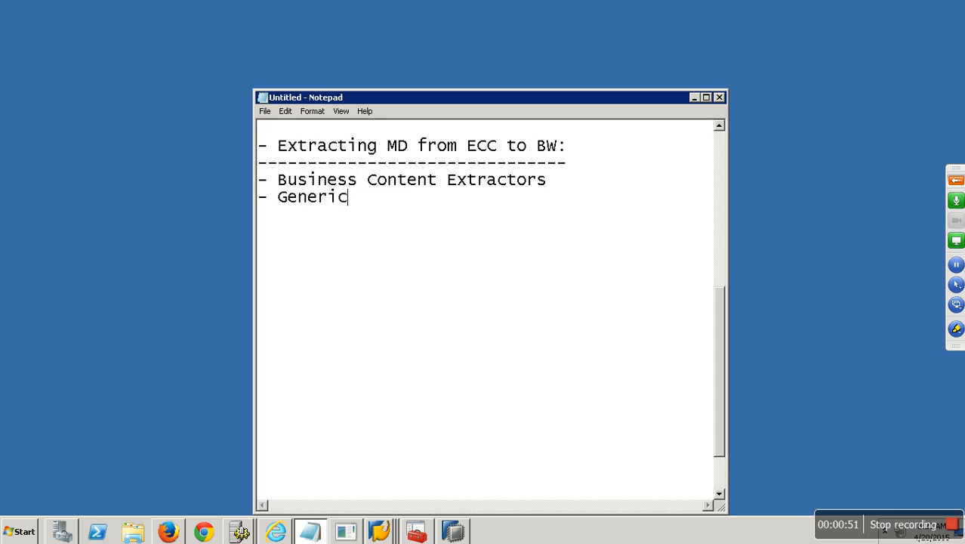
{"action": "type", "text": " Extractors"}
{"action": "key", "text": "Return"}
{"action": "key", "text": "Return"}
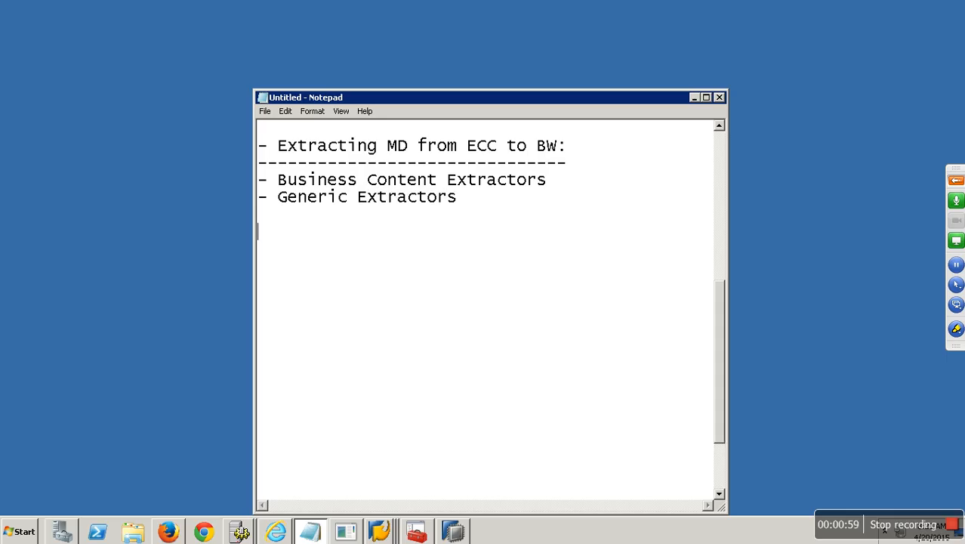
{"action": "left_click", "coordinate": [379, 531]}
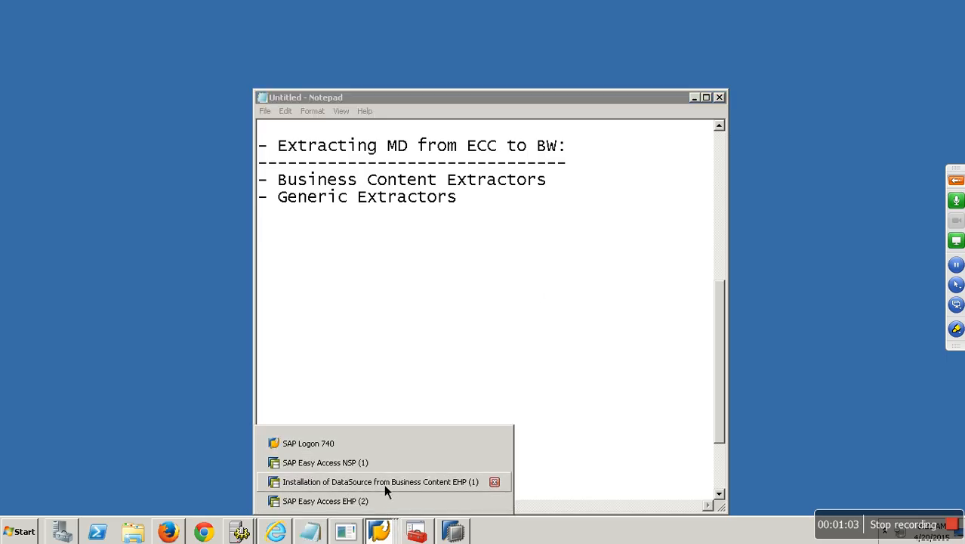
Step: Run rsa1 in the SAP Easy Access session, go to BI Content and expand InfoObject
{"action": "left_click", "coordinate": [379, 462]}
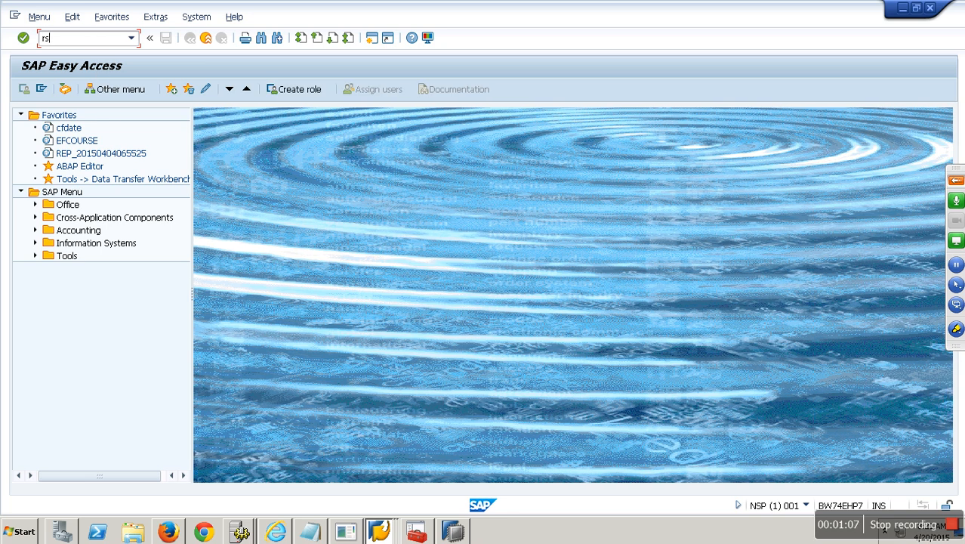
{"action": "type", "text": "rsa1"}
{"action": "key", "text": "Return"}
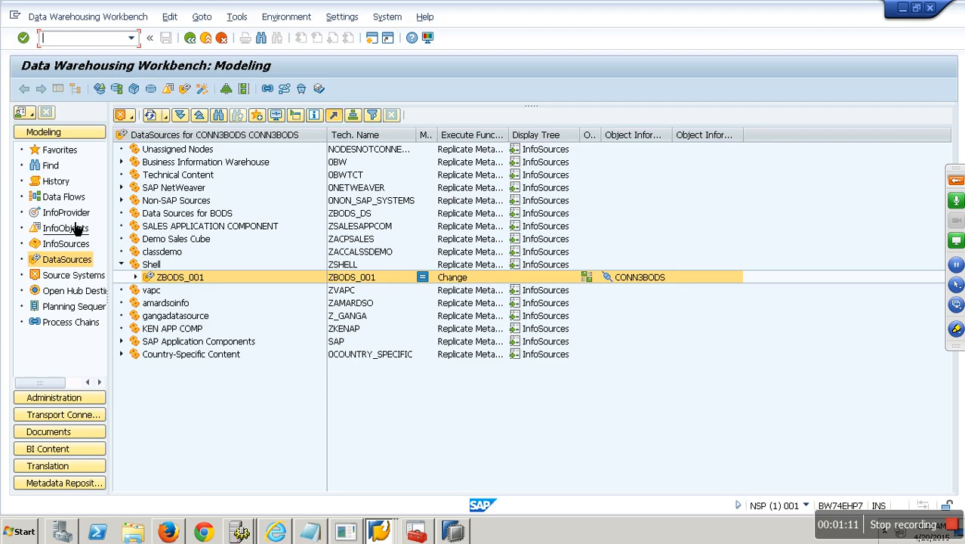
{"action": "left_click", "coordinate": [78, 449]}
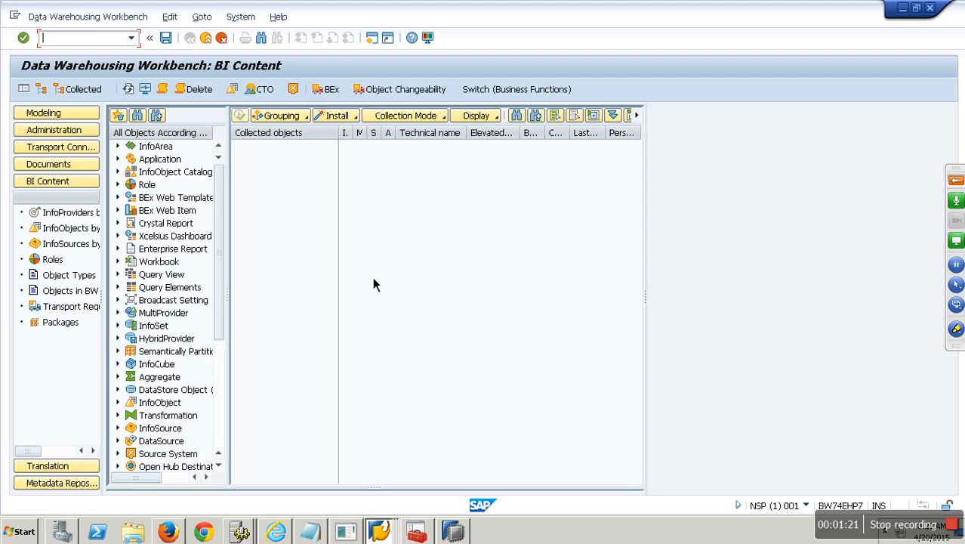
{"action": "double_click", "coordinate": [167, 408]}
Step: Search the InfoObject selection list for 0customer and transfer it to the collected objects
{"action": "double_click", "coordinate": [184, 420]}
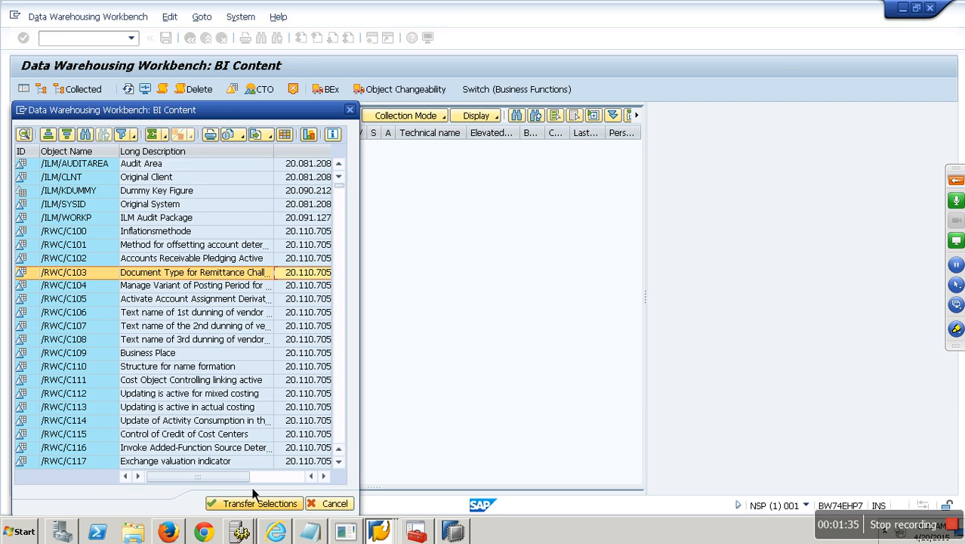
{"action": "left_click", "coordinate": [86, 134]}
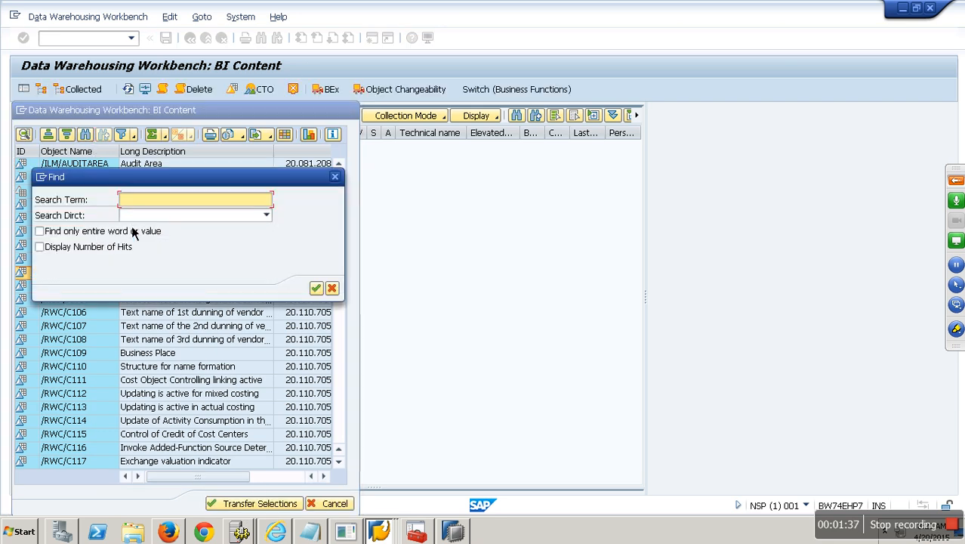
{"action": "type", "text": "0customer"}
{"action": "key", "text": "Return"}
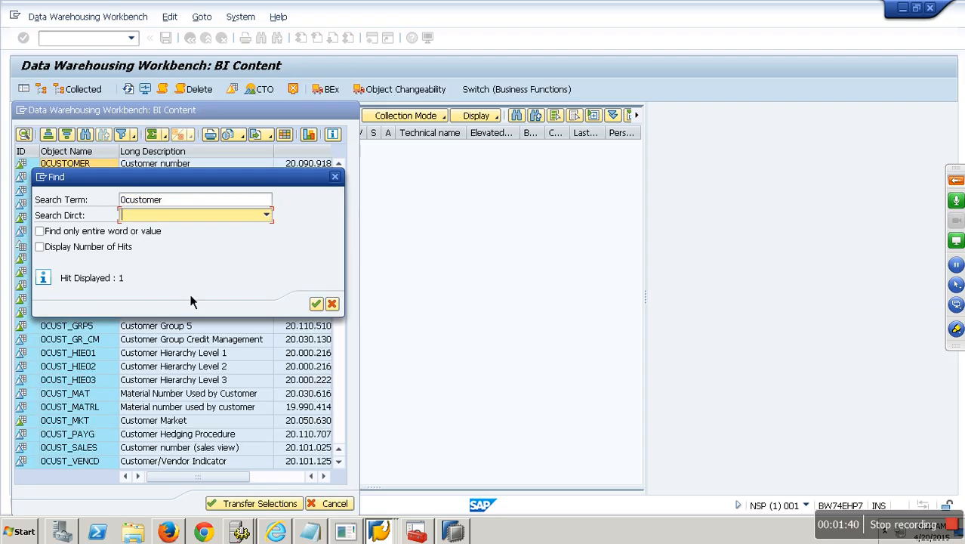
{"action": "left_click", "coordinate": [331, 303]}
{"action": "left_click", "coordinate": [22, 164]}
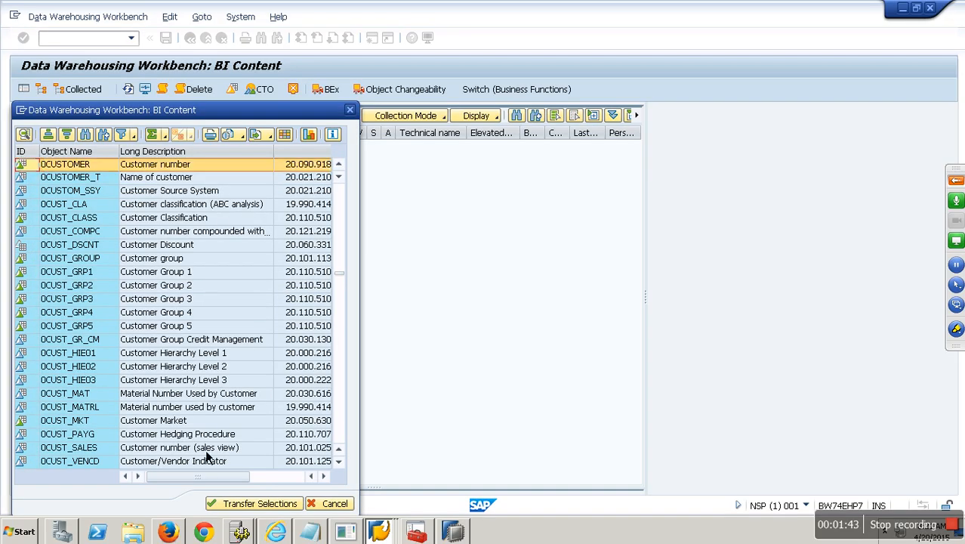
{"action": "left_click", "coordinate": [258, 507]}
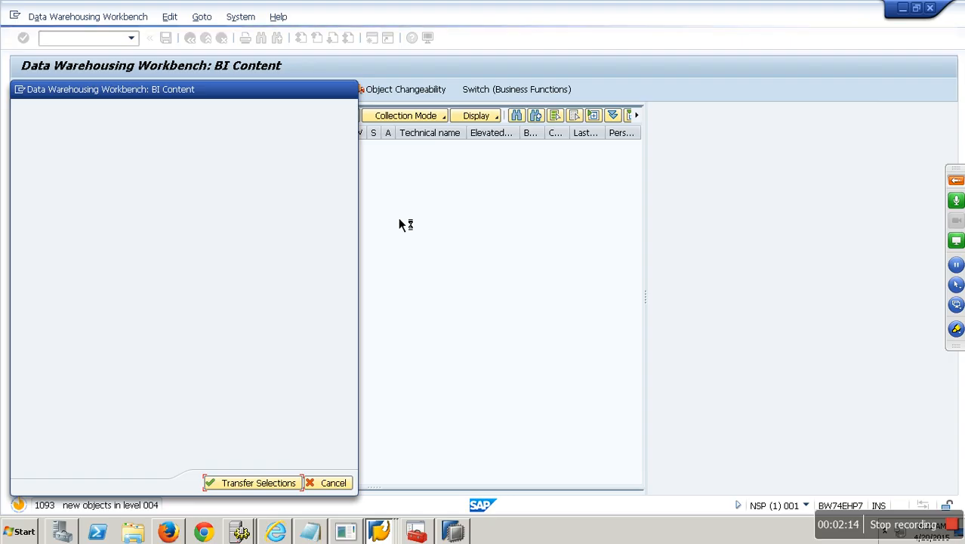
{"action": "key", "text": "alt+space"}
Step: Stop the running collection, reopen BI Content with rso2 and set grouping to data flow before
{"action": "left_click", "coordinate": [89, 167]}
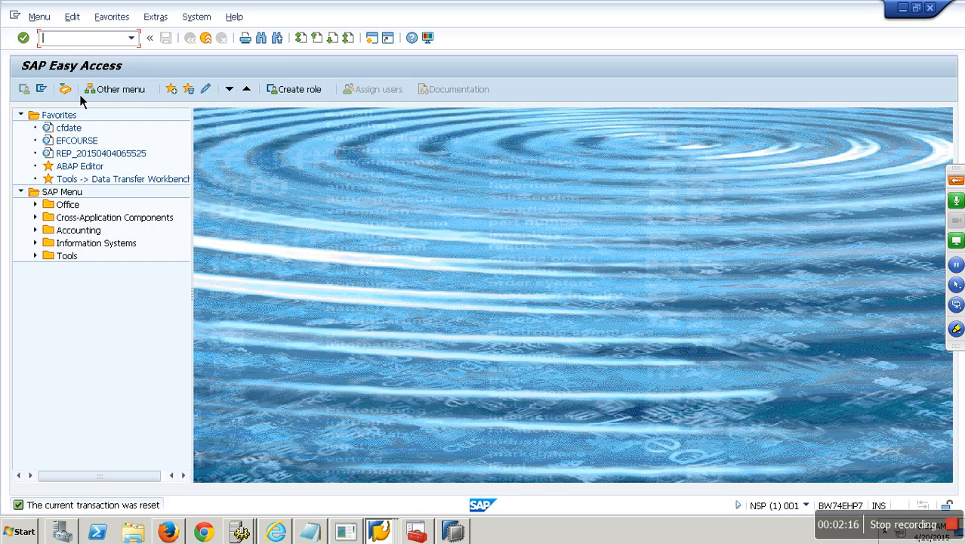
{"action": "type", "text": "rso2"}
{"action": "key", "text": "Return"}
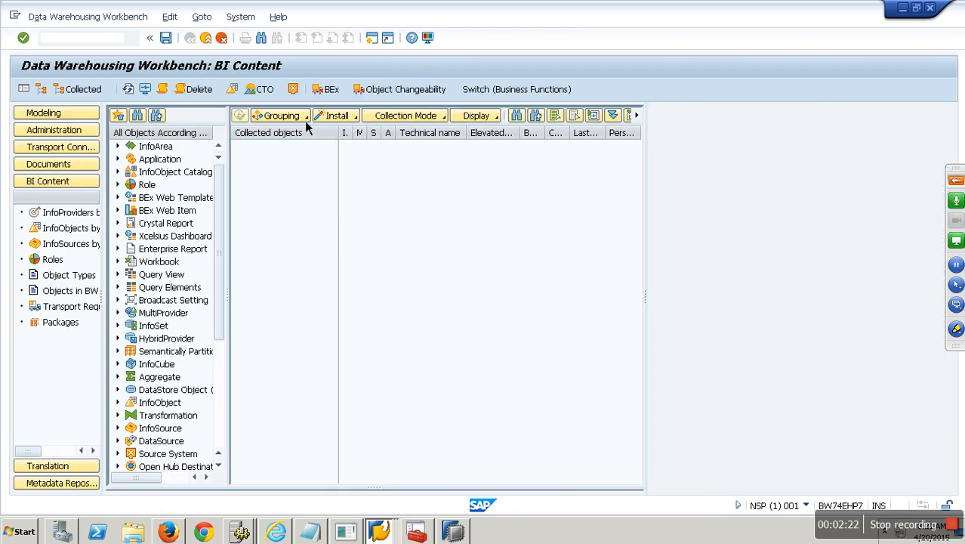
{"action": "left_click", "coordinate": [305, 119]}
{"action": "left_click", "coordinate": [311, 150]}
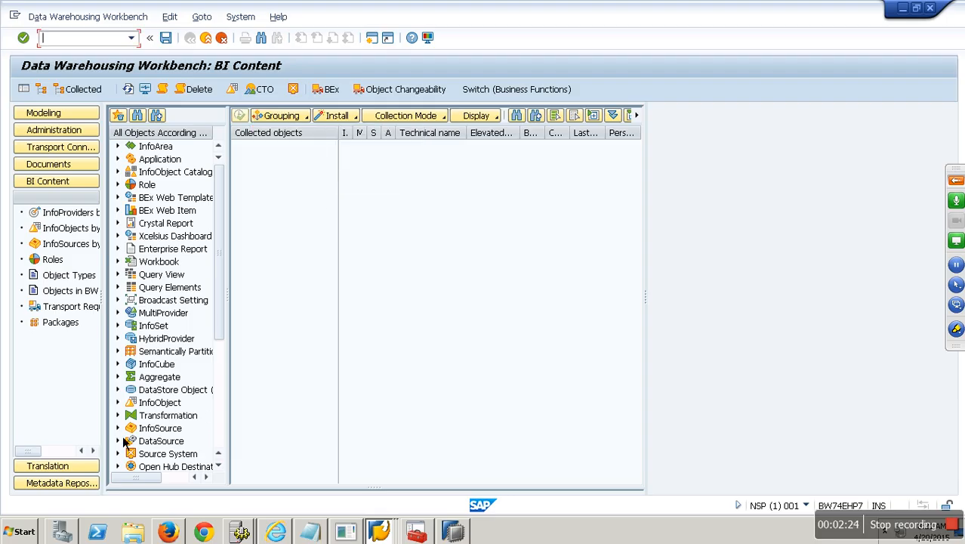
Step: Find 0customer in the InfoObject selection list and transfer it to the collected objects
{"action": "left_click", "coordinate": [119, 402]}
{"action": "double_click", "coordinate": [189, 418]}
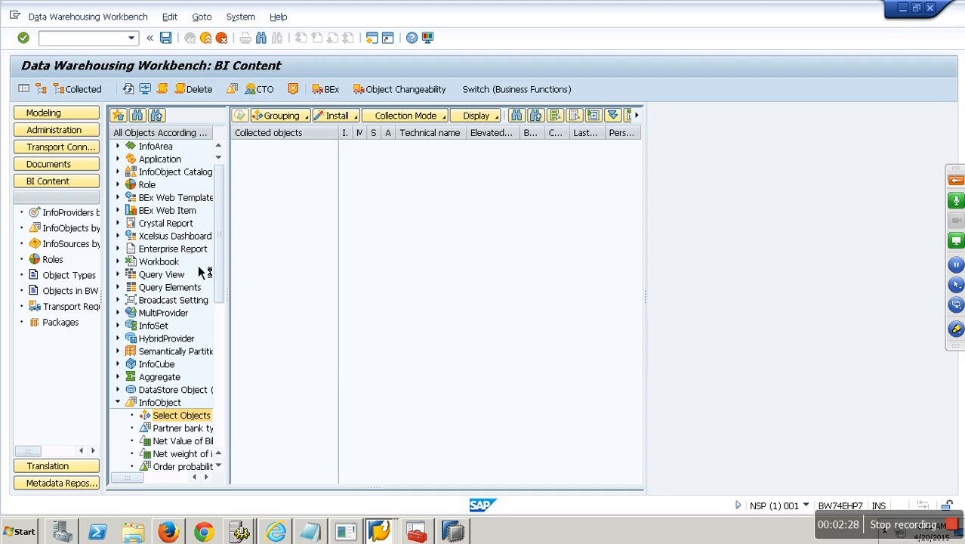
{"action": "left_click", "coordinate": [101, 136]}
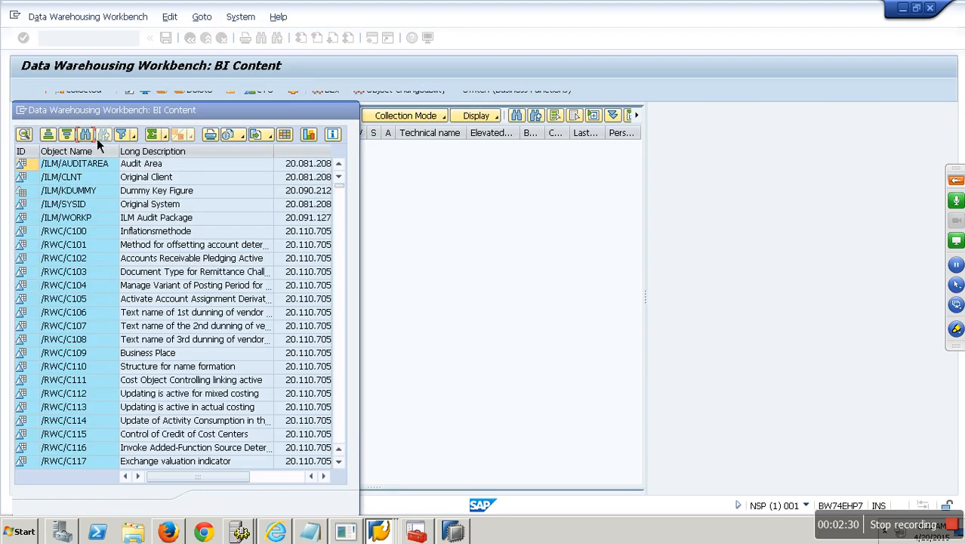
{"action": "type", "text": "0cust"}
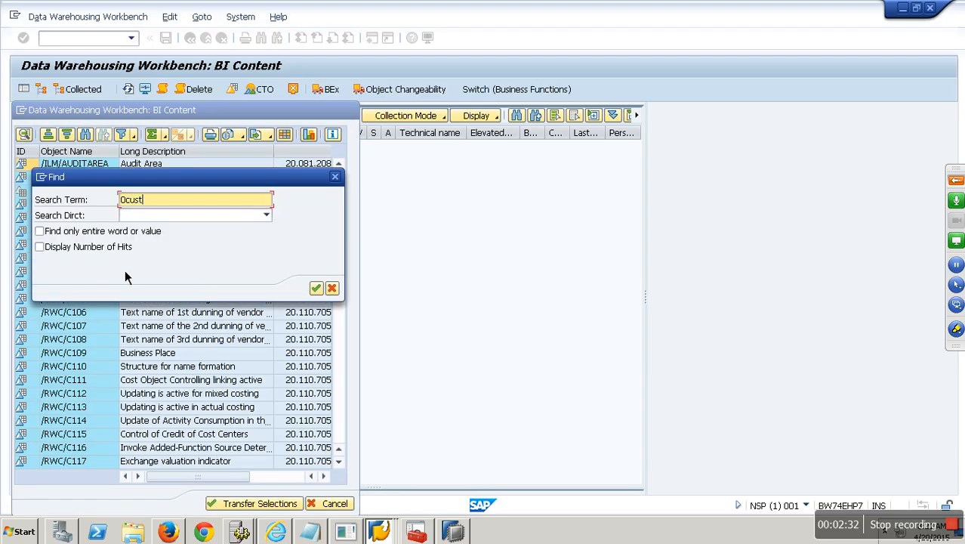
{"action": "type", "text": "omer"}
{"action": "key", "text": "Return"}
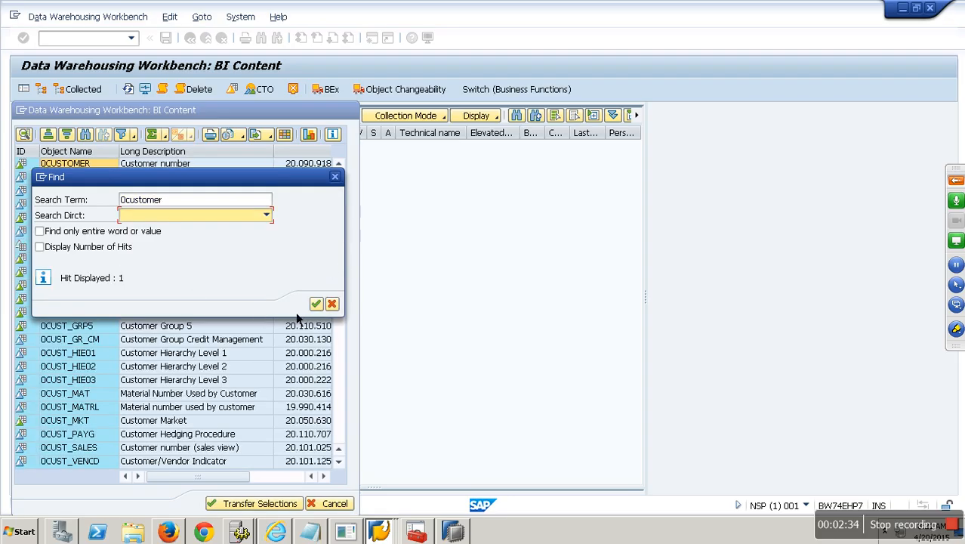
{"action": "left_click", "coordinate": [332, 303]}
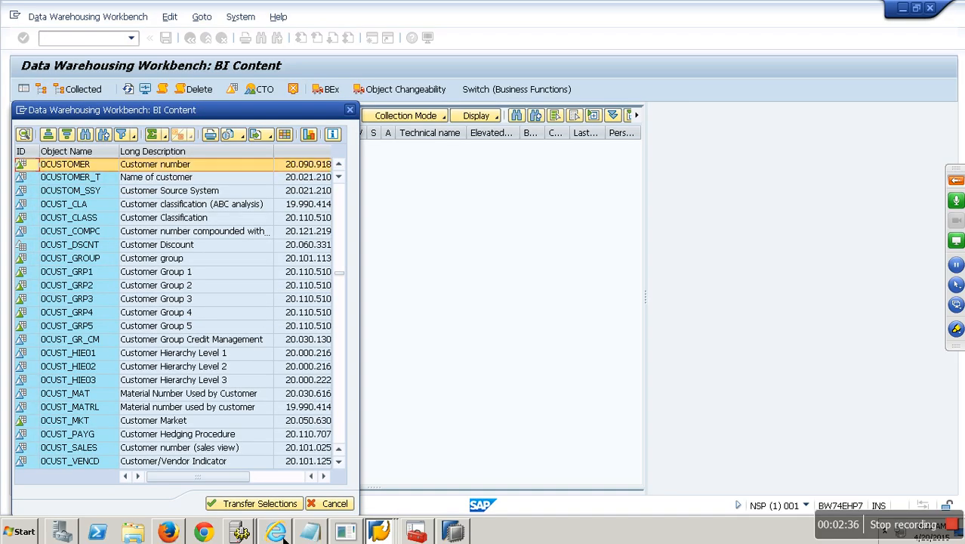
{"action": "left_click", "coordinate": [257, 504]}
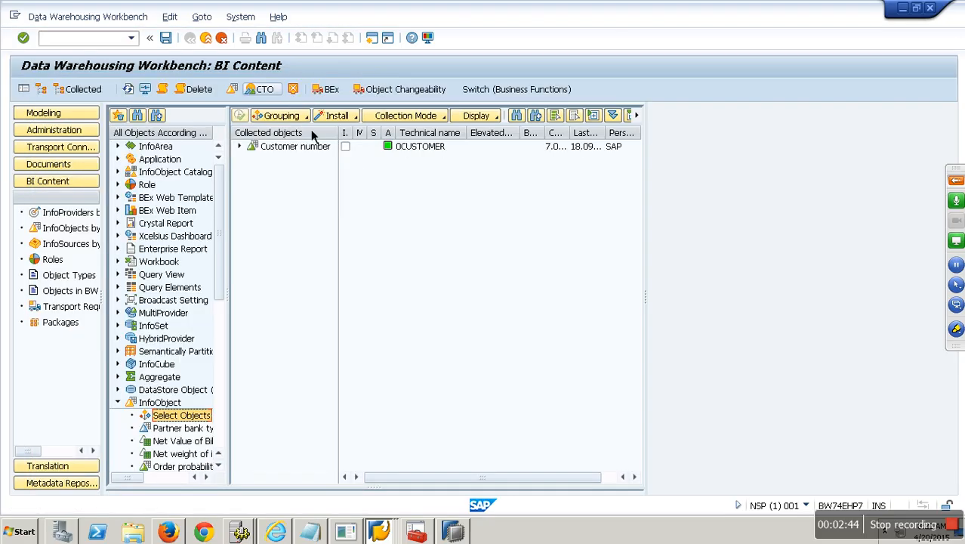
Step: Mark Customer number and all its dependent objects for installation
{"action": "left_click", "coordinate": [241, 146]}
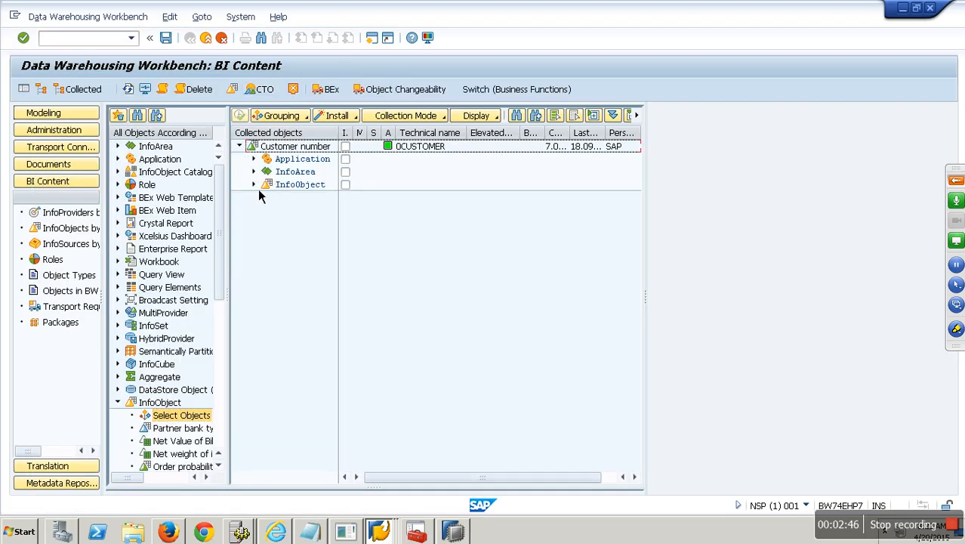
{"action": "left_click", "coordinate": [254, 184]}
{"action": "left_click", "coordinate": [427, 197]}
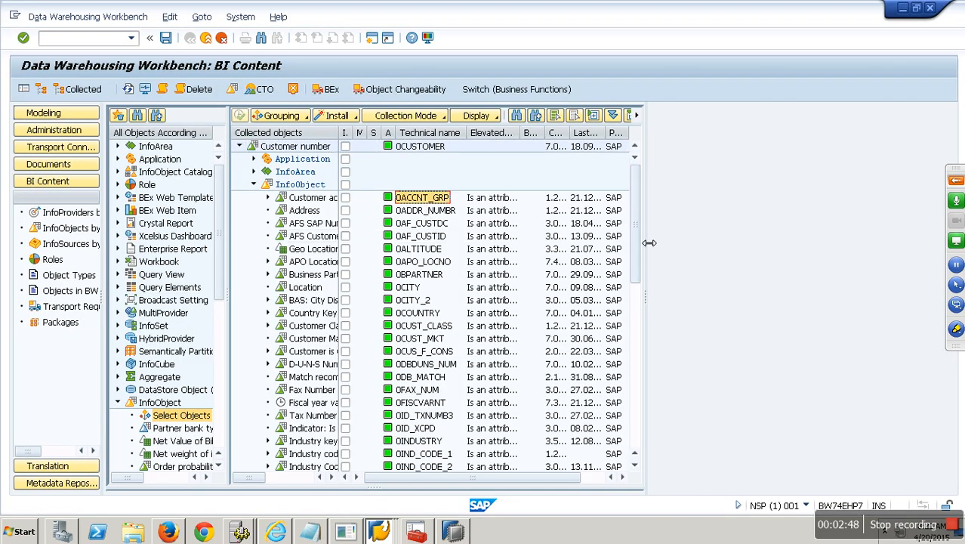
{"action": "left_click_drag", "start_coordinate": [646, 266], "coordinate": [643, 187]}
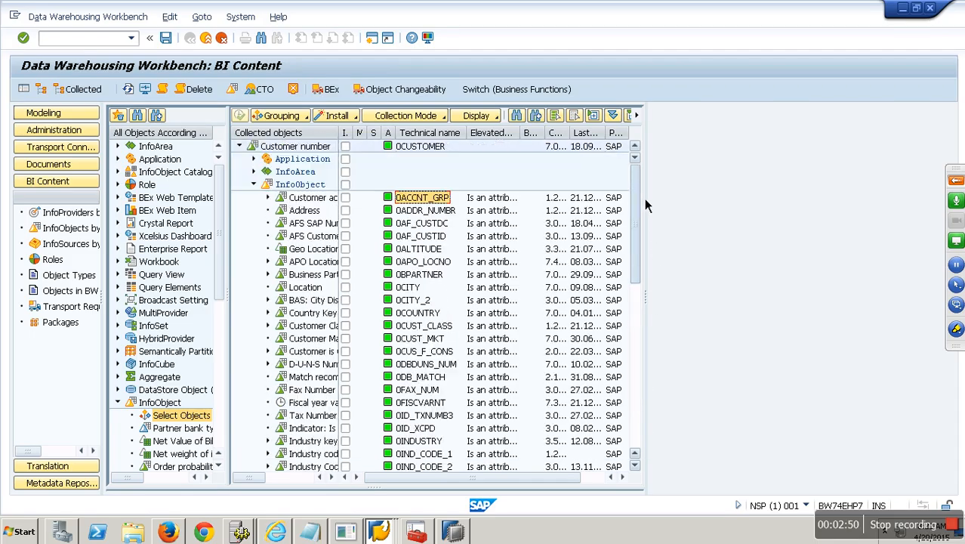
{"action": "left_click", "coordinate": [345, 145]}
{"action": "right_click", "coordinate": [314, 147]}
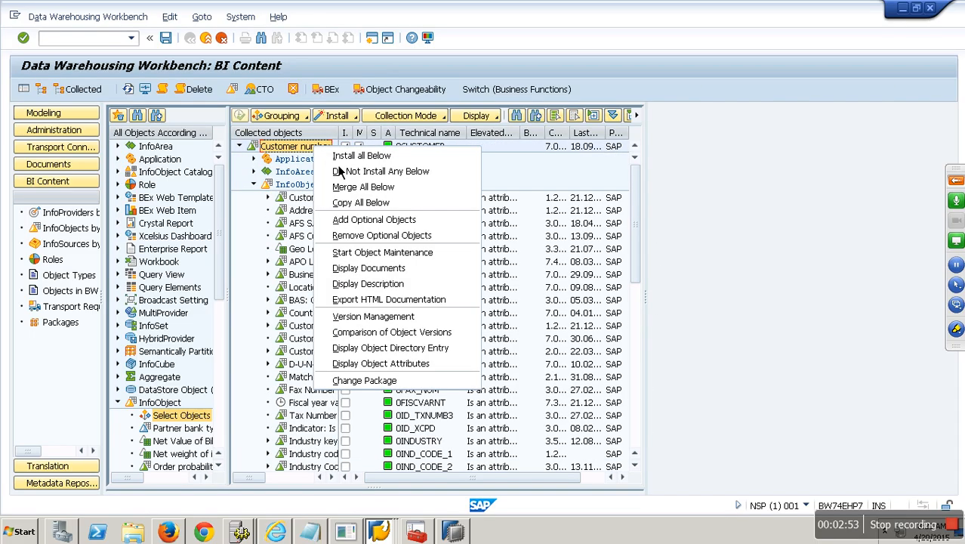
{"action": "left_click", "coordinate": [357, 157]}
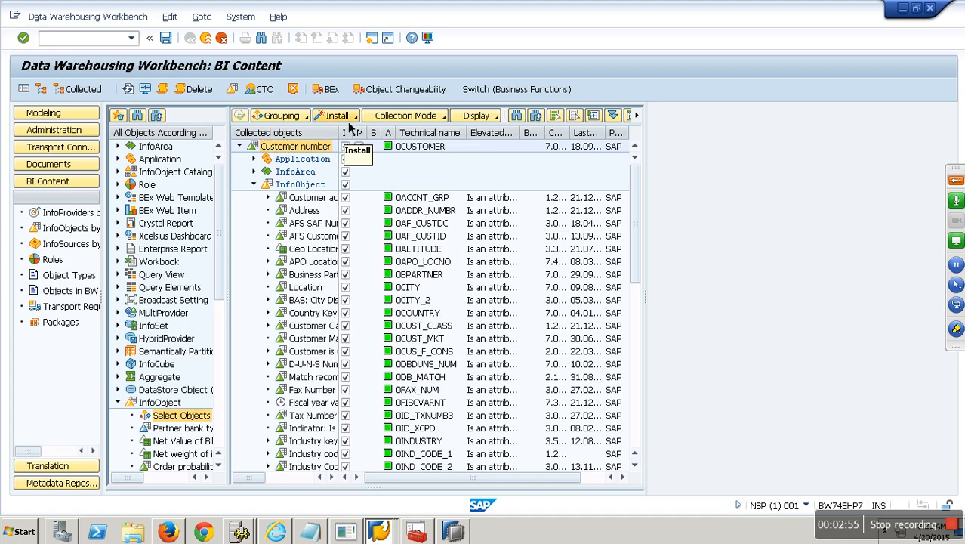
Step: Close the Install options without installing and switch to the Modeling area
{"action": "left_click", "coordinate": [350, 119]}
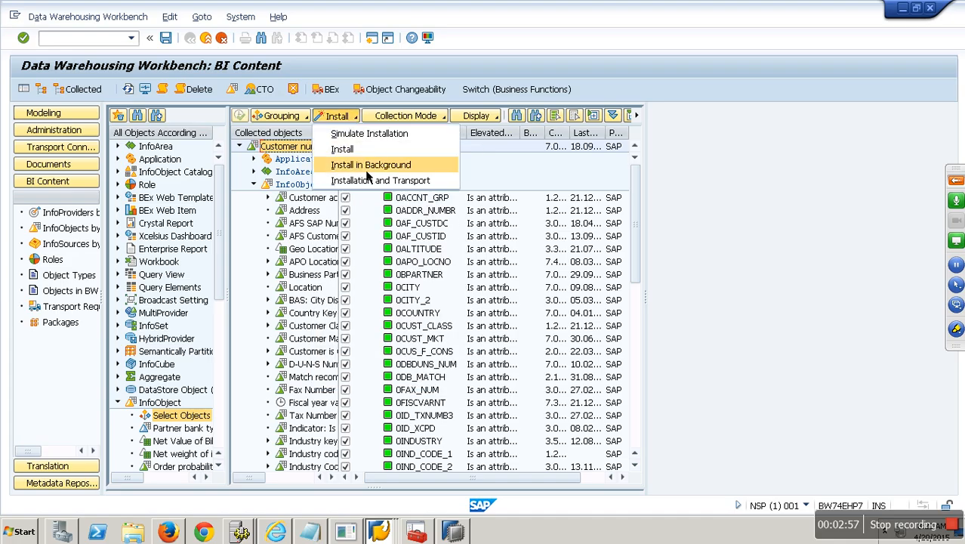
{"action": "left_click", "coordinate": [513, 188]}
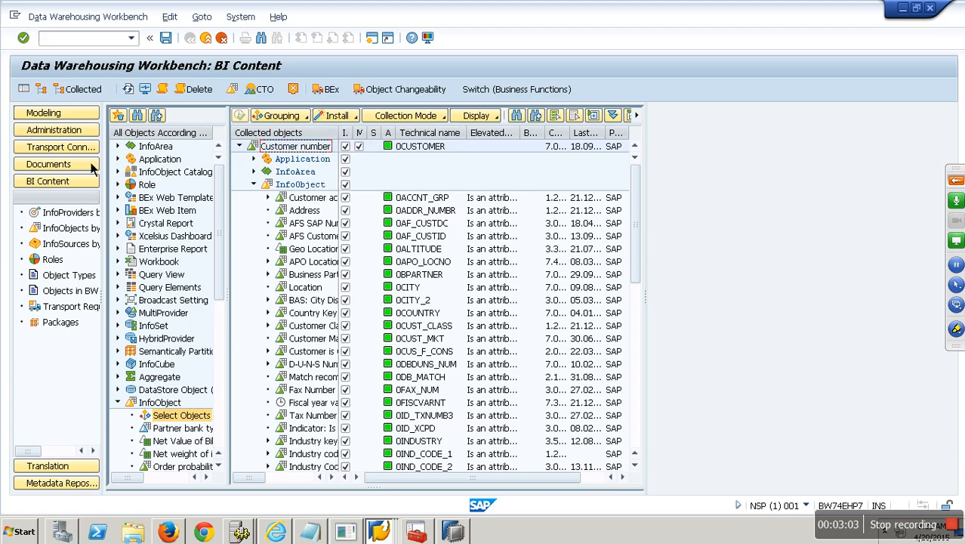
{"action": "left_click", "coordinate": [75, 113]}
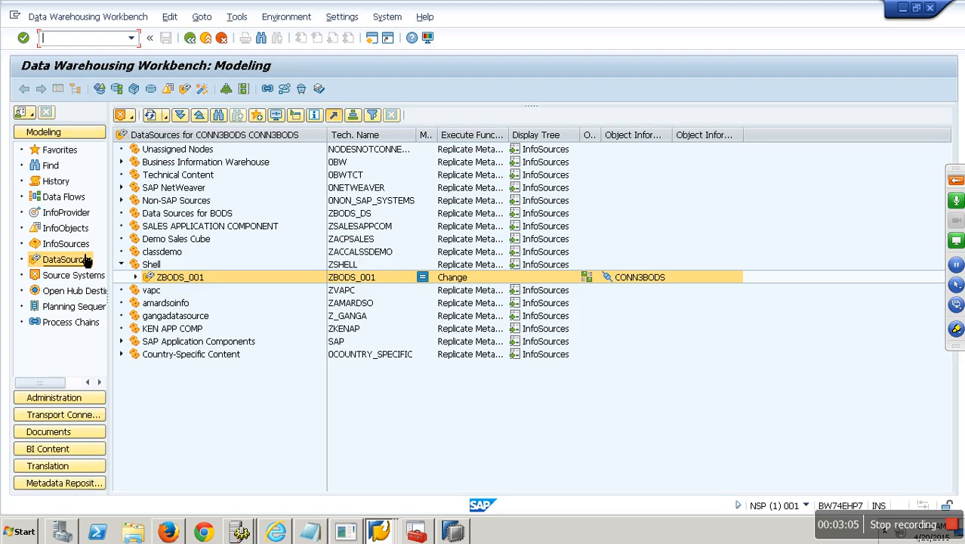
Step: Locate 0CUSTOMER in the InfoObjects tree and open its details in a widened view
{"action": "left_click", "coordinate": [76, 233]}
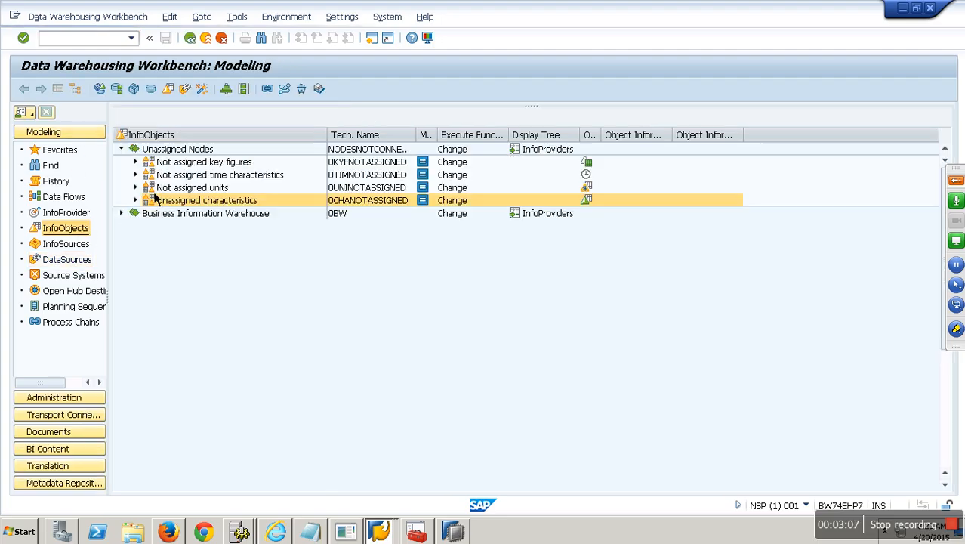
{"action": "left_click", "coordinate": [201, 135]}
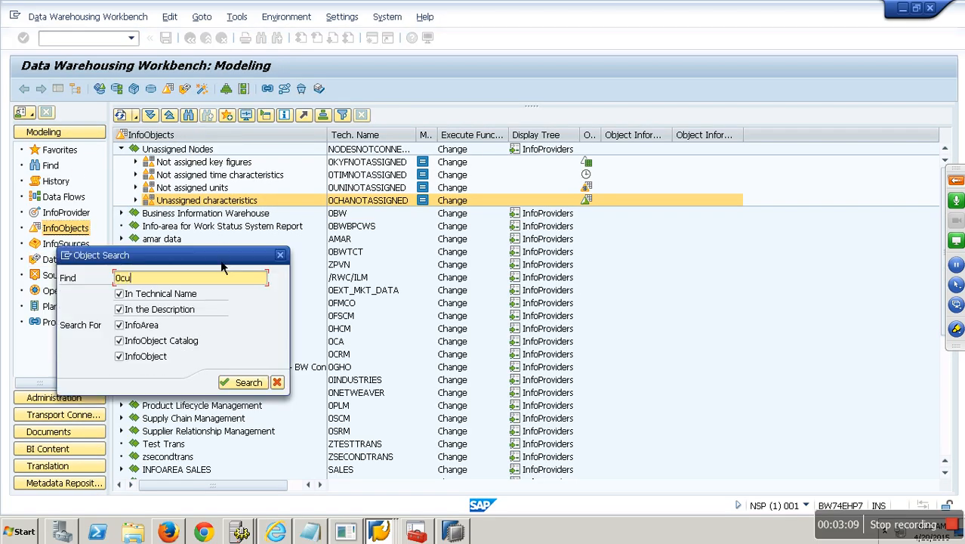
{"action": "key", "text": "Return"}
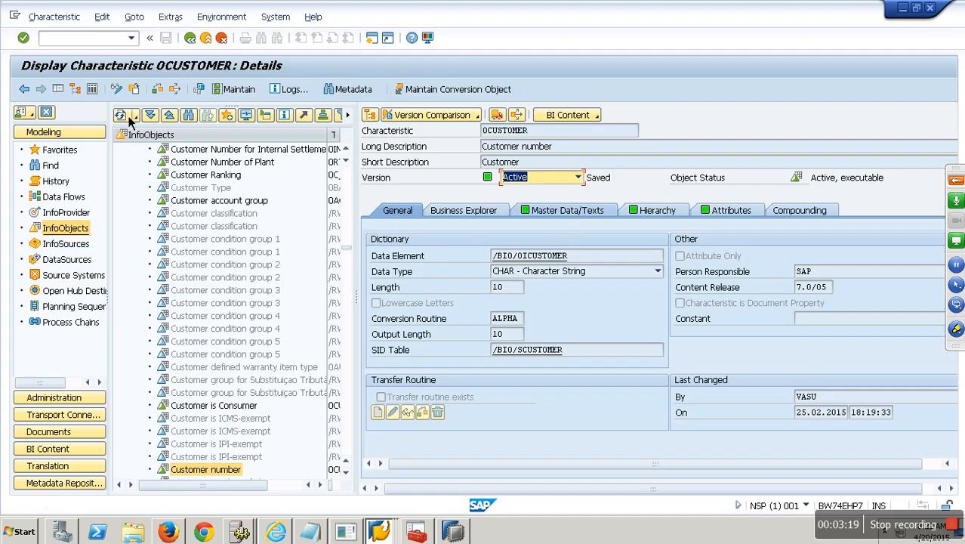
{"action": "left_click", "coordinate": [57, 89]}
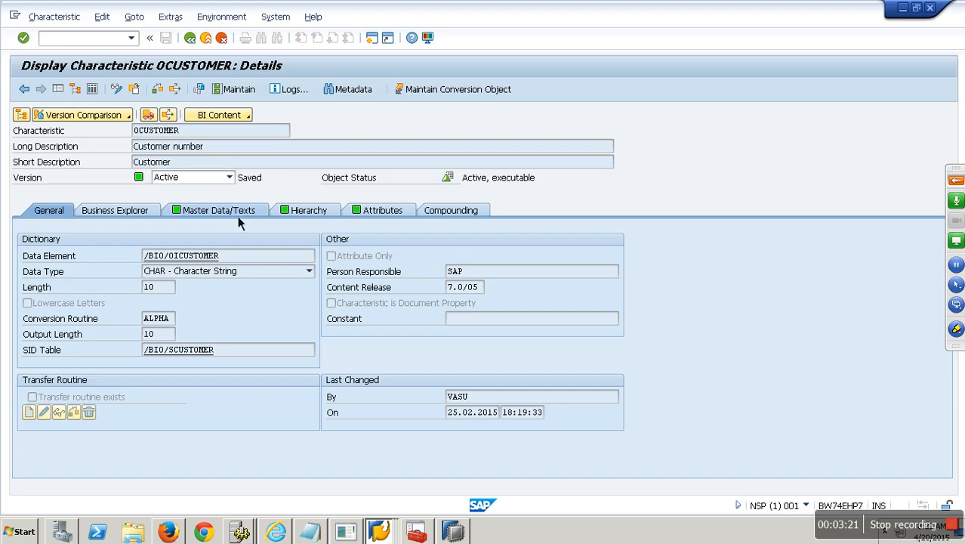
Step: Review 0CUSTOMER's Master Data/Texts, Hierarchy and Attributes tabs, then return to Modeling
{"action": "left_click", "coordinate": [243, 214]}
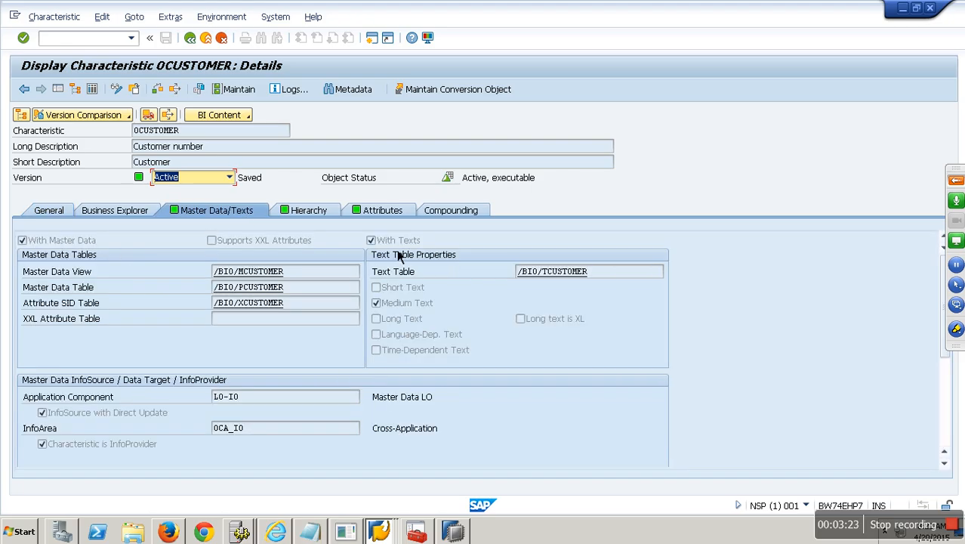
{"action": "left_click", "coordinate": [310, 214]}
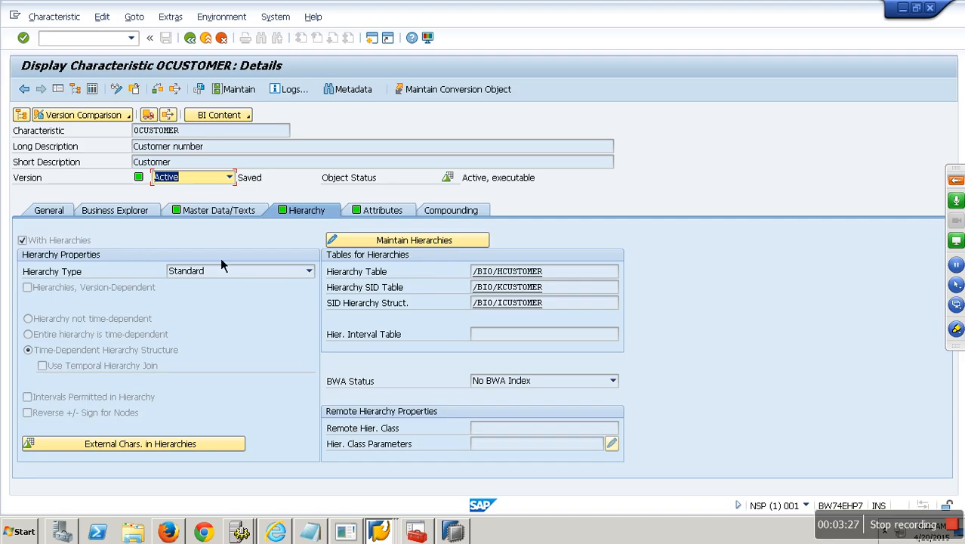
{"action": "left_click", "coordinate": [388, 214]}
{"action": "left_click", "coordinate": [384, 214]}
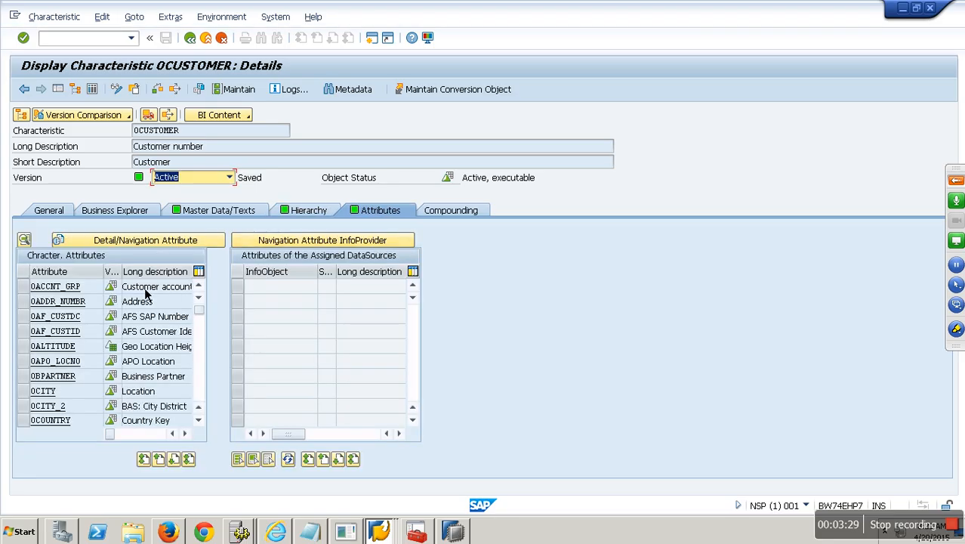
{"action": "left_click", "coordinate": [142, 240]}
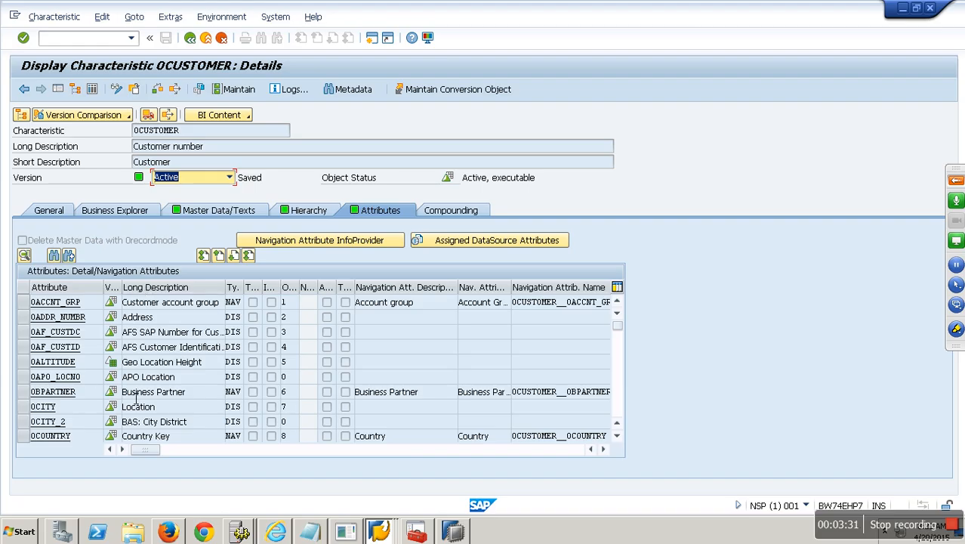
{"action": "left_click", "coordinate": [210, 43]}
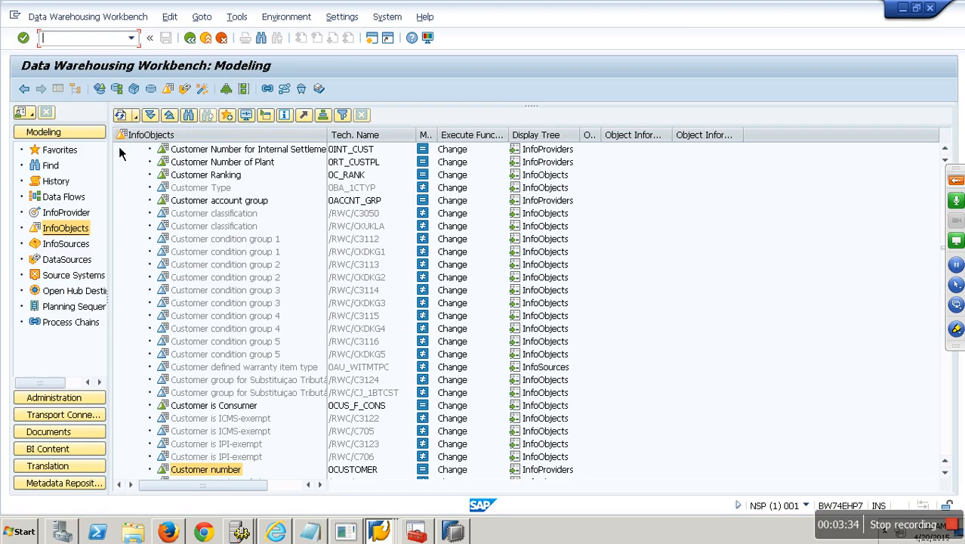
{"action": "left_click", "coordinate": [68, 213]}
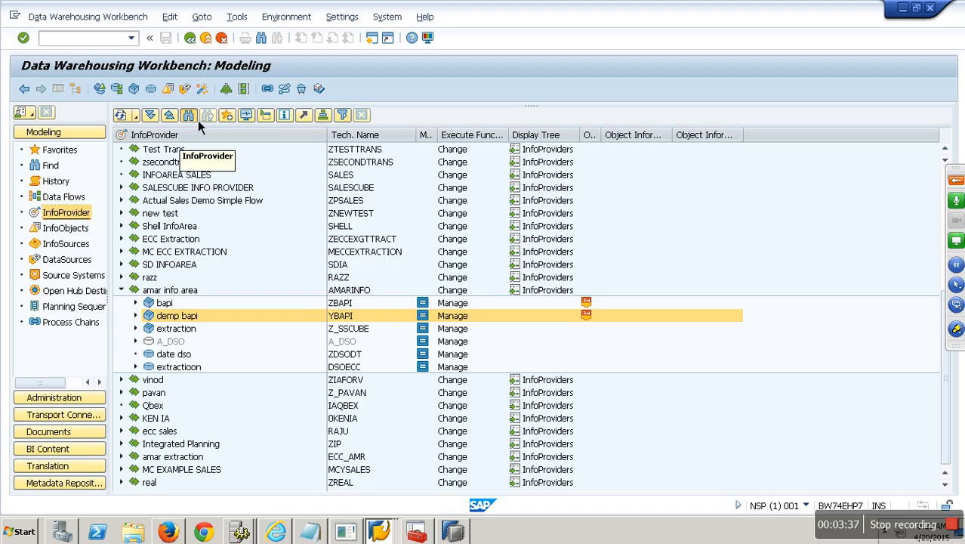
Step: Locate 0CUSTOMER in the InfoProvider tree and expand its Attributes and Texts nodes
{"action": "left_click", "coordinate": [188, 115]}
{"action": "key", "text": "Return"}
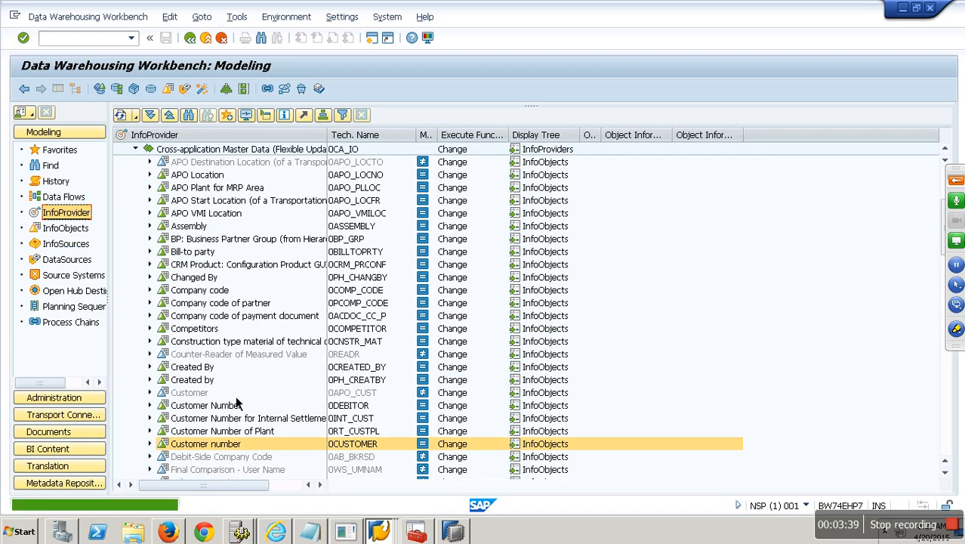
{"action": "left_click", "coordinate": [150, 444]}
{"action": "scroll", "coordinate": [193, 402], "scroll_direction": "down", "scroll_amount": 6}
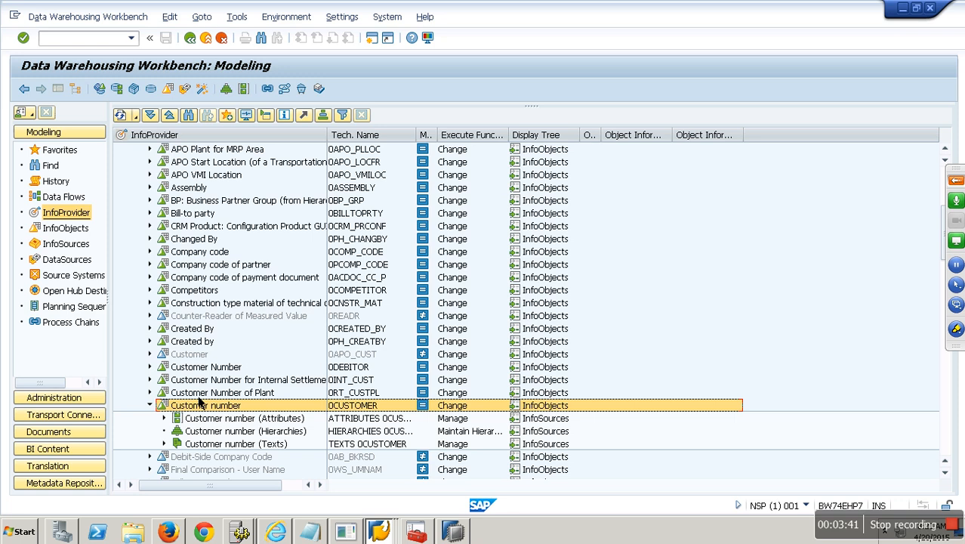
{"action": "left_click", "coordinate": [164, 239]}
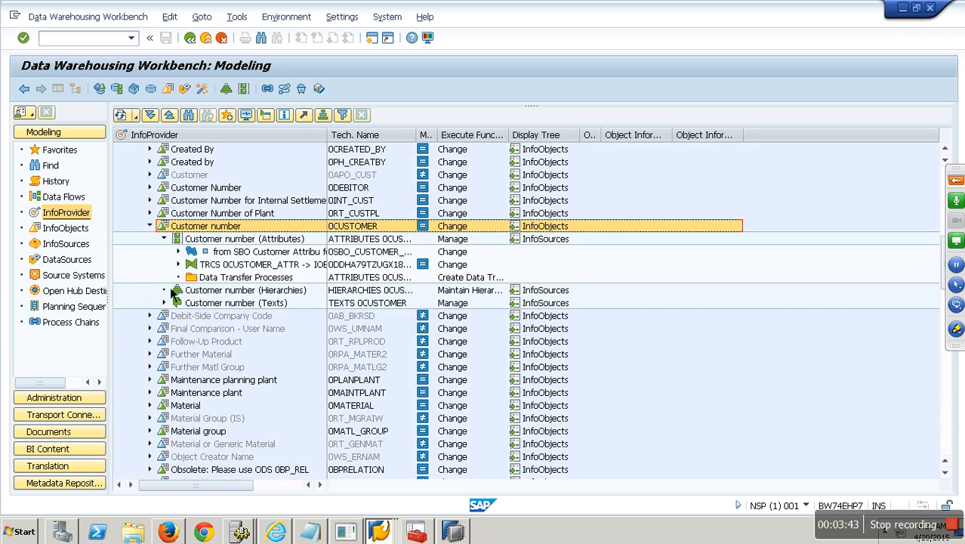
{"action": "left_click", "coordinate": [171, 308]}
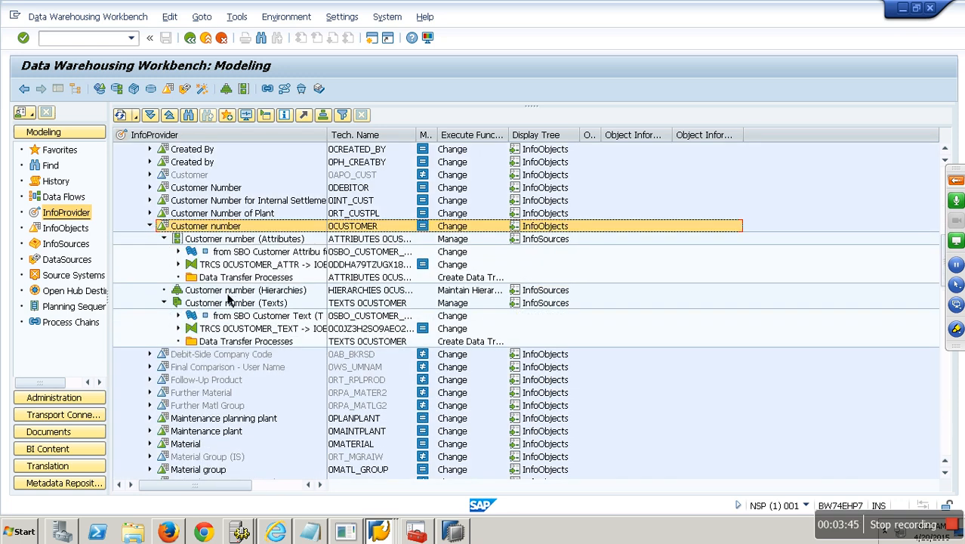
Step: Delete the 0CUSTOMER_ATTR and 0CUSTOMER_TEXT transformations
{"action": "right_click", "coordinate": [246, 265]}
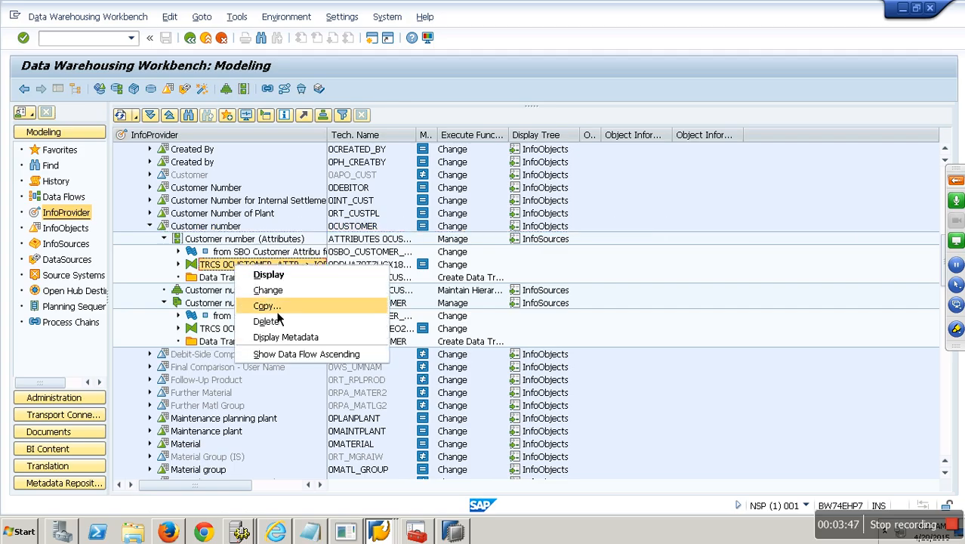
{"action": "left_click", "coordinate": [292, 335]}
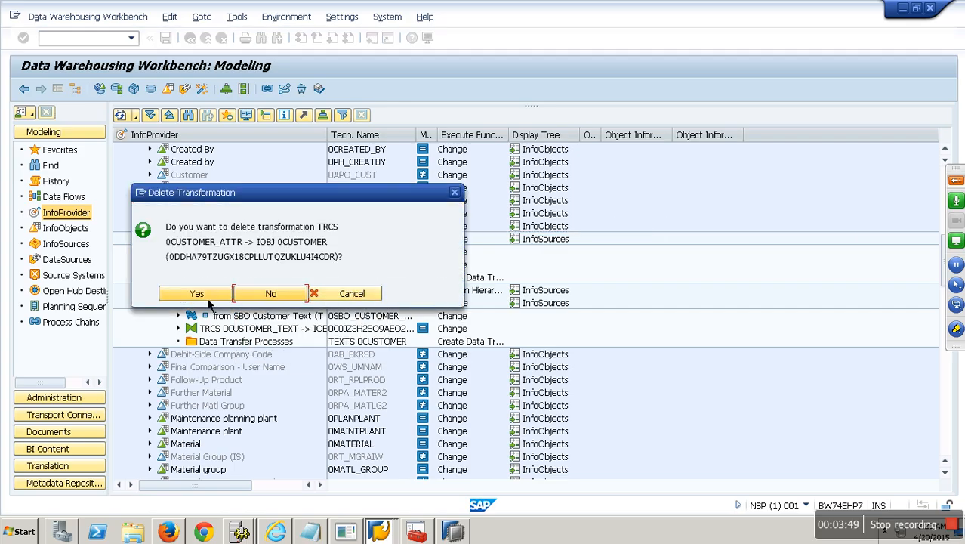
{"action": "left_click", "coordinate": [210, 298]}
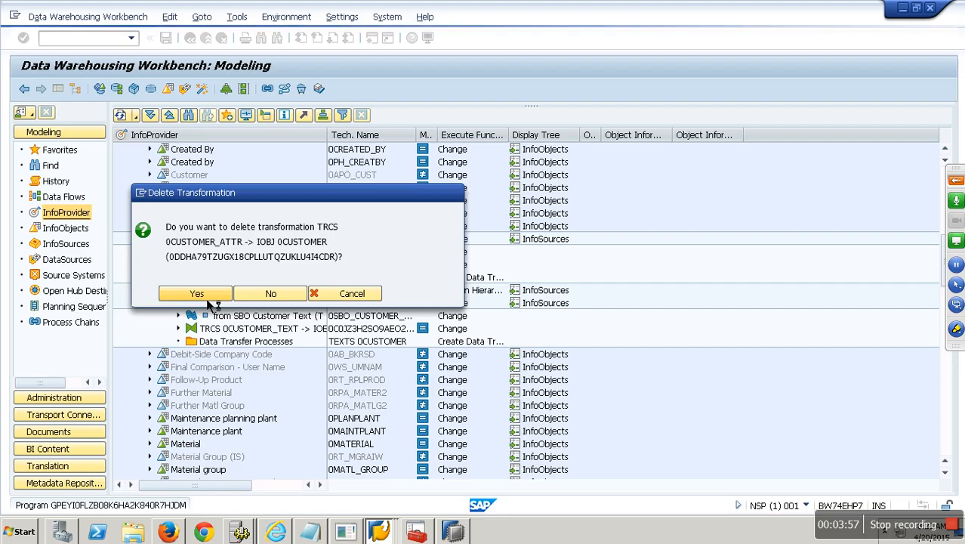
{"action": "left_click", "coordinate": [198, 293]}
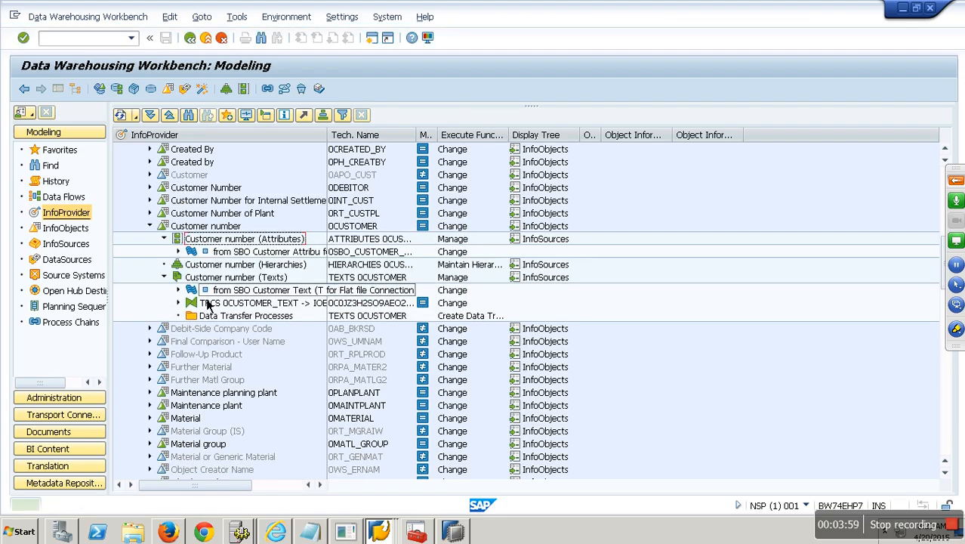
{"action": "right_click", "coordinate": [249, 304]}
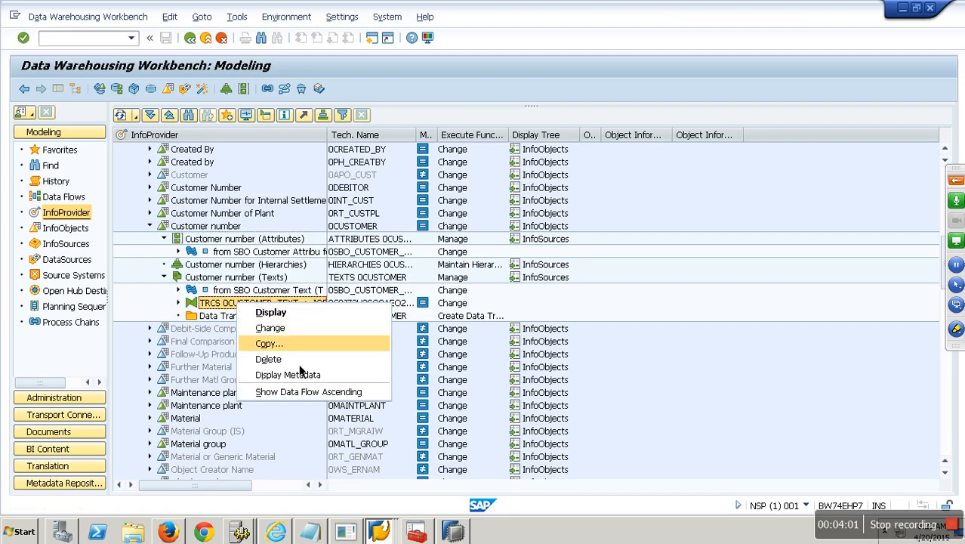
{"action": "left_click", "coordinate": [296, 359]}
{"action": "left_click", "coordinate": [216, 296]}
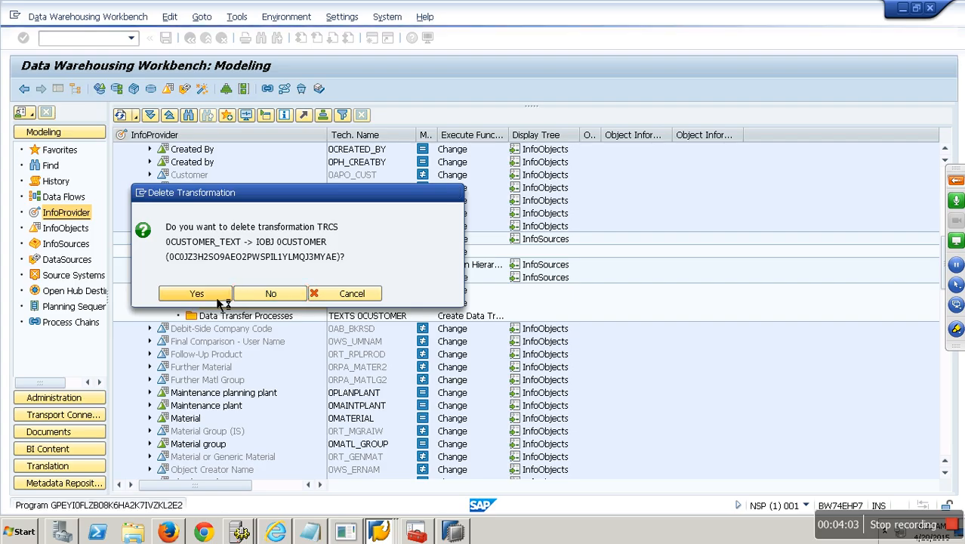
Step: Delete the SBO customer attribute and text transfer rules, then refresh the tree
{"action": "right_click", "coordinate": [224, 254]}
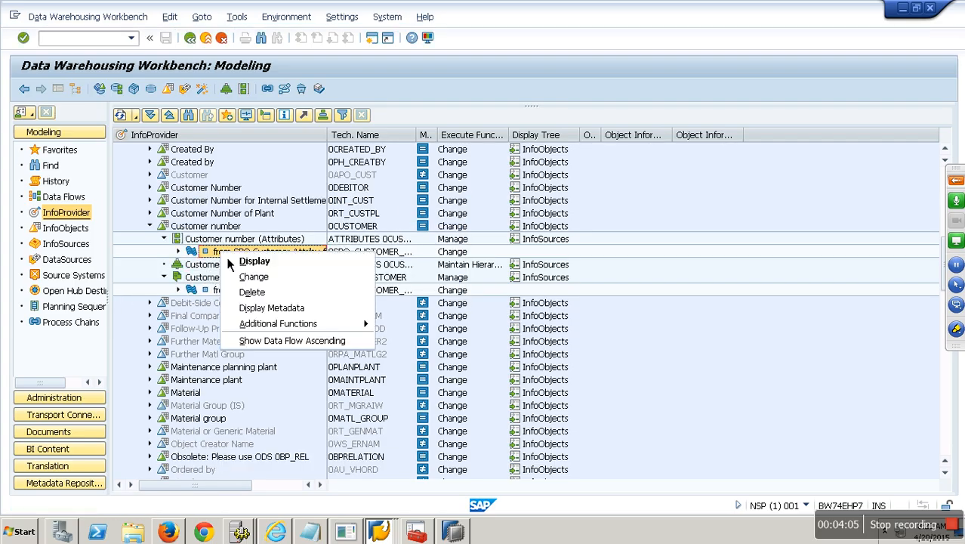
{"action": "left_click", "coordinate": [270, 305]}
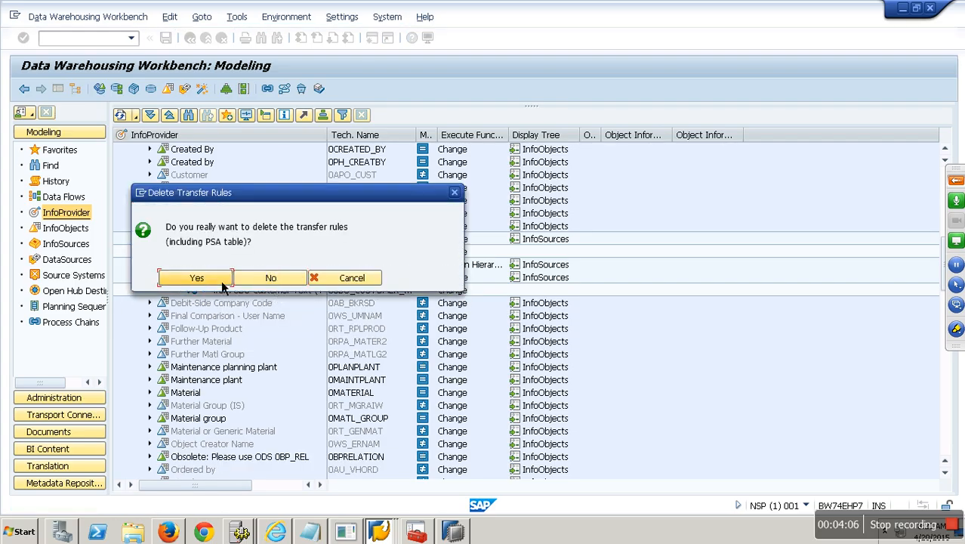
{"action": "left_click", "coordinate": [222, 282]}
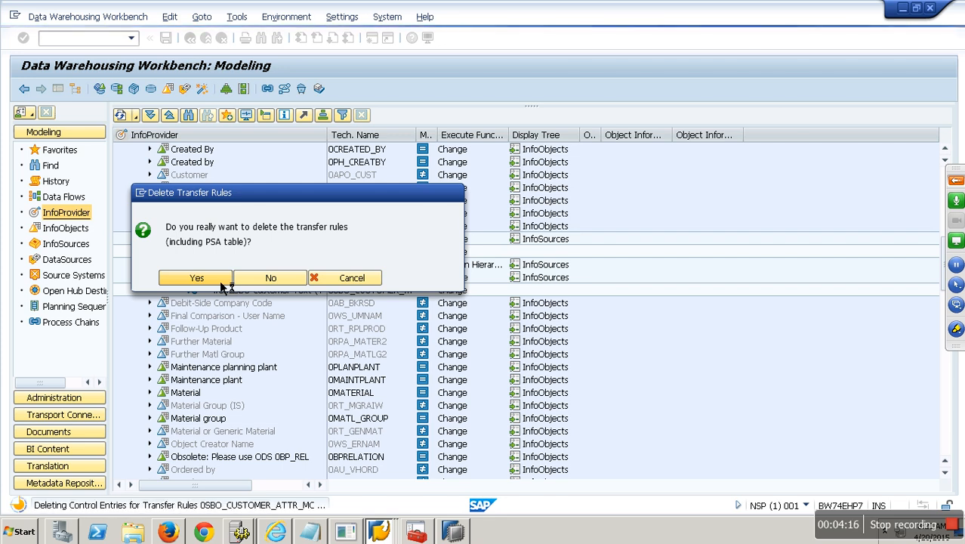
{"action": "right_click", "coordinate": [237, 280]}
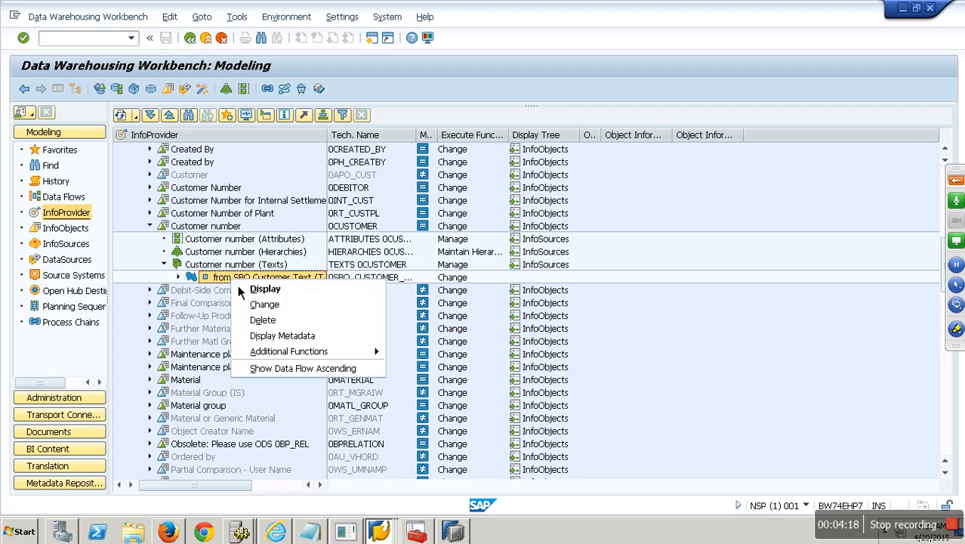
{"action": "left_click", "coordinate": [280, 320]}
{"action": "left_click", "coordinate": [218, 284]}
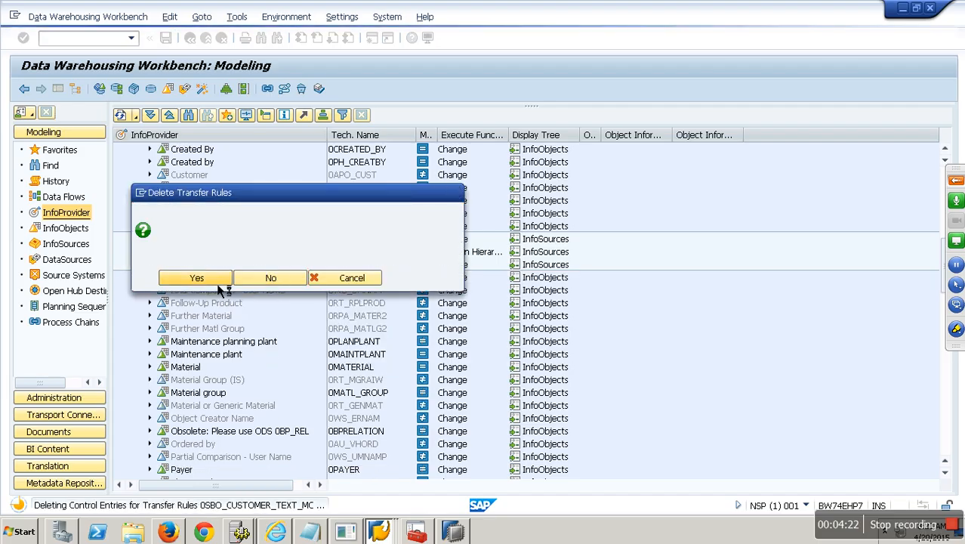
{"action": "left_click", "coordinate": [128, 115]}
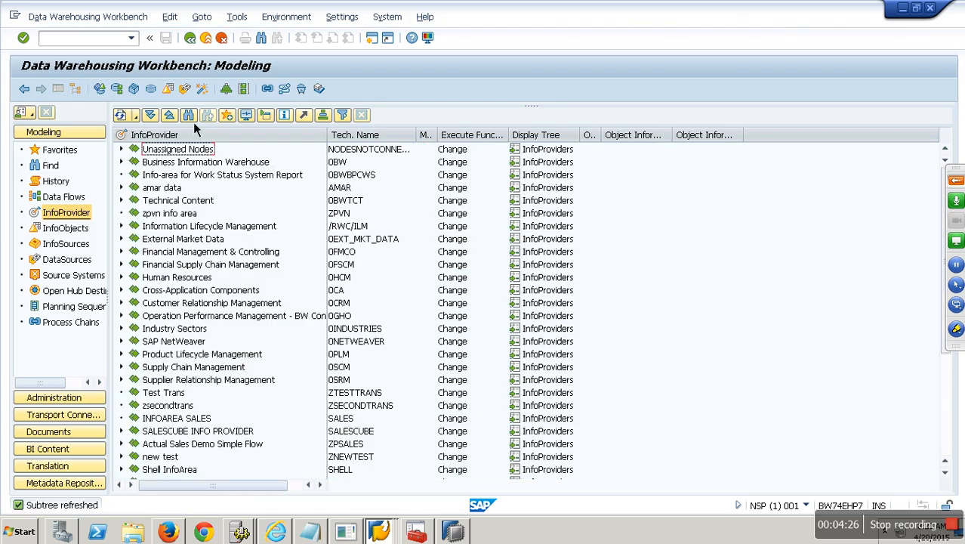
Step: Find 0CUSTOMER in the InfoProvider tree and inspect its Hierarchies and Texts nodes
{"action": "left_click", "coordinate": [189, 116]}
{"action": "key", "text": "Return"}
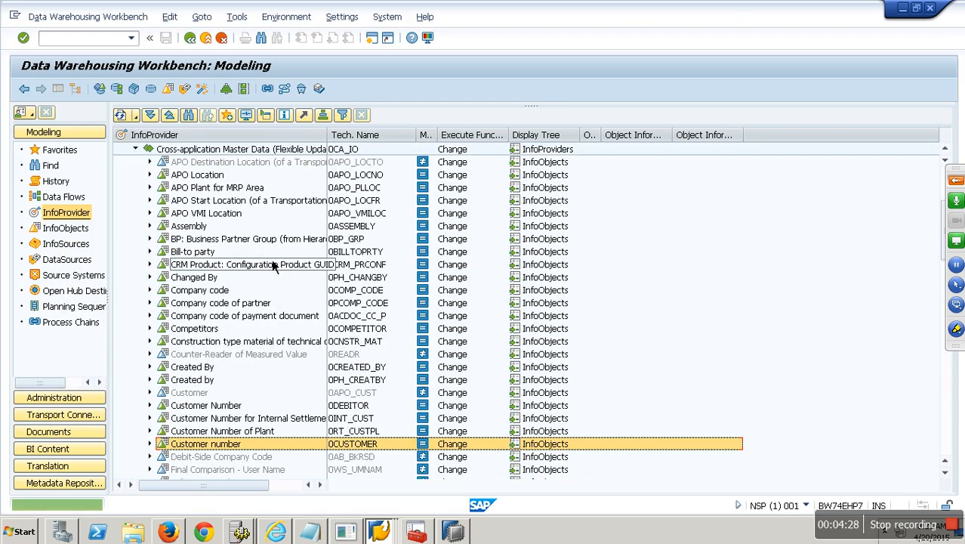
{"action": "left_click", "coordinate": [150, 444]}
{"action": "scroll", "coordinate": [222, 446], "scroll_direction": "down", "scroll_amount": 4}
{"action": "left_click", "coordinate": [214, 303]}
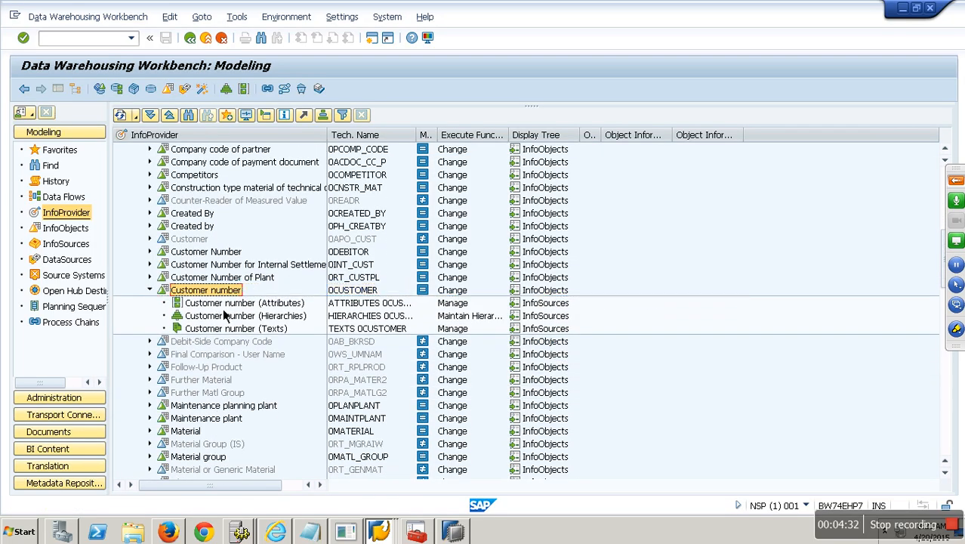
{"action": "left_click", "coordinate": [217, 316]}
{"action": "left_click", "coordinate": [227, 329]}
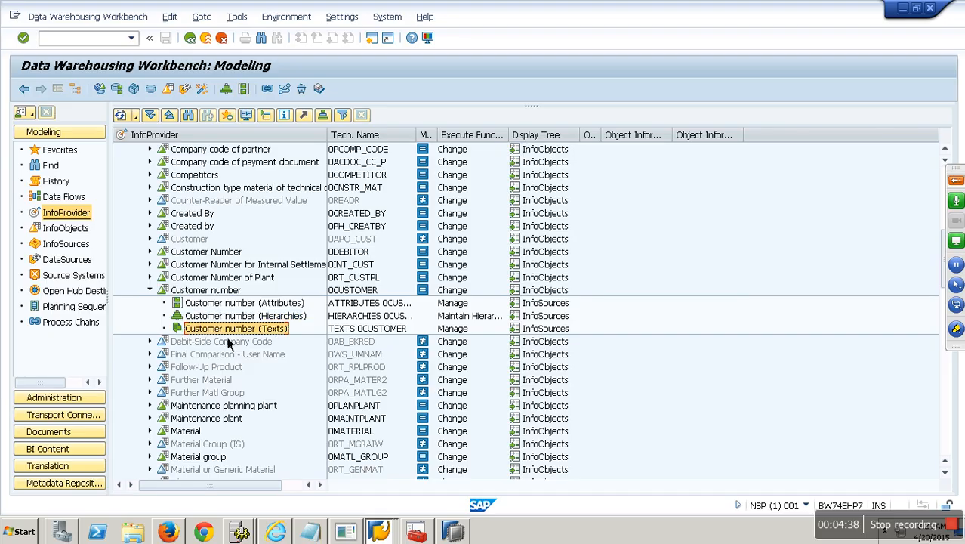
Step: Select the 0CUSTOMER row and bring the Installation of DataSource from Business Content window forward
{"action": "left_click", "coordinate": [355, 292]}
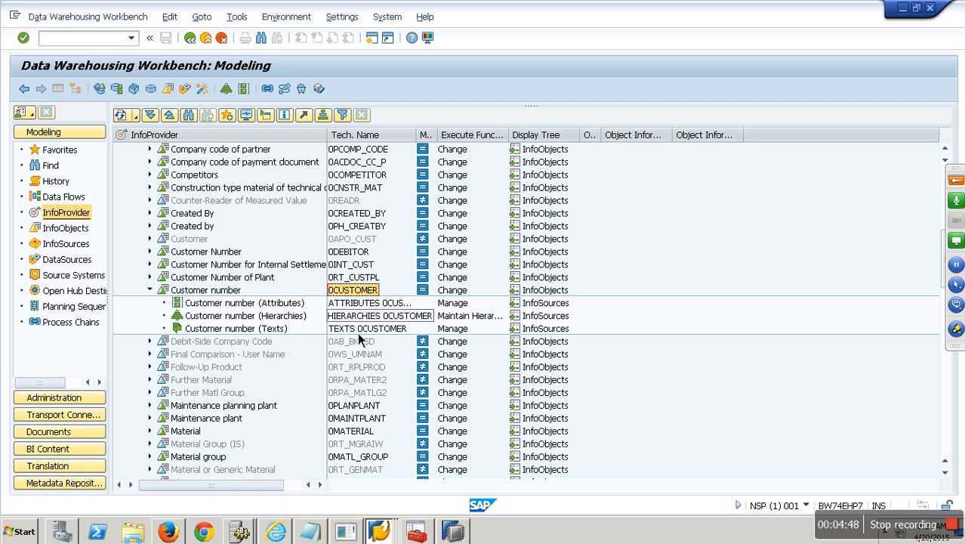
{"action": "left_click", "coordinate": [387, 534]}
{"action": "left_click", "coordinate": [378, 483]}
Step: Display the ROOSOURCE table definition in the ABAP Dictionary (SE11)
{"action": "type", "text": "/nse11"}
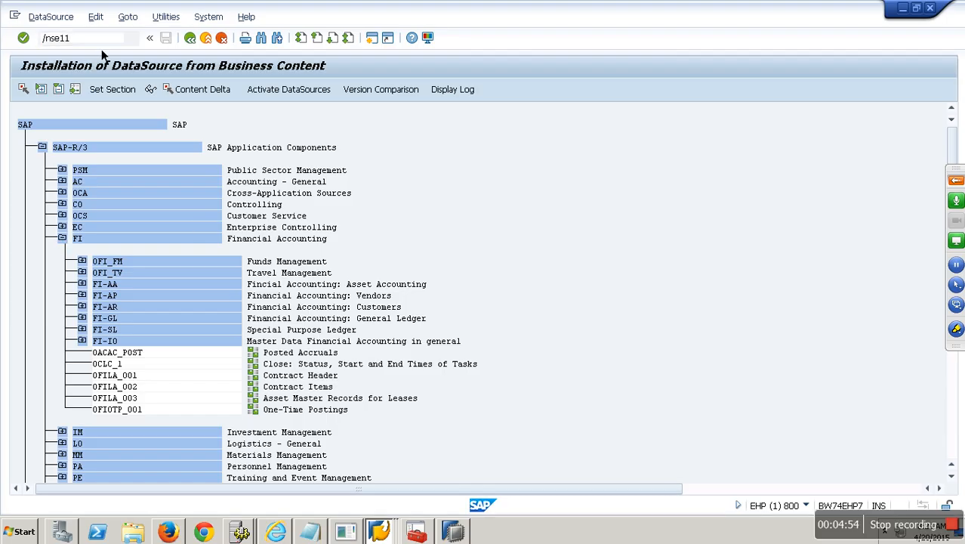
{"action": "key", "text": "Return"}
{"action": "type", "text": "rooso"}
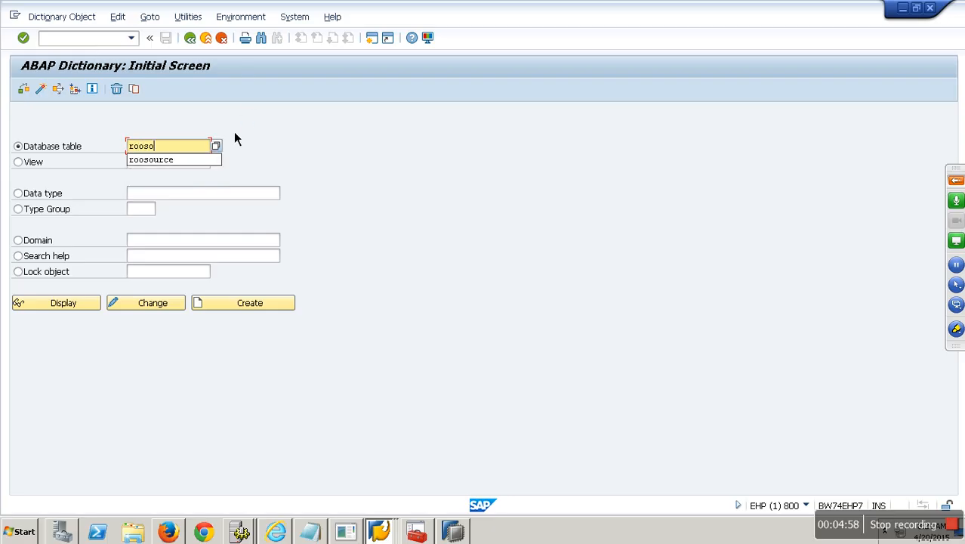
{"action": "left_click", "coordinate": [178, 163]}
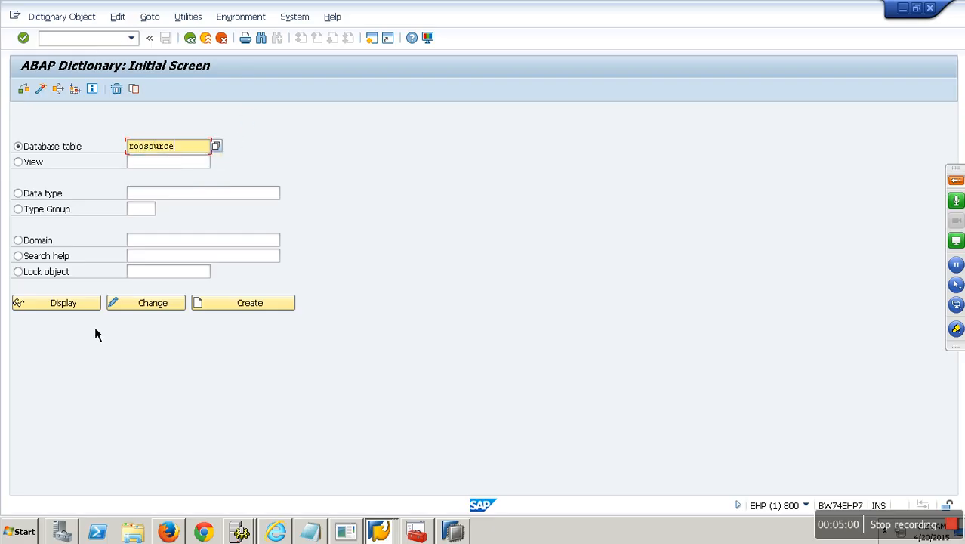
{"action": "left_click", "coordinate": [87, 304]}
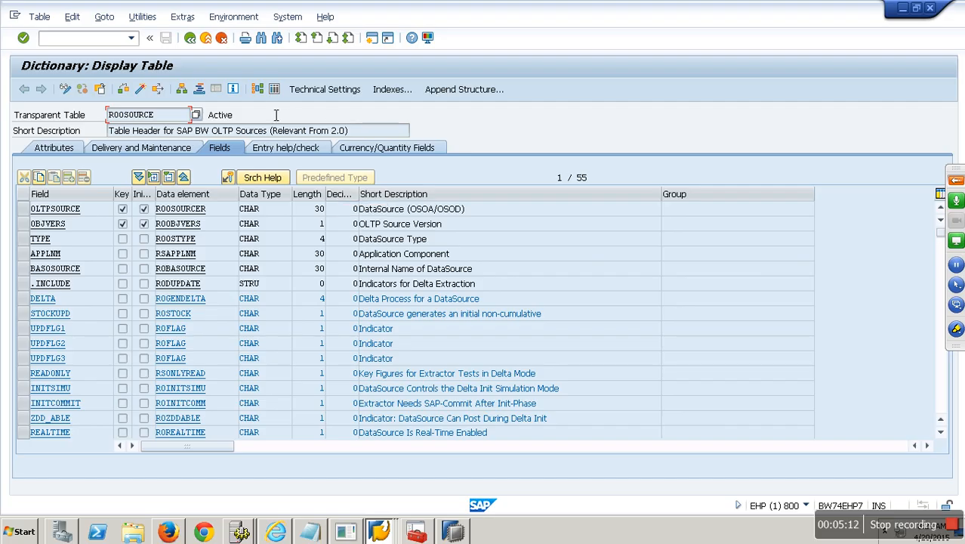
Step: List ROOSOURCE contents filtered to OLTPSOURCE 0CUSTOMER* and object version D
{"action": "left_click", "coordinate": [275, 90]}
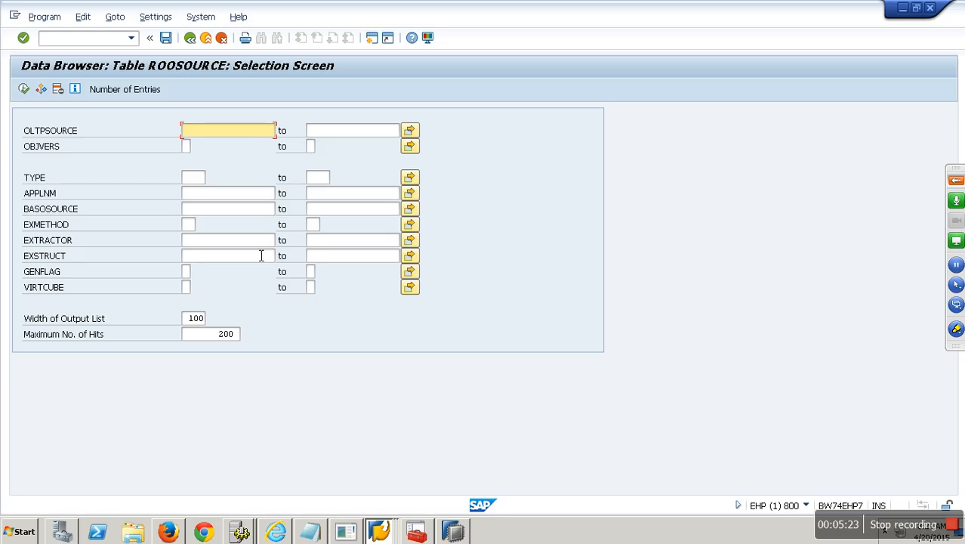
{"action": "type", "text": "0CUSTOMER"}
{"action": "left_click", "coordinate": [186, 146]}
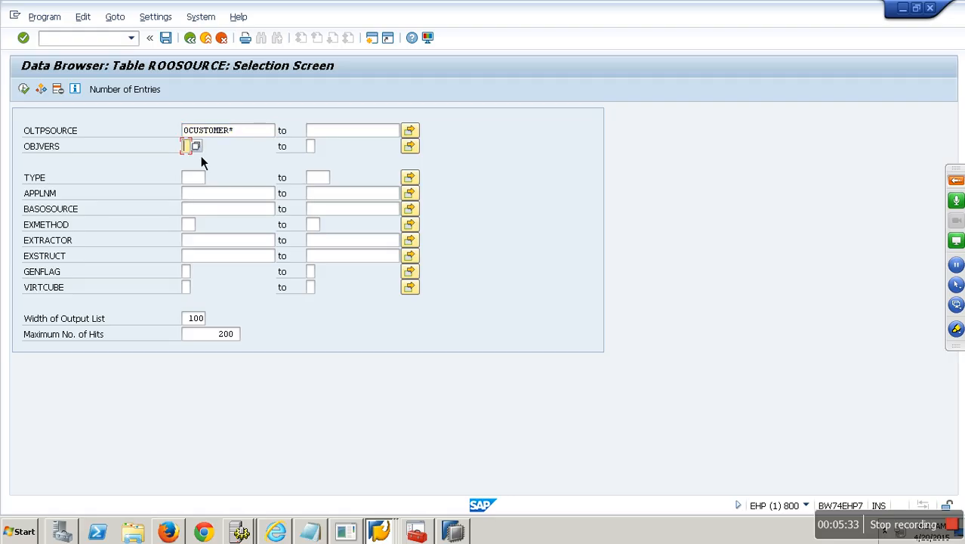
{"action": "key", "text": "F4"}
{"action": "double_click", "coordinate": [47, 189]}
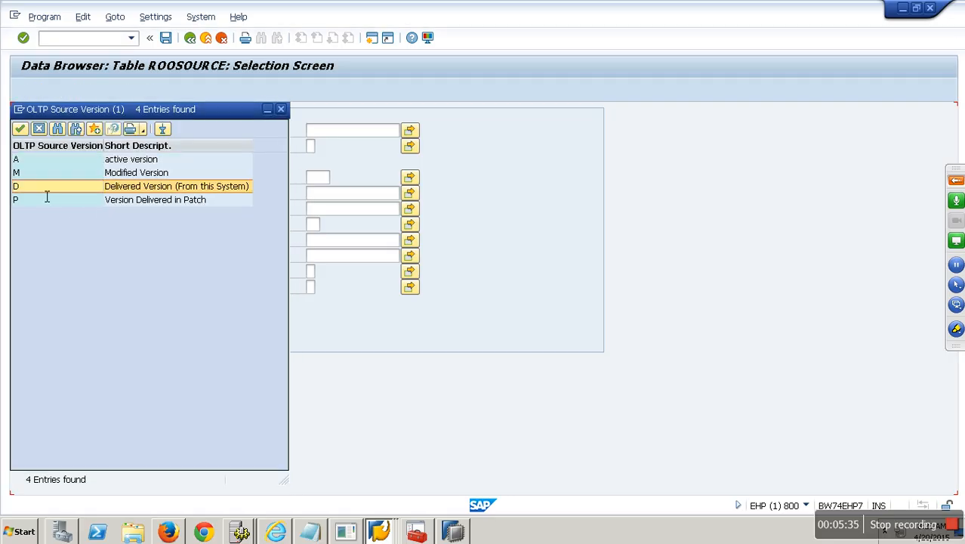
{"action": "left_click", "coordinate": [25, 89]}
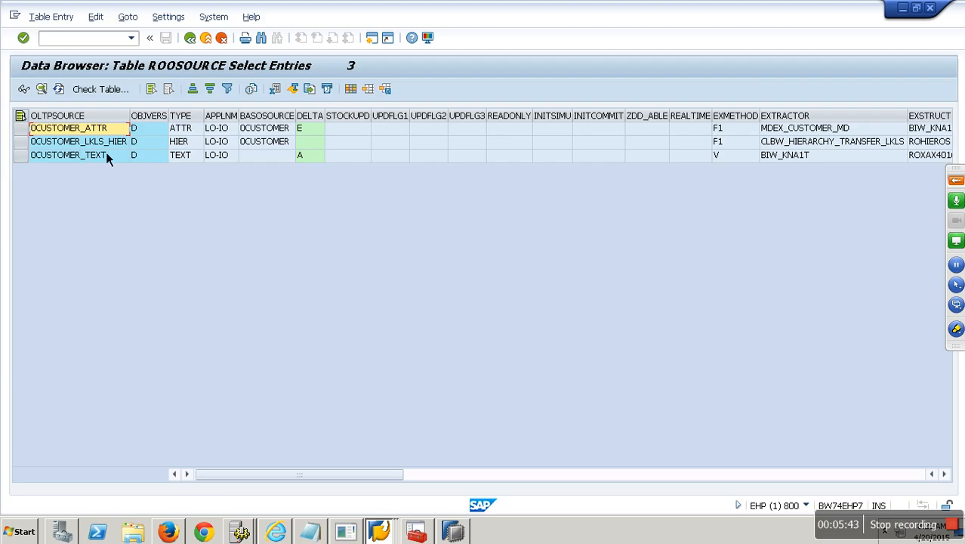
Step: Review the 0CUSTOMER_ATTR, 0CUSTOMER_LKLS_HIER and 0CUSTOMER_TEXT rows, then start /orsa5 in a new session
{"action": "key", "text": "Down"}
{"action": "key", "text": "Down"}
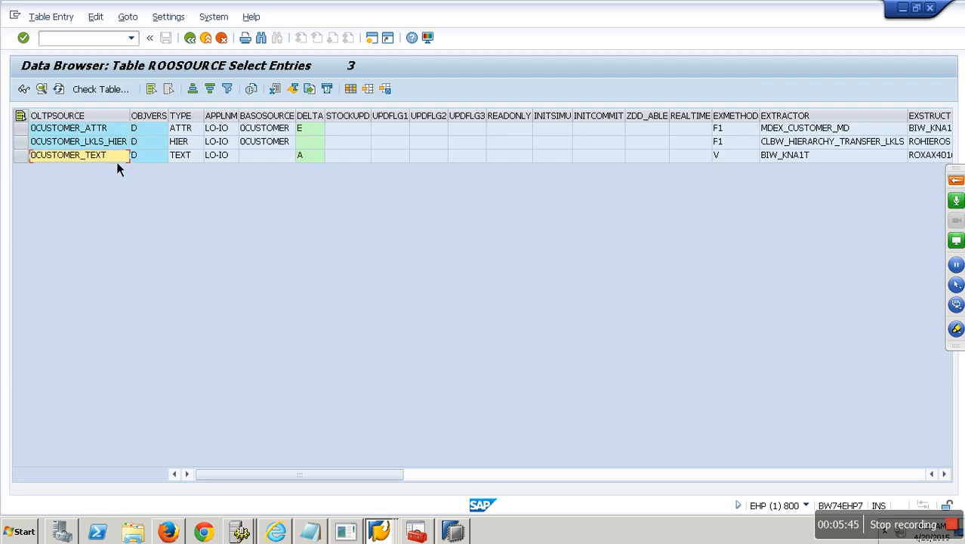
{"action": "left_click", "coordinate": [192, 130]}
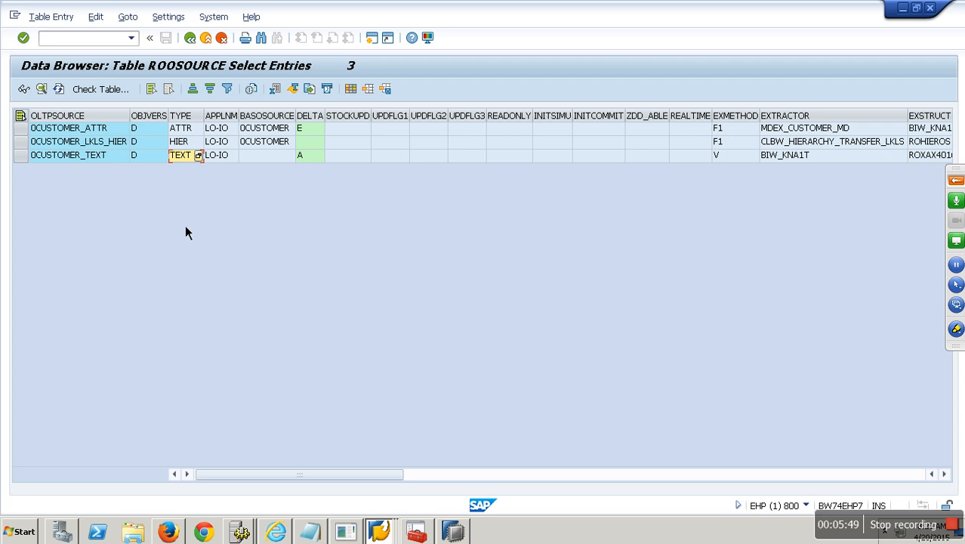
{"action": "left_click", "coordinate": [99, 142]}
{"action": "left_click", "coordinate": [99, 156]}
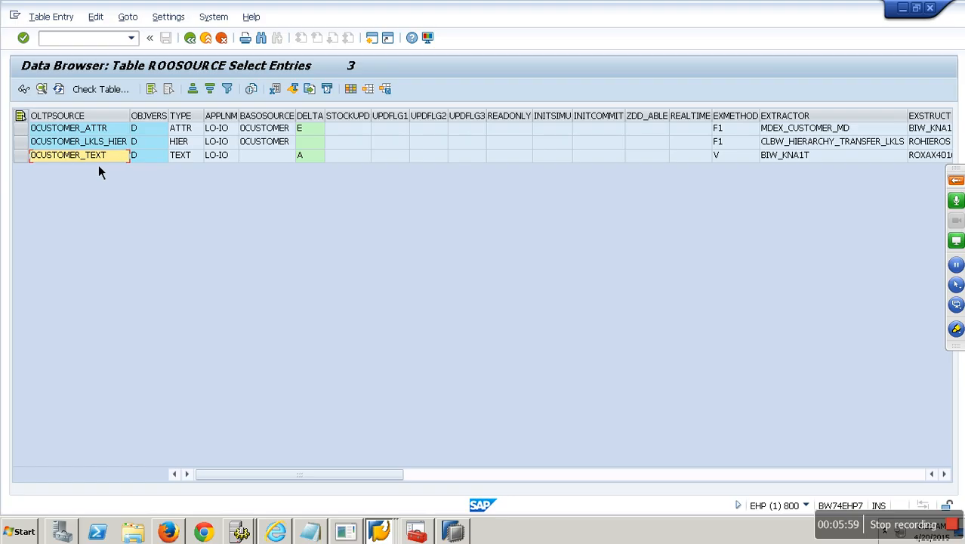
{"action": "left_click", "coordinate": [74, 44]}
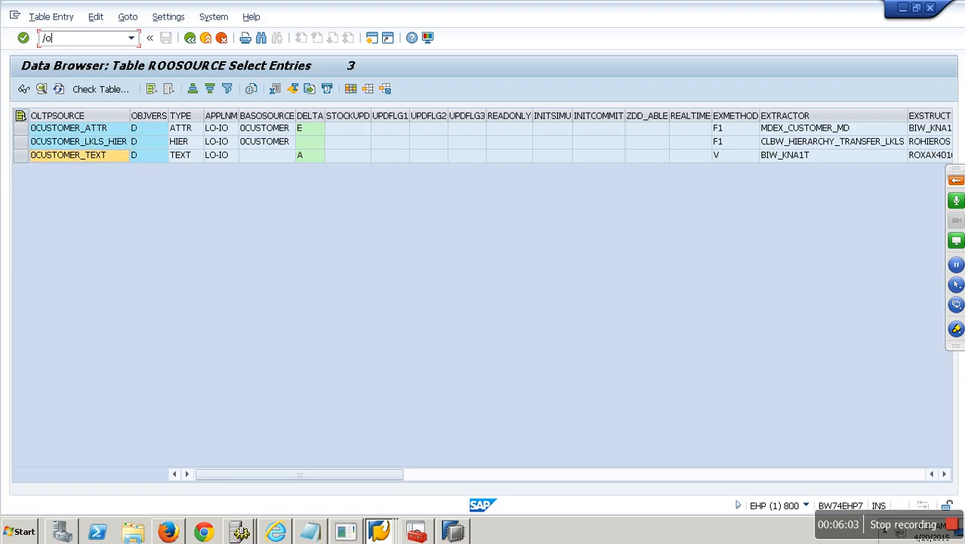
{"action": "key", "text": "Return"}
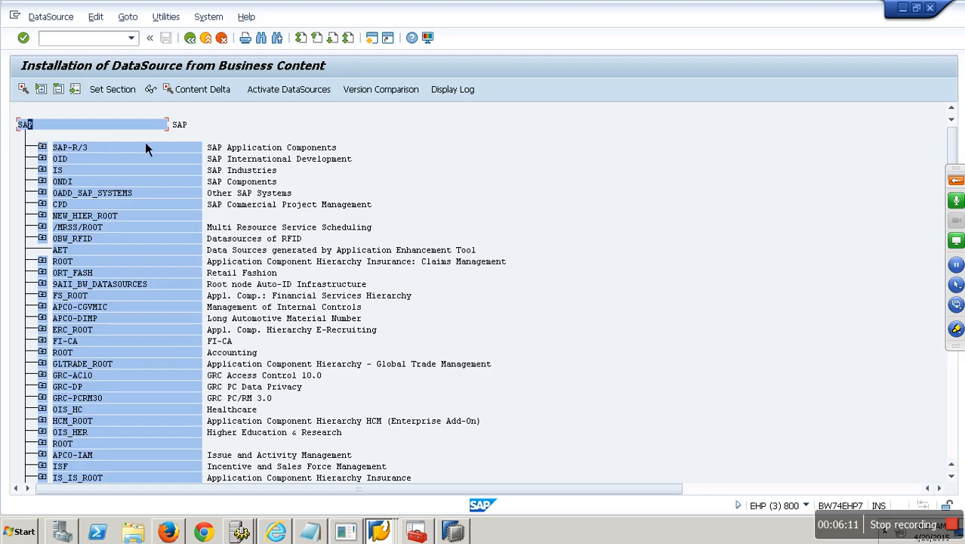
Step: Expand SAP-R/3 > Logistics - General to list the Logistics Master Data (LO-IO) DataSources
{"action": "key", "text": "F3"}
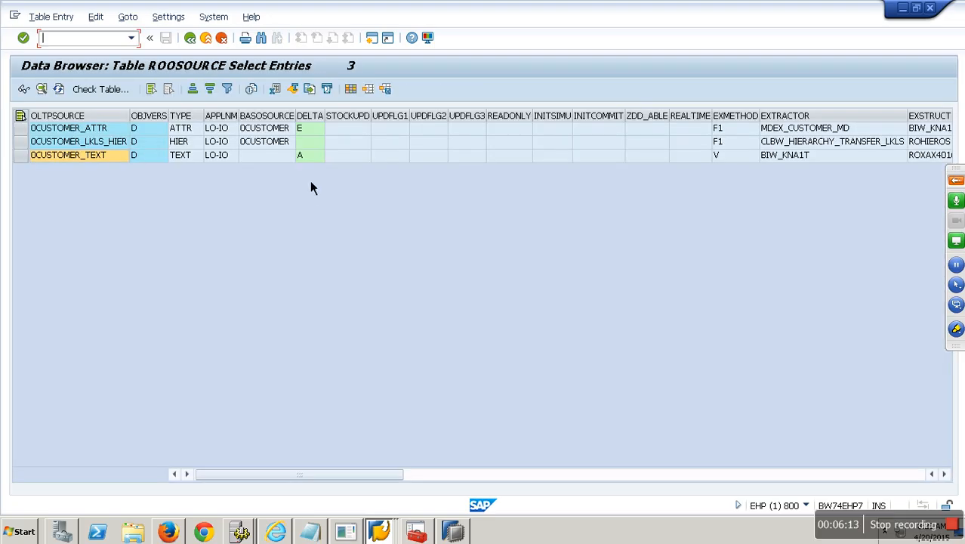
{"action": "left_click", "coordinate": [228, 133]}
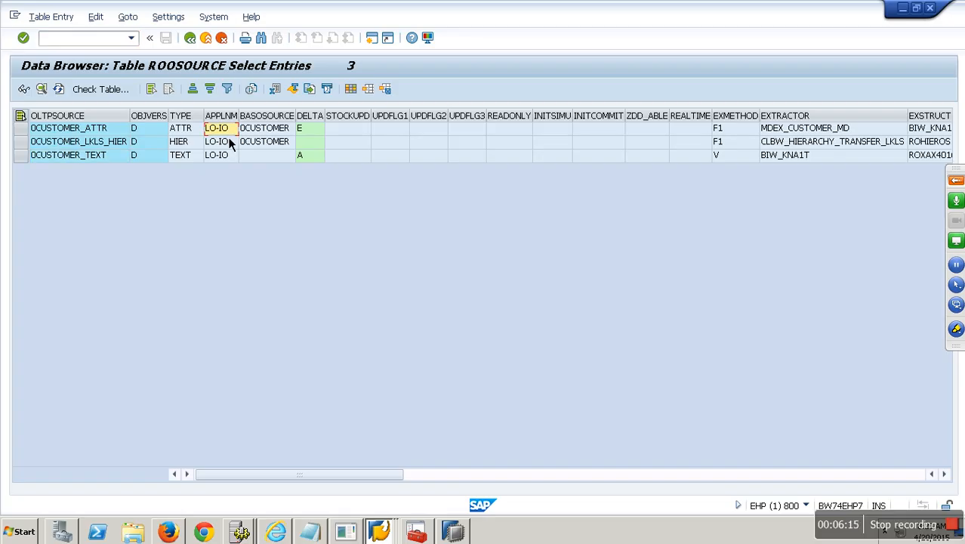
{"action": "key", "text": "F3"}
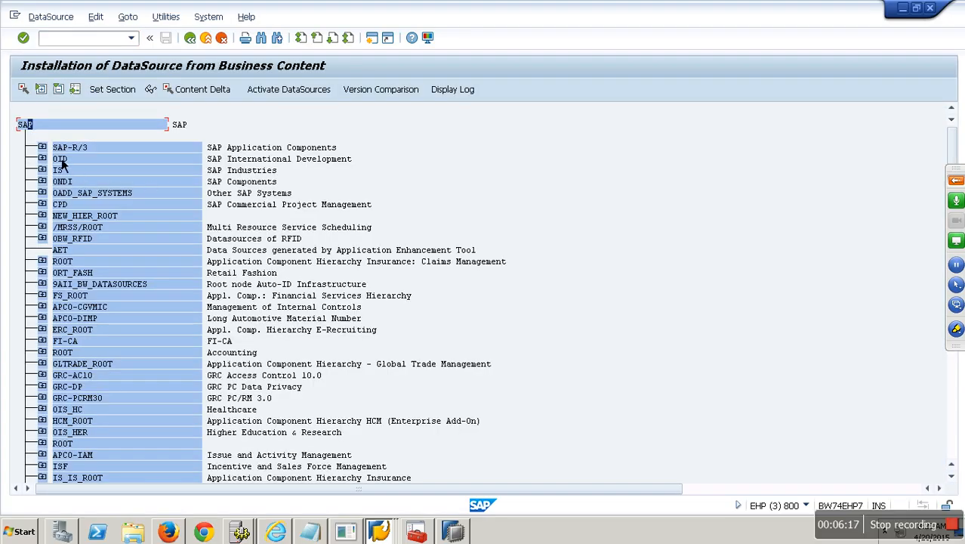
{"action": "left_click", "coordinate": [43, 147]}
{"action": "left_click", "coordinate": [62, 261]}
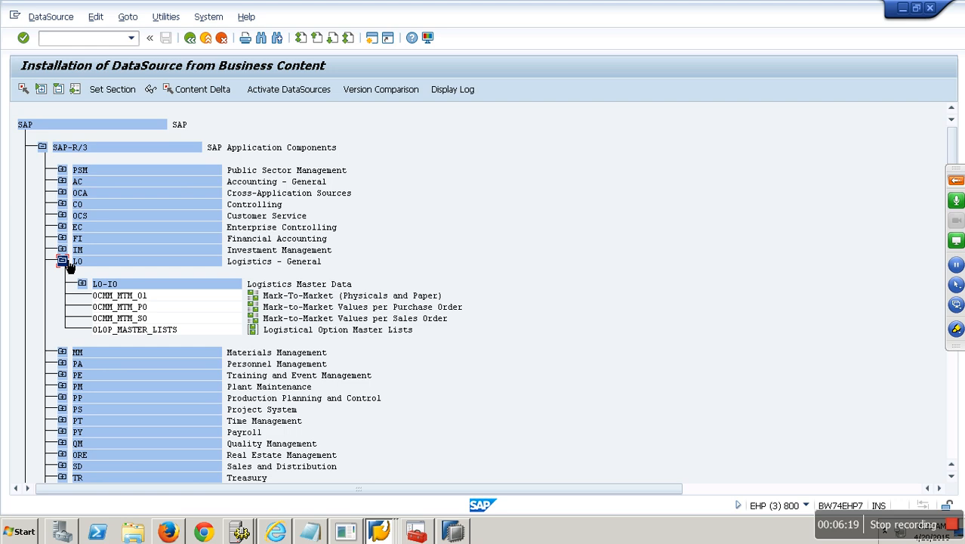
{"action": "left_click", "coordinate": [82, 283]}
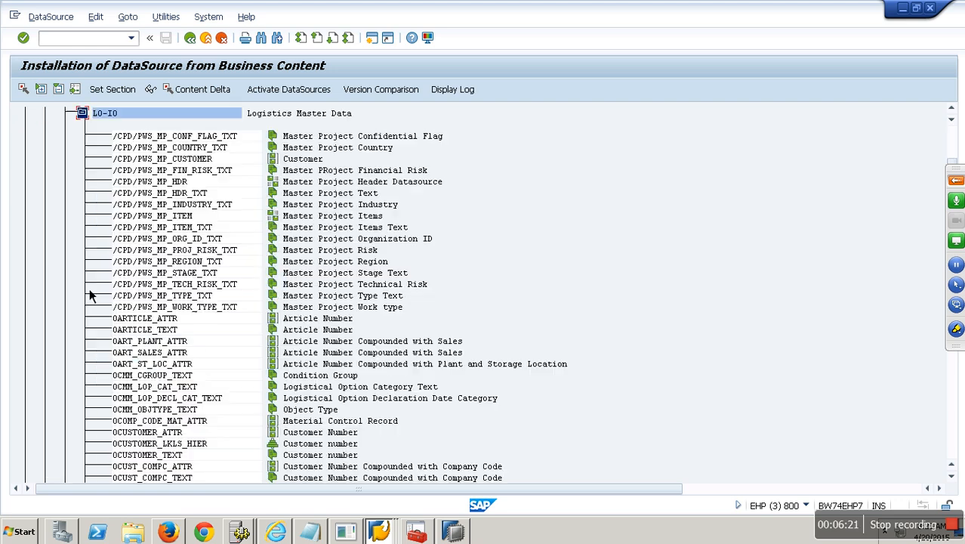
{"action": "scroll", "coordinate": [151, 286], "scroll_direction": "down", "scroll_amount": 6}
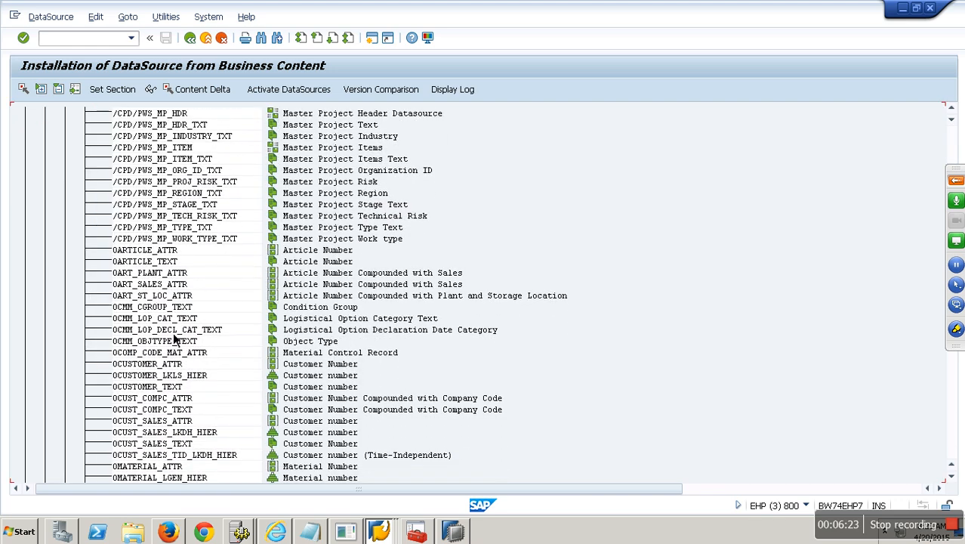
Step: Activate the first 0CUSTOMER DataSource, accepting the repair notice and workbench request
{"action": "left_click", "coordinate": [169, 375]}
{"action": "left_click", "coordinate": [307, 96]}
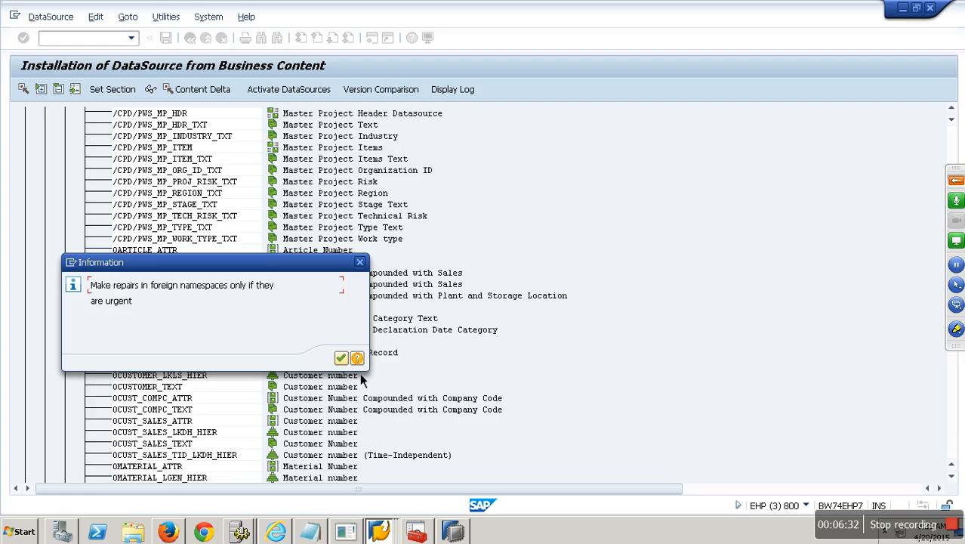
{"action": "left_click", "coordinate": [340, 358]}
{"action": "left_click", "coordinate": [209, 233]}
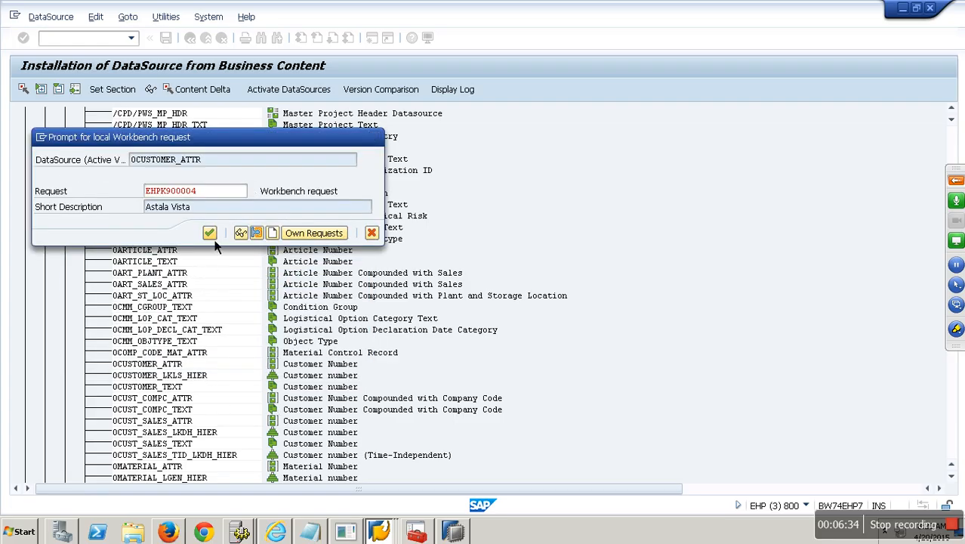
{"action": "left_click", "coordinate": [343, 346]}
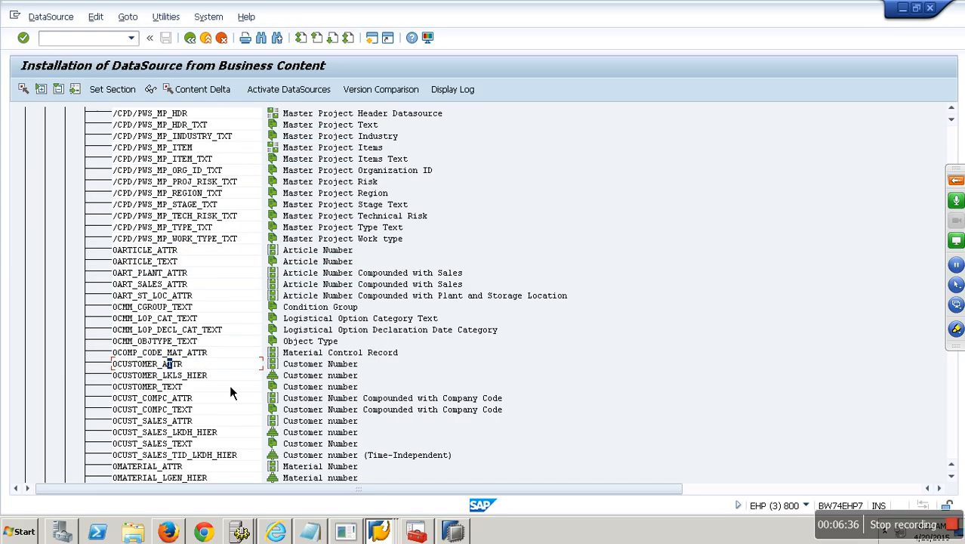
Step: Activate 0CUSTOMER_ATTR and 0CUSTOMER_TEXT, then return to the Data Warehousing Workbench window
{"action": "left_click", "coordinate": [181, 376]}
{"action": "left_click", "coordinate": [281, 91]}
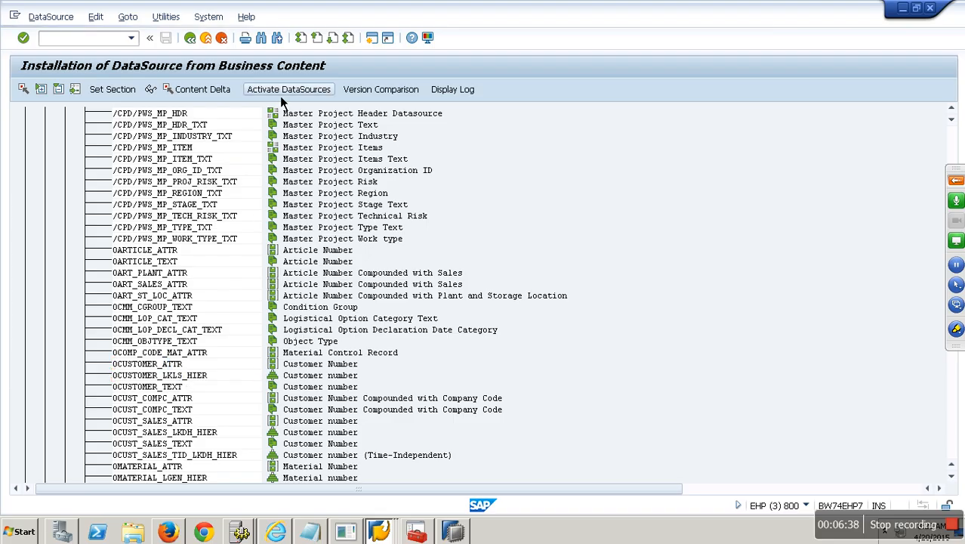
{"action": "left_click", "coordinate": [178, 387]}
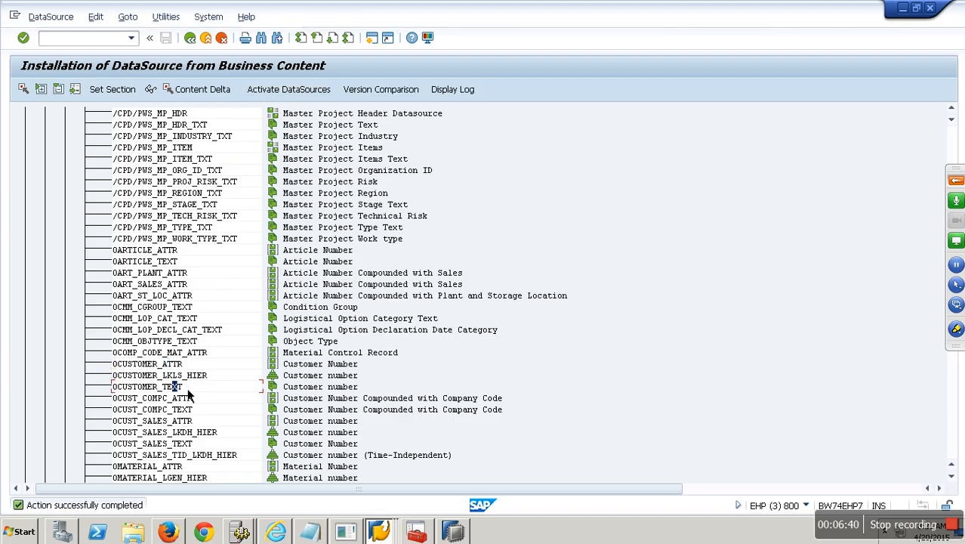
{"action": "left_click", "coordinate": [305, 93]}
{"action": "left_click", "coordinate": [380, 532]}
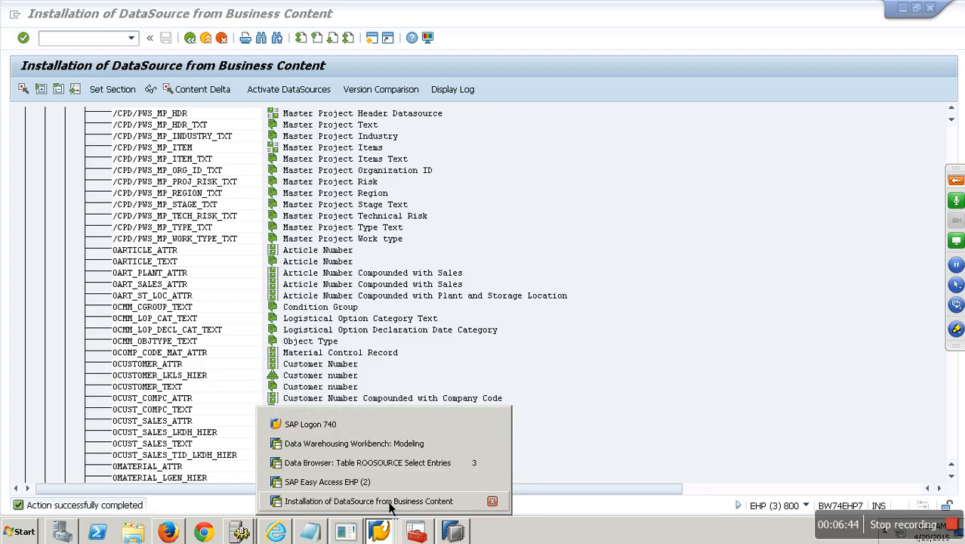
{"action": "left_click", "coordinate": [366, 441]}
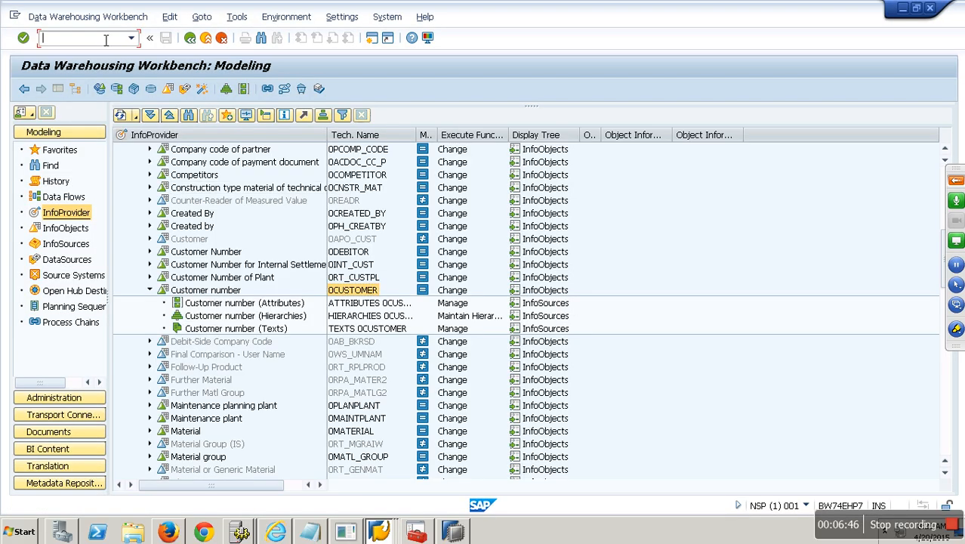
Step: Replicate DataSource 0CUSTOMER_ATTR from source system ECW_00_800
{"action": "key", "text": "Return"}
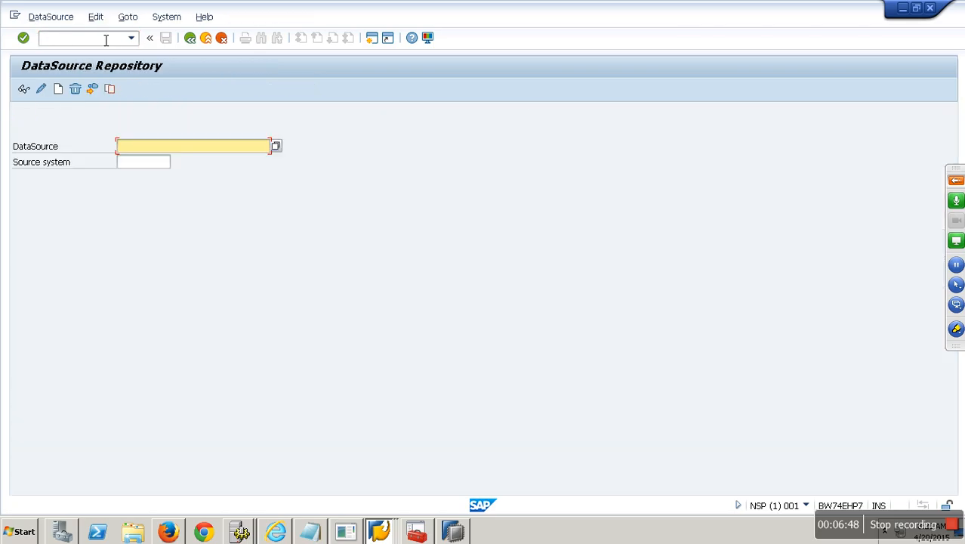
{"action": "type", "text": "0cust"}
{"action": "left_click", "coordinate": [151, 162]}
{"action": "left_click", "coordinate": [151, 176]}
{"action": "left_click", "coordinate": [50, 16]}
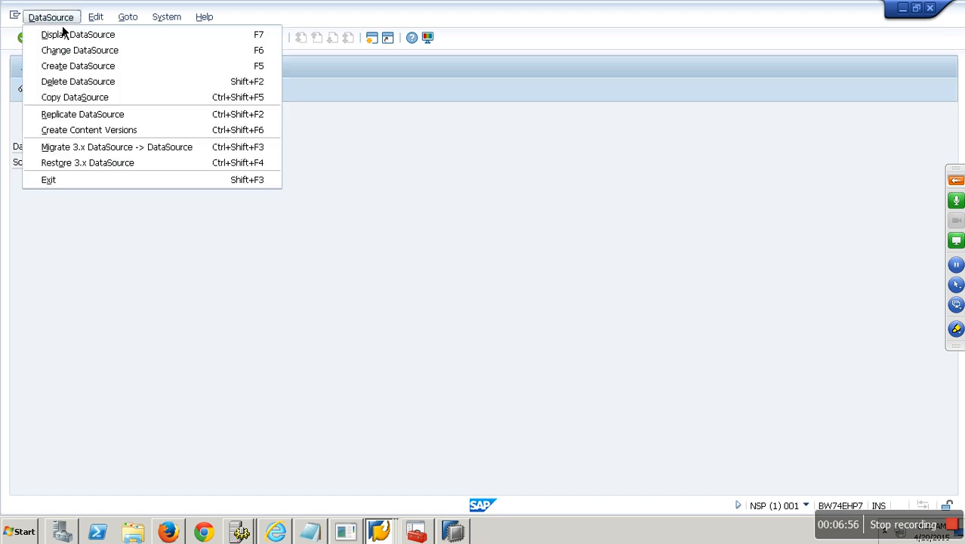
{"action": "left_click", "coordinate": [78, 114]}
{"action": "left_click", "coordinate": [391, 503]}
{"action": "left_click", "coordinate": [549, 503]}
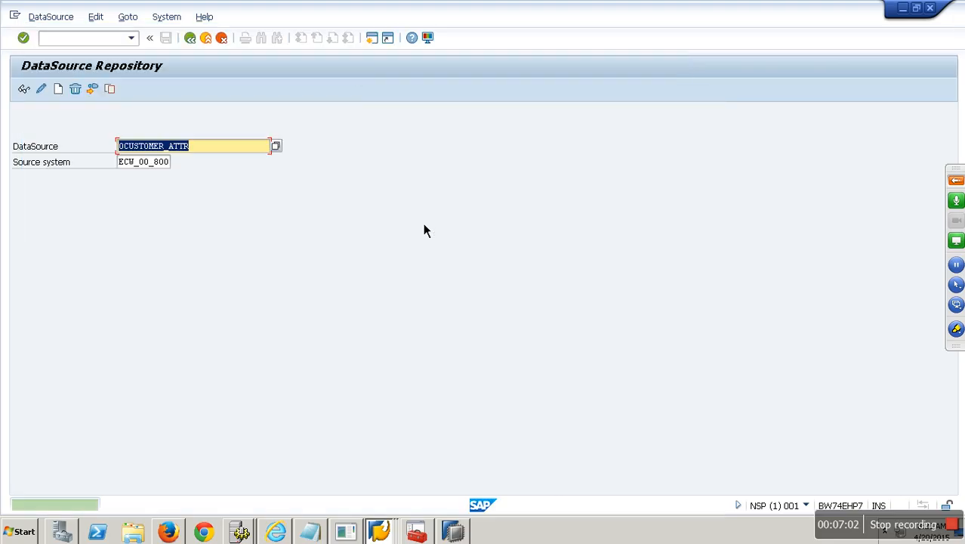
Step: Replicate DataSource 0CUSTOMER_TEXT from ECW_00_800 and accept creating it in BW
{"action": "left_click", "coordinate": [233, 146]}
{"action": "key", "text": "BackSpace"}
{"action": "key", "text": "BackSpace"}
{"action": "key", "text": "BackSpace"}
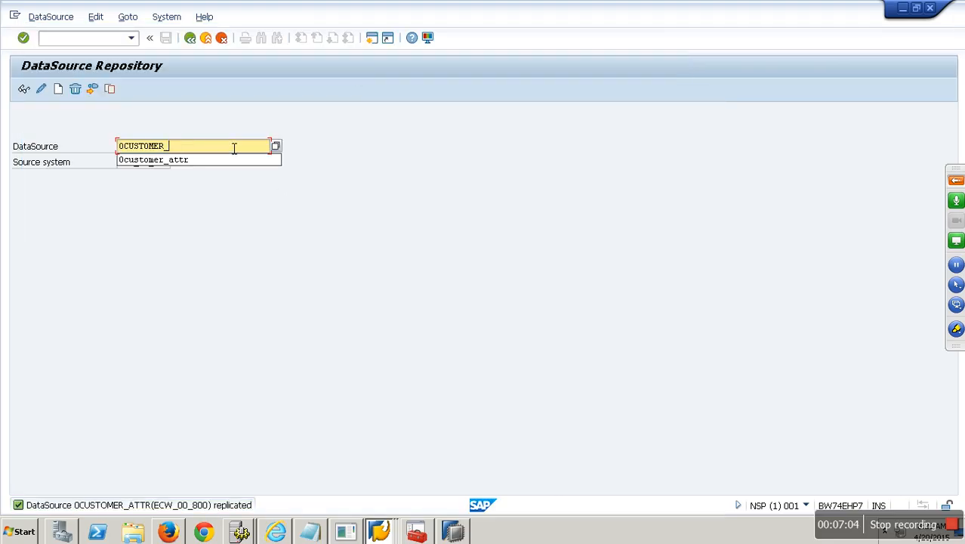
{"action": "type", "text": "text"}
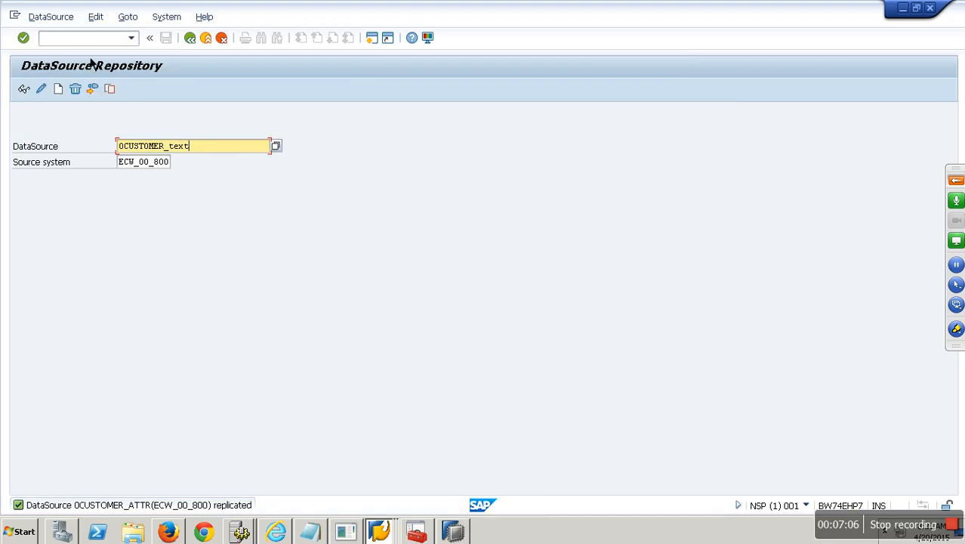
{"action": "left_click", "coordinate": [51, 17]}
{"action": "left_click", "coordinate": [81, 114]}
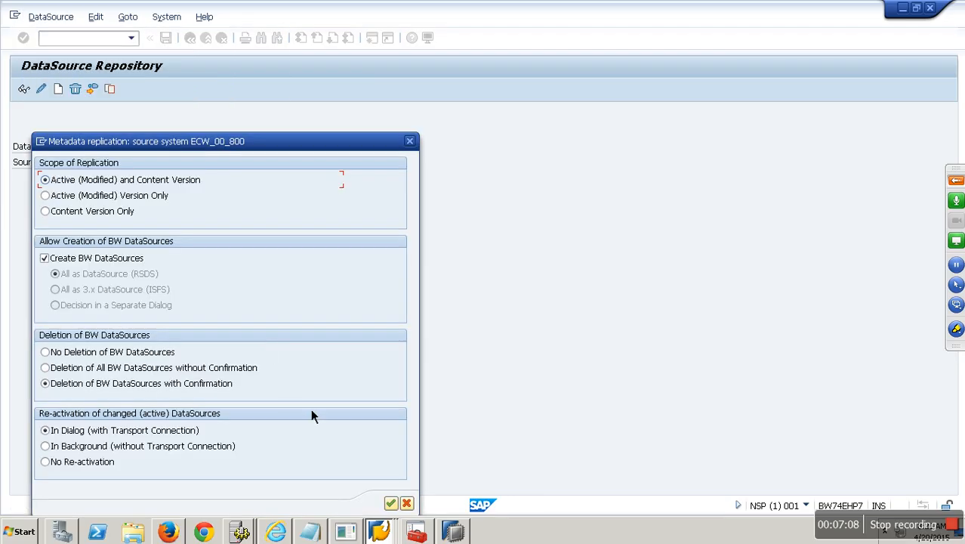
{"action": "left_click", "coordinate": [391, 503]}
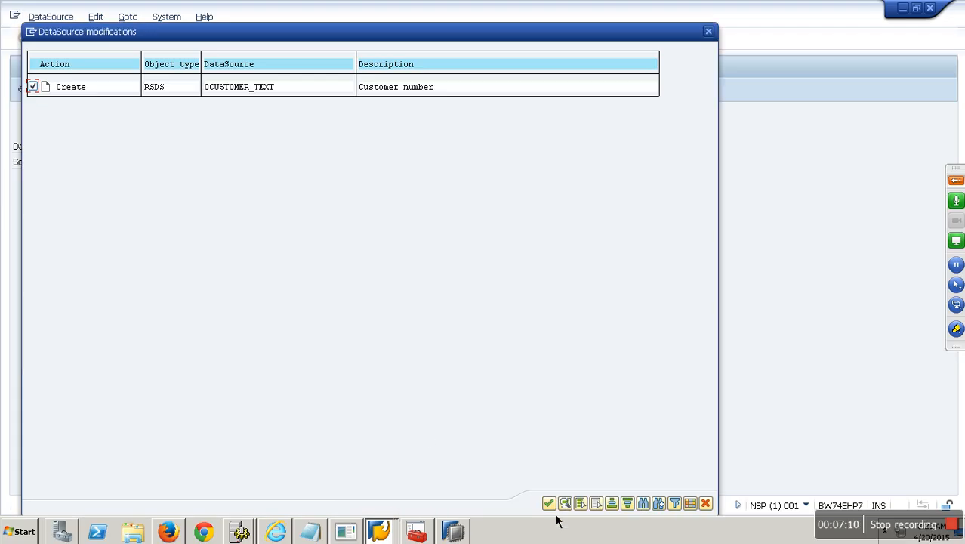
{"action": "left_click", "coordinate": [549, 504]}
Step: Replicate DataSource 0CUSTOMER_LKLS_HIER from ECW_00_800 and accept creating it in BW
{"action": "left_click", "coordinate": [229, 151]}
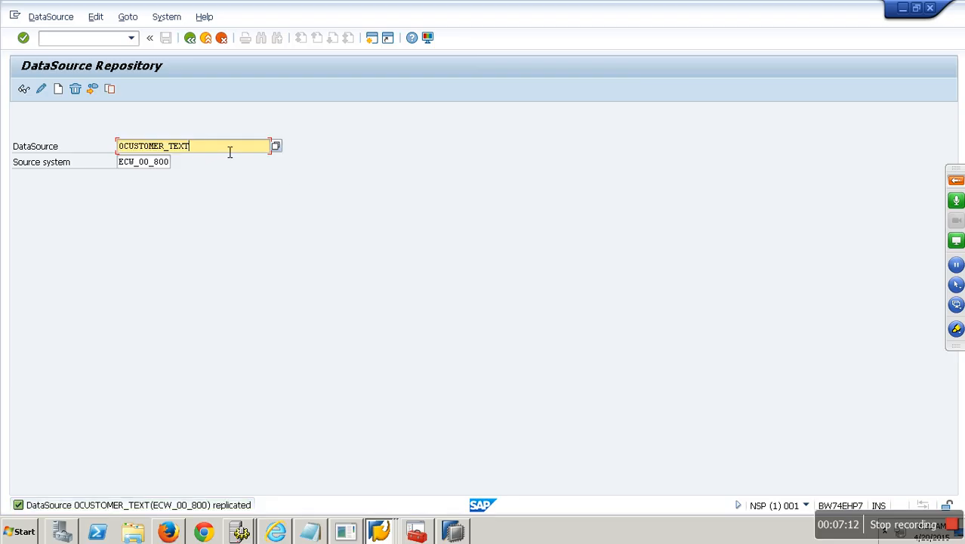
{"action": "key", "text": "BackSpace"}
{"action": "key", "text": "BackSpace"}
{"action": "key", "text": "BackSpace"}
{"action": "key", "text": "BackSpace"}
{"action": "type", "text": "1"}
{"action": "key", "text": "Return"}
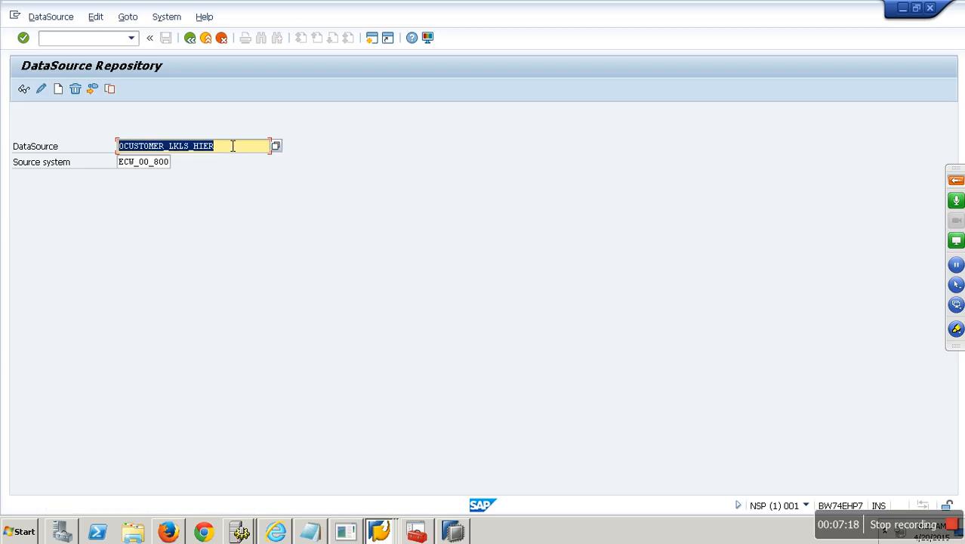
{"action": "left_click", "coordinate": [66, 16]}
{"action": "left_click", "coordinate": [93, 113]}
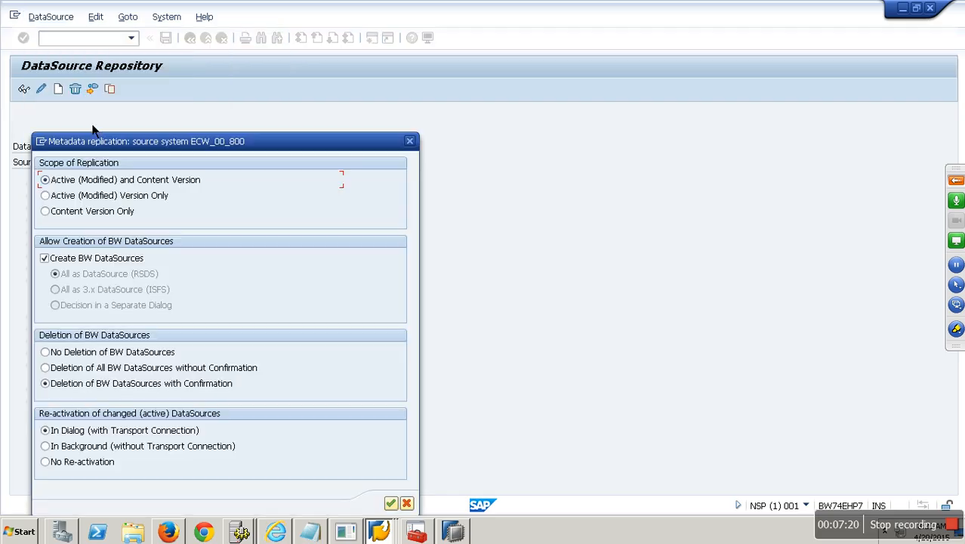
{"action": "left_click", "coordinate": [390, 503]}
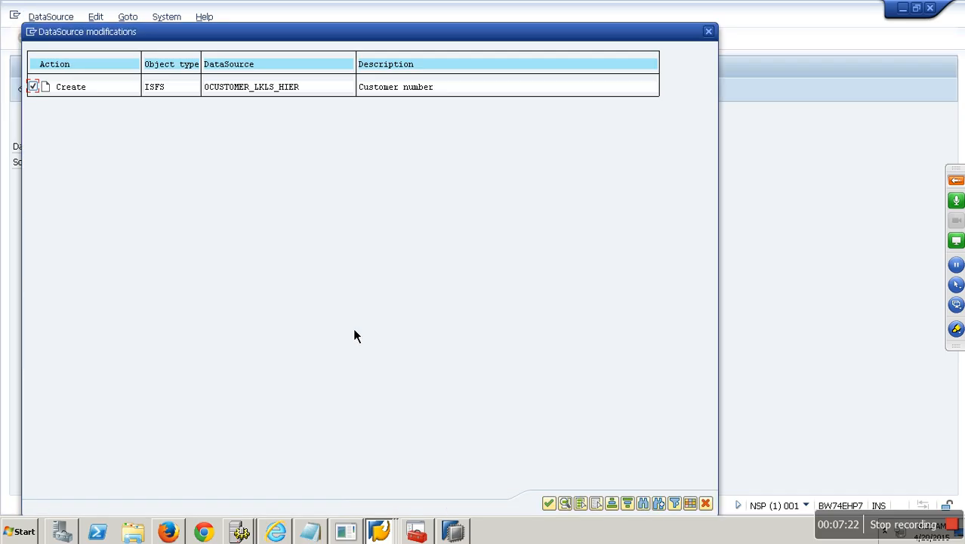
{"action": "left_click", "coordinate": [549, 504]}
Step: Run /nrsa1 to return to the Modeling workbench's DataSources view
{"action": "left_click", "coordinate": [91, 42]}
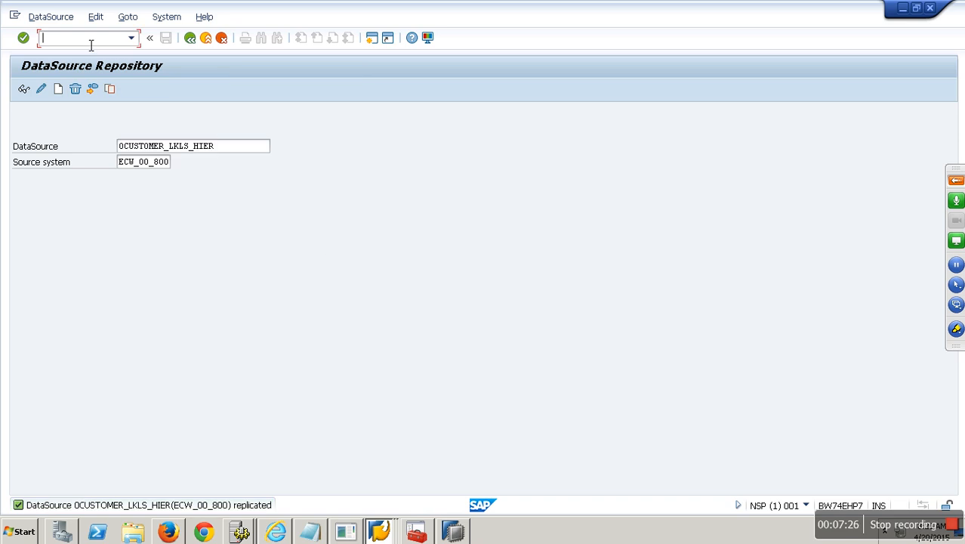
{"action": "type", "text": "/nrsa1"}
{"action": "key", "text": "Return"}
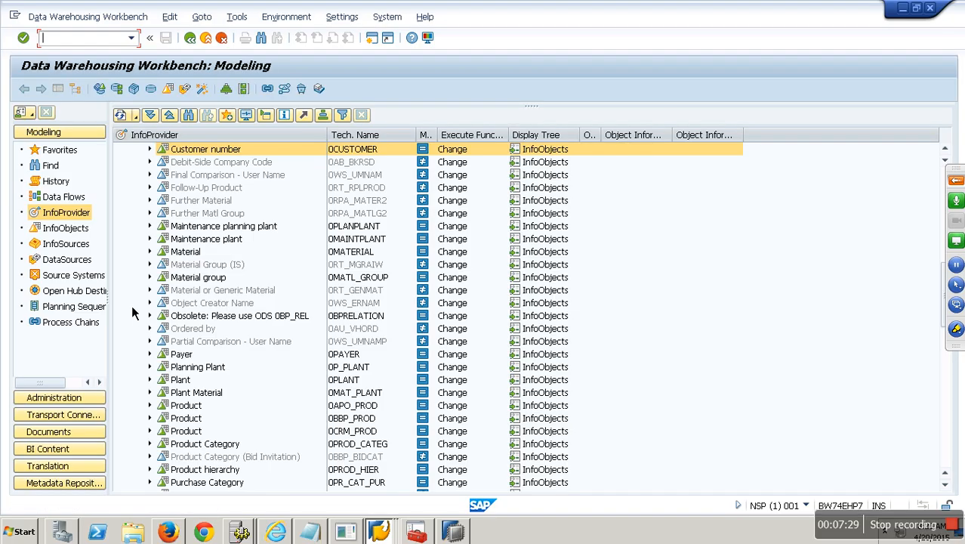
{"action": "left_click", "coordinate": [67, 259]}
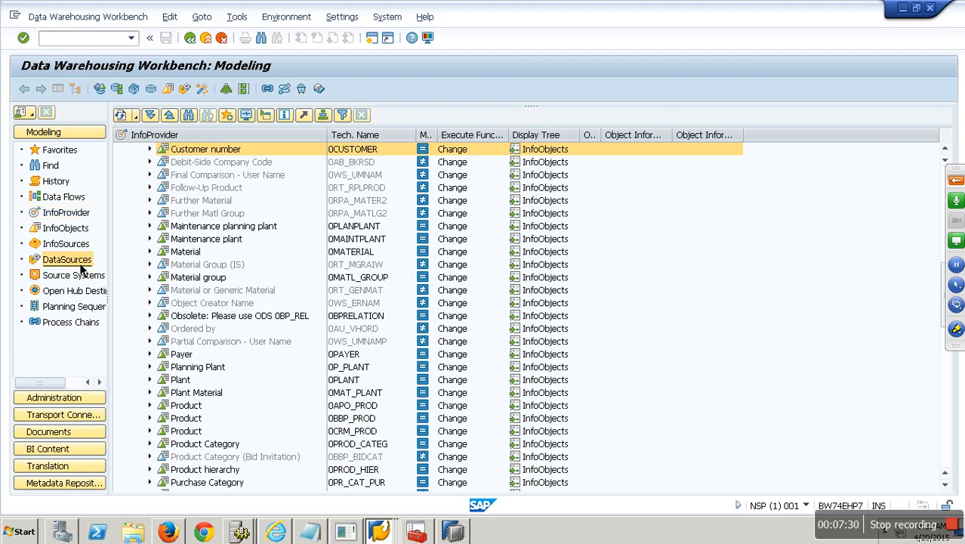
Step: Show ECW_00_800 DataSources under Logistics - General and widen Tech. Name to read the 0CUSTOMER names
{"action": "left_click", "coordinate": [127, 115]}
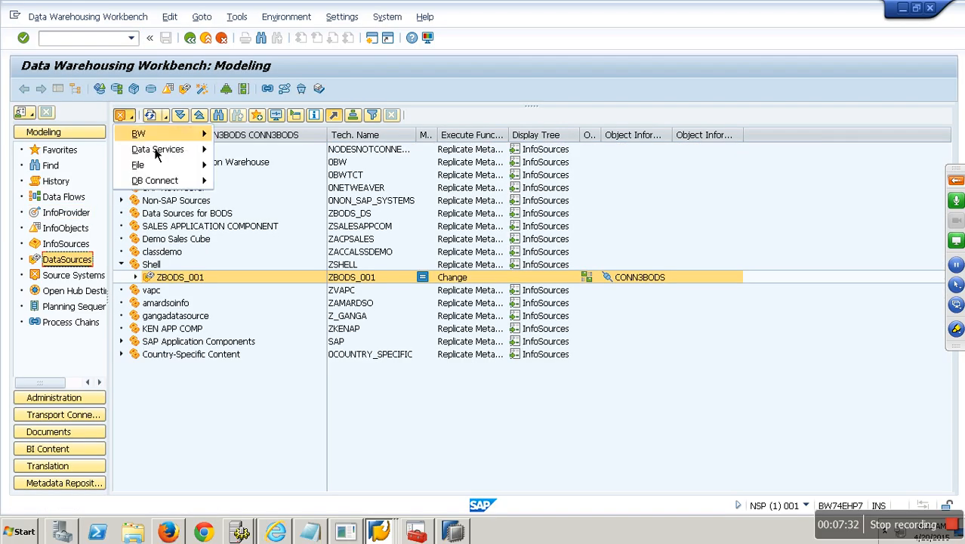
{"action": "mouse_move", "coordinate": [192, 137]}
{"action": "left_click", "coordinate": [266, 151]}
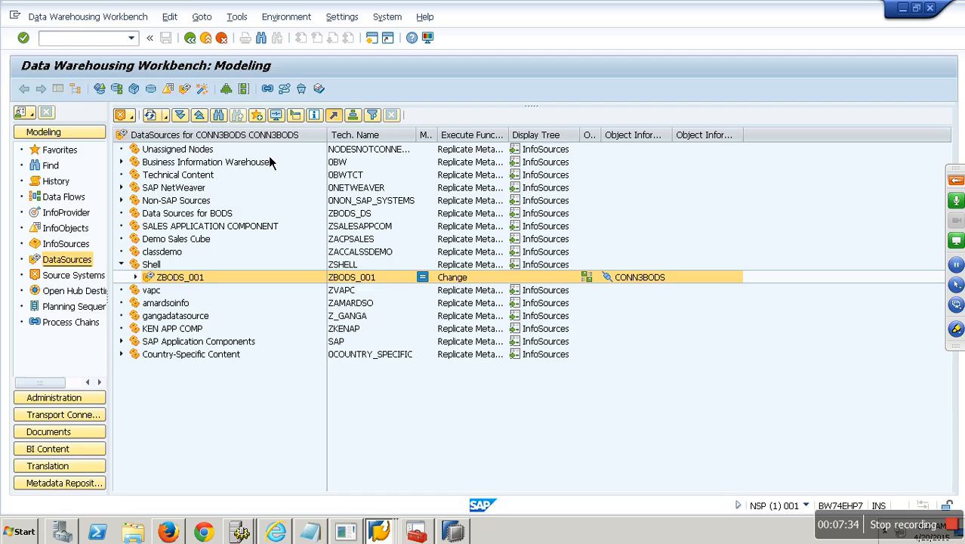
{"action": "left_click", "coordinate": [152, 204]}
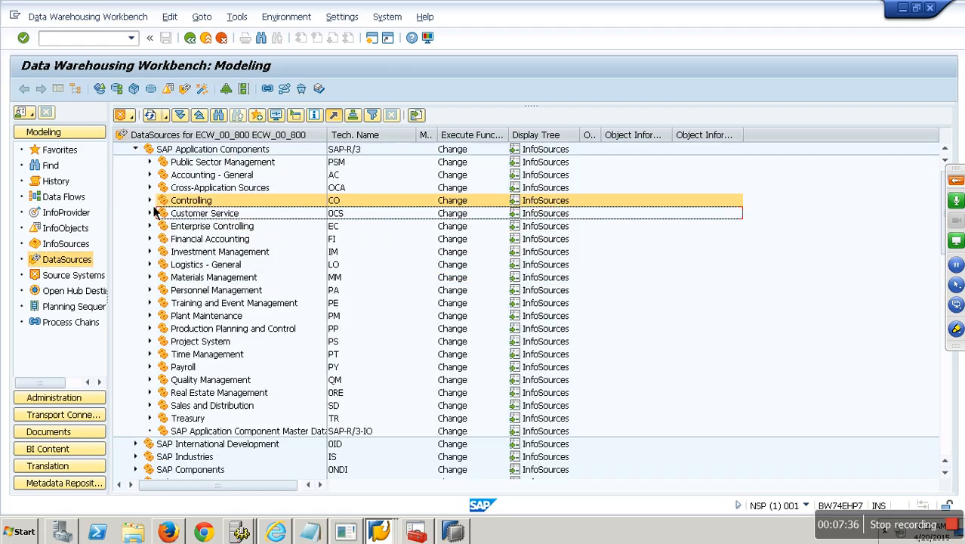
{"action": "left_click", "coordinate": [154, 266]}
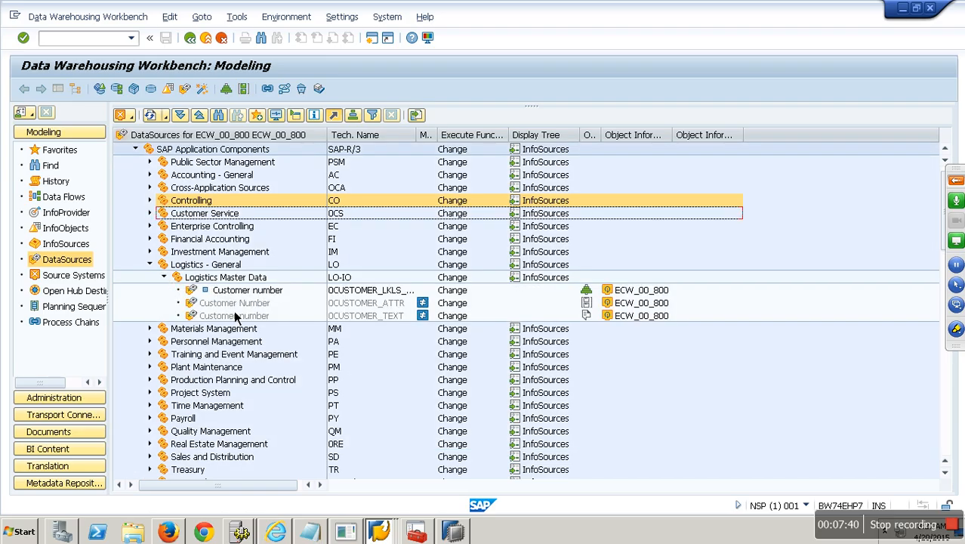
{"action": "left_click_drag", "start_coordinate": [416, 135], "coordinate": [507, 135]}
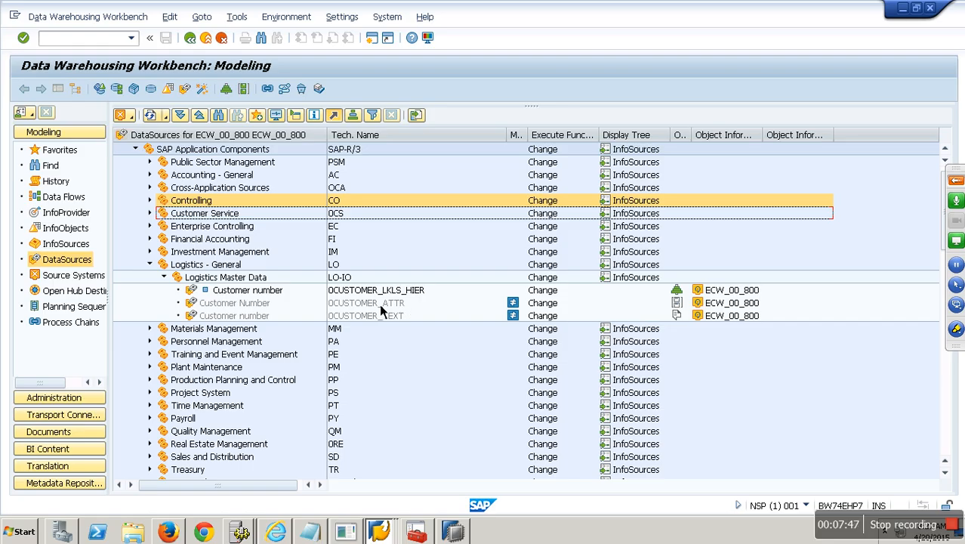
{"action": "right_click", "coordinate": [254, 306]}
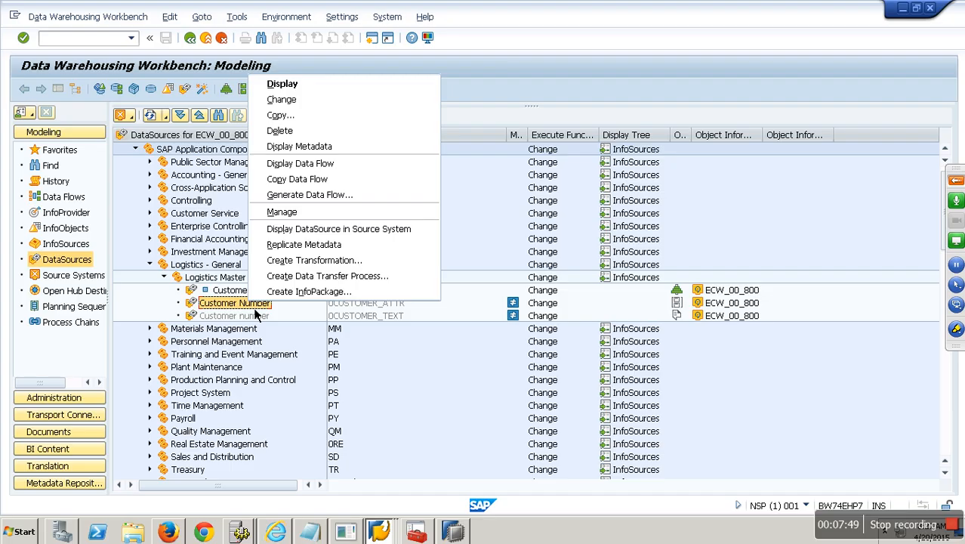
Step: Activate DataSources 0CUSTOMER_ATTR and 0CUSTOMER_TEXT through Change, then exit the editor
{"action": "left_click", "coordinate": [293, 106]}
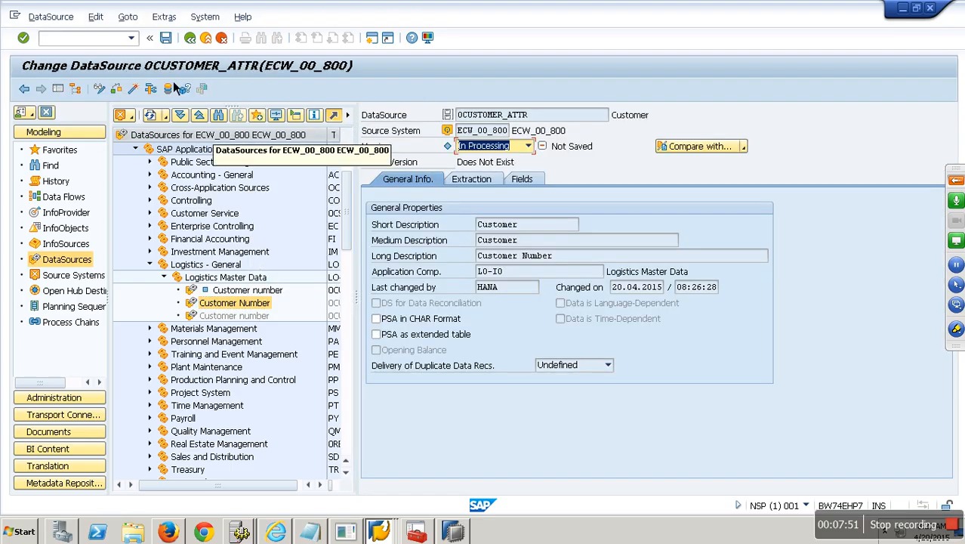
{"action": "left_click", "coordinate": [137, 92]}
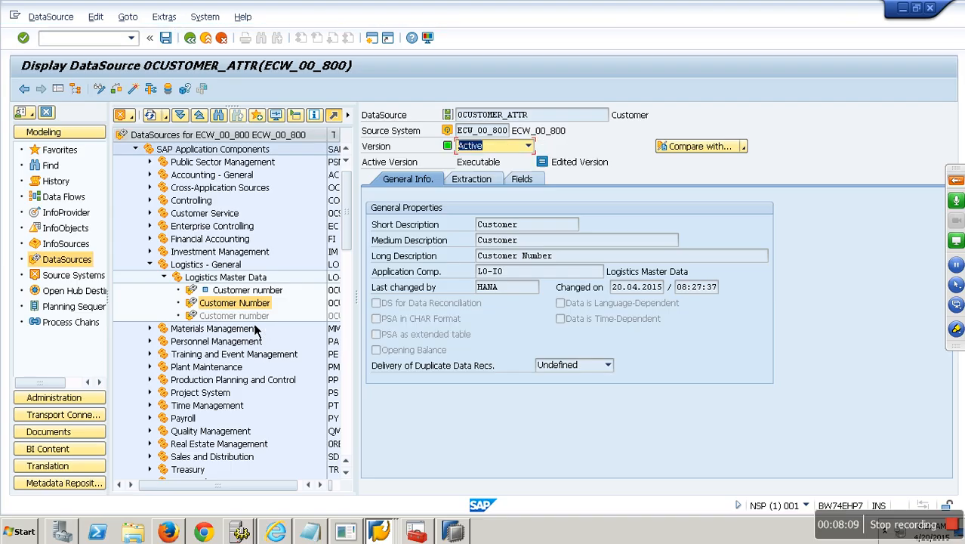
{"action": "right_click", "coordinate": [255, 324]}
{"action": "left_click", "coordinate": [294, 116]}
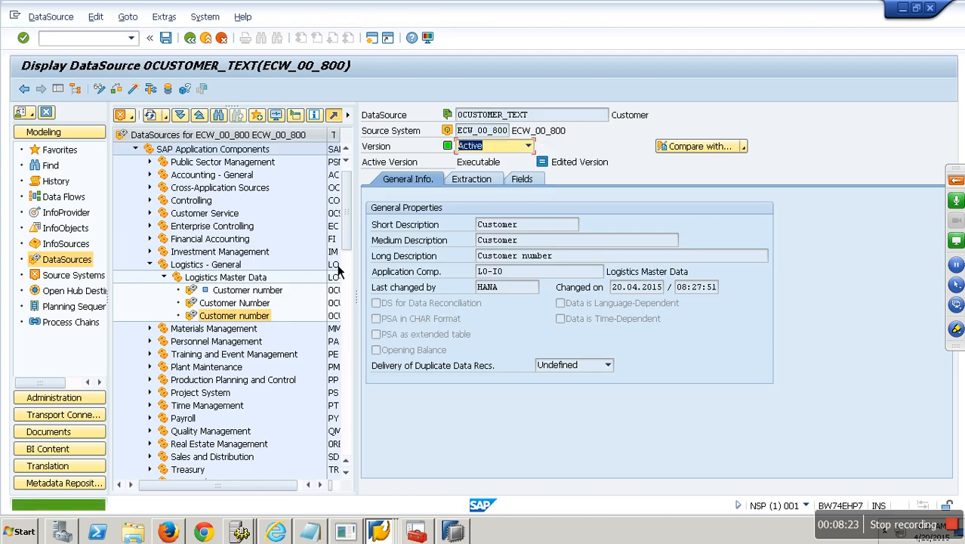
{"action": "left_click", "coordinate": [205, 38]}
{"action": "right_click", "coordinate": [242, 292]}
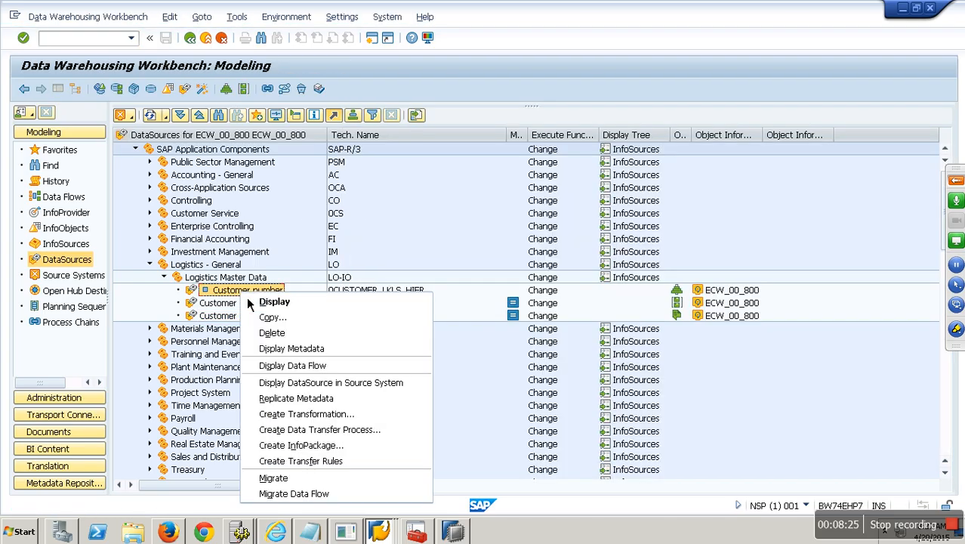
Step: Migrate 3.x DataSource 0CUSTOMER_LKLS_HIER with export, then display the Favorites list
{"action": "left_click", "coordinate": [270, 254]}
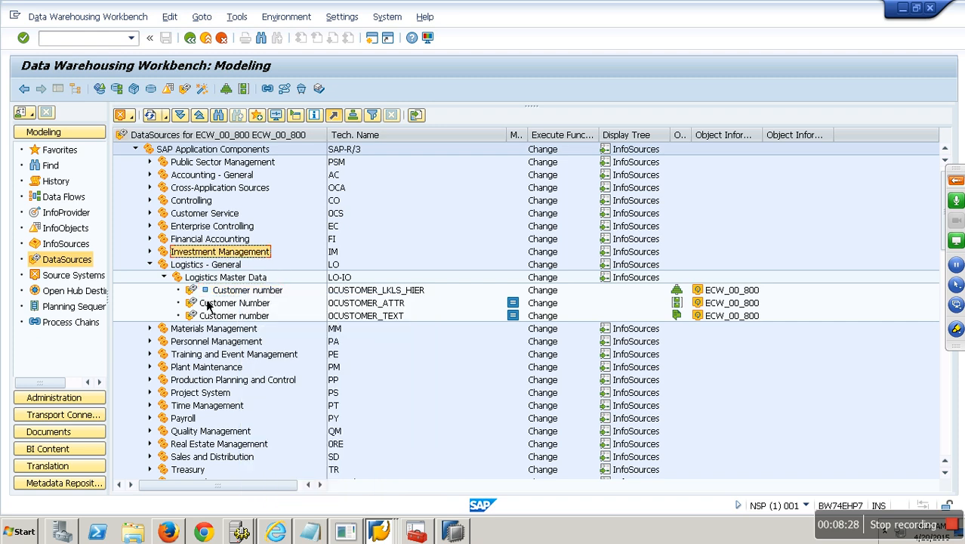
{"action": "right_click", "coordinate": [254, 295]}
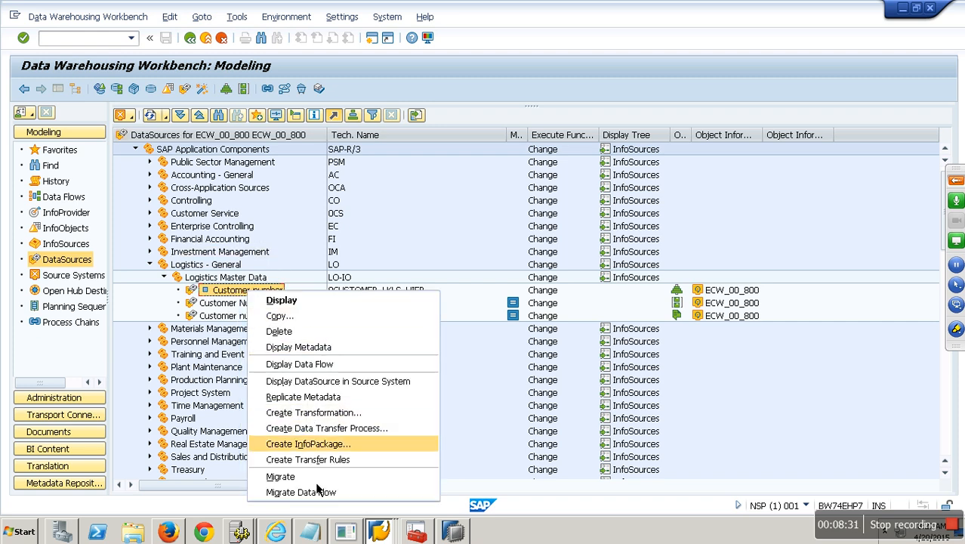
{"action": "left_click", "coordinate": [309, 481]}
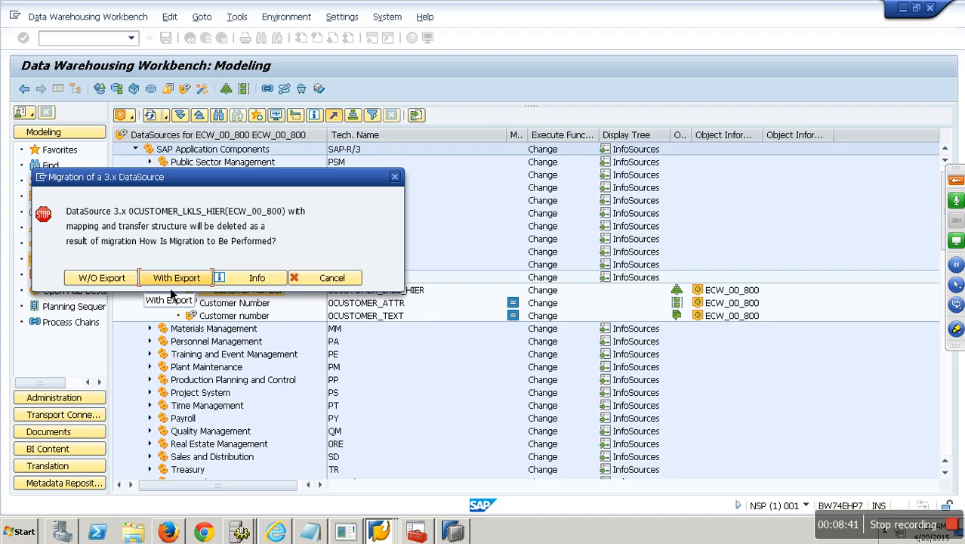
{"action": "left_click", "coordinate": [179, 284]}
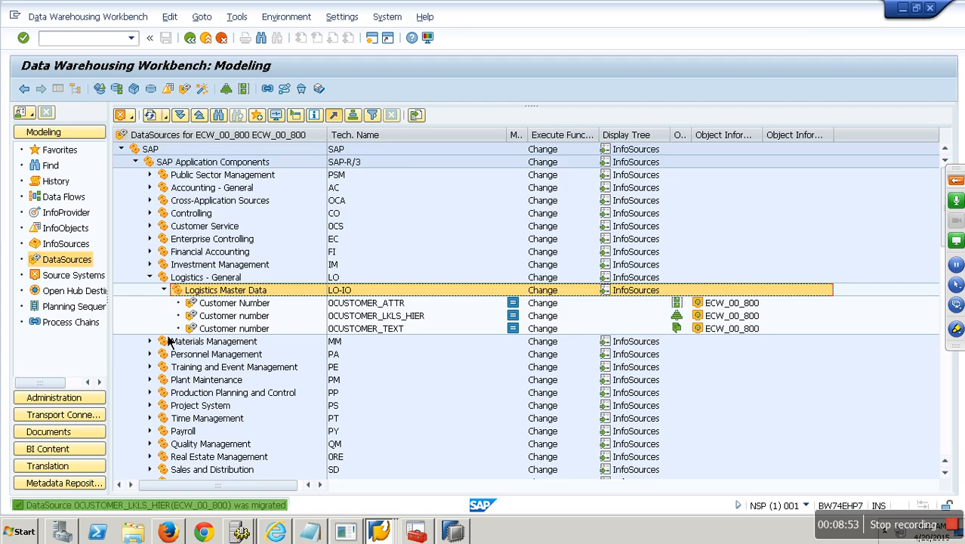
{"action": "left_click", "coordinate": [377, 320]}
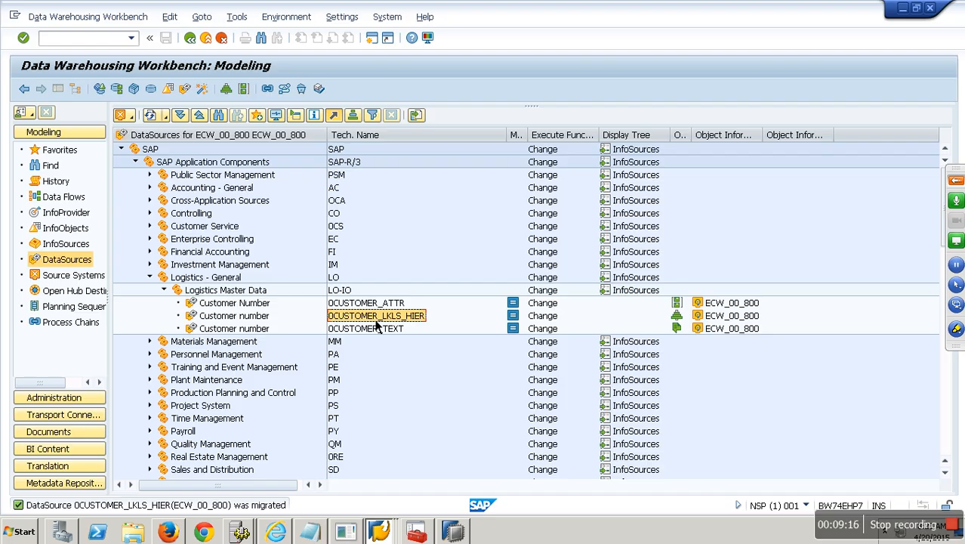
{"action": "left_click", "coordinate": [67, 151]}
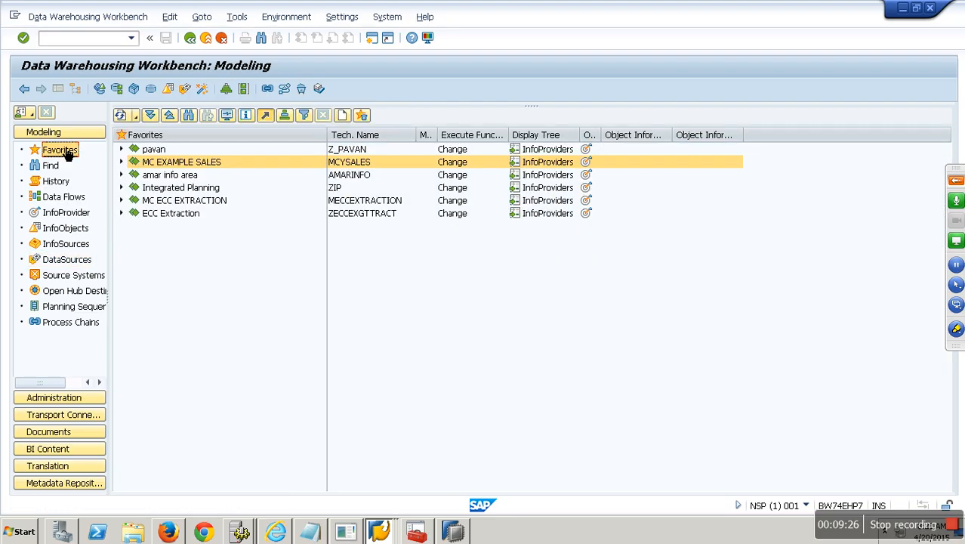
Step: Create a transformation into 0CUSTOMER attributes from DataSource 0customer_attr, source system ECW_00_800
{"action": "left_click", "coordinate": [65, 214]}
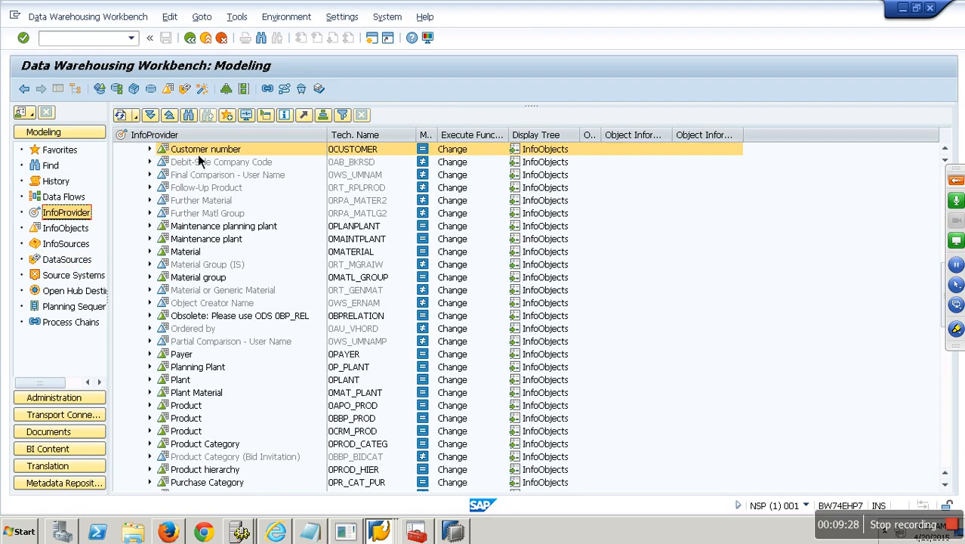
{"action": "left_click", "coordinate": [151, 149]}
{"action": "right_click", "coordinate": [229, 174]}
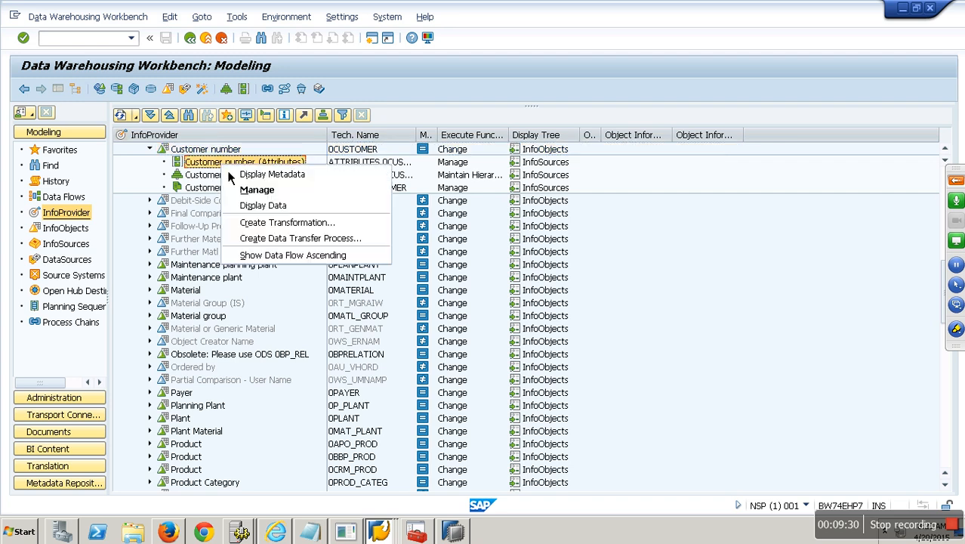
{"action": "left_click", "coordinate": [287, 223]}
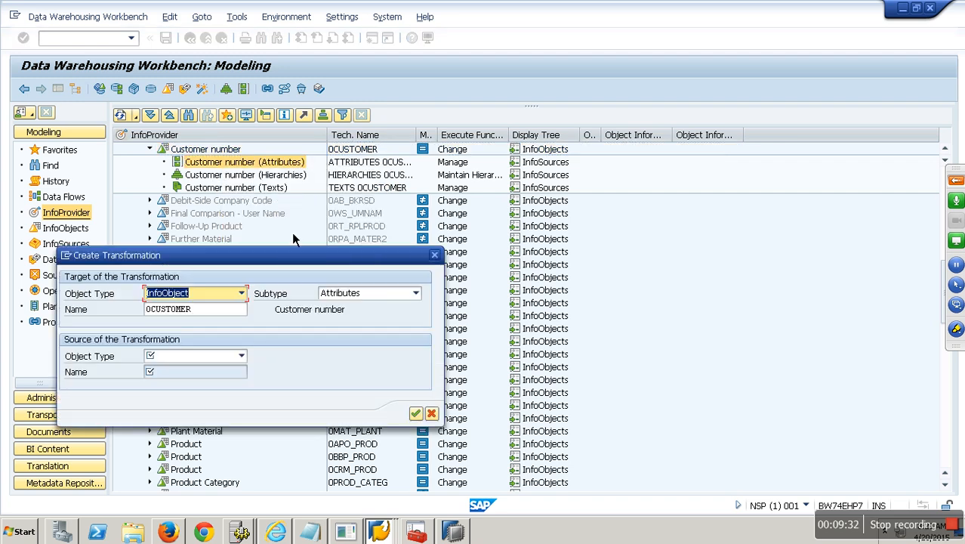
{"action": "left_click", "coordinate": [240, 356]}
{"action": "left_click", "coordinate": [177, 367]}
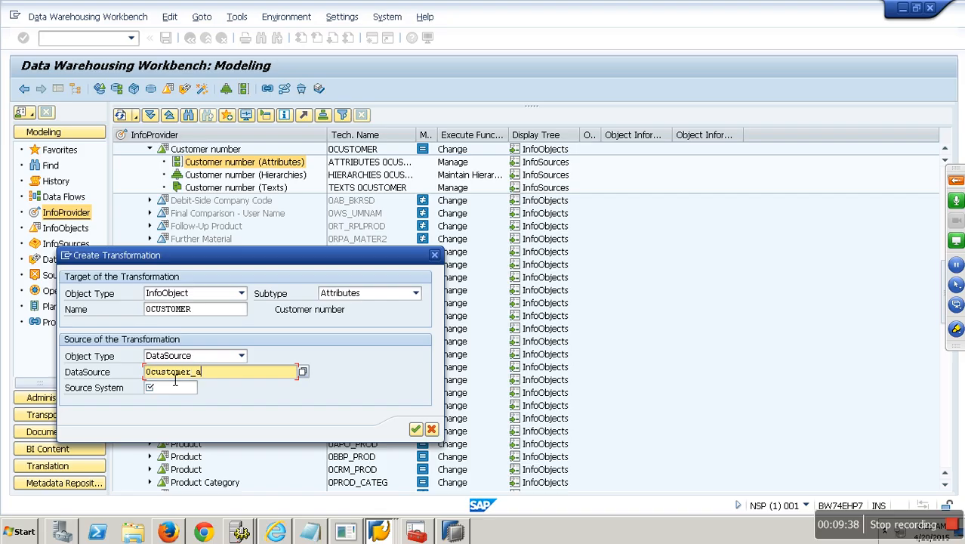
{"action": "key", "text": "Tab"}
{"action": "type", "text": "c"}
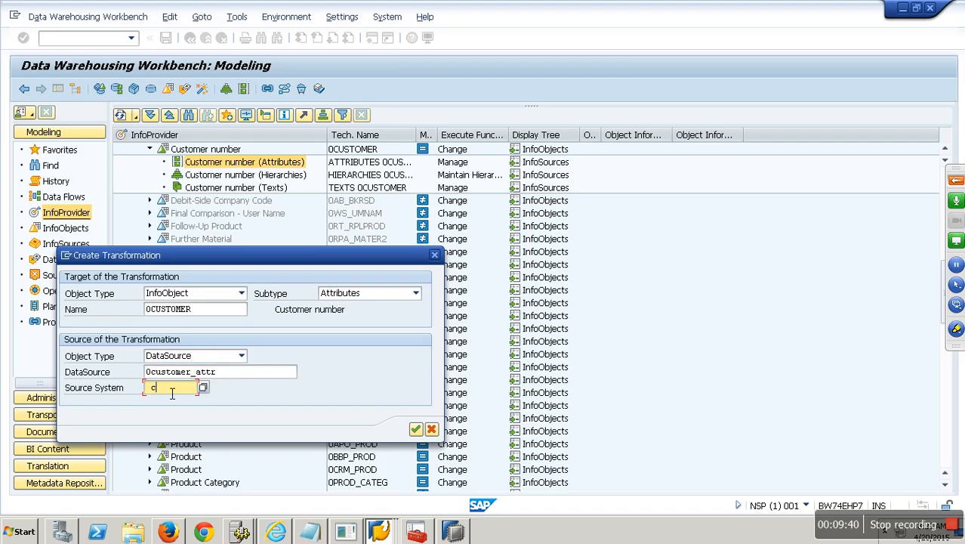
{"action": "key", "text": "BackSpace"}
{"action": "left_click", "coordinate": [184, 414]}
{"action": "left_click", "coordinate": [415, 429]}
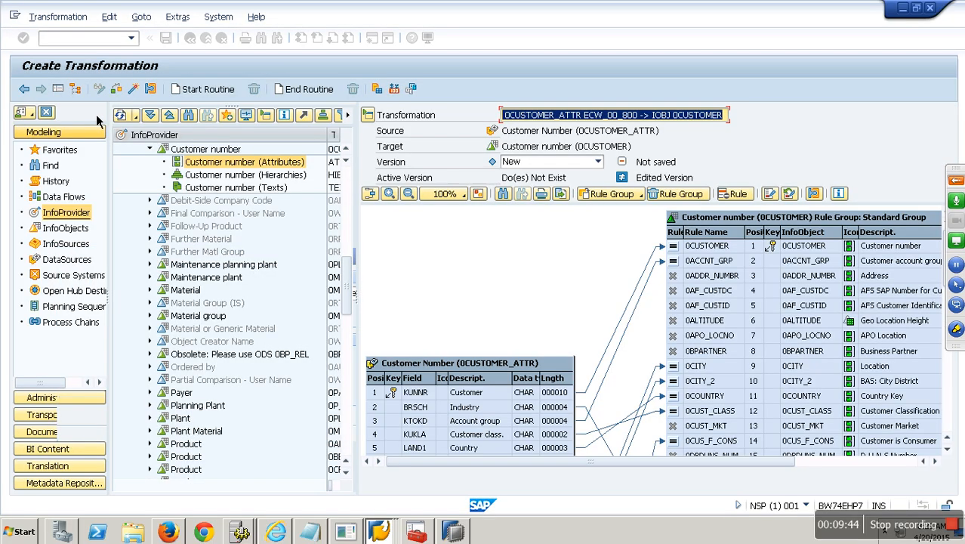
Step: Widen the editor, rearrange the source table, then check and activate the 0CUSTOMER_ATTR transformation
{"action": "left_click", "coordinate": [64, 95]}
{"action": "left_click_drag", "start_coordinate": [130, 375], "coordinate": [152, 248]}
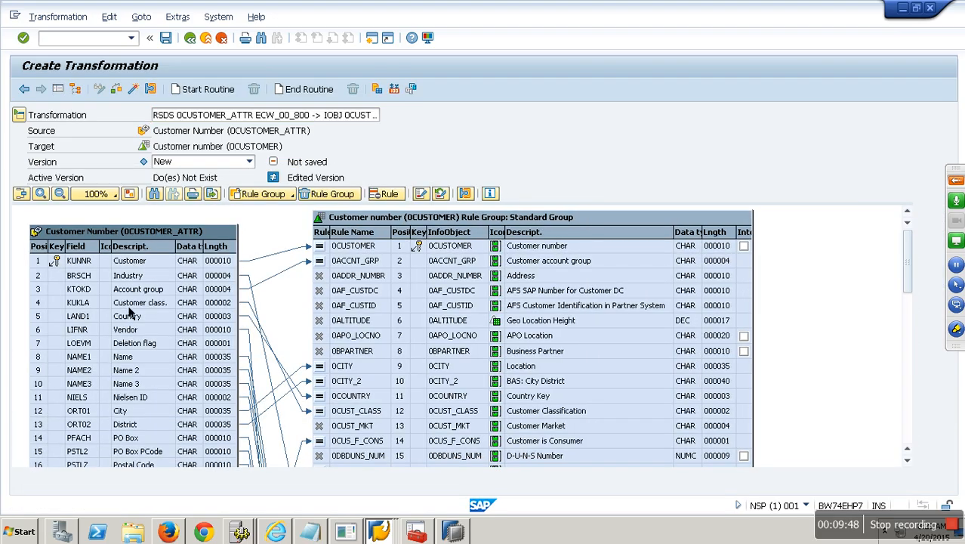
{"action": "left_click_drag", "start_coordinate": [910, 285], "coordinate": [906, 318]}
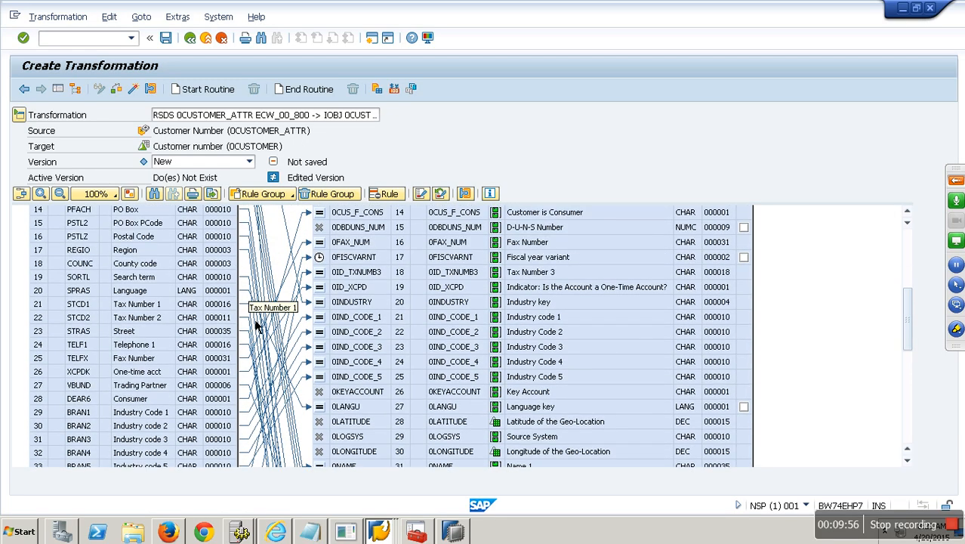
{"action": "left_click", "coordinate": [136, 92]}
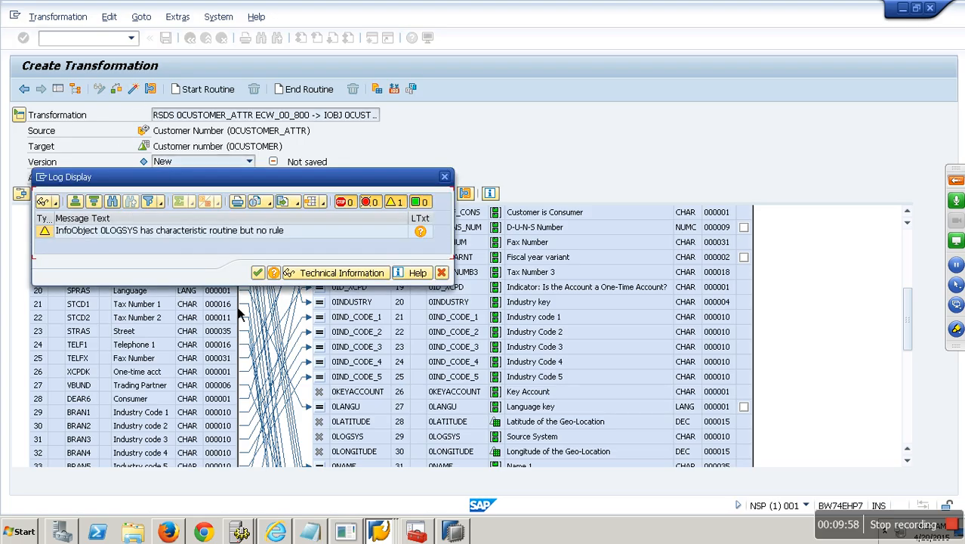
{"action": "left_click", "coordinate": [259, 274]}
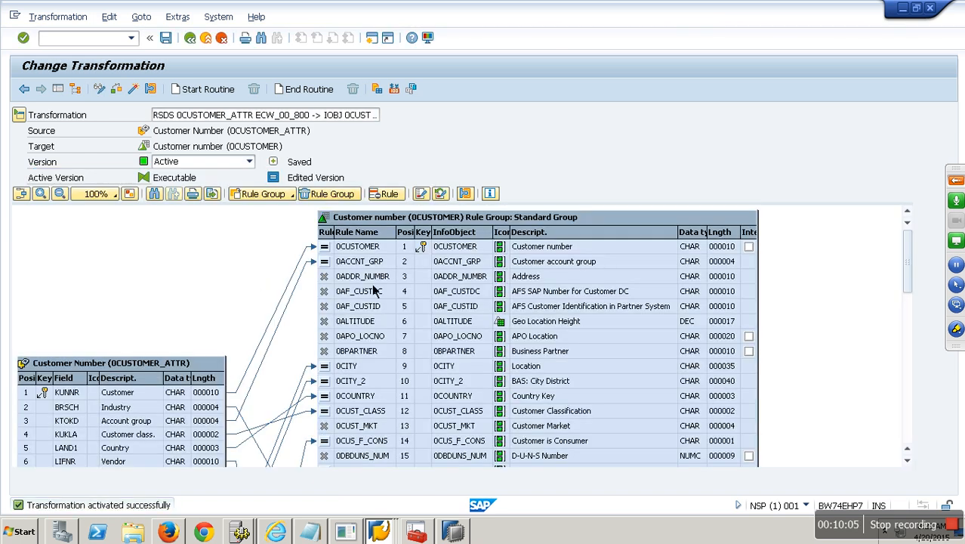
Step: Create and activate a transformation from DataSource 0CUSTOMER_TEXT (ECW_00_800) into Customer number (Texts)
{"action": "left_click", "coordinate": [199, 39]}
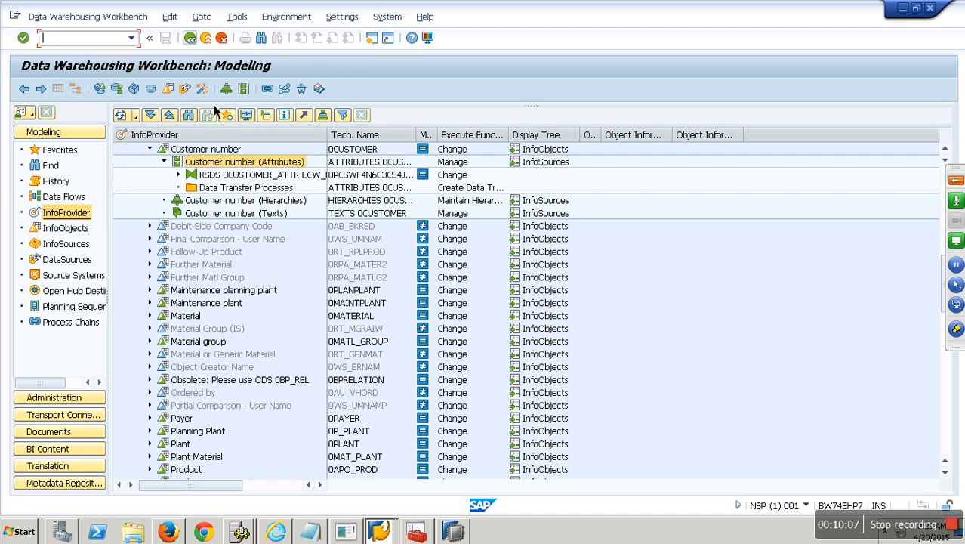
{"action": "right_click", "coordinate": [240, 215]}
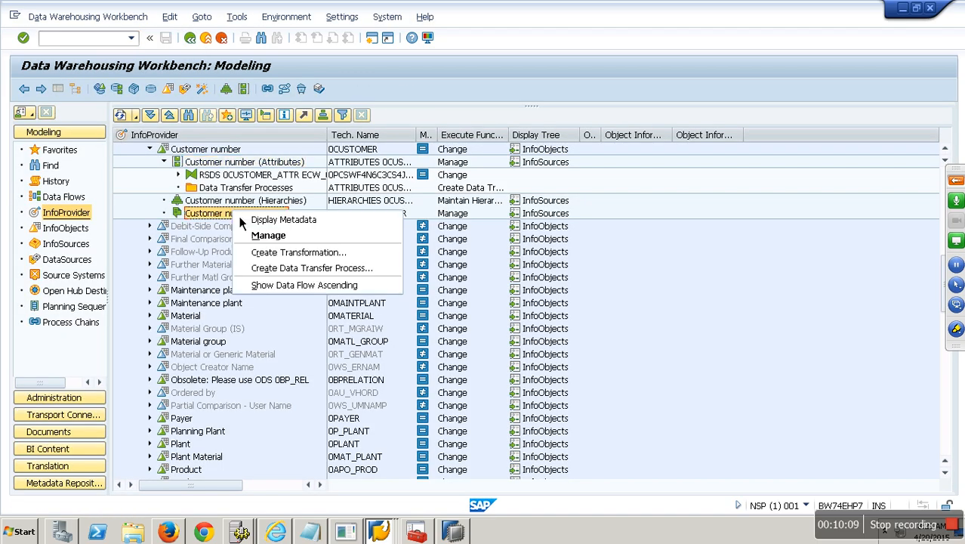
{"action": "left_click", "coordinate": [300, 253]}
{"action": "left_click", "coordinate": [242, 356]}
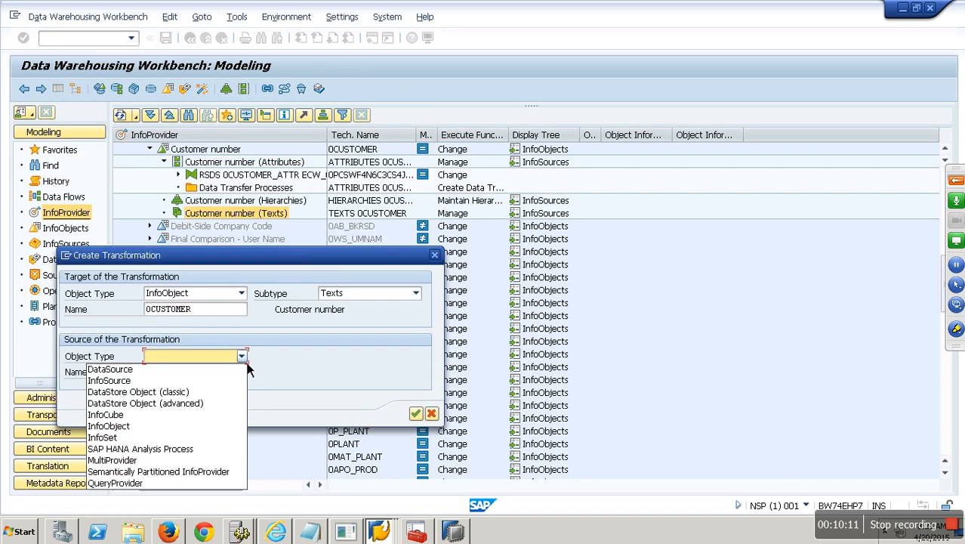
{"action": "left_click", "coordinate": [200, 374]}
{"action": "type", "text": "0customer_"}
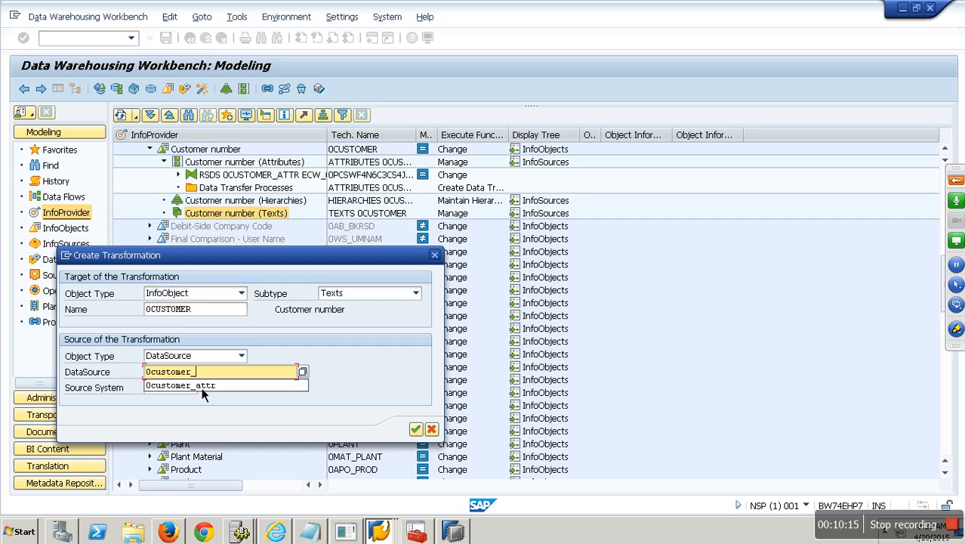
{"action": "type", "text": "atext"}
{"action": "left_click", "coordinate": [192, 390]}
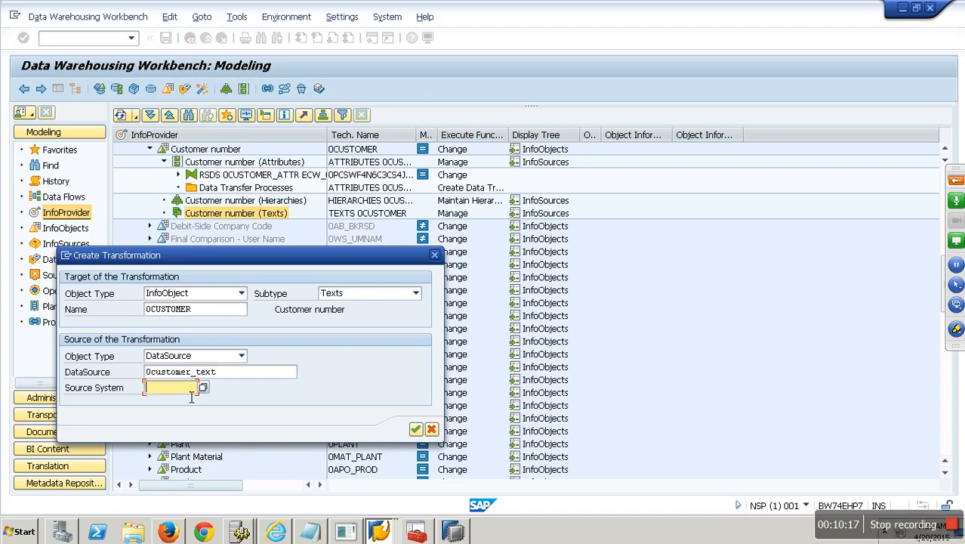
{"action": "left_click", "coordinate": [182, 400]}
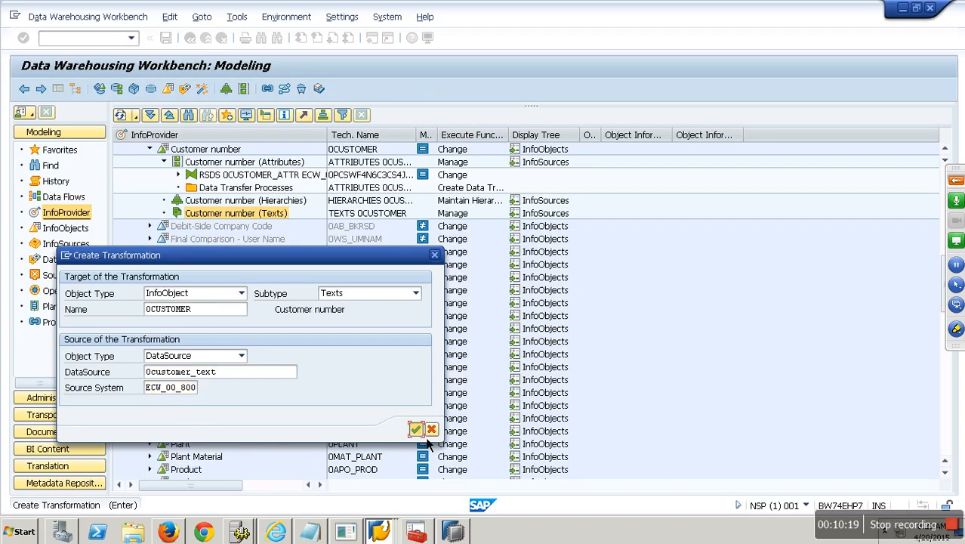
{"action": "left_click", "coordinate": [416, 429]}
{"action": "left_click", "coordinate": [188, 116]}
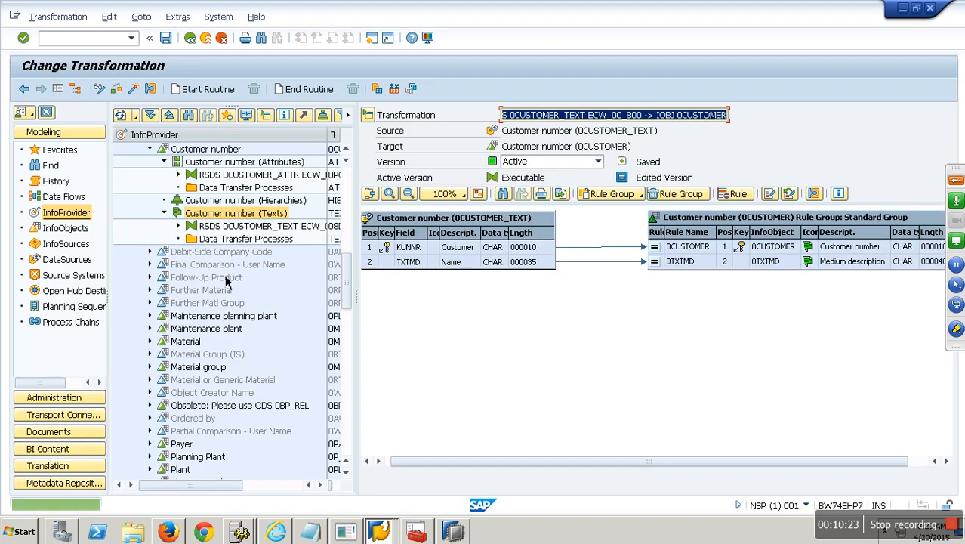
{"action": "left_click", "coordinate": [206, 37]}
{"action": "right_click", "coordinate": [228, 201]}
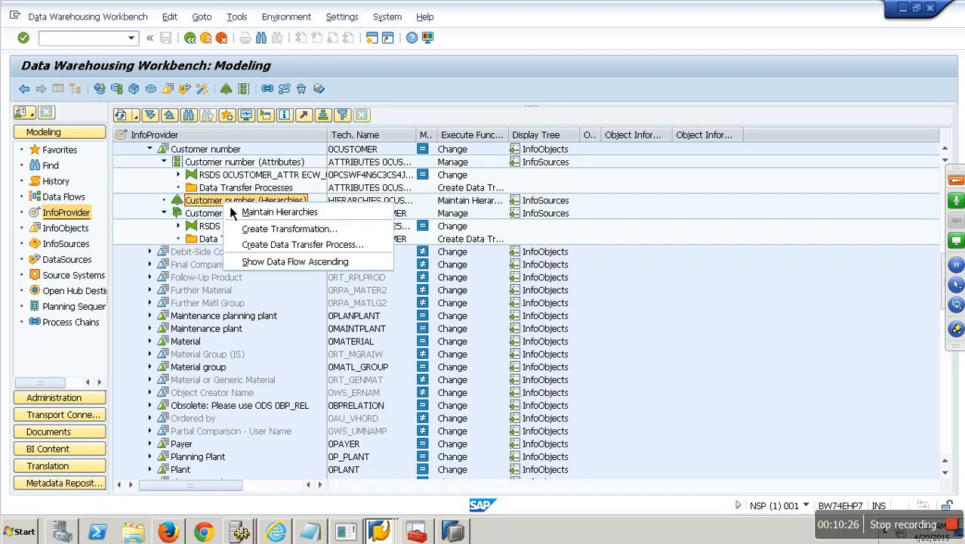
Step: Create a Customer number (Hierarchies) transformation from DataSource 0customer_lkls_hier, source system ECW_00_800
{"action": "left_click", "coordinate": [302, 232]}
{"action": "left_click", "coordinate": [241, 356]}
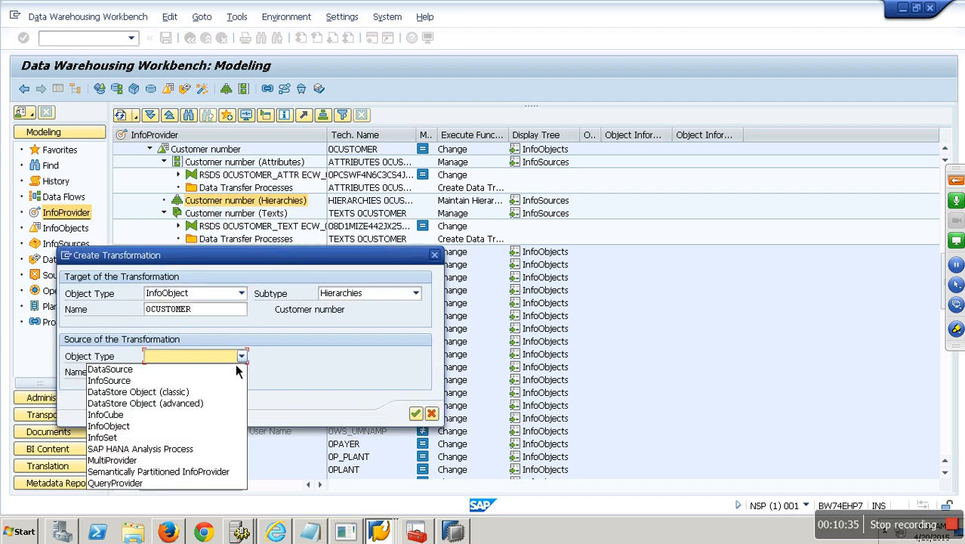
{"action": "key", "text": "Return"}
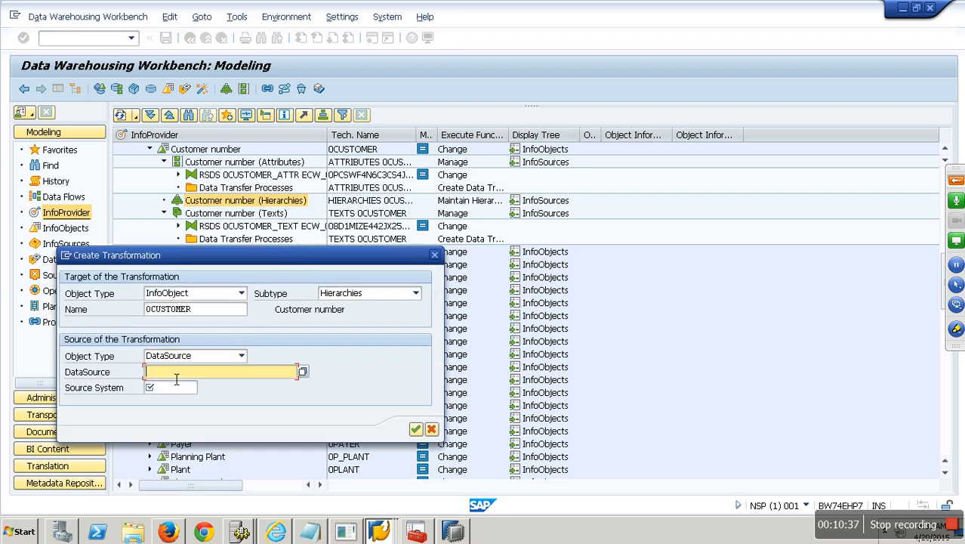
{"action": "type", "text": "0customer_te"}
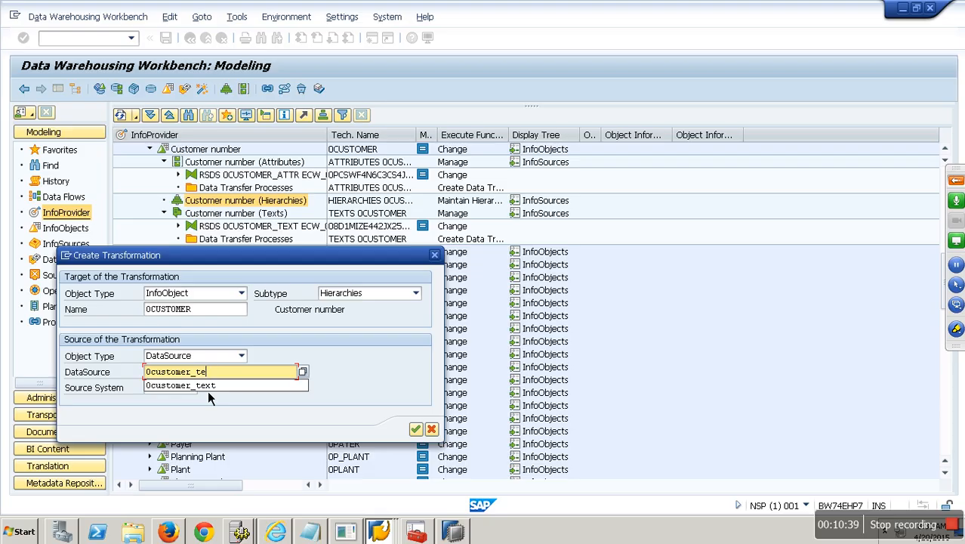
{"action": "key", "text": "BackSpace"}
{"action": "key", "text": "BackSpace"}
{"action": "type", "text": "lkls_hier"}
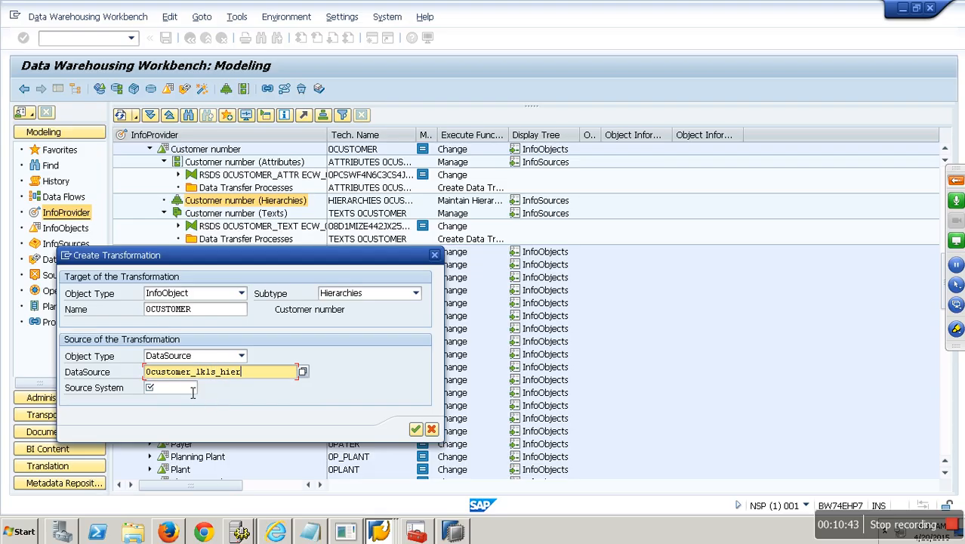
{"action": "left_click", "coordinate": [189, 388]}
{"action": "left_click", "coordinate": [170, 400]}
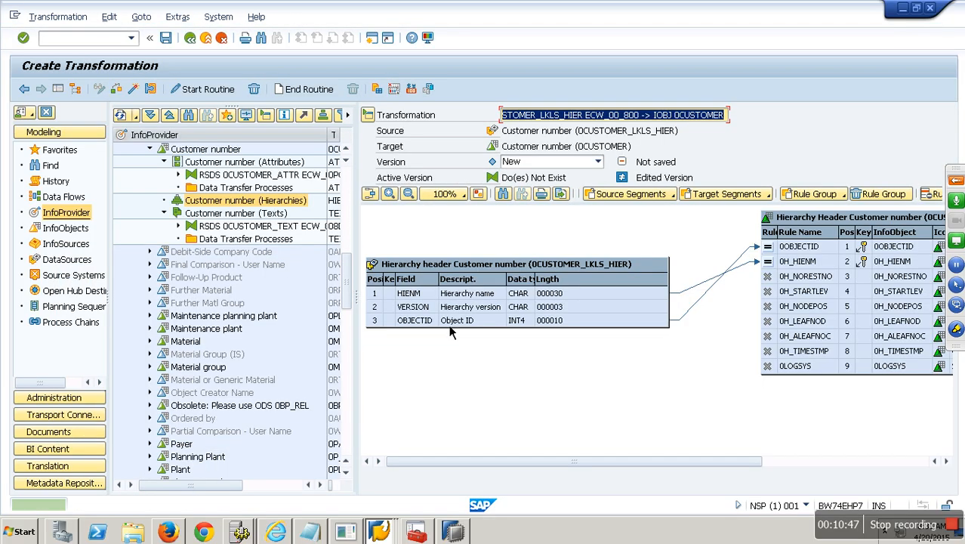
Step: Review the Hierarchy nodes, header and header texts segment mappings, then check the transformation
{"action": "left_click", "coordinate": [59, 90]}
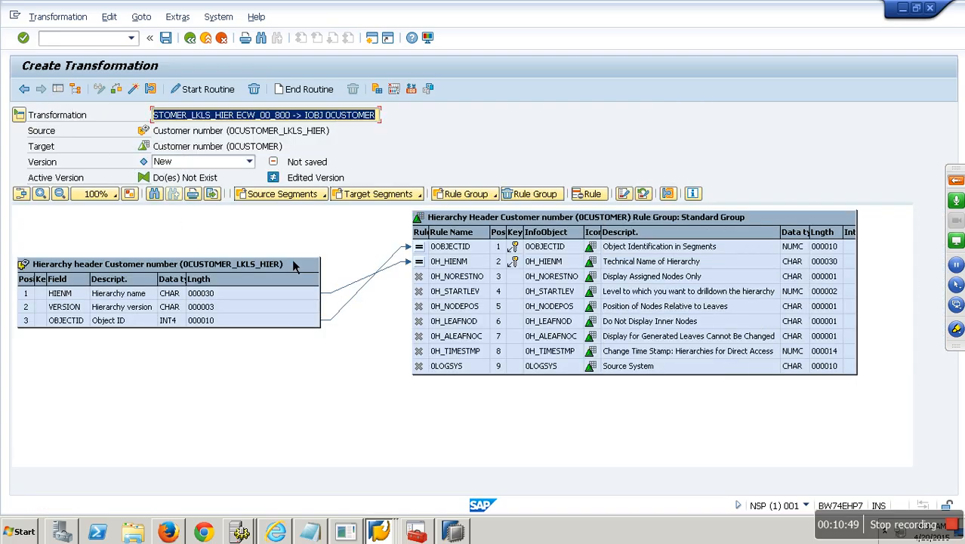
{"action": "left_click", "coordinate": [323, 195]}
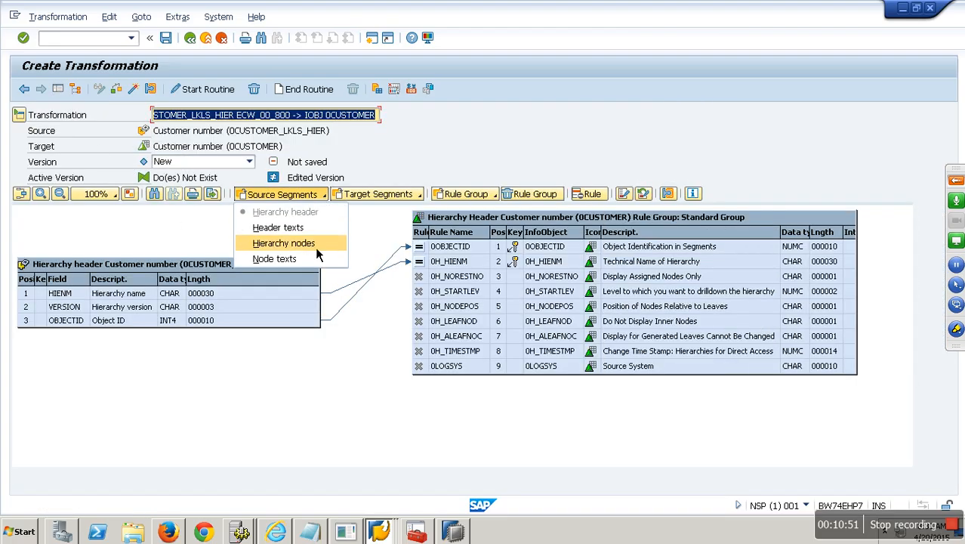
{"action": "left_click", "coordinate": [315, 246]}
{"action": "left_click", "coordinate": [322, 195]}
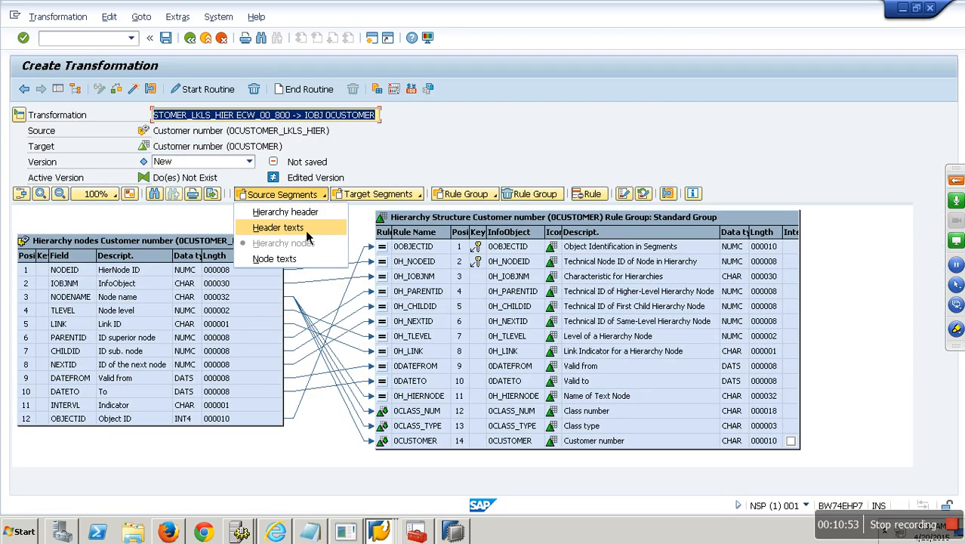
{"action": "left_click", "coordinate": [287, 212]}
{"action": "left_click", "coordinate": [324, 194]}
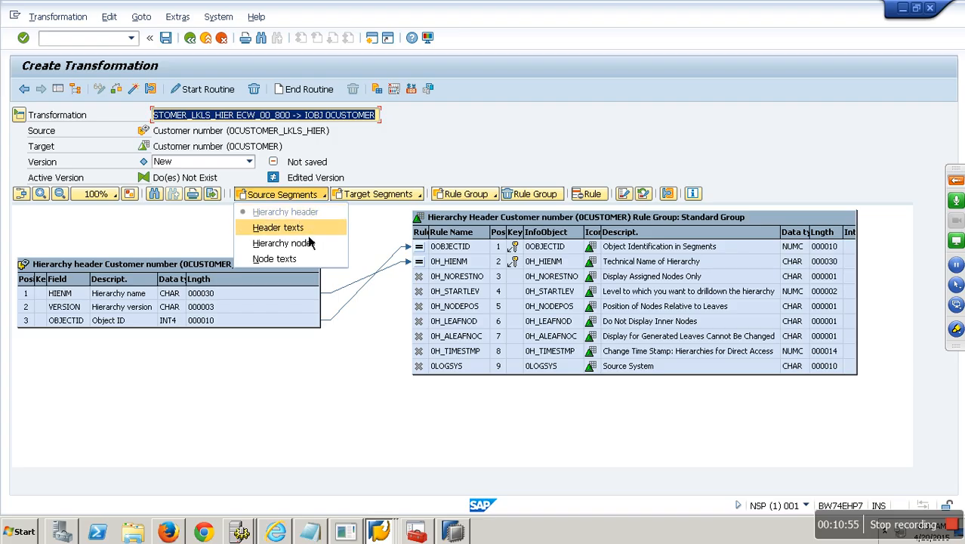
{"action": "left_click", "coordinate": [302, 227]}
{"action": "left_click", "coordinate": [140, 90]}
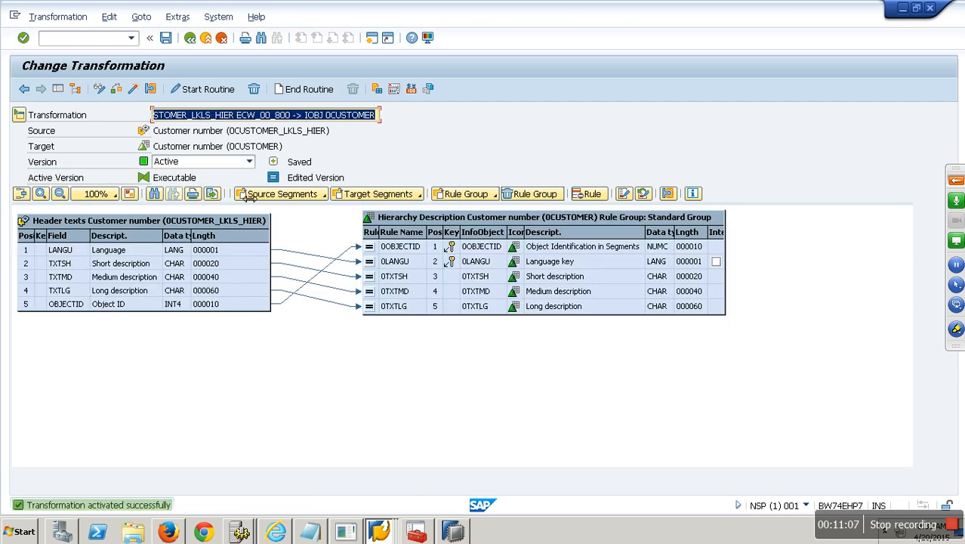
{"action": "left_click", "coordinate": [190, 39]}
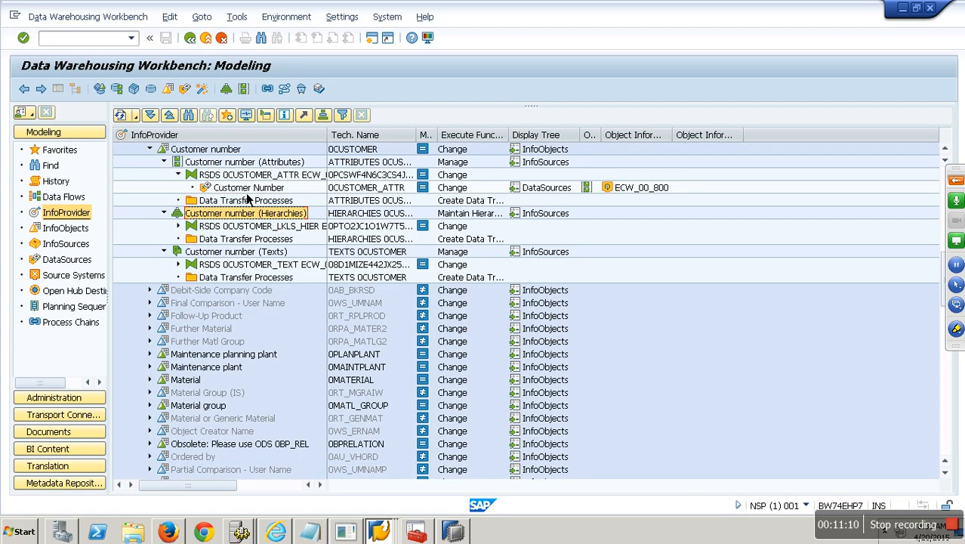
Step: Create an InfoPackage for DataSource 0CUSTOMER_ATTR described 'ip : customer attr'
{"action": "right_click", "coordinate": [242, 189]}
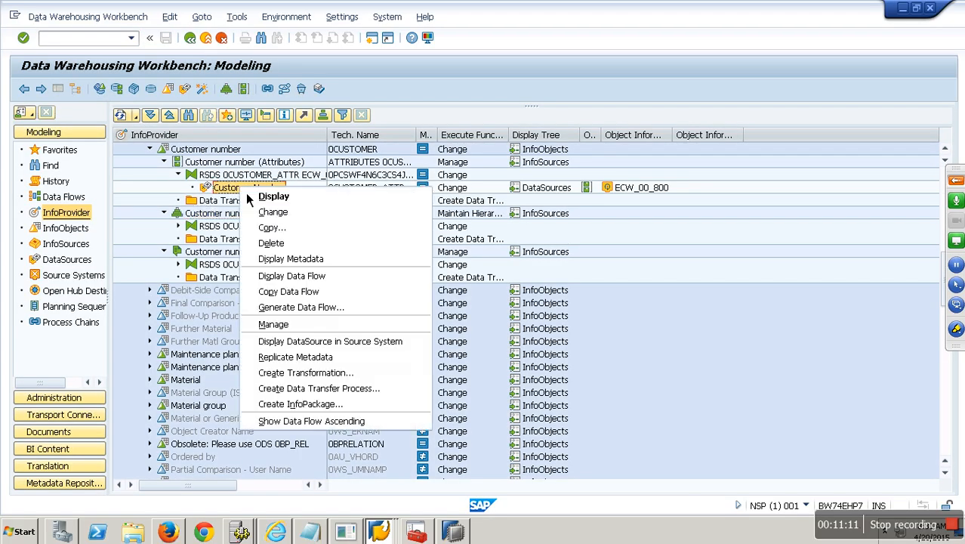
{"action": "left_click", "coordinate": [308, 404]}
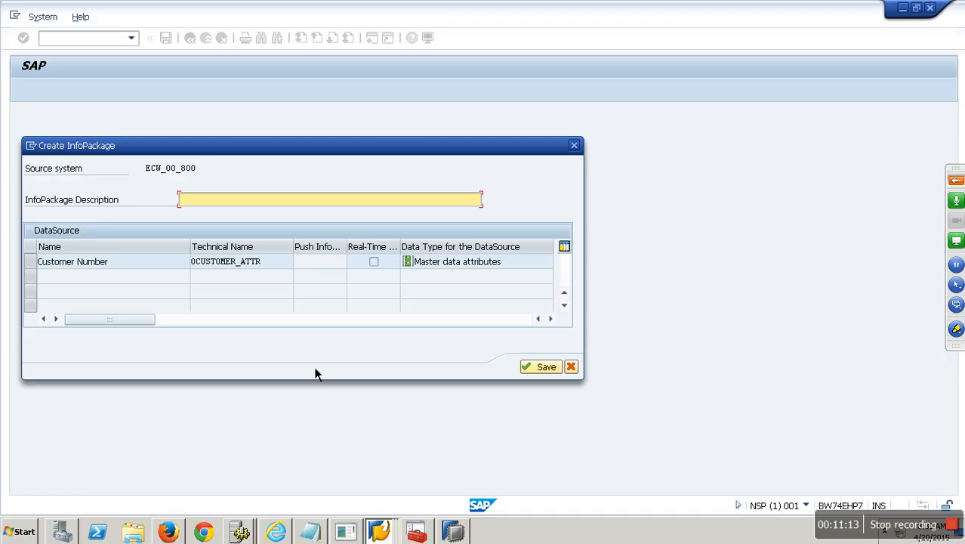
{"action": "type", "text": "ip : austomer attr"}
{"action": "key", "text": "Return"}
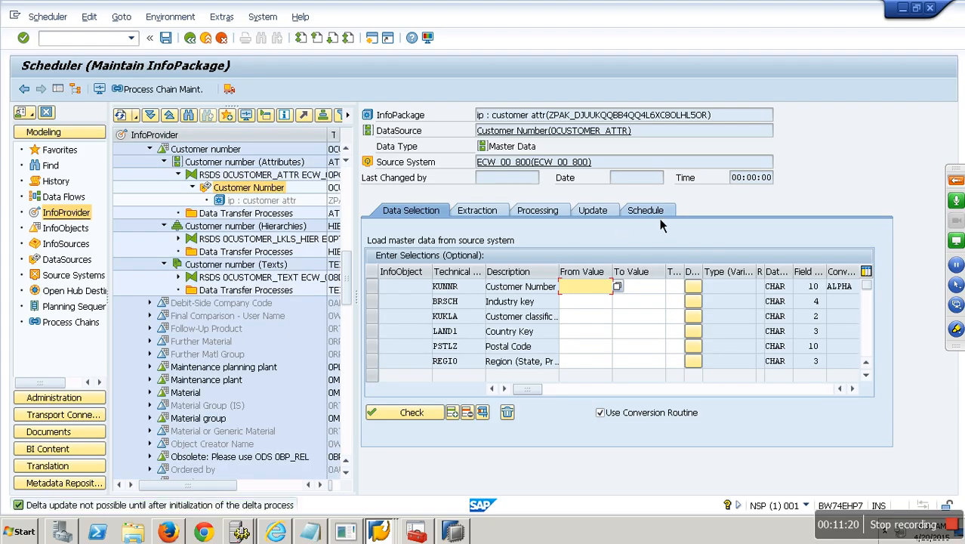
Step: Confirm the update mode is Full update and start the attribute load immediately
{"action": "left_click", "coordinate": [660, 216]}
{"action": "left_click", "coordinate": [590, 217]}
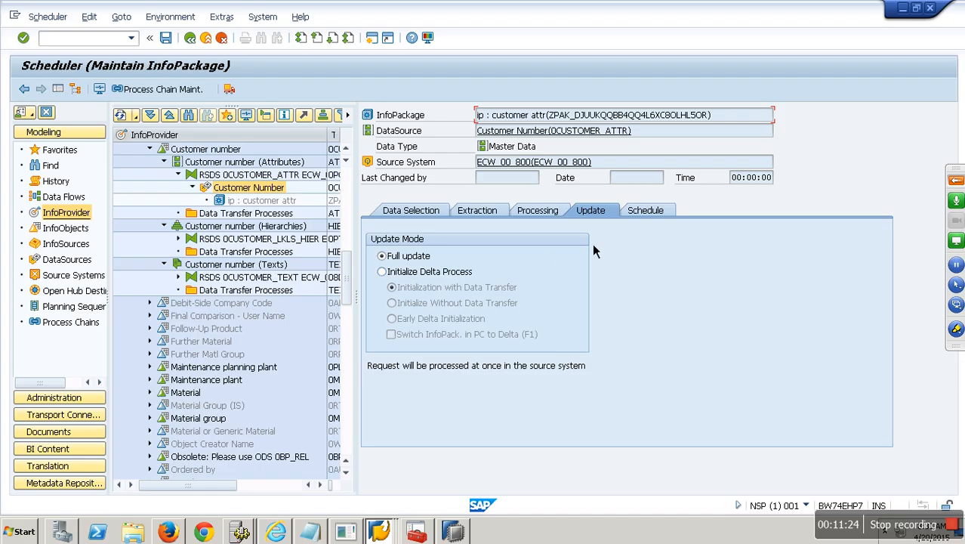
{"action": "left_click", "coordinate": [651, 215]}
{"action": "left_click", "coordinate": [455, 358]}
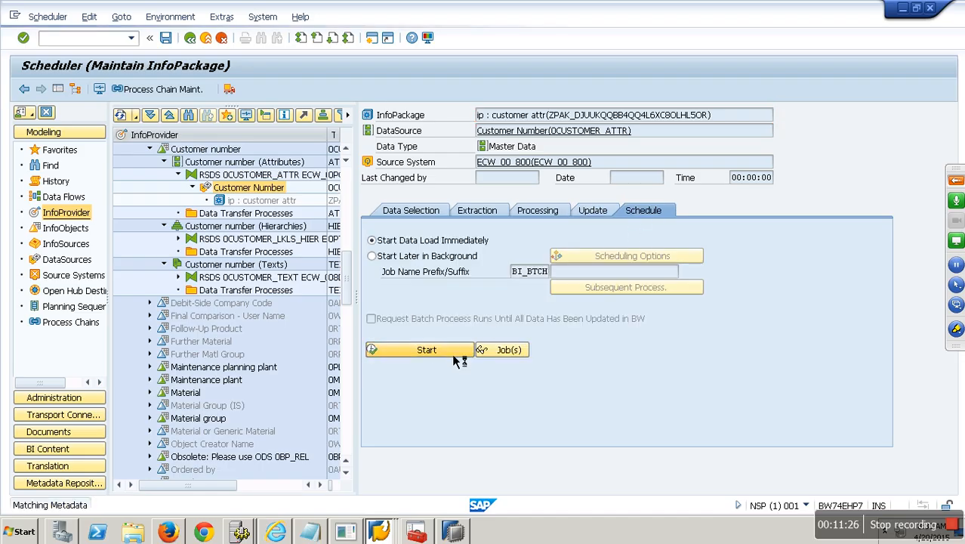
Step: Create an InfoPackage for DataSource 0CUSTOMER_TEXT described 'ip : customer text'
{"action": "right_click", "coordinate": [251, 293]}
{"action": "left_click", "coordinate": [302, 261]}
{"action": "type", "text": "ip : customer text"}
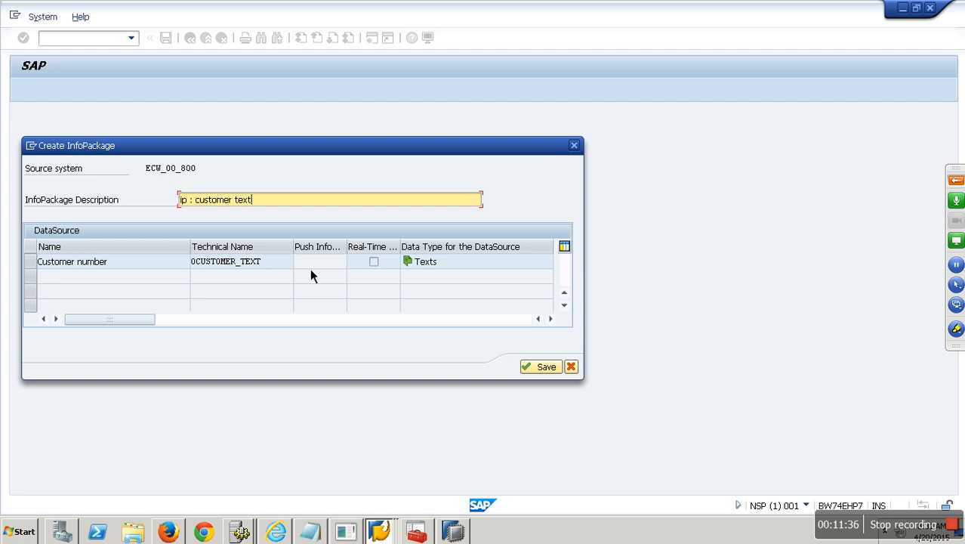
{"action": "key", "text": "Return"}
Step: Verify Full update, start the text load immediately, and open its monitor
{"action": "left_click", "coordinate": [642, 211]}
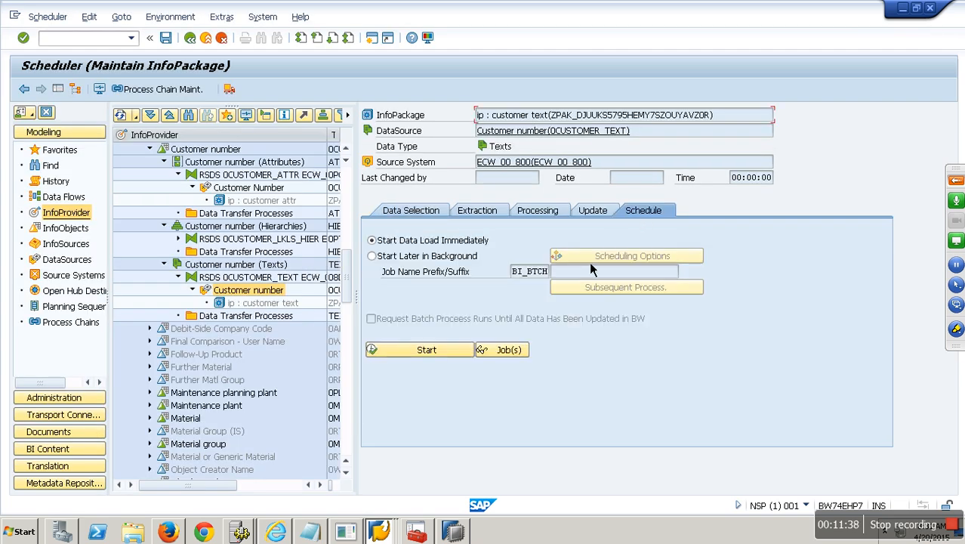
{"action": "left_click", "coordinate": [593, 212]}
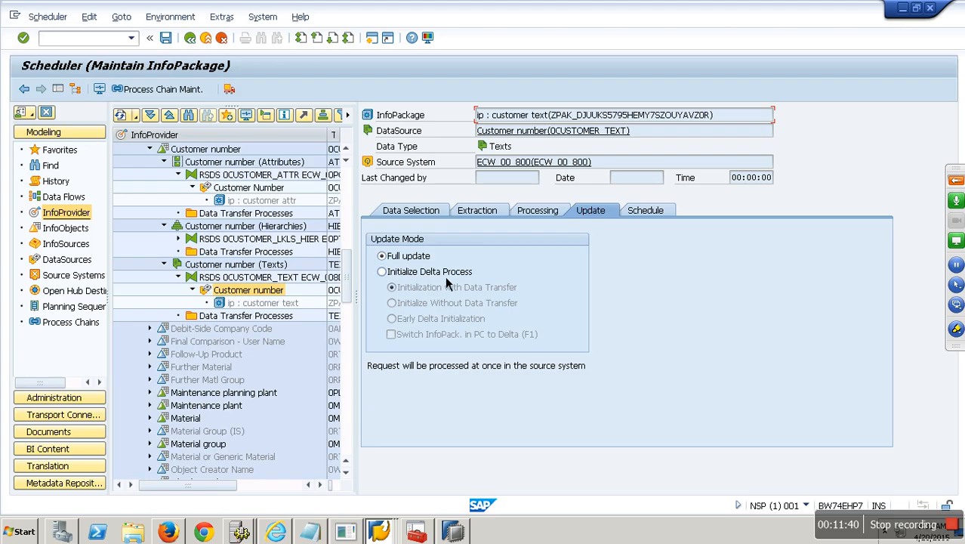
{"action": "left_click", "coordinate": [657, 215]}
{"action": "left_click", "coordinate": [450, 354]}
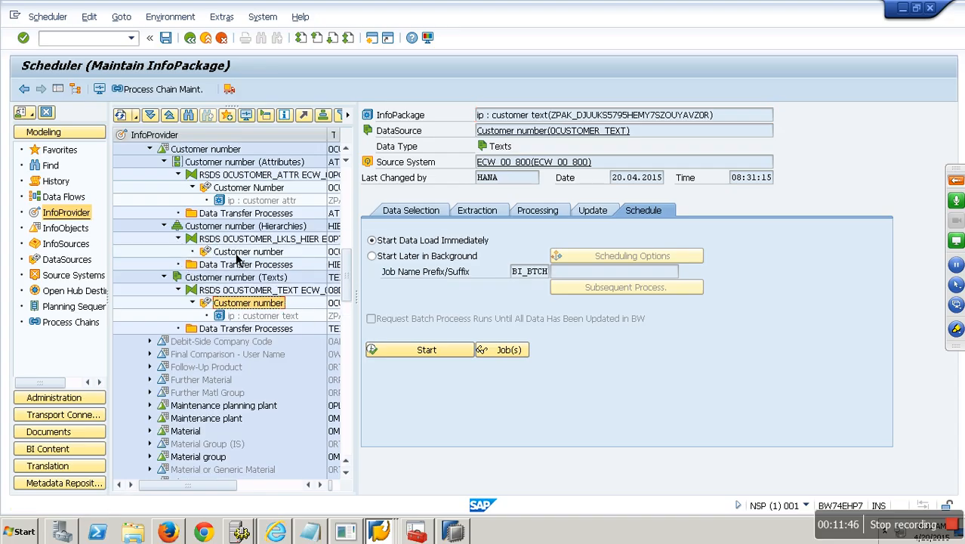
{"action": "left_click", "coordinate": [107, 91]}
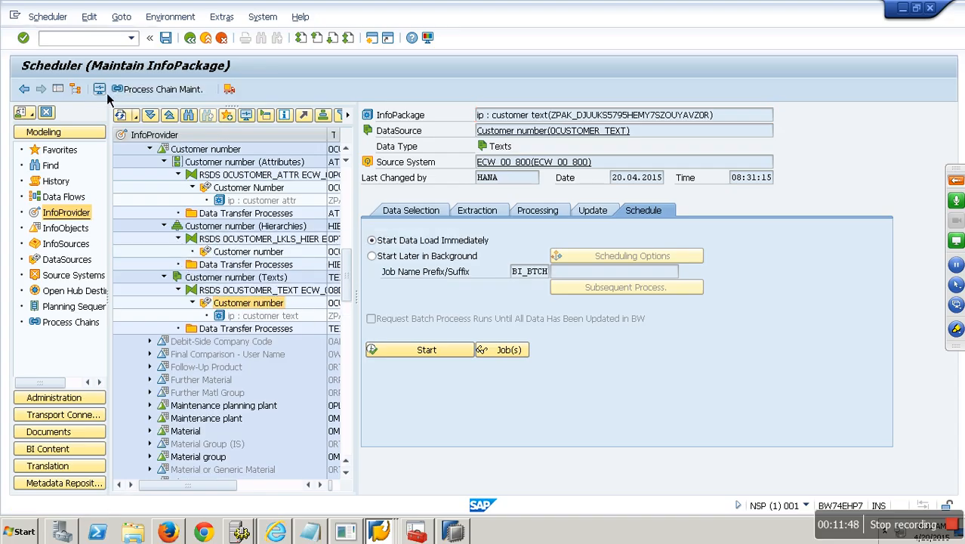
Step: Review the listed load requests, including the 'ip : customer attr' load, in the monitor
{"action": "left_click", "coordinate": [386, 225]}
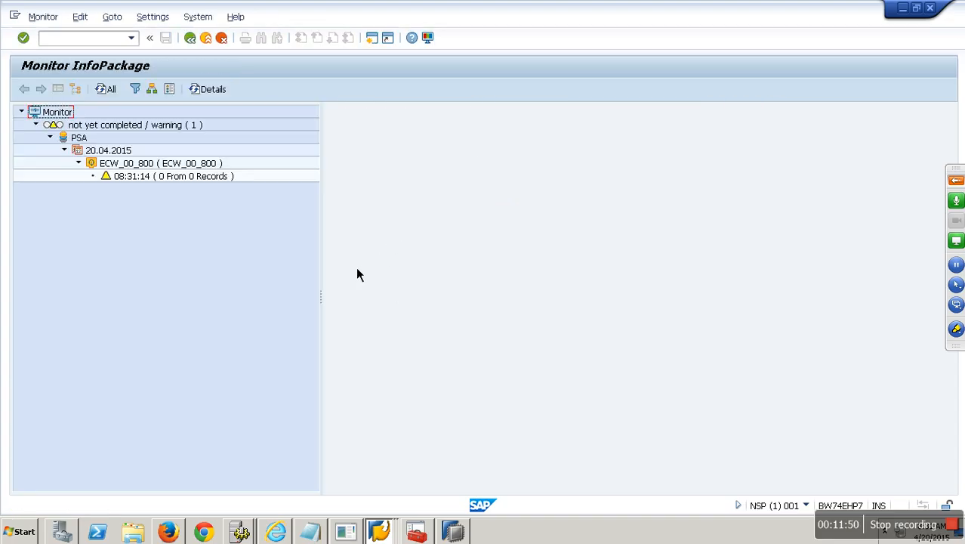
{"action": "left_click", "coordinate": [180, 179]}
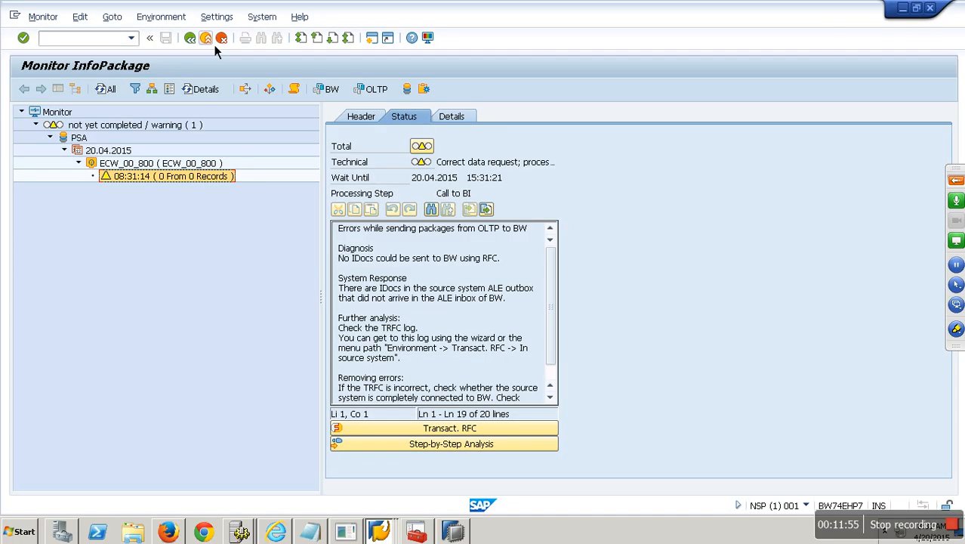
{"action": "left_click", "coordinate": [205, 38]}
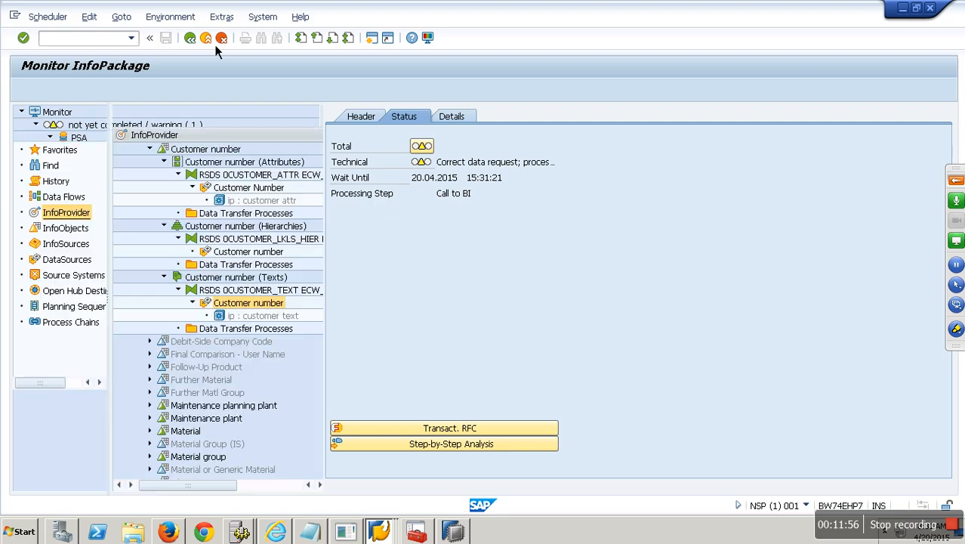
{"action": "left_click", "coordinate": [262, 201]}
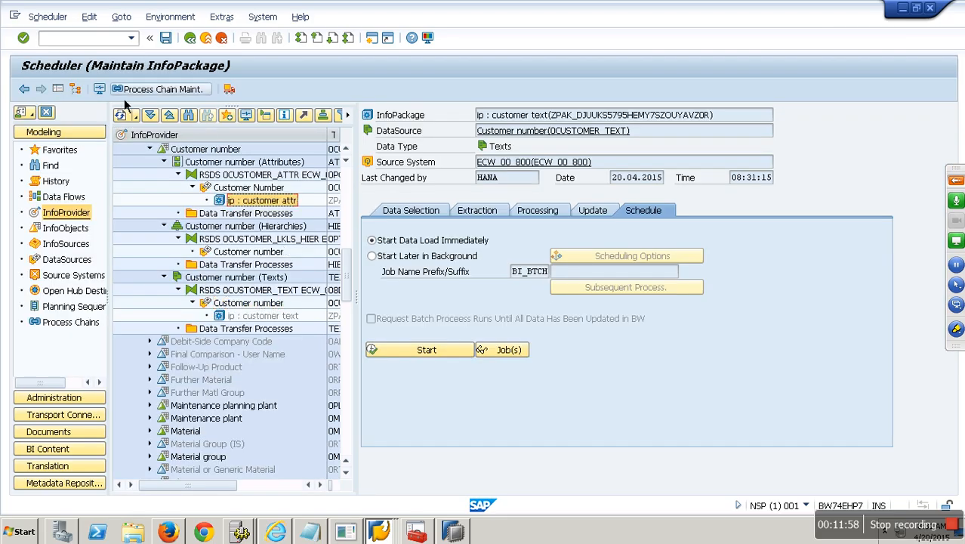
{"action": "left_click", "coordinate": [104, 94]}
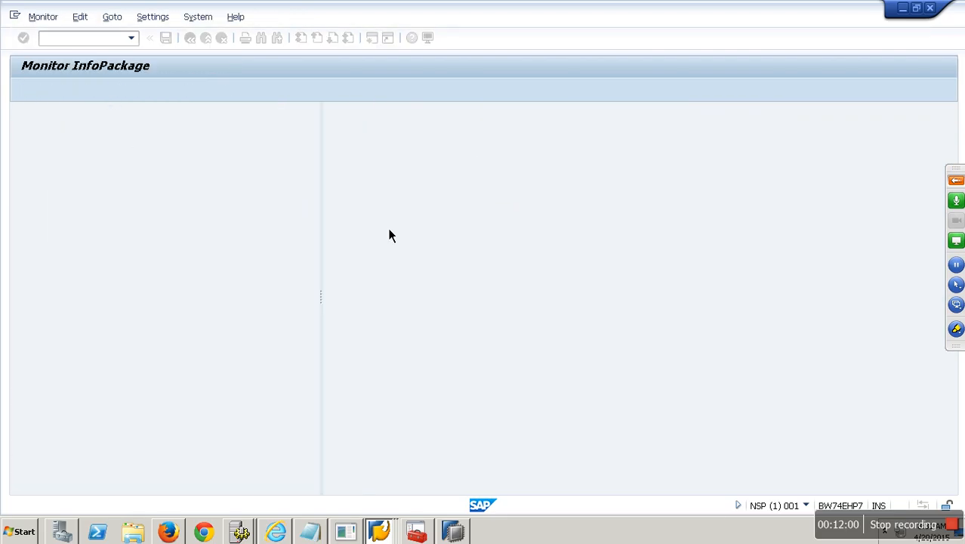
{"action": "left_click", "coordinate": [385, 226]}
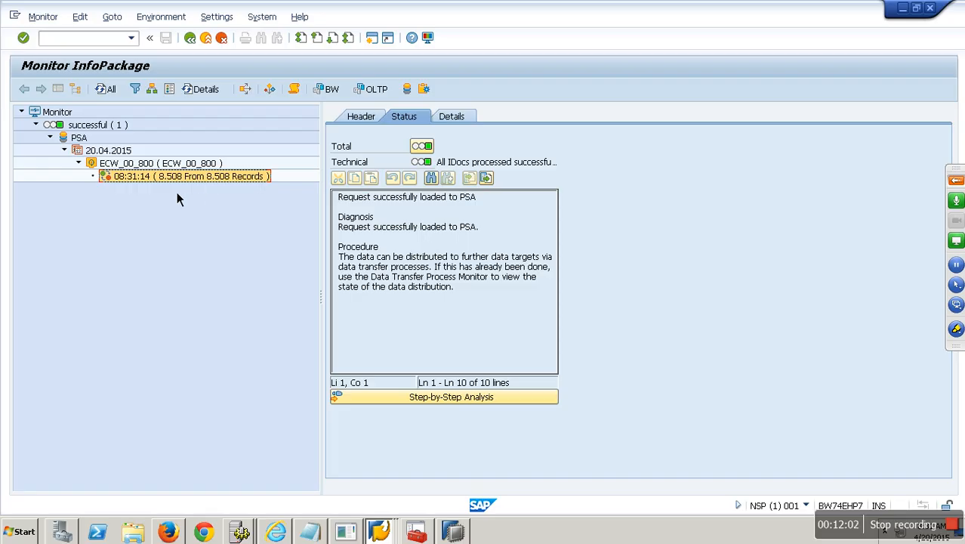
{"action": "left_click", "coordinate": [194, 38]}
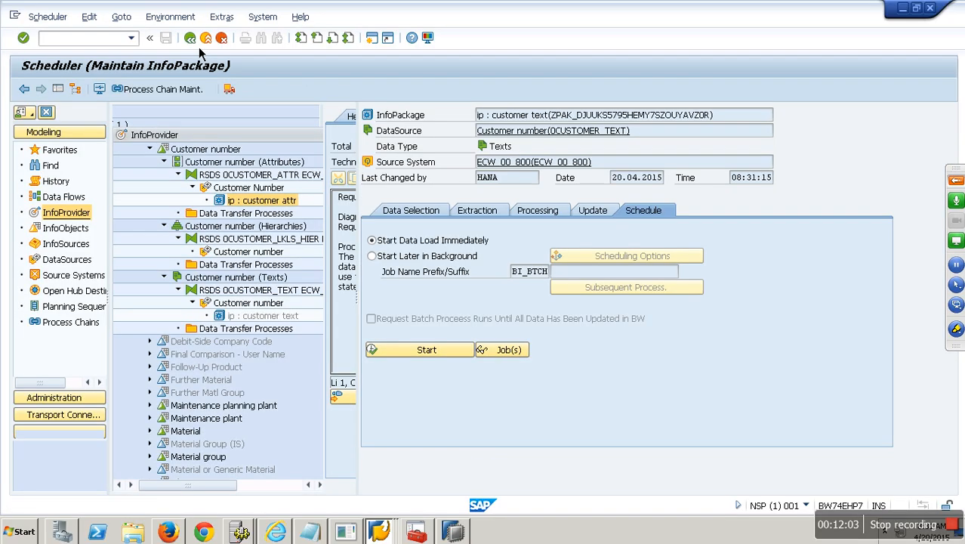
Step: Confirm the customer text request loaded 8.508 of 8.508 records, then exit to Modeling
{"action": "left_click", "coordinate": [273, 316]}
{"action": "left_click", "coordinate": [105, 94]}
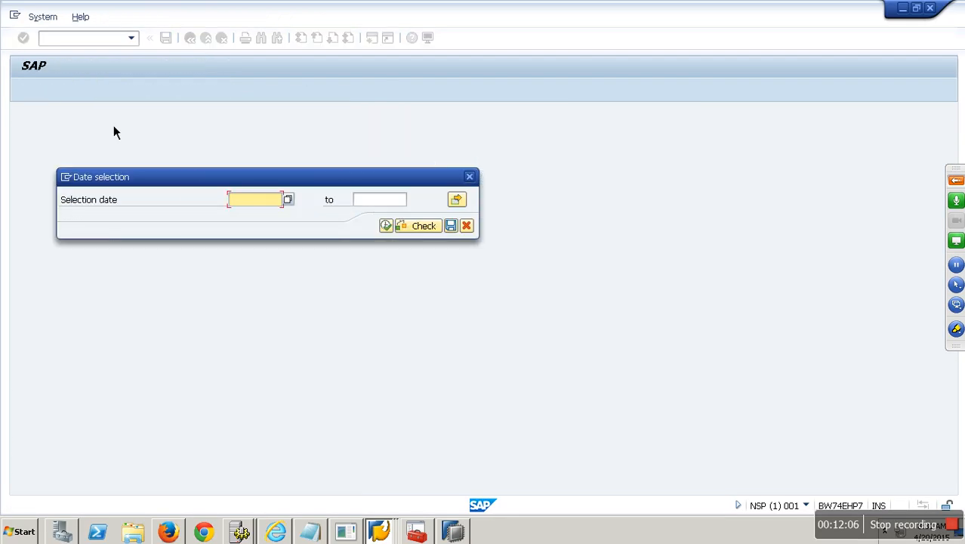
{"action": "left_click", "coordinate": [387, 228]}
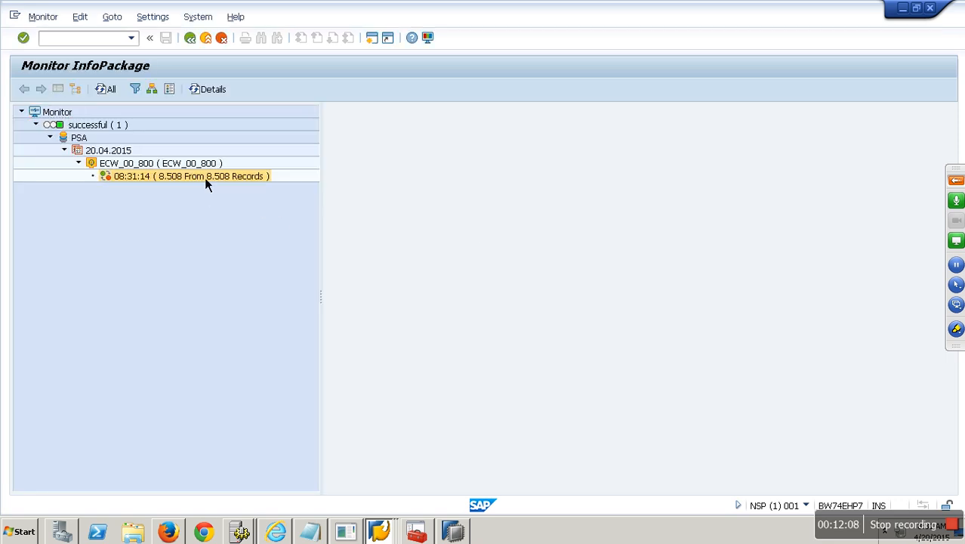
{"action": "left_click", "coordinate": [205, 178]}
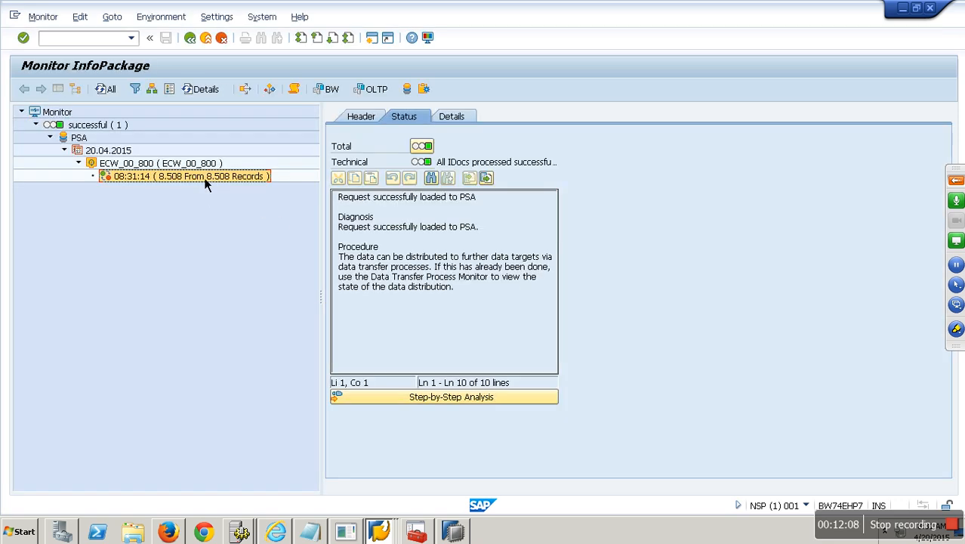
{"action": "left_click", "coordinate": [219, 41]}
{"action": "left_click", "coordinate": [219, 41]}
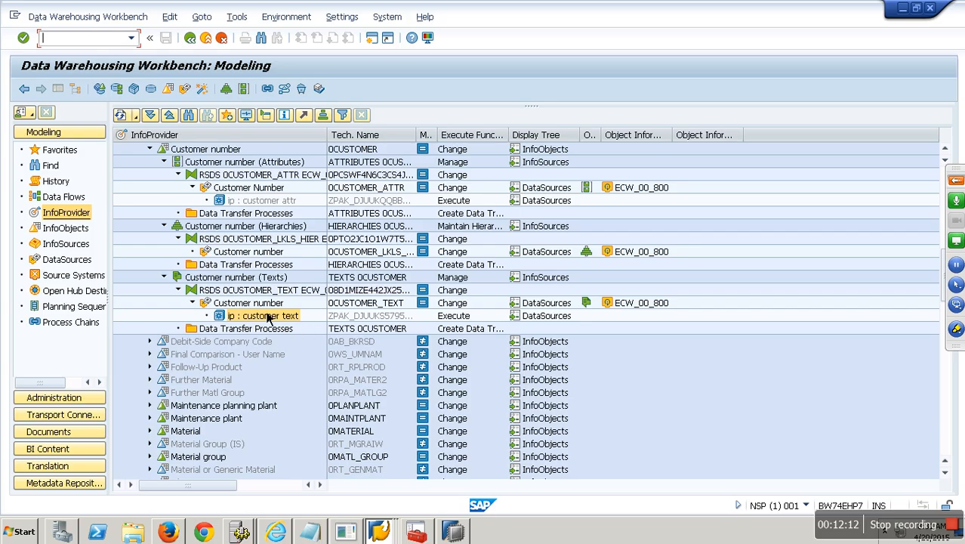
Step: Check the attribute DataSource's PSA request contents: 8319 and 189 records
{"action": "right_click", "coordinate": [248, 190]}
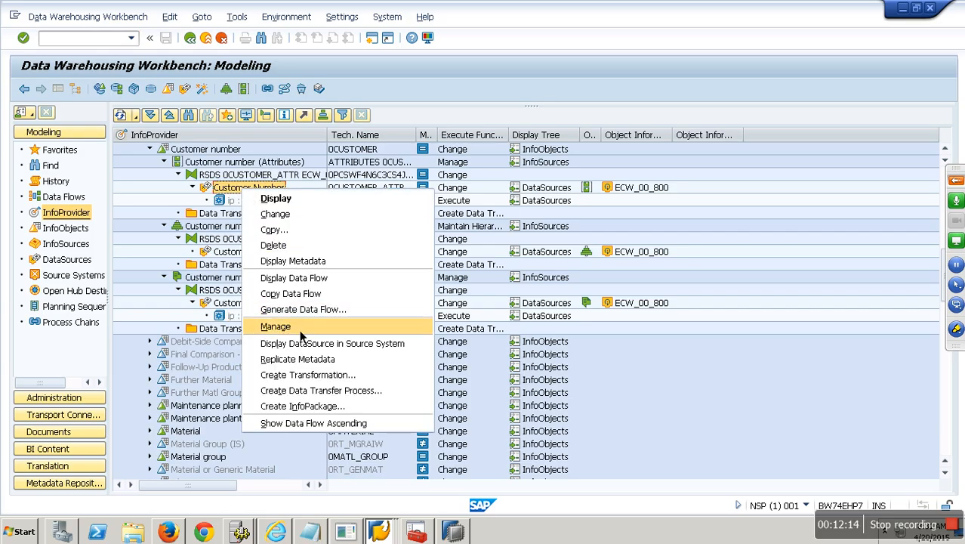
{"action": "left_click", "coordinate": [301, 328]}
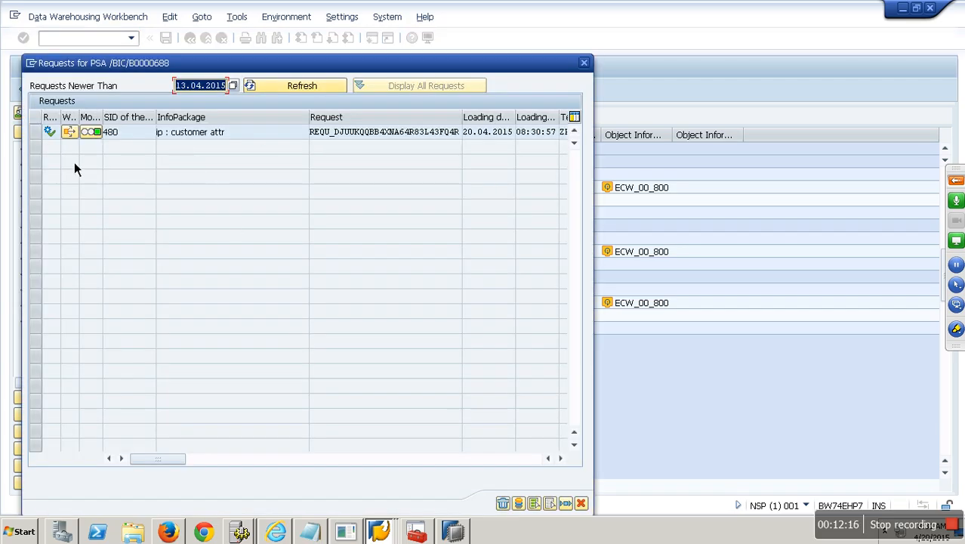
{"action": "left_click", "coordinate": [74, 131]}
{"action": "left_click", "coordinate": [518, 503]}
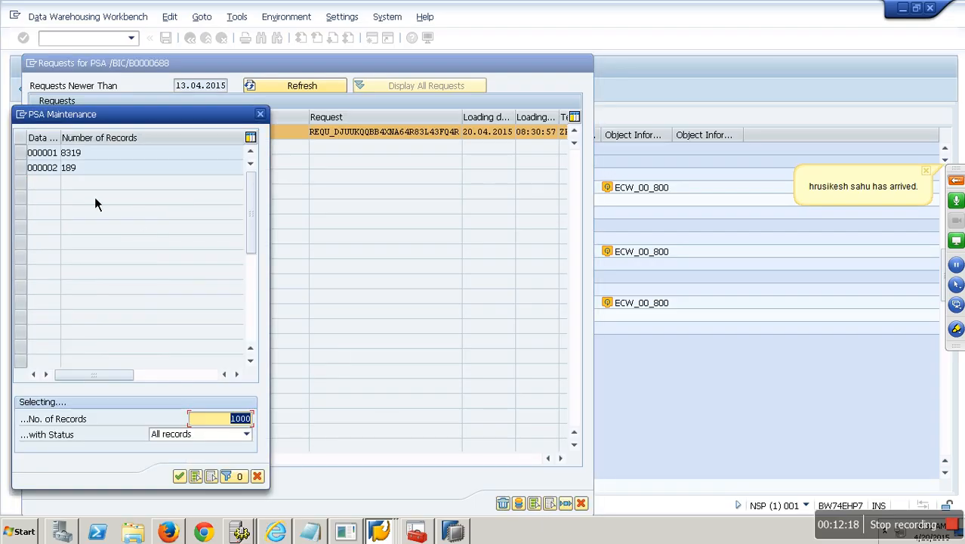
{"action": "left_click", "coordinate": [91, 165]}
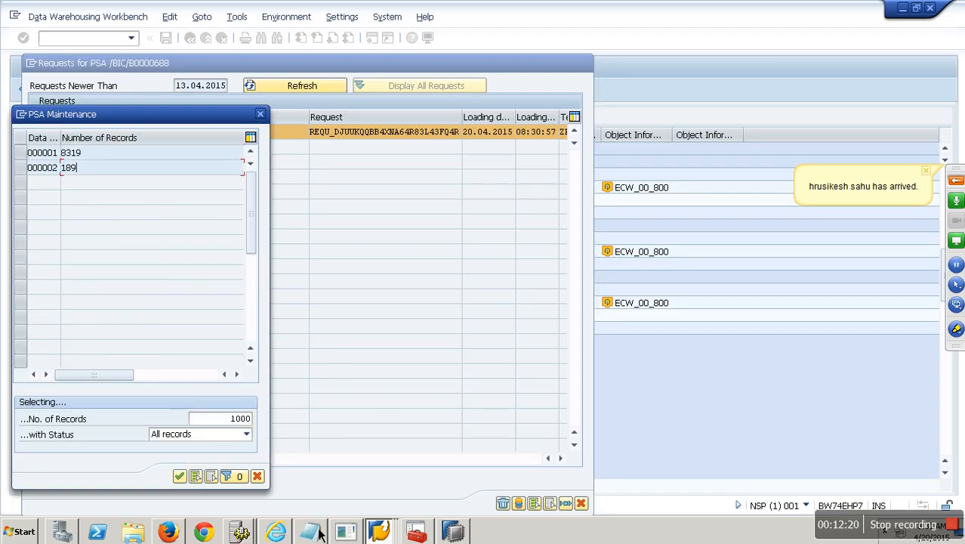
{"action": "left_click", "coordinate": [256, 476]}
{"action": "left_click", "coordinate": [581, 503]}
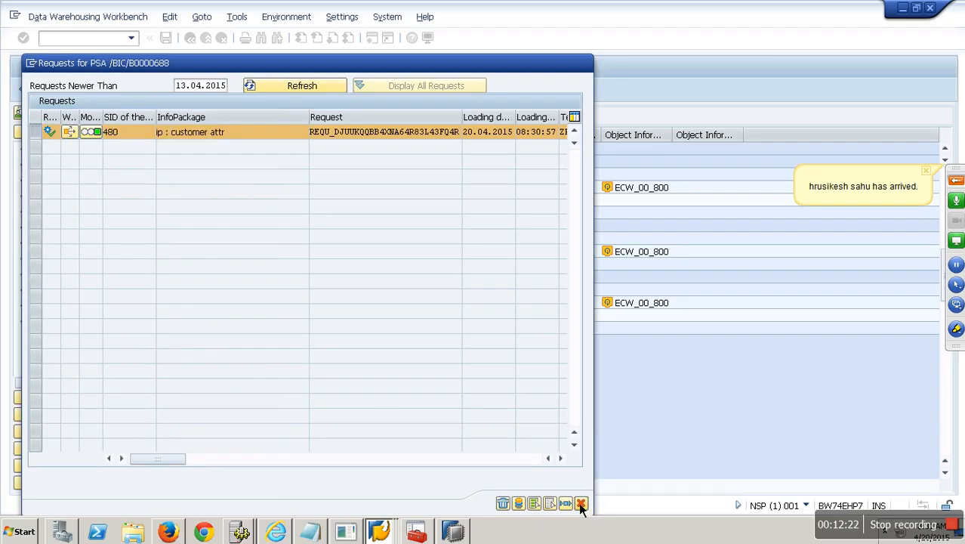
Step: Check the text DataSource's PSA request contents: 8508 records
{"action": "right_click", "coordinate": [244, 303]}
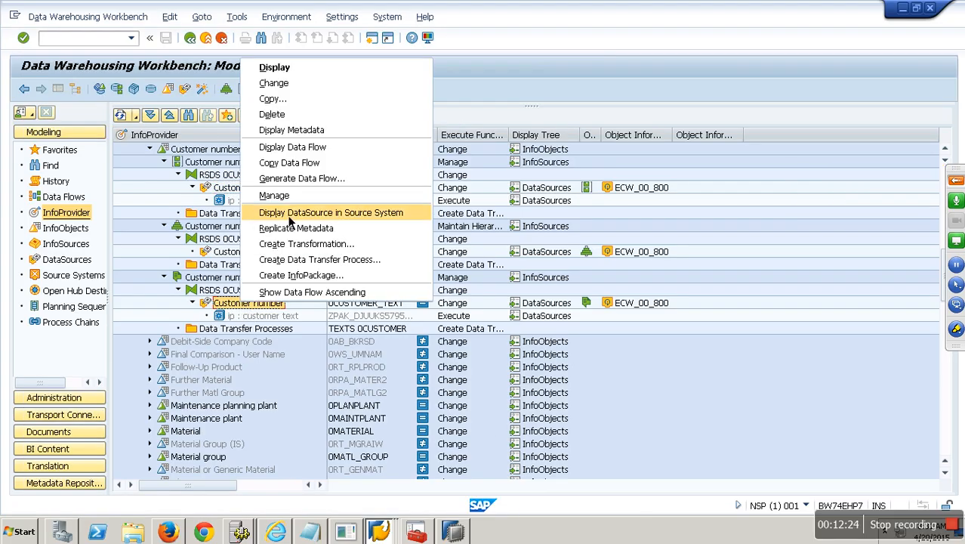
{"action": "left_click", "coordinate": [274, 196]}
{"action": "left_click", "coordinate": [38, 136]}
{"action": "left_click", "coordinate": [524, 504]}
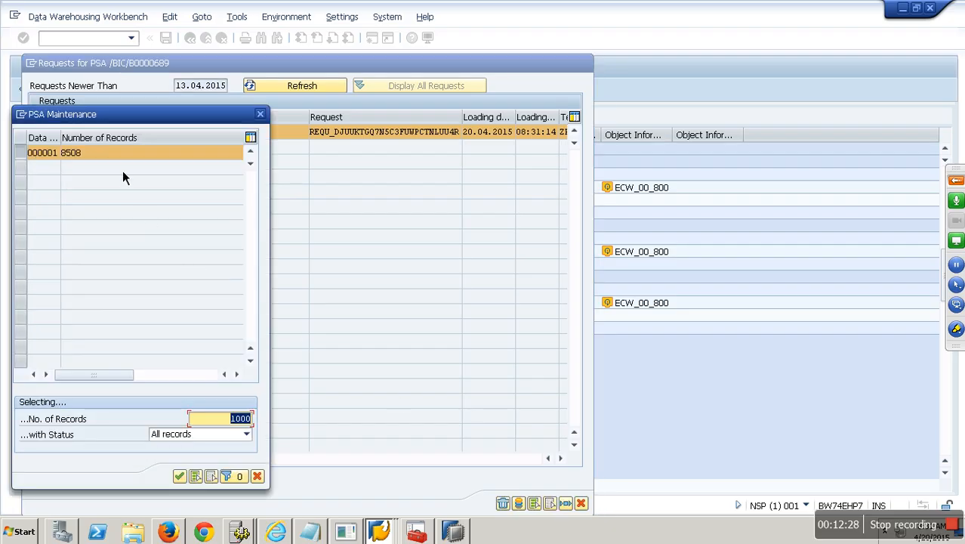
{"action": "left_click", "coordinate": [257, 476]}
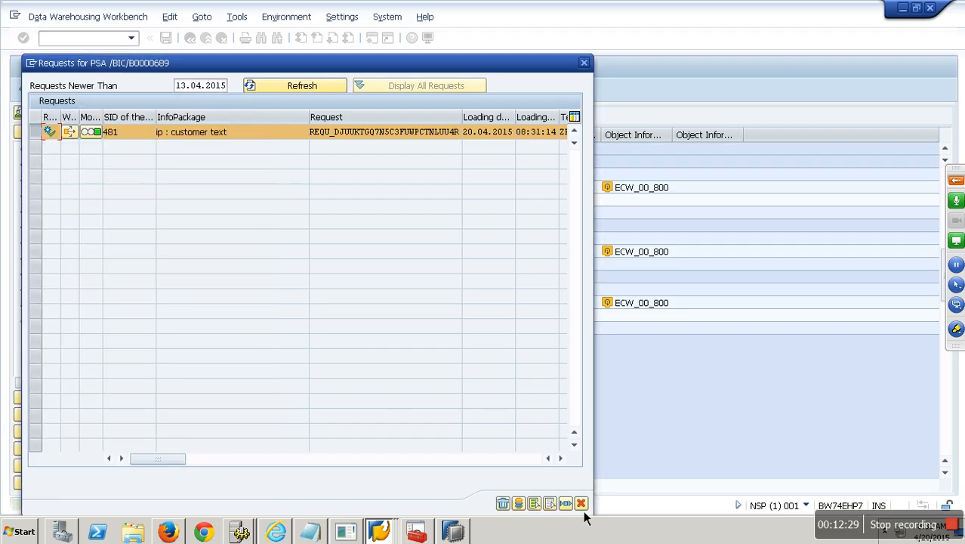
{"action": "left_click", "coordinate": [581, 503]}
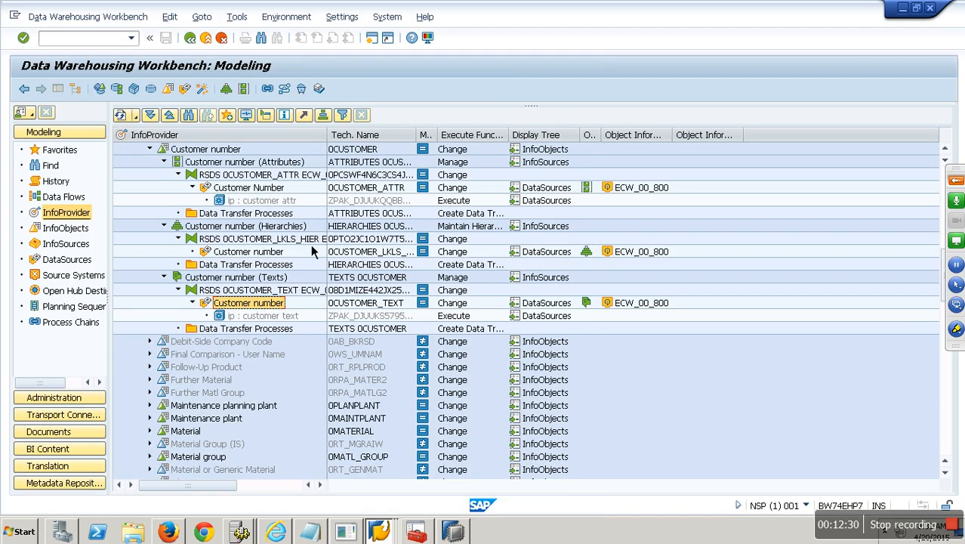
{"action": "right_click", "coordinate": [248, 254]}
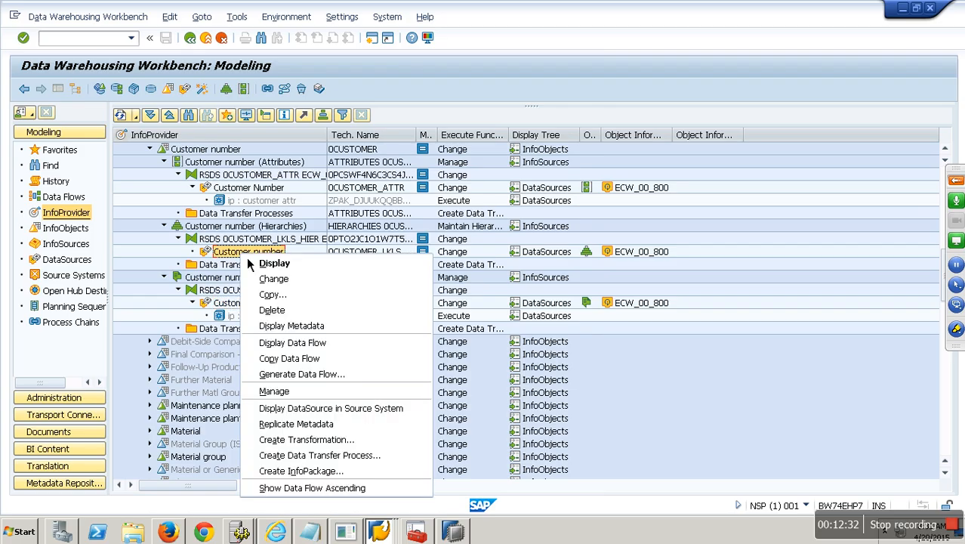
Step: Create InfoPackage 'ip : customer hier' loading the Customer class hierarchy from the source system
{"action": "left_click", "coordinate": [325, 484]}
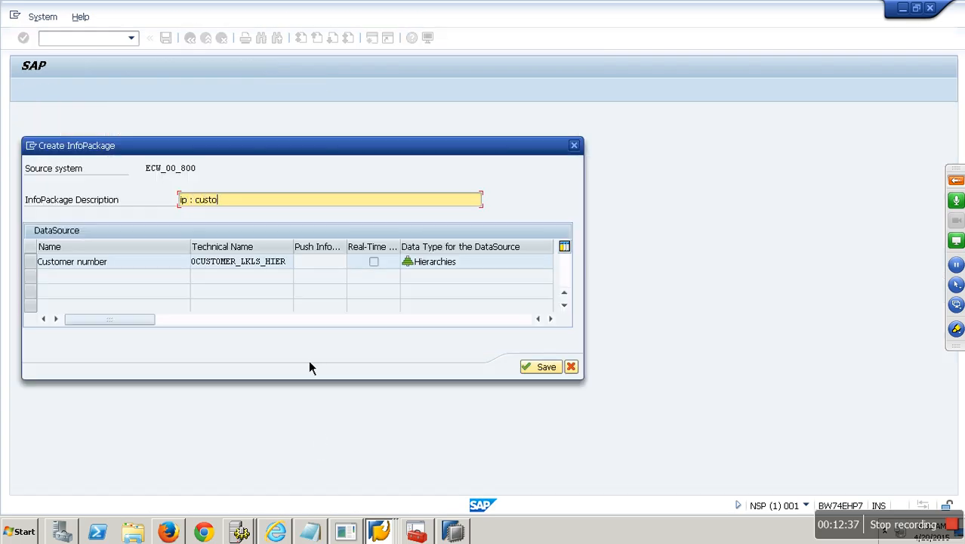
{"action": "type", "text": "ip : customer hier"}
{"action": "key", "text": "Return"}
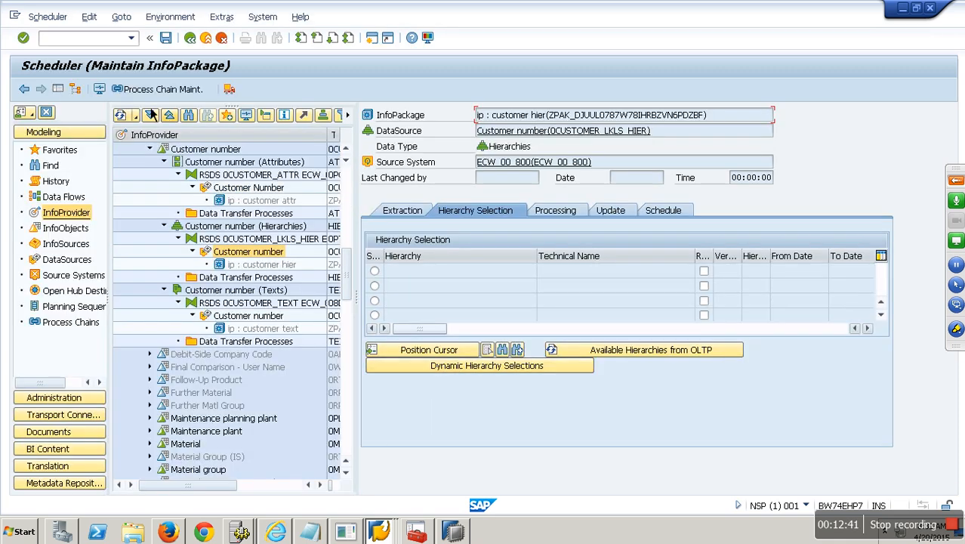
{"action": "left_click", "coordinate": [73, 91]}
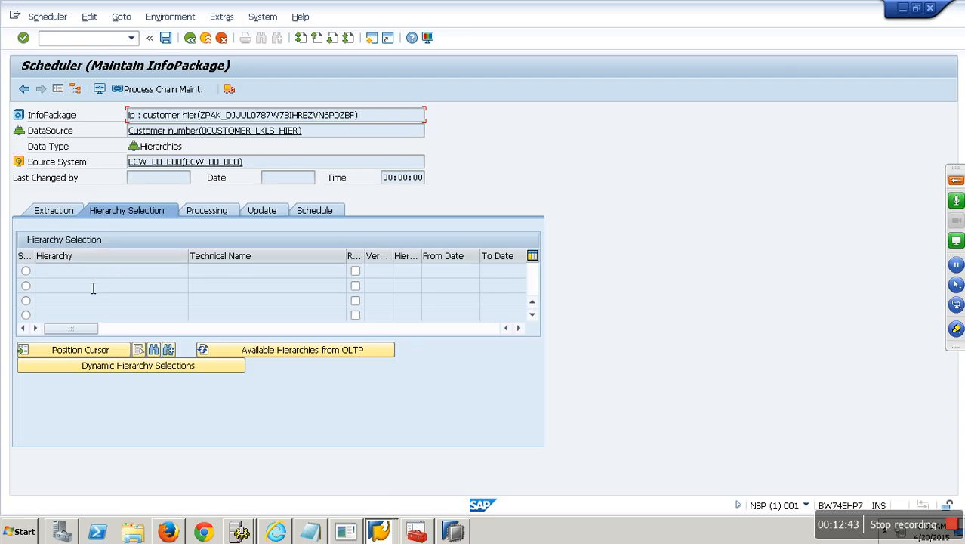
{"action": "left_click", "coordinate": [280, 210]}
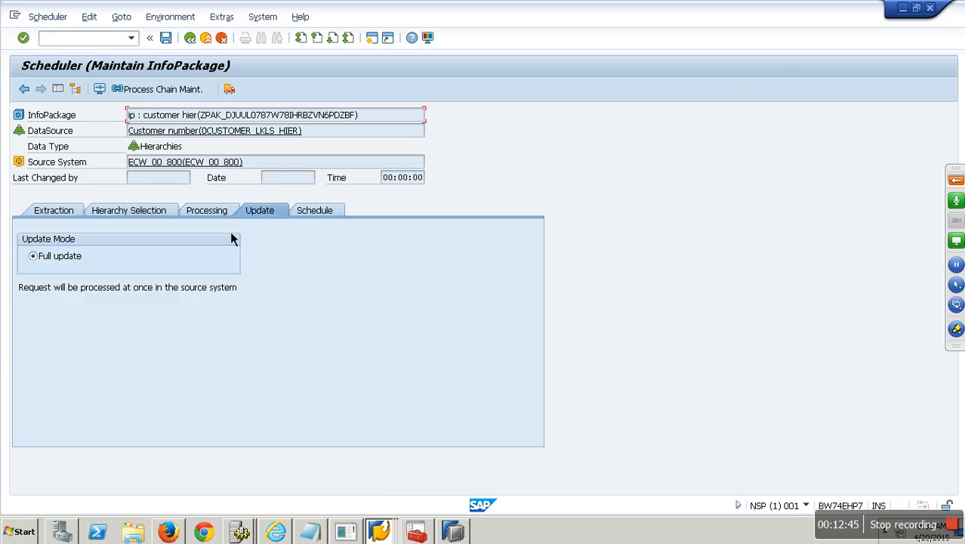
{"action": "left_click", "coordinate": [143, 213]}
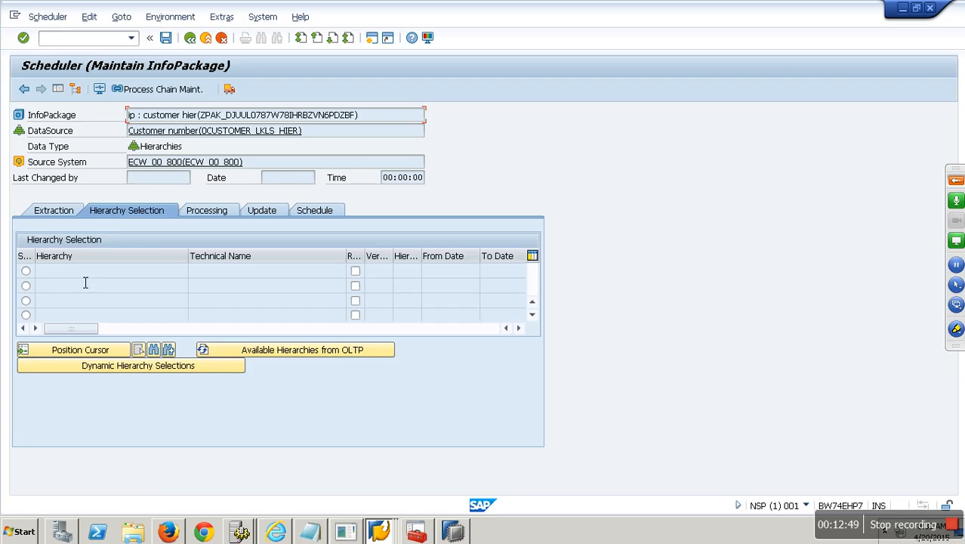
{"action": "left_click", "coordinate": [300, 360]}
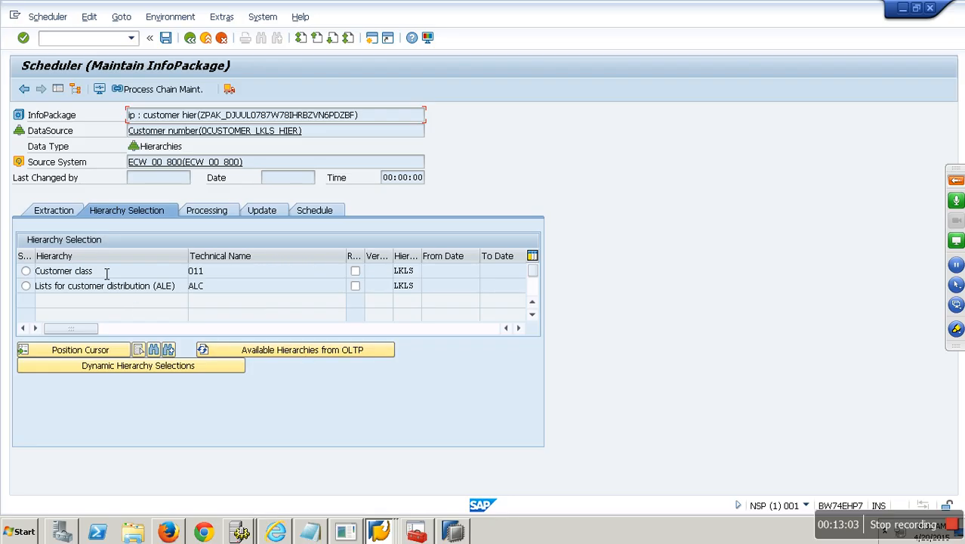
{"action": "left_click", "coordinate": [26, 271]}
{"action": "left_click", "coordinate": [308, 215]}
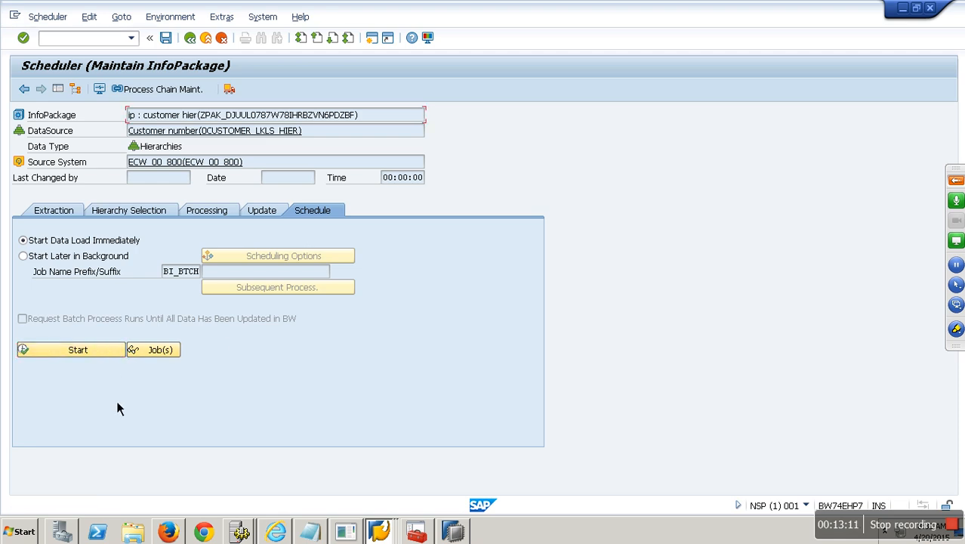
Step: Monitor the 08:32:43 hierarchy request until it shows 32 of 32 records in PSA
{"action": "left_click", "coordinate": [99, 89]}
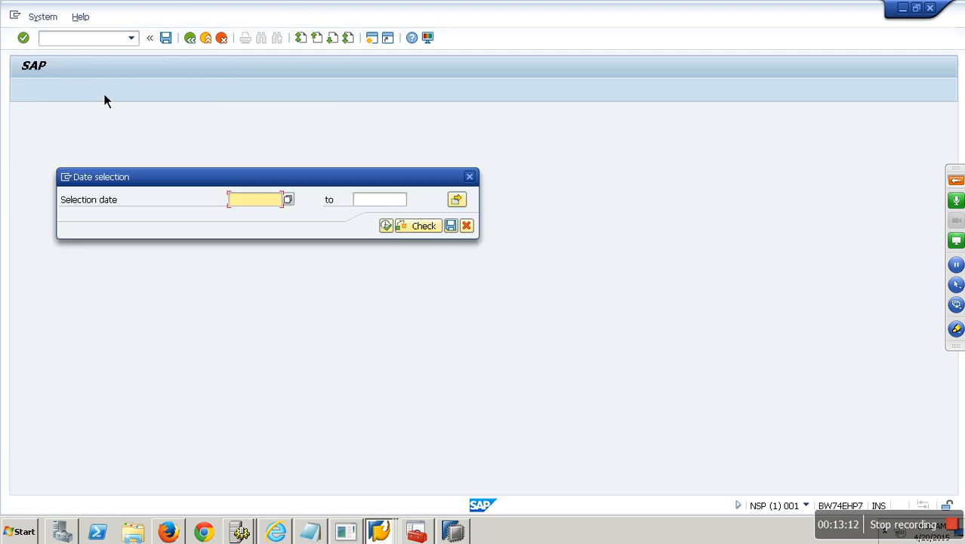
{"action": "left_click", "coordinate": [387, 226]}
{"action": "left_click", "coordinate": [179, 178]}
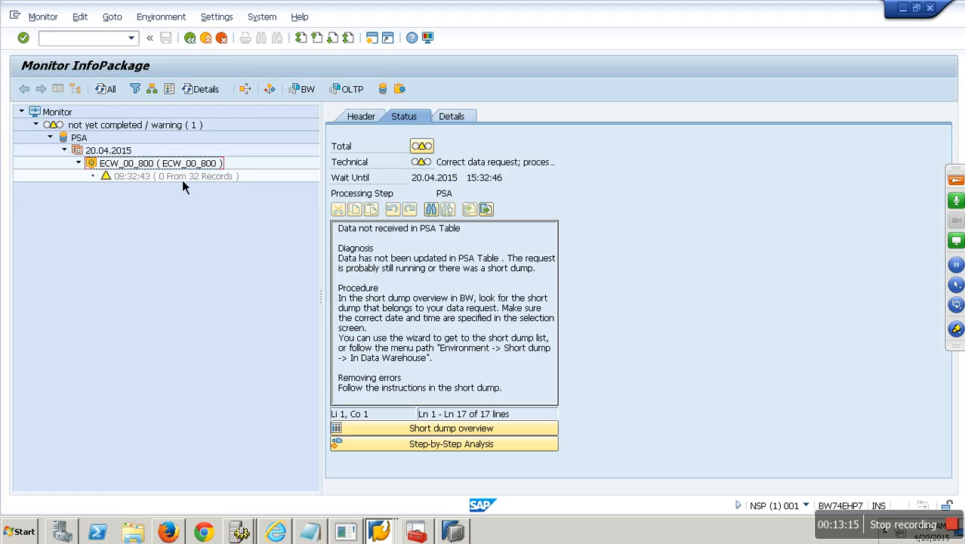
{"action": "left_click", "coordinate": [182, 180]}
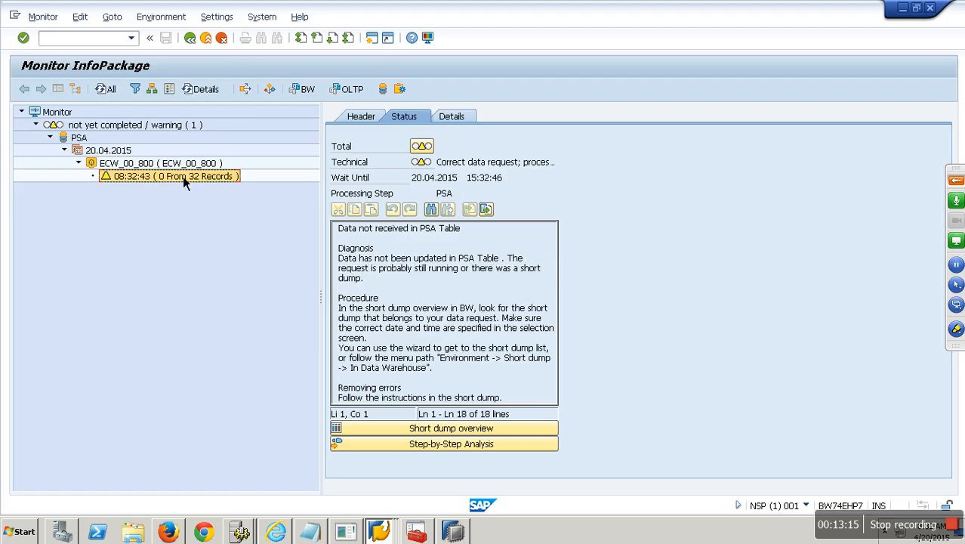
{"action": "left_click", "coordinate": [206, 38]}
{"action": "left_click", "coordinate": [206, 38]}
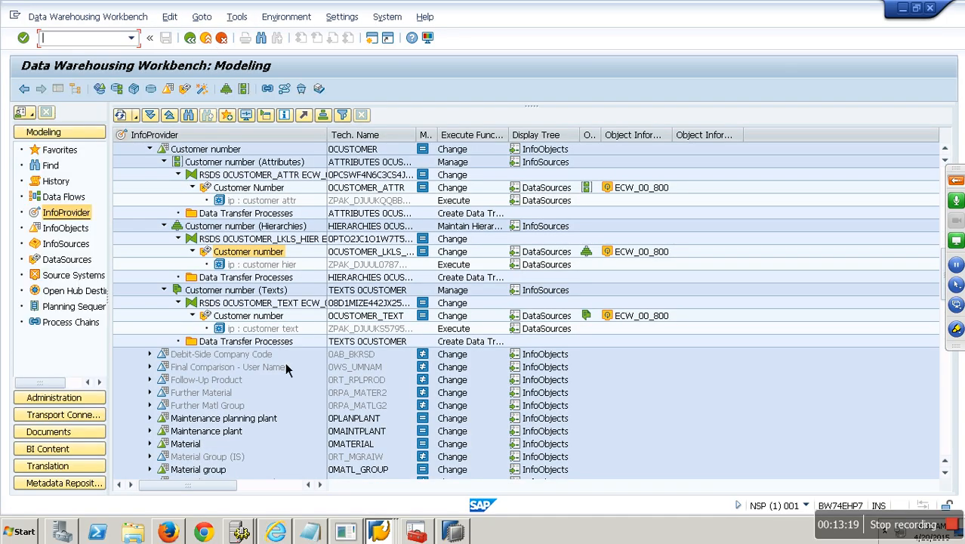
Step: Copy 'ip : customer hier' as a new InfoPackage named 'ip : customer hier next'
{"action": "right_click", "coordinate": [253, 266]}
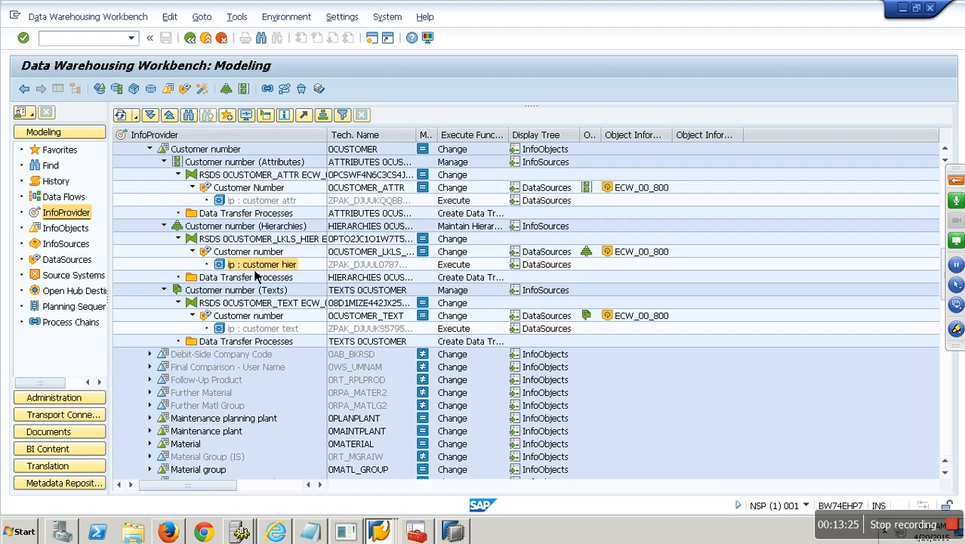
{"action": "left_click", "coordinate": [287, 290]}
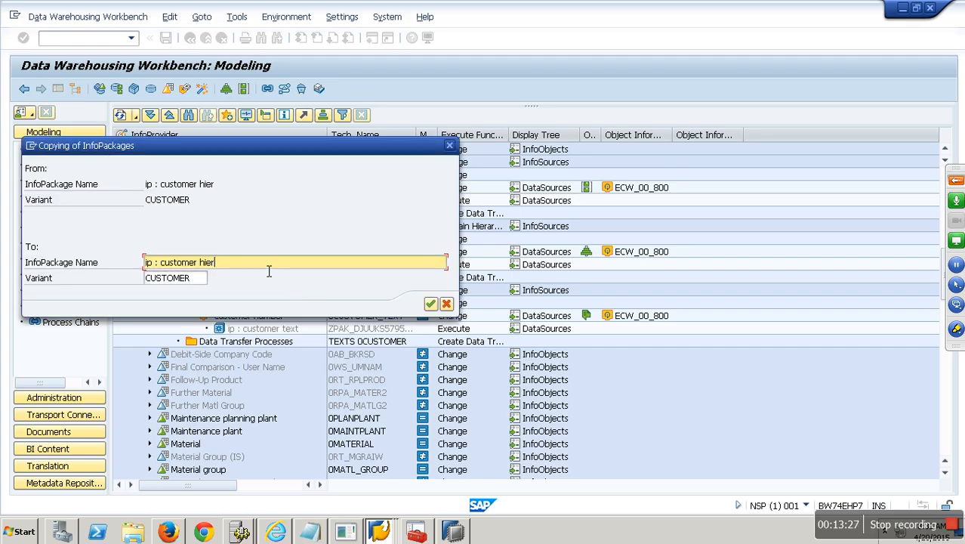
{"action": "type", "text": "next"}
{"action": "key", "text": "Return"}
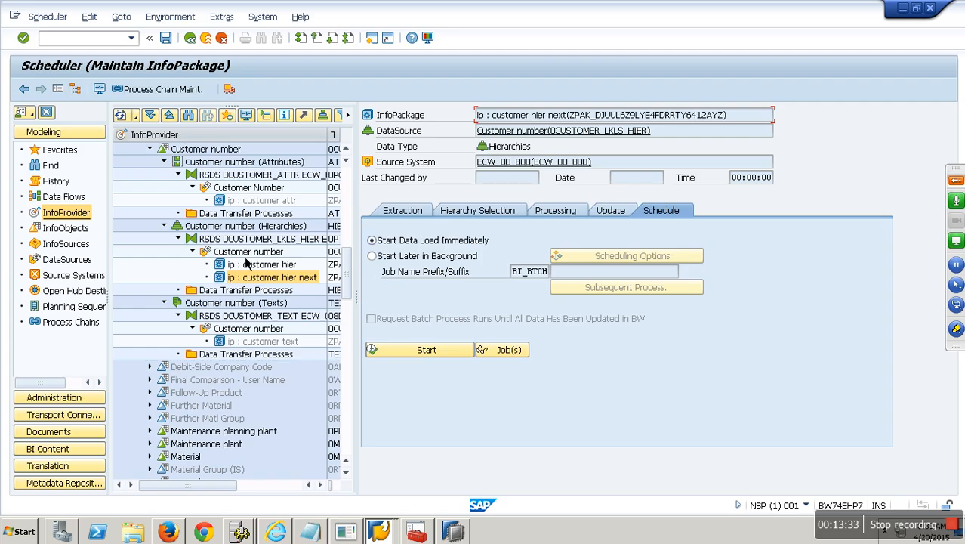
{"action": "left_click", "coordinate": [205, 38]}
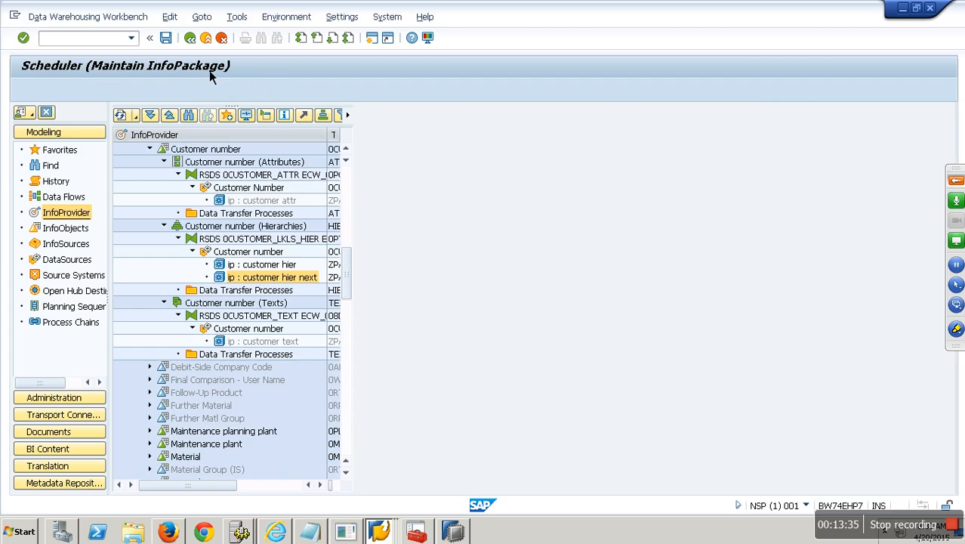
Step: Create, check, activate and execute the 0CUSTOMER attributes DTP
{"action": "right_click", "coordinate": [251, 213]}
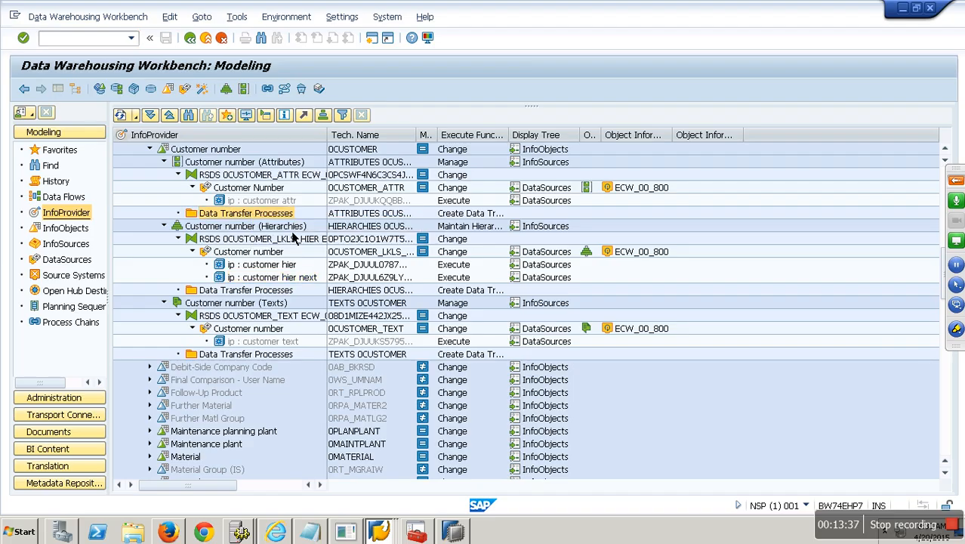
{"action": "left_click", "coordinate": [290, 225]}
{"action": "key", "text": "Return"}
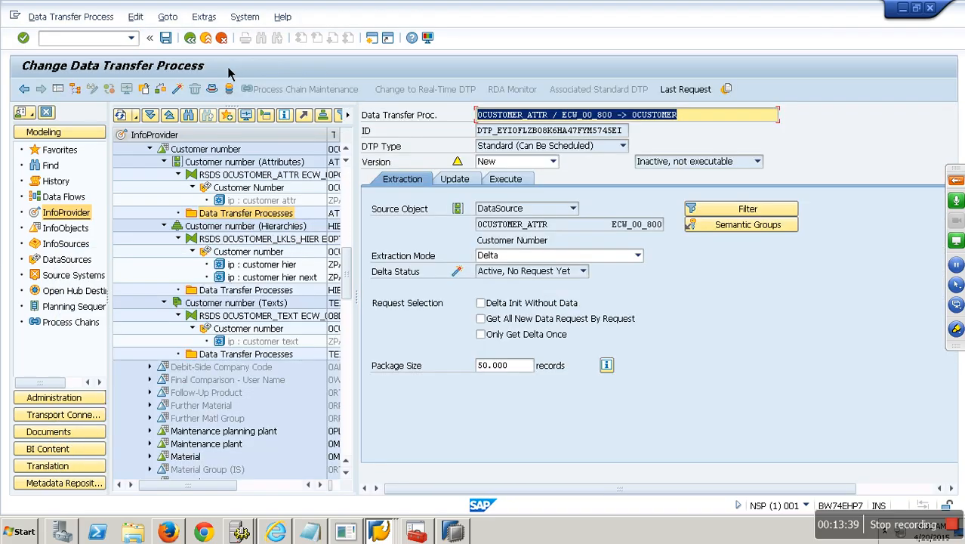
{"action": "left_click", "coordinate": [179, 91]}
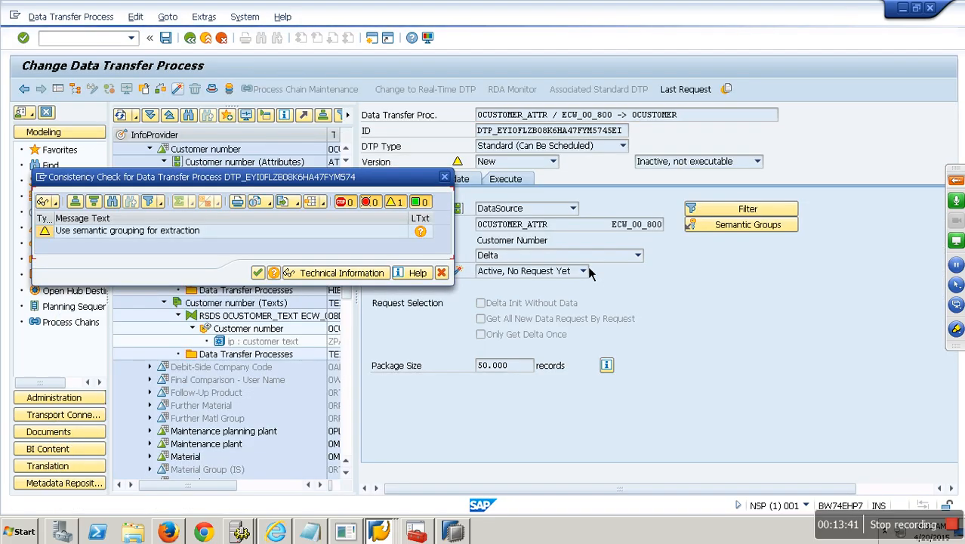
{"action": "left_click", "coordinate": [258, 273]}
{"action": "left_click", "coordinate": [505, 179]}
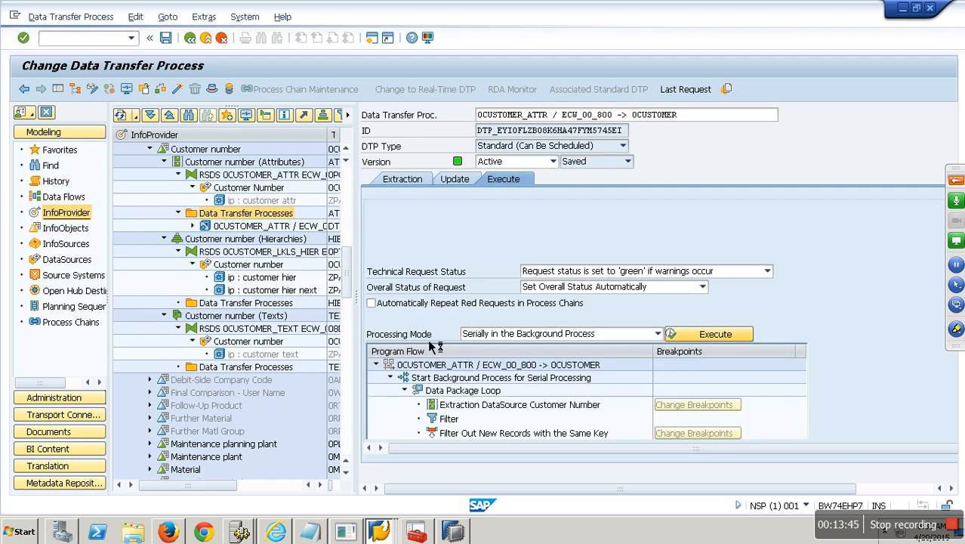
{"action": "left_click", "coordinate": [193, 296]}
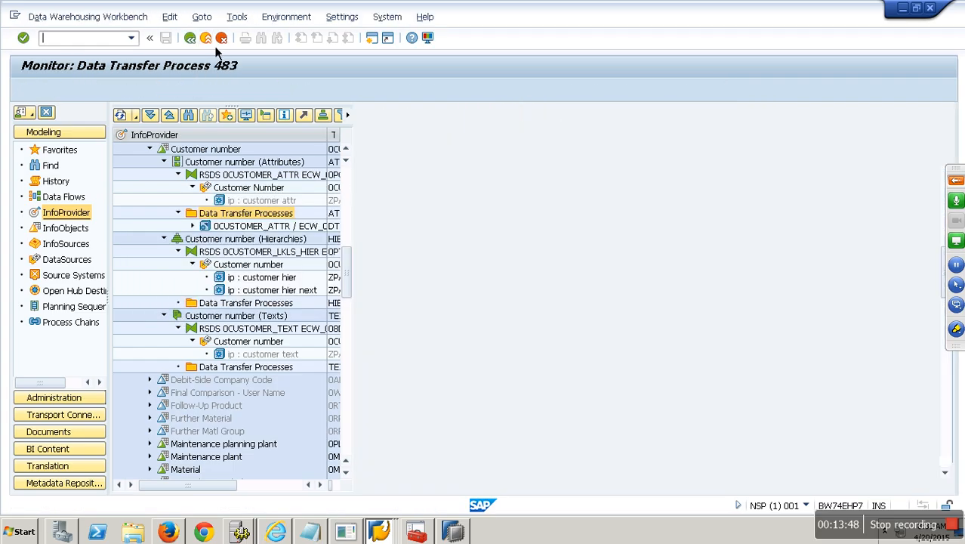
{"action": "left_click", "coordinate": [221, 37]}
Step: Create, activate and execute the 0CUSTOMER texts DTP, reviewing its request monitor
{"action": "right_click", "coordinate": [261, 373]}
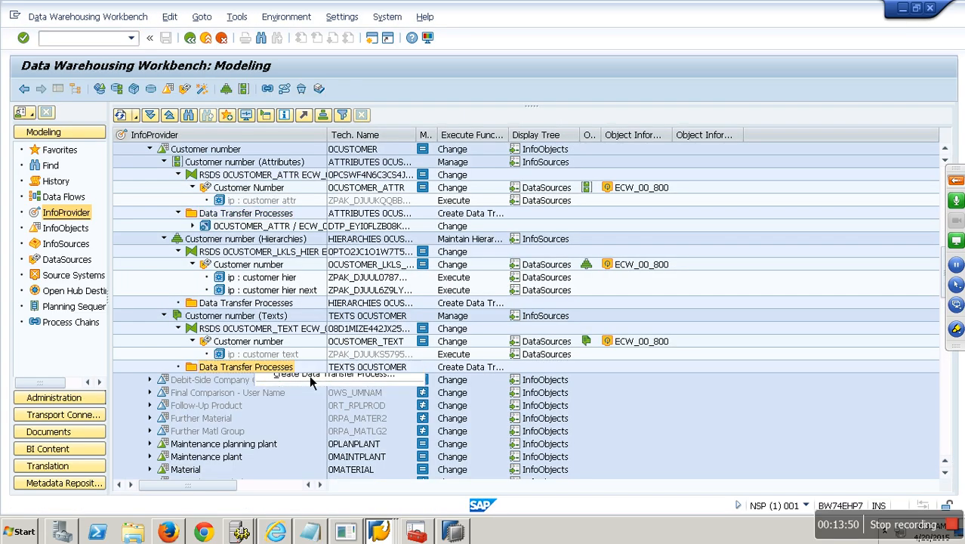
{"action": "left_click", "coordinate": [309, 373]}
{"action": "key", "text": "Return"}
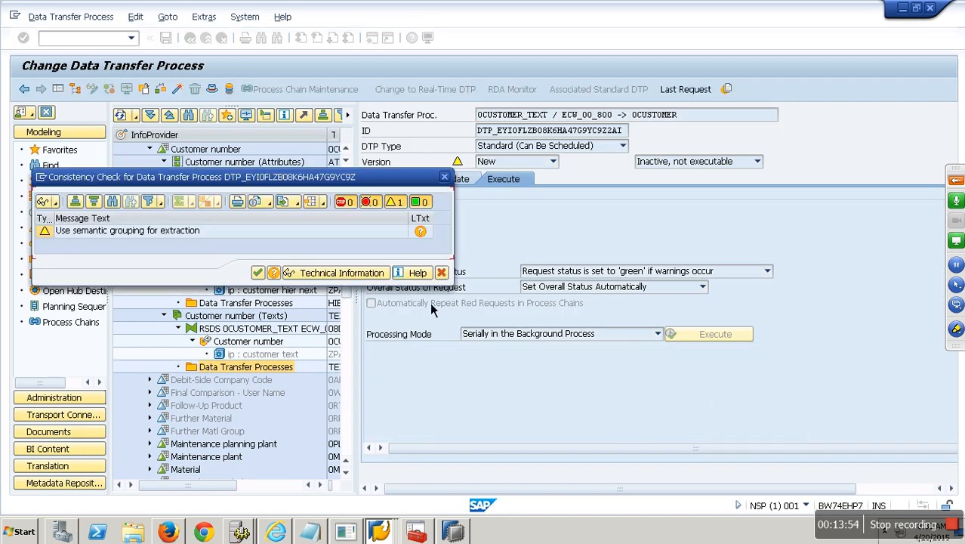
{"action": "left_click", "coordinate": [257, 272]}
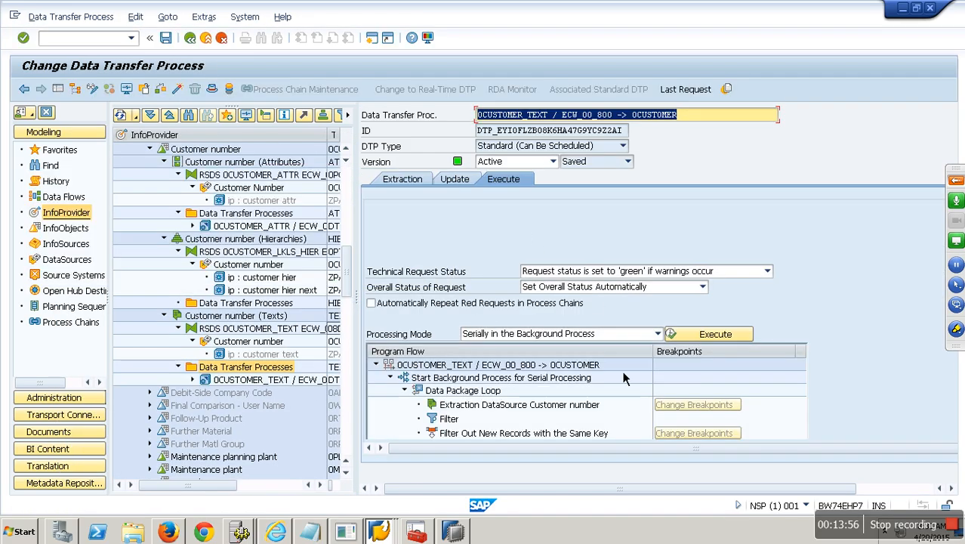
{"action": "left_click", "coordinate": [716, 336]}
{"action": "left_click", "coordinate": [197, 290]}
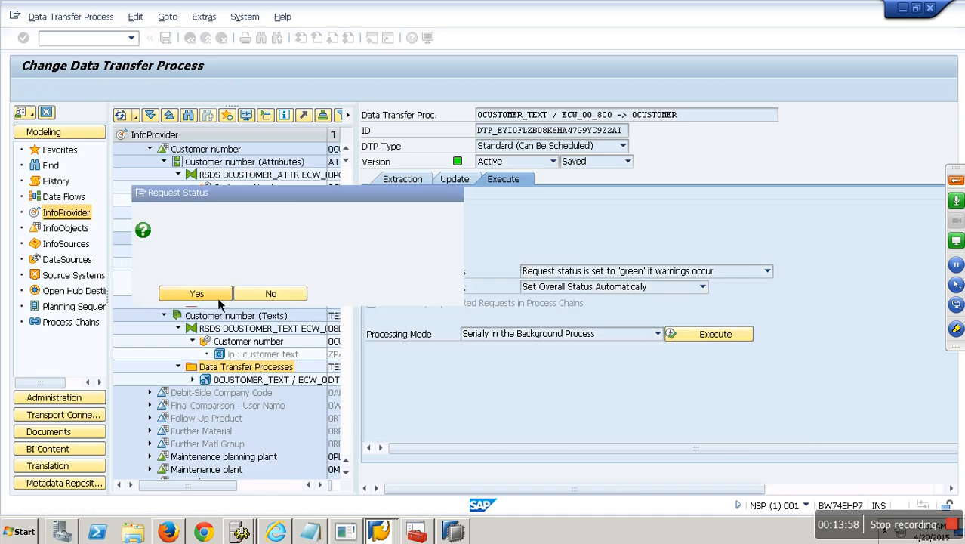
{"action": "left_click", "coordinate": [207, 39]}
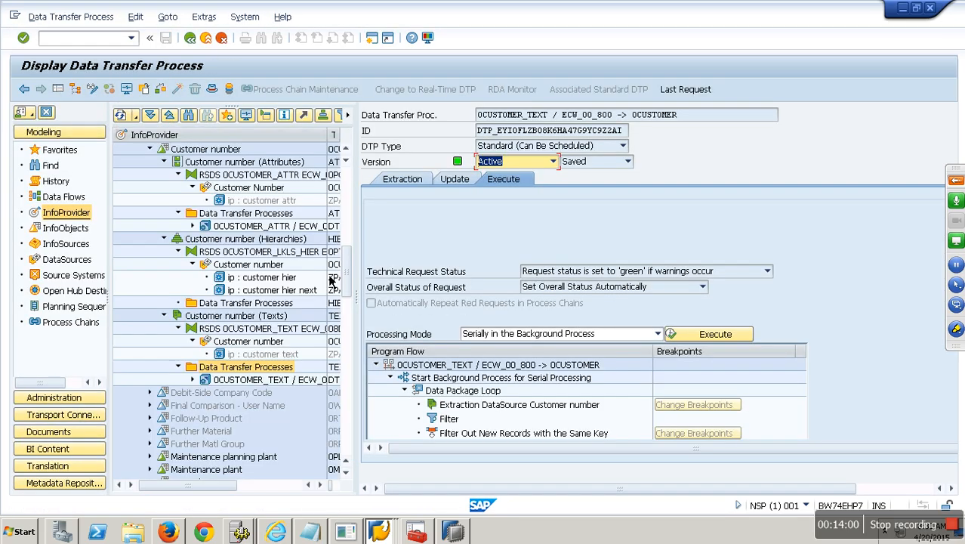
{"action": "left_click", "coordinate": [207, 40]}
Step: Create, activate and execute the 0CUSTOMER_LKLS_HIER hierarchy DTP; request 485 runs with 0 records
{"action": "right_click", "coordinate": [257, 303]}
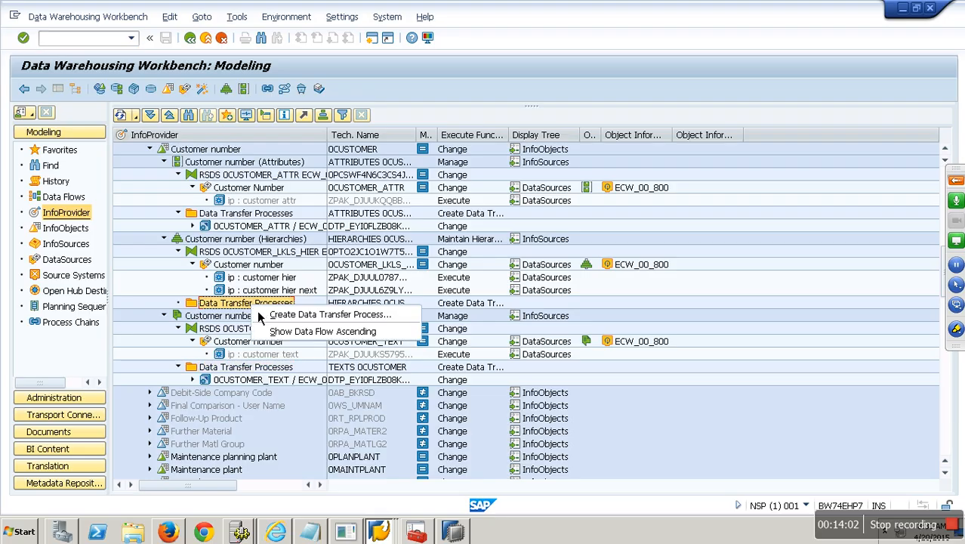
{"action": "left_click", "coordinate": [311, 314]}
{"action": "key", "text": "Return"}
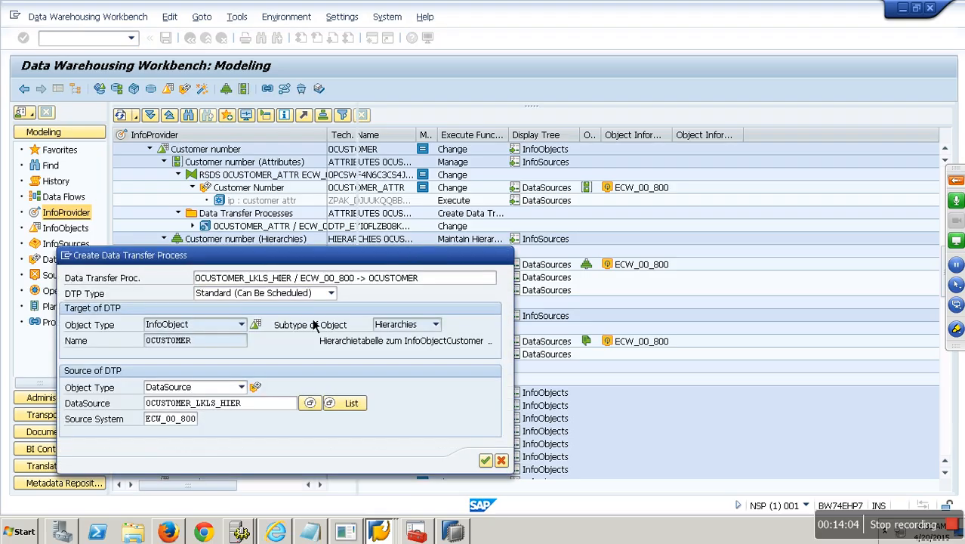
{"action": "left_click", "coordinate": [177, 90]}
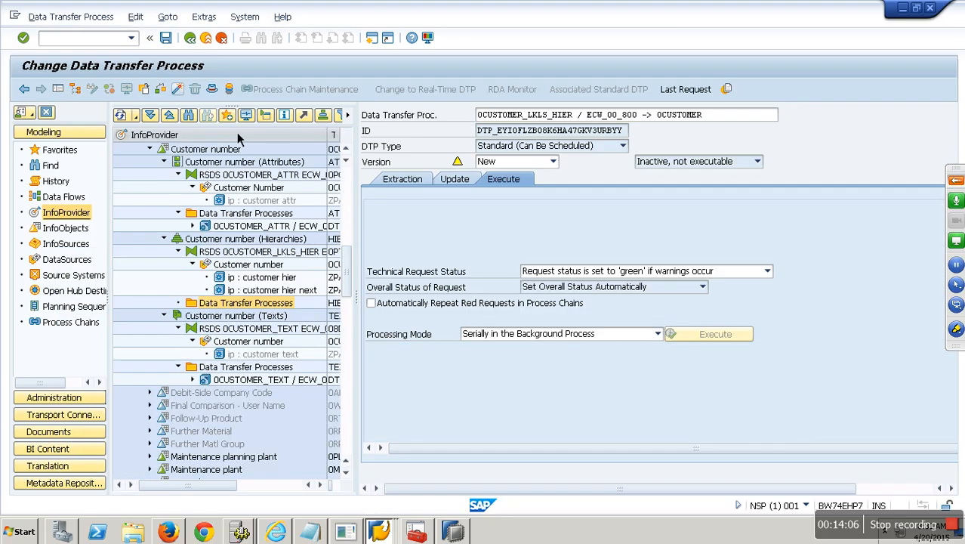
{"action": "left_click", "coordinate": [725, 336]}
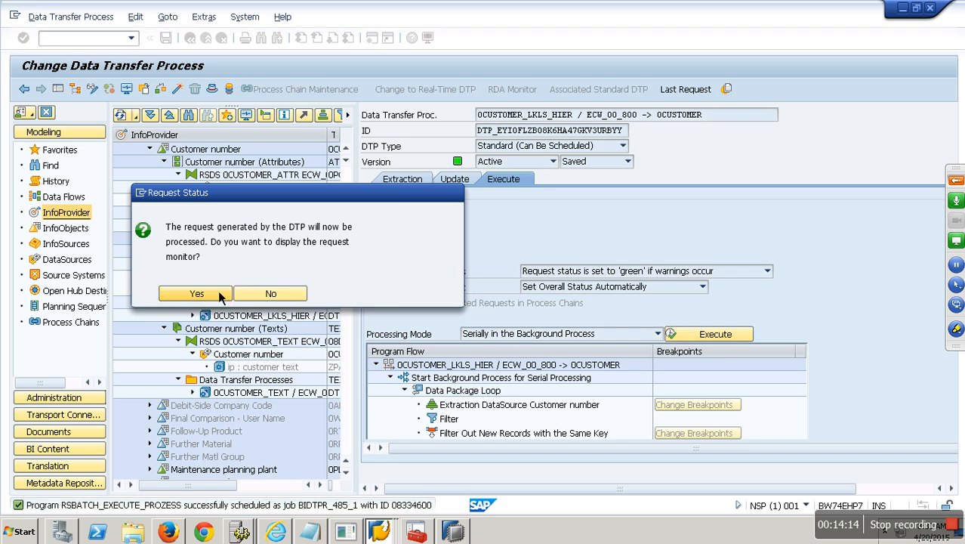
{"action": "left_click", "coordinate": [220, 300]}
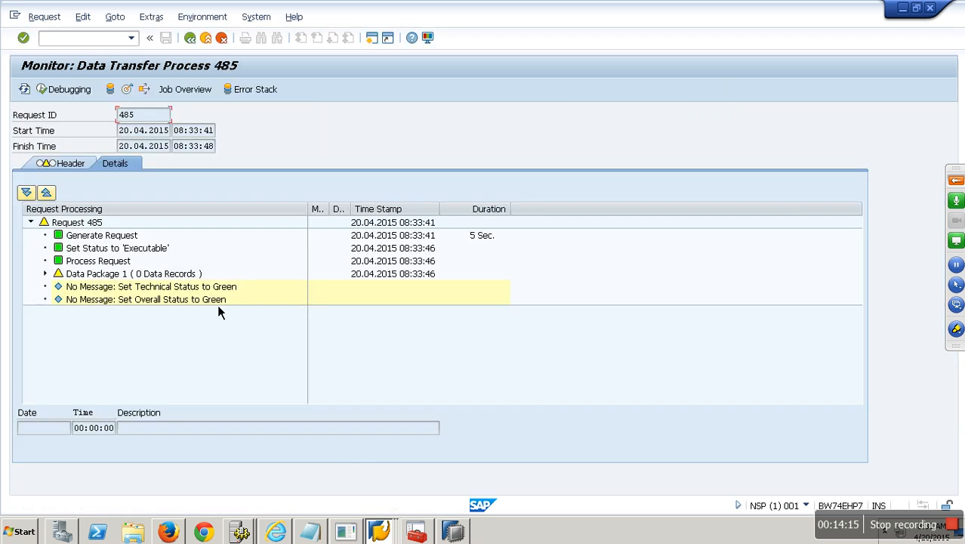
{"action": "left_click", "coordinate": [214, 44]}
{"action": "left_click", "coordinate": [214, 43]}
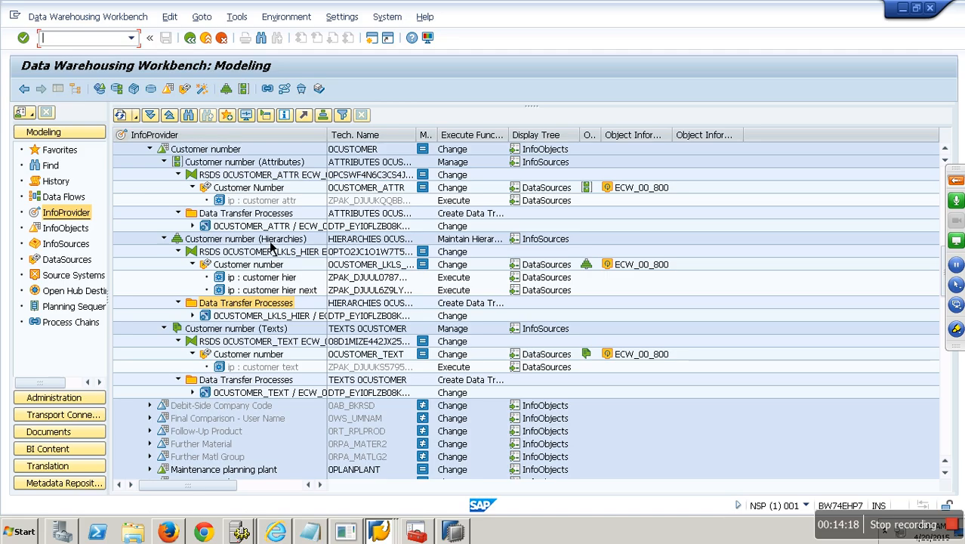
Step: Open red DTP request 483 and drill into Updating attributes' Error Handling messages for Data Package 1
{"action": "left_click", "coordinate": [247, 117]}
{"action": "left_click", "coordinate": [388, 228]}
{"action": "double_click", "coordinate": [482, 196]}
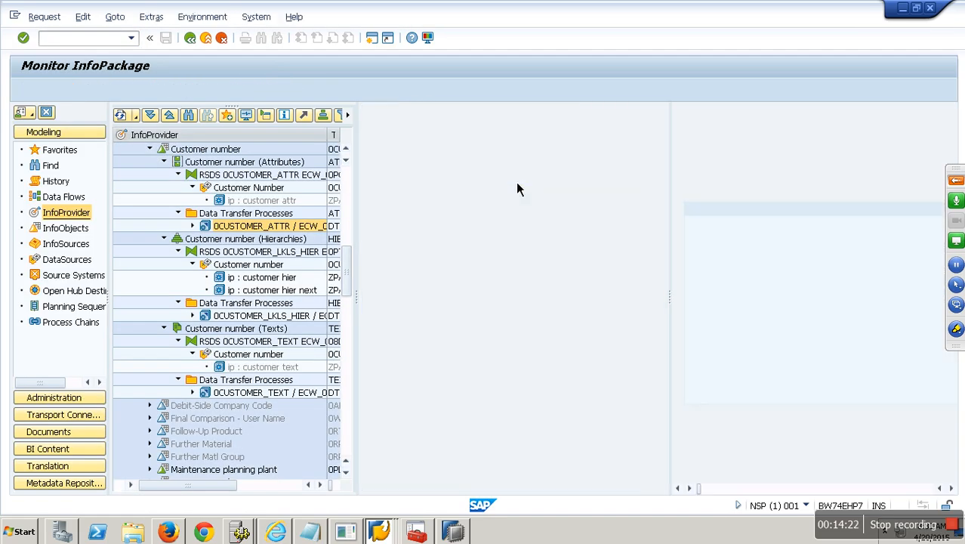
{"action": "left_click", "coordinate": [394, 275]}
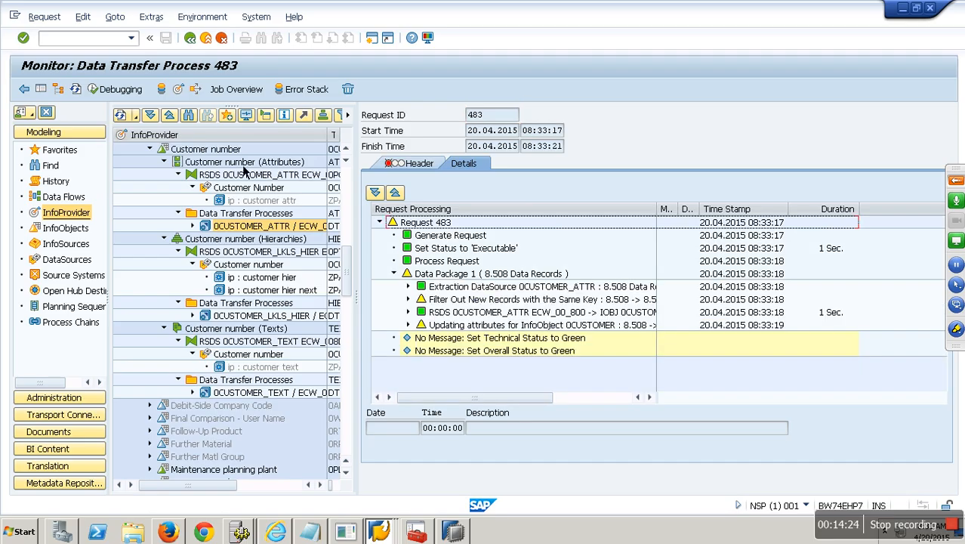
{"action": "left_click", "coordinate": [78, 90]}
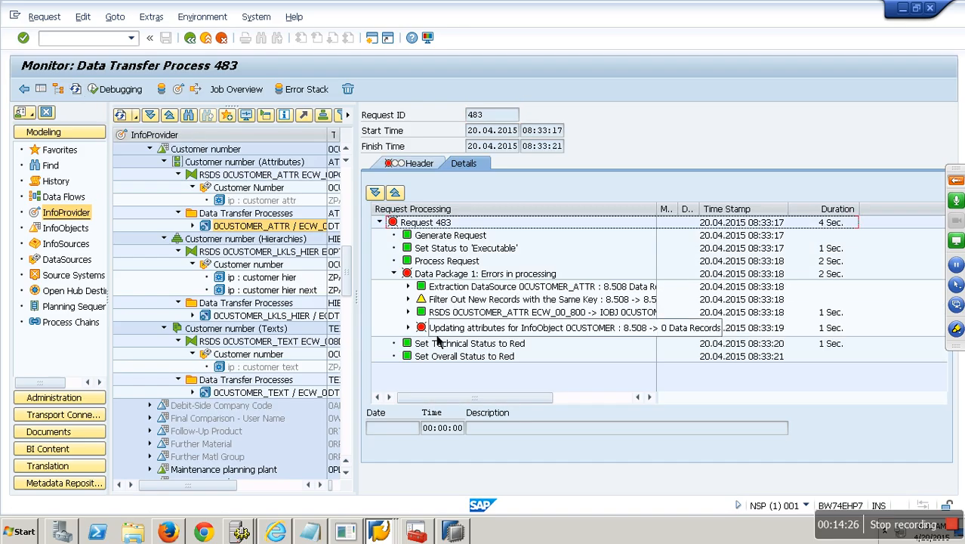
{"action": "left_click", "coordinate": [409, 328]}
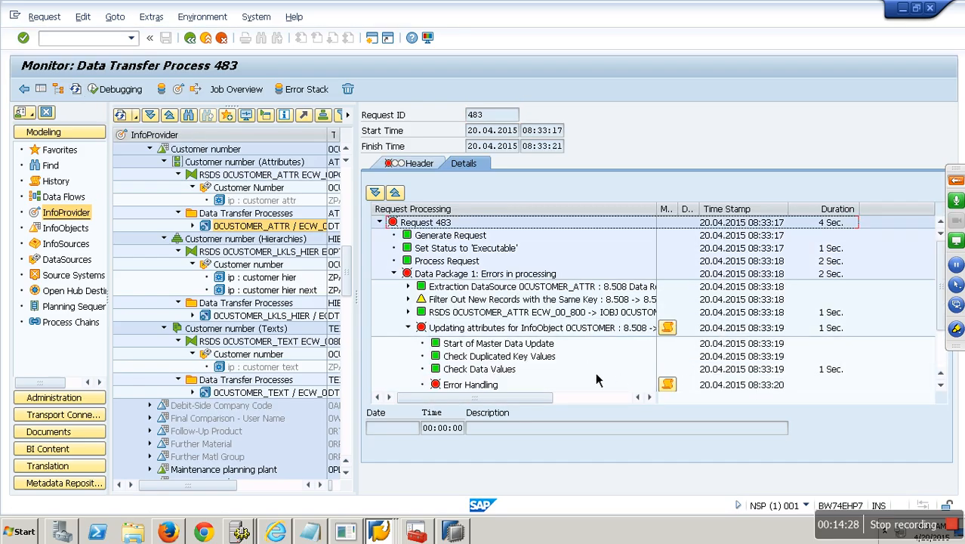
{"action": "scroll", "coordinate": [596, 380], "scroll_direction": "down", "scroll_amount": 2}
{"action": "left_click", "coordinate": [667, 320]}
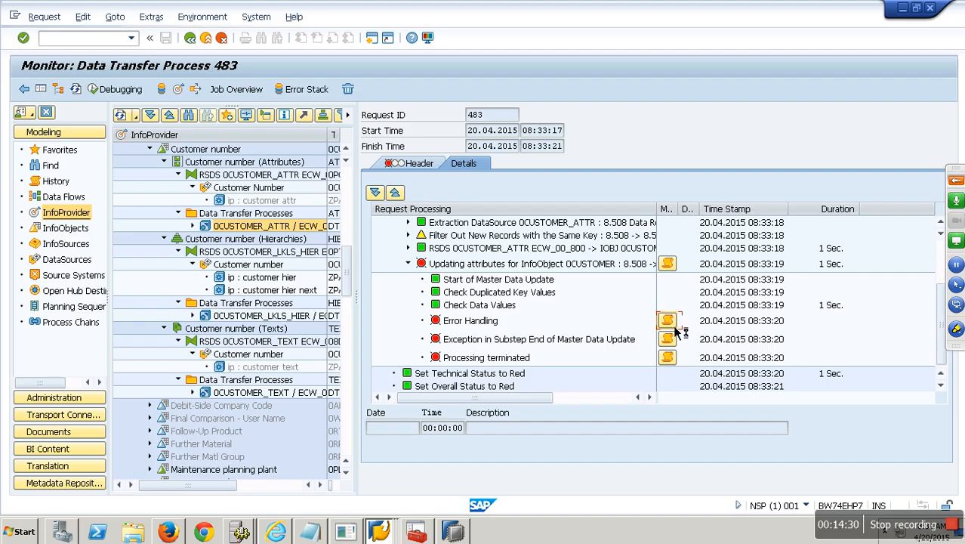
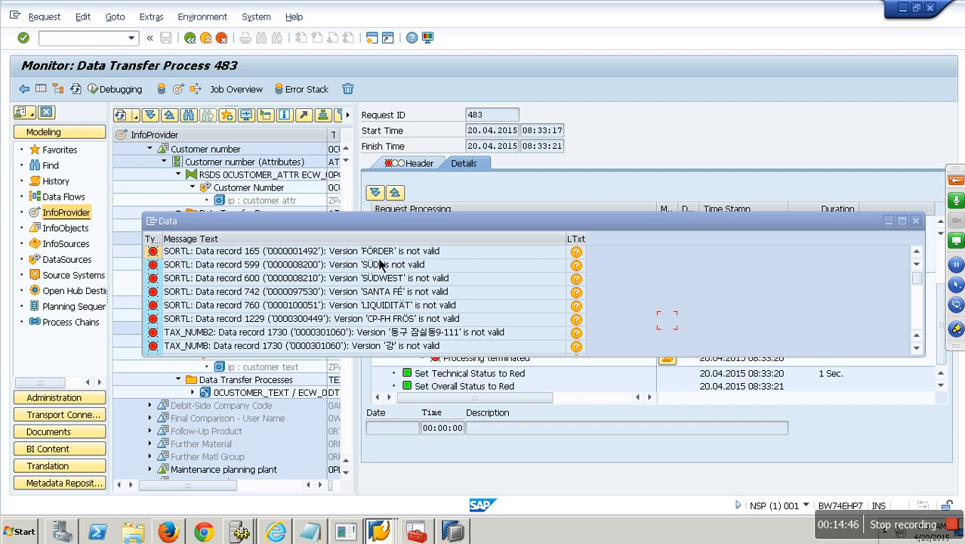
Step: Scroll through the DTP 483 invalid-character error messages, then close the message list
{"action": "left_click", "coordinate": [425, 333]}
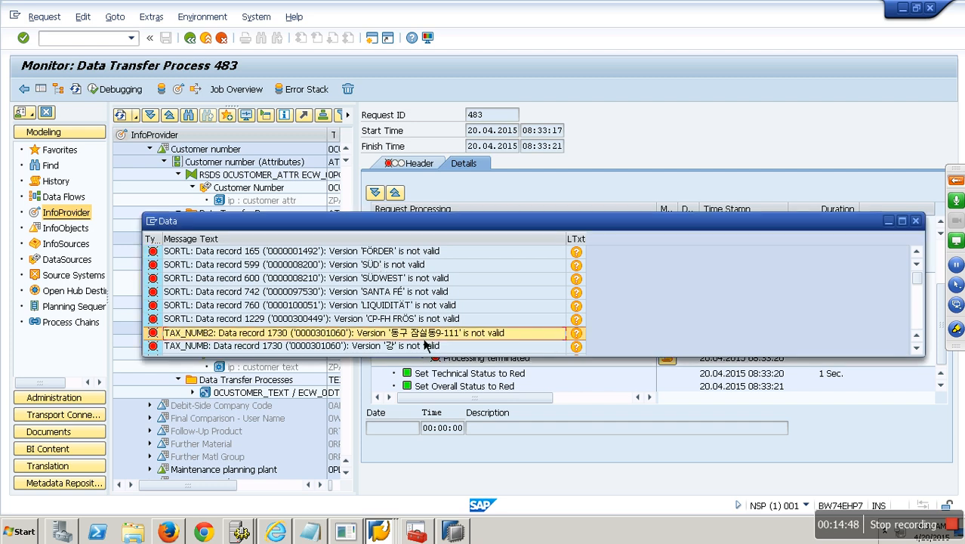
{"action": "scroll", "coordinate": [407, 302], "scroll_direction": "down", "scroll_amount": 3}
{"action": "scroll", "coordinate": [408, 340], "scroll_direction": "down", "scroll_amount": 5}
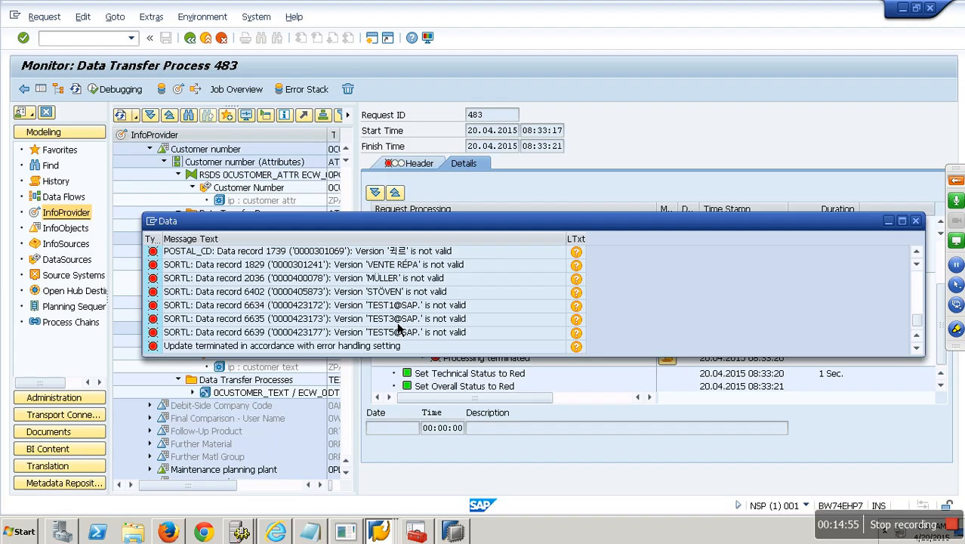
{"action": "left_click", "coordinate": [915, 221]}
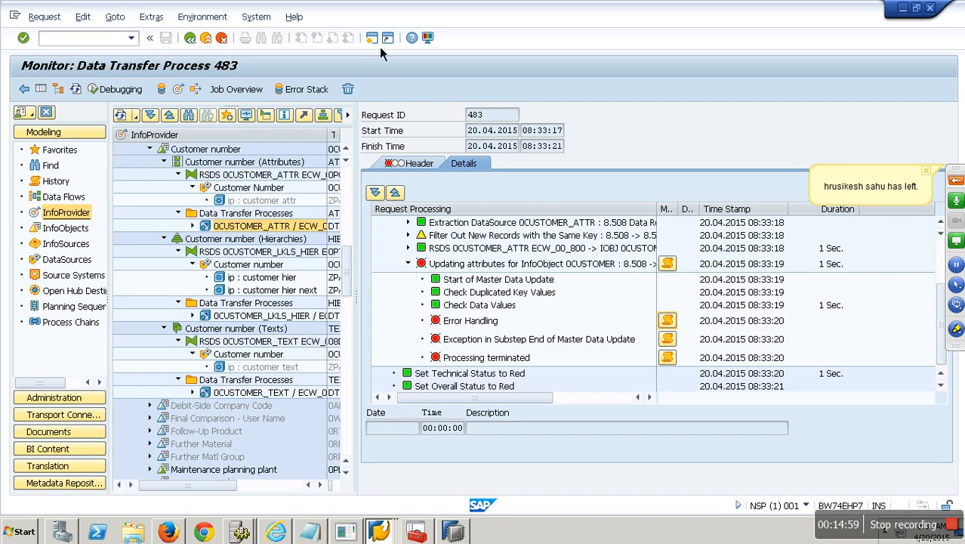
Step: In a second session, check the RSKC permitted extra characters, then return to the DTP 483 monitor
{"action": "left_click", "coordinate": [372, 39]}
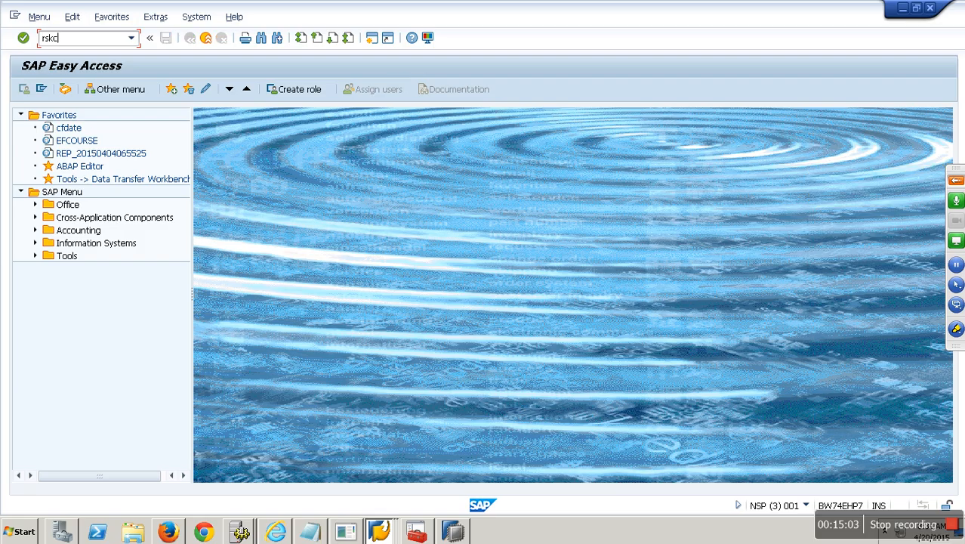
{"action": "key", "text": "Return"}
{"action": "key", "text": "End"}
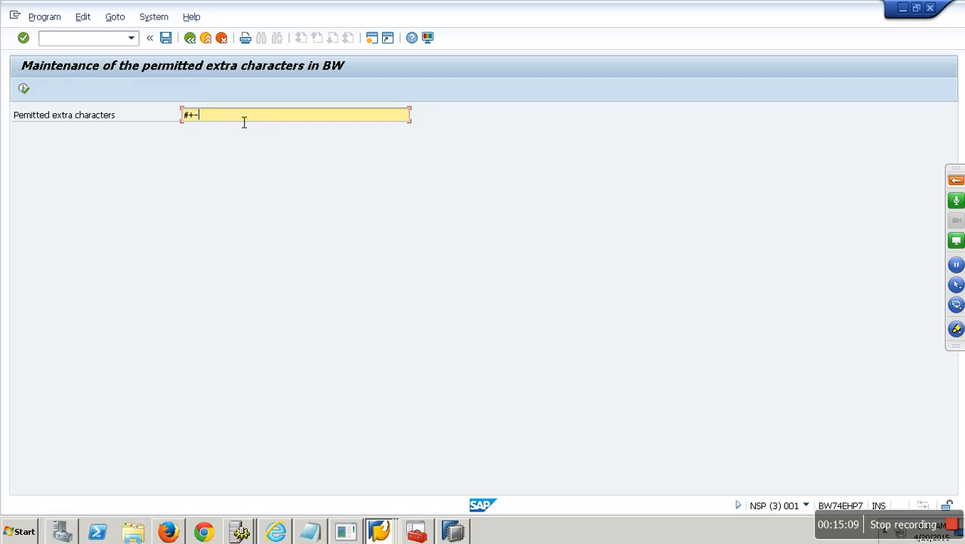
{"action": "key", "text": "alt+Tab"}
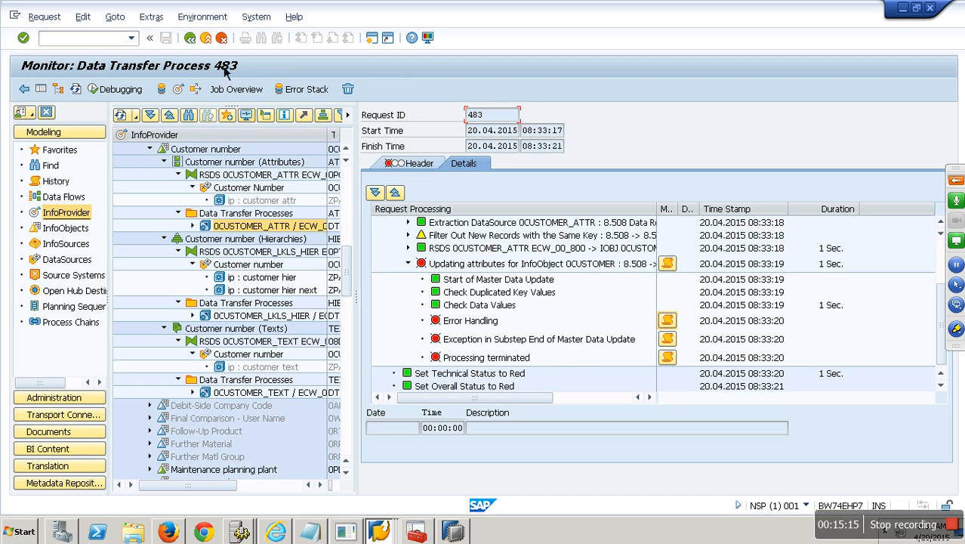
Step: Execute the 0CUSTOMER_TEXT DTP without a date restriction; request 484 loads 8,508 records
{"action": "left_click", "coordinate": [205, 37]}
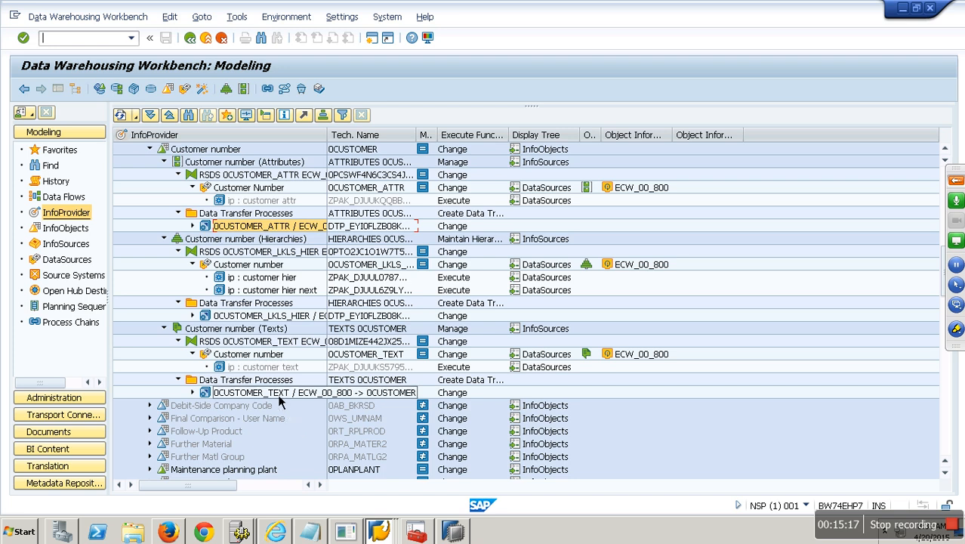
{"action": "left_click", "coordinate": [278, 398]}
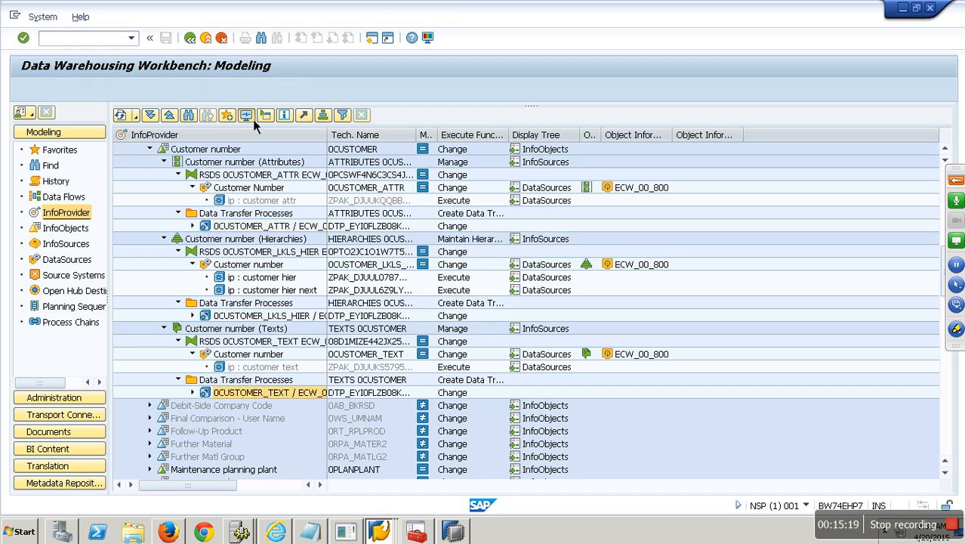
{"action": "left_click", "coordinate": [252, 119]}
{"action": "left_click", "coordinate": [389, 229]}
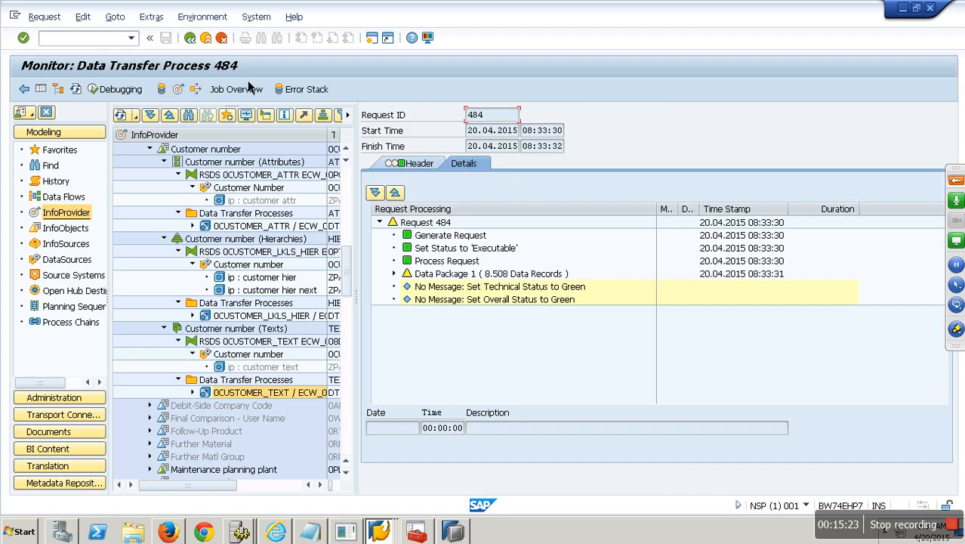
{"action": "left_click", "coordinate": [205, 37]}
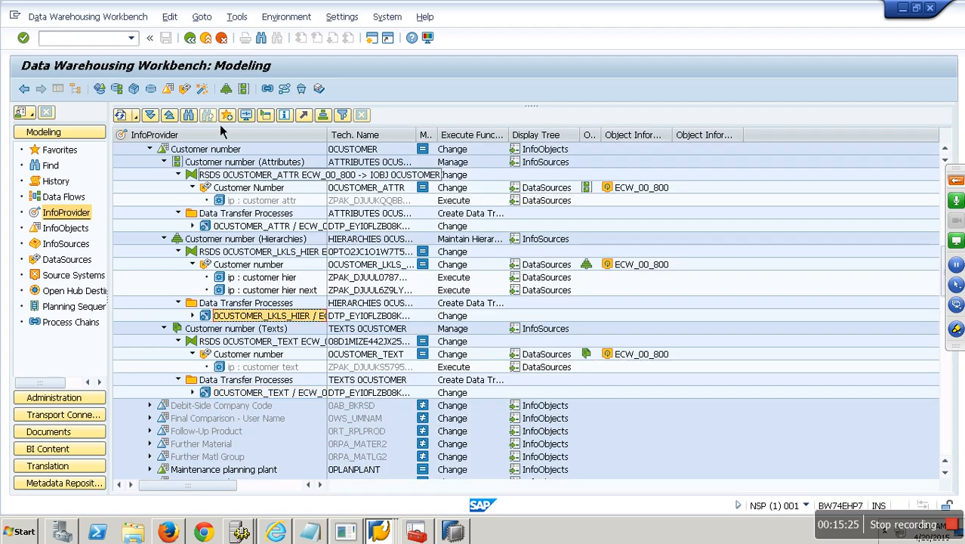
Step: Execute the customer hierarchy DTP; request 485 finishes with 0 records
{"action": "left_click", "coordinate": [247, 117]}
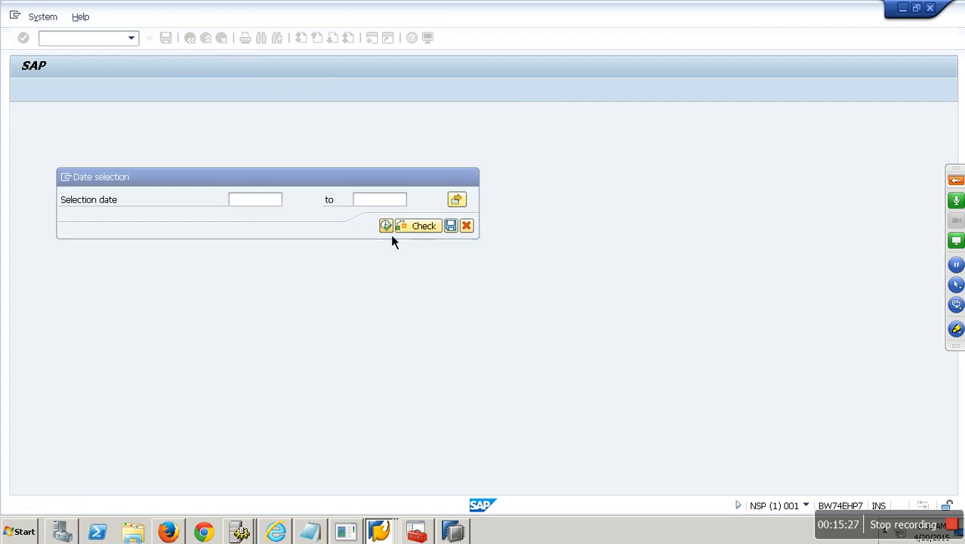
{"action": "left_click", "coordinate": [386, 227]}
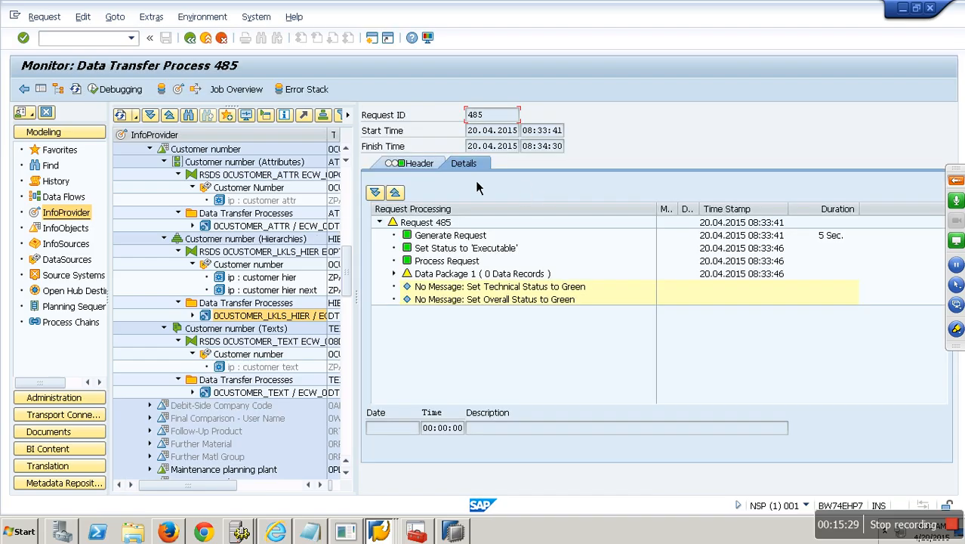
{"action": "left_click", "coordinate": [208, 40]}
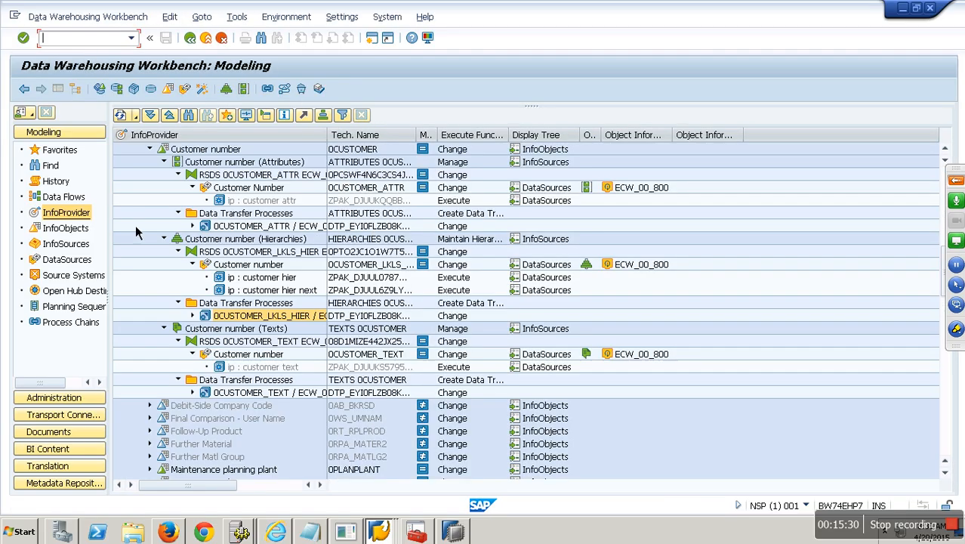
Step: Find 0customer among the InfoObjects and expand Customer number to show its hierarchies
{"action": "left_click", "coordinate": [76, 231]}
{"action": "left_click", "coordinate": [198, 121]}
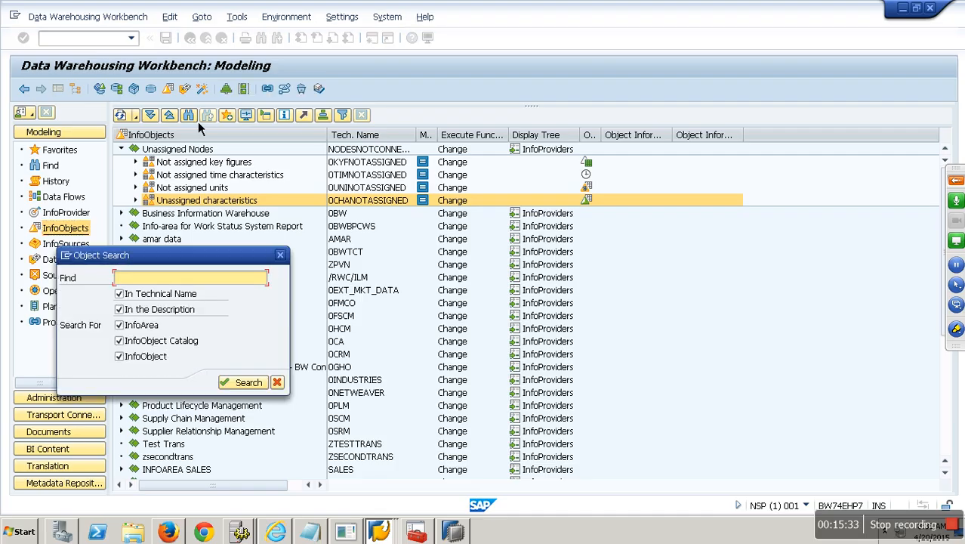
{"action": "type", "text": "0customer"}
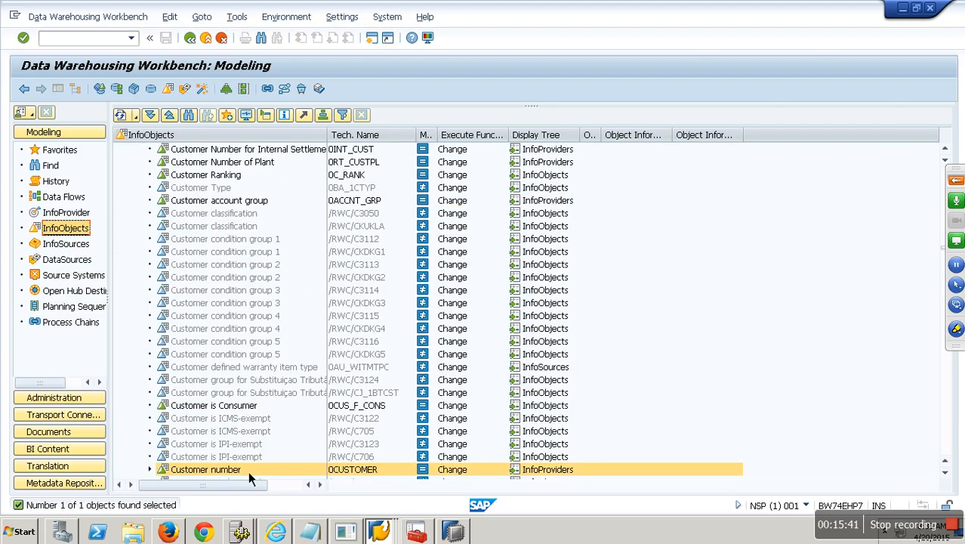
{"action": "left_click", "coordinate": [157, 473]}
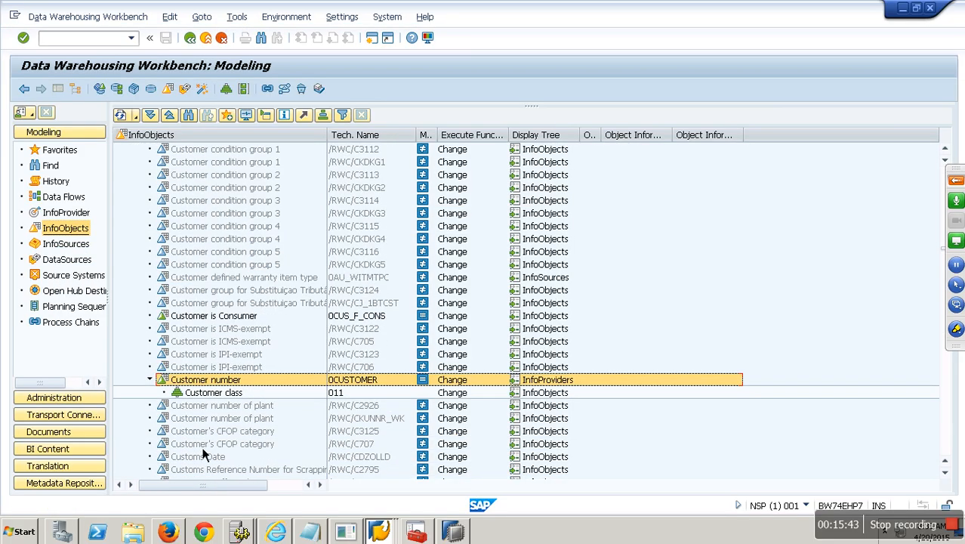
Step: Browse the Customer class hierarchy, expanding 011/MBWPRDE, 011/MBWPRUS, 011/CATALOG_VIEW_CUST and 011/YOG
{"action": "left_click", "coordinate": [227, 397]}
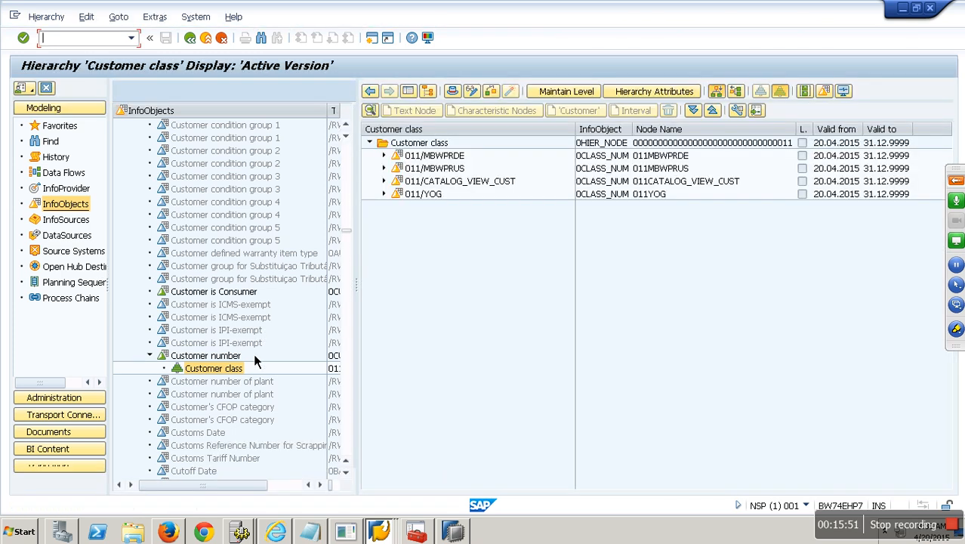
{"action": "left_click", "coordinate": [387, 155]}
{"action": "left_click", "coordinate": [387, 193]}
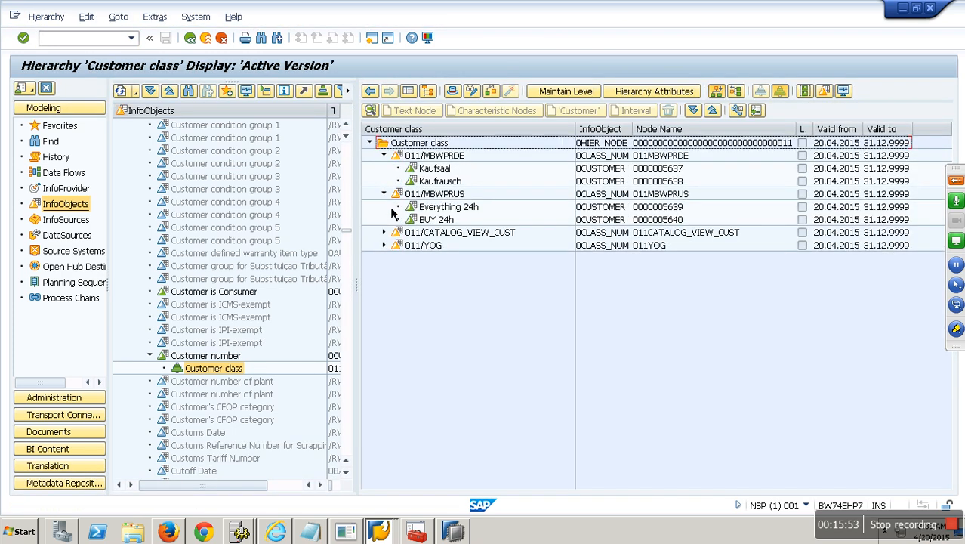
{"action": "left_click", "coordinate": [387, 232]}
{"action": "left_click", "coordinate": [421, 303]}
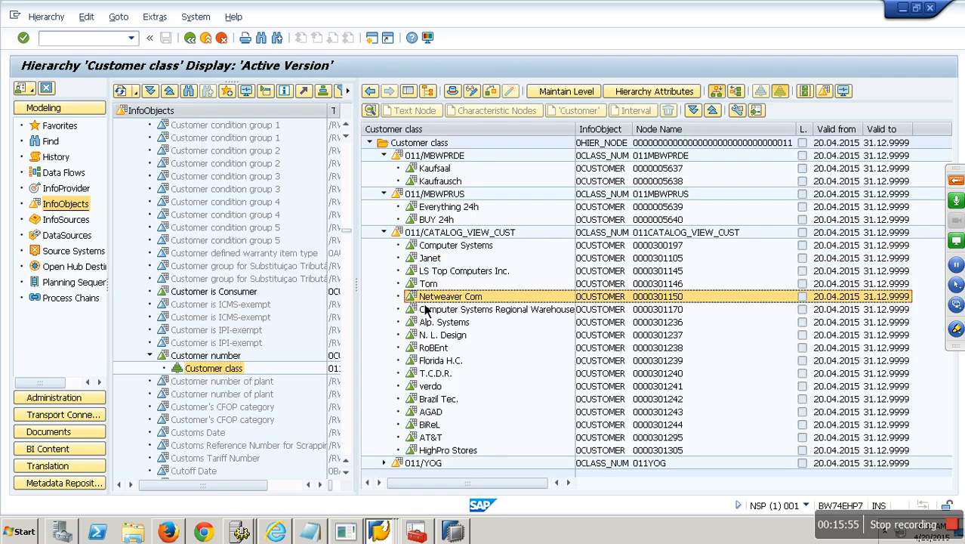
{"action": "left_click", "coordinate": [384, 463]}
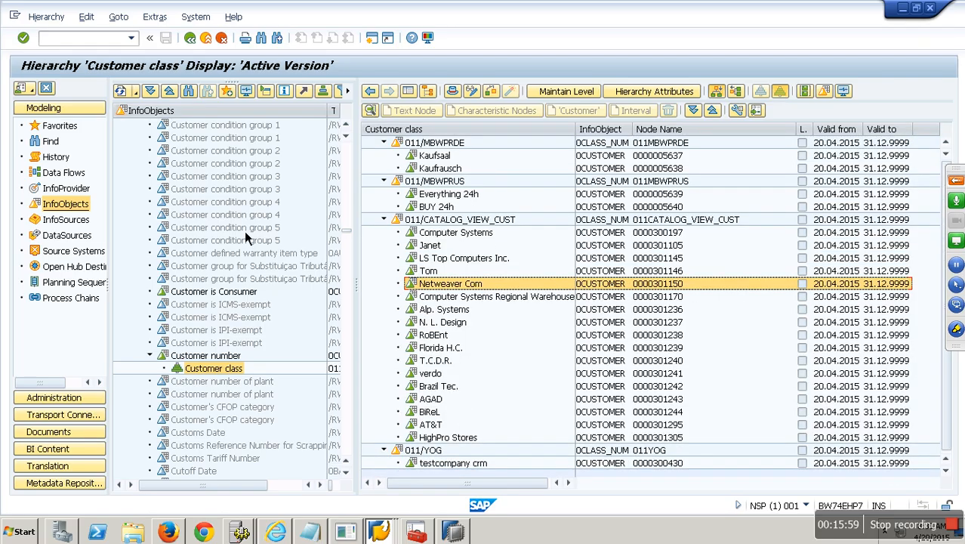
{"action": "left_click", "coordinate": [206, 37]}
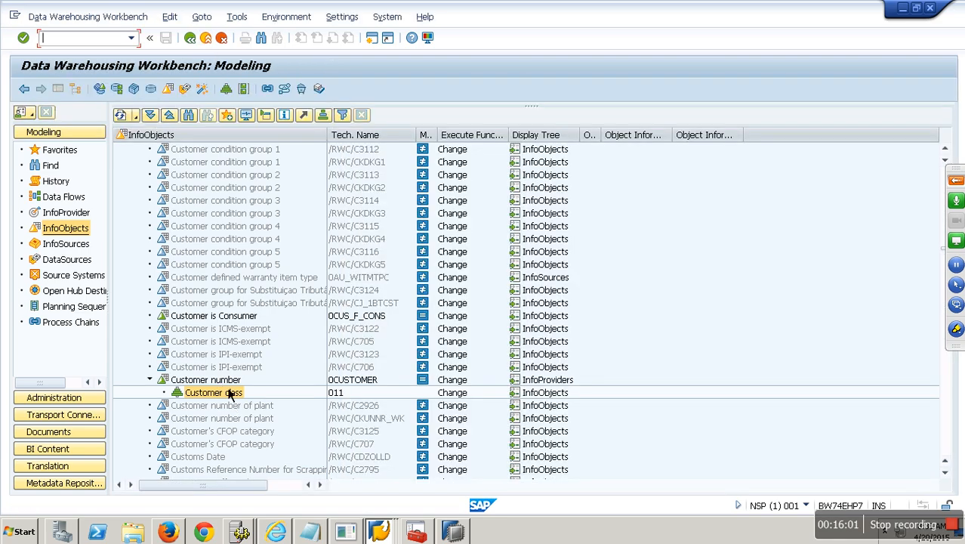
{"action": "right_click", "coordinate": [230, 394]}
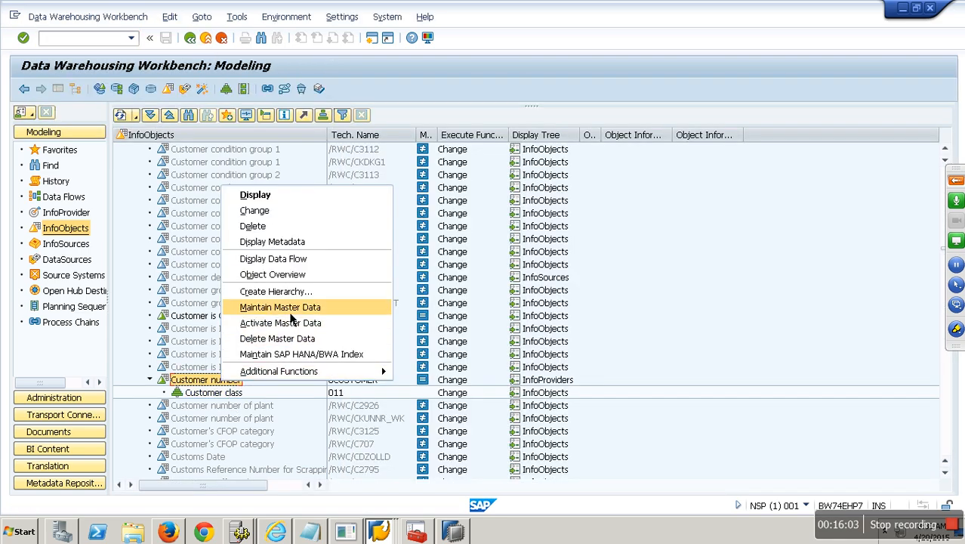
{"action": "left_click", "coordinate": [296, 316]}
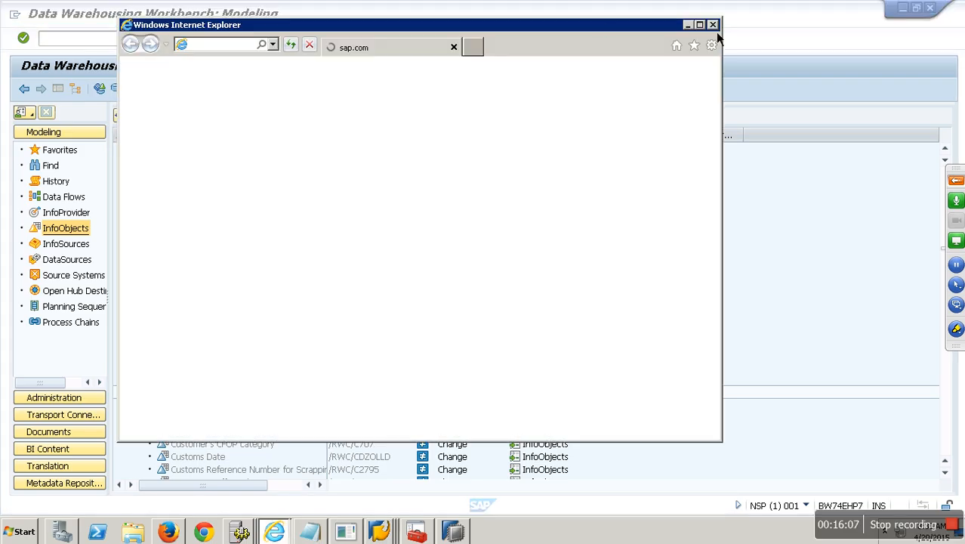
{"action": "left_click", "coordinate": [713, 26]}
{"action": "double_click", "coordinate": [236, 393]}
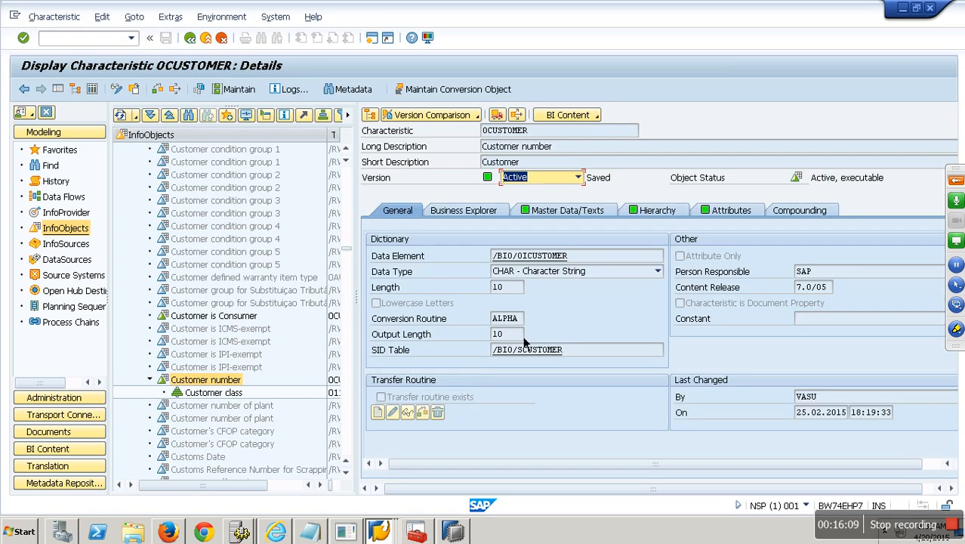
{"action": "left_click", "coordinate": [567, 210]}
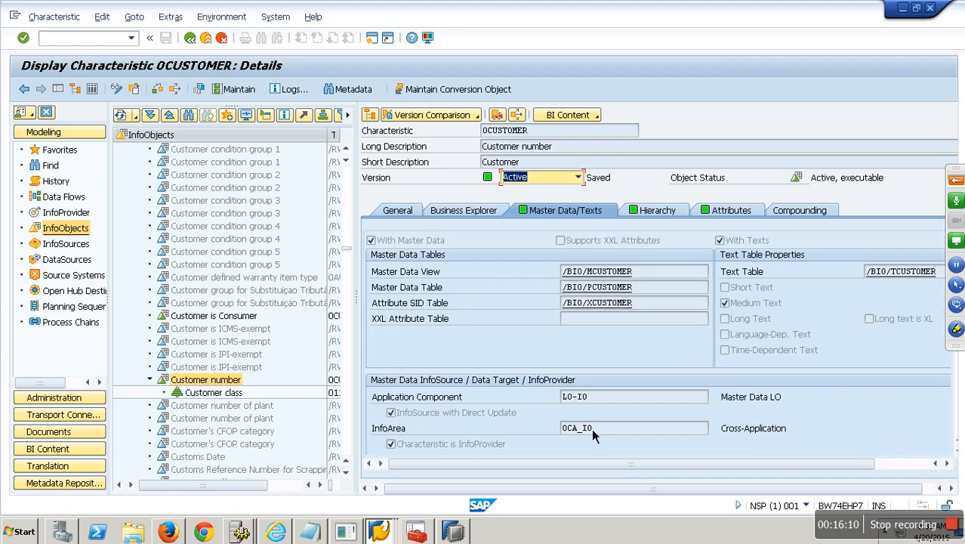
{"action": "double_click", "coordinate": [901, 272]}
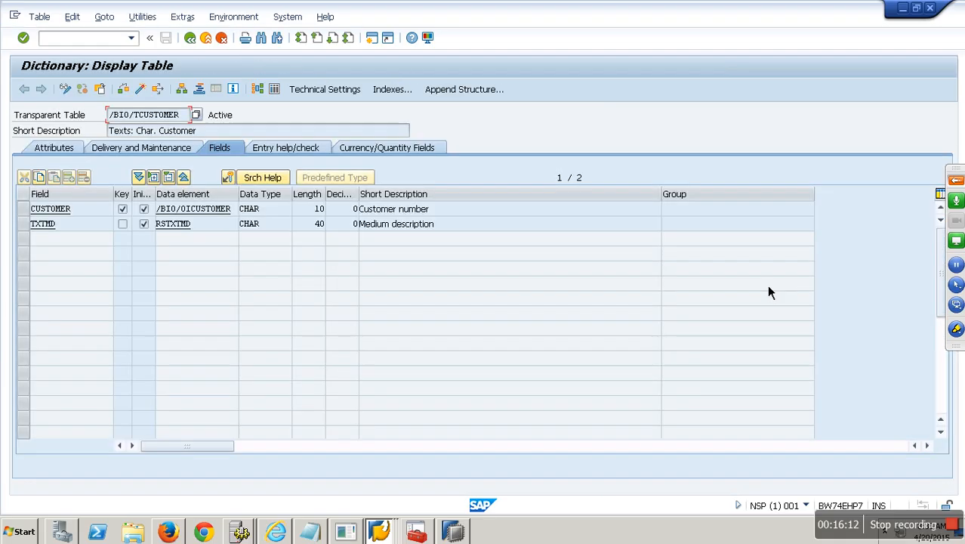
{"action": "left_click", "coordinate": [275, 90]}
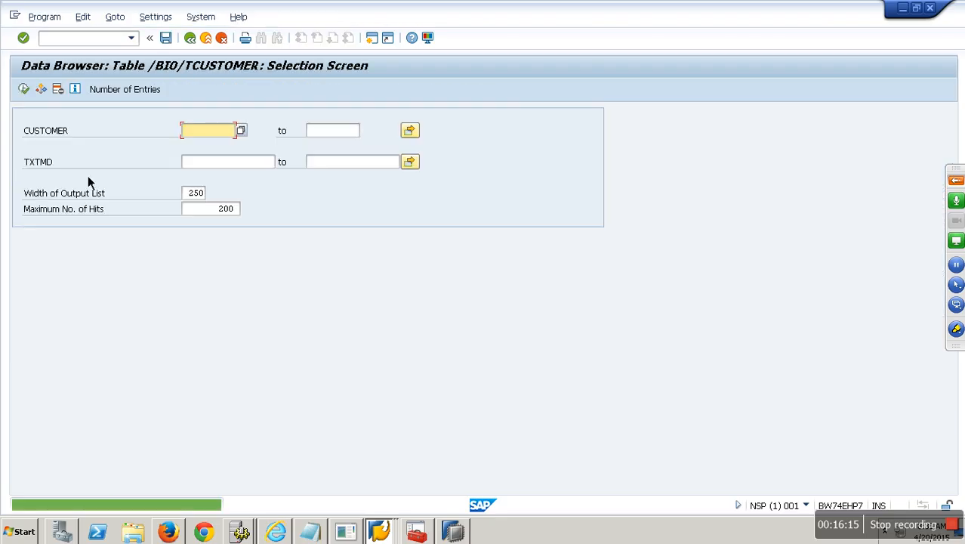
{"action": "left_click", "coordinate": [24, 90]}
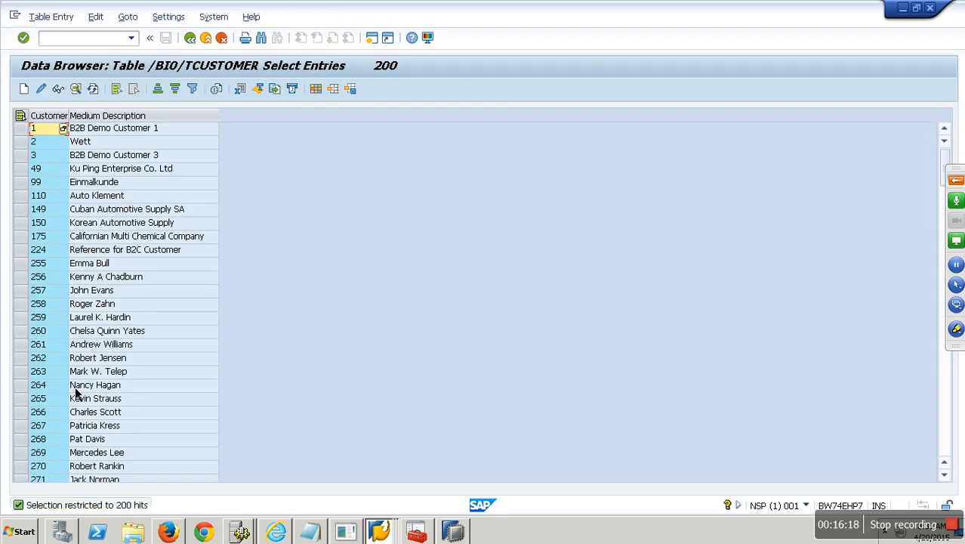
{"action": "left_click", "coordinate": [216, 41]}
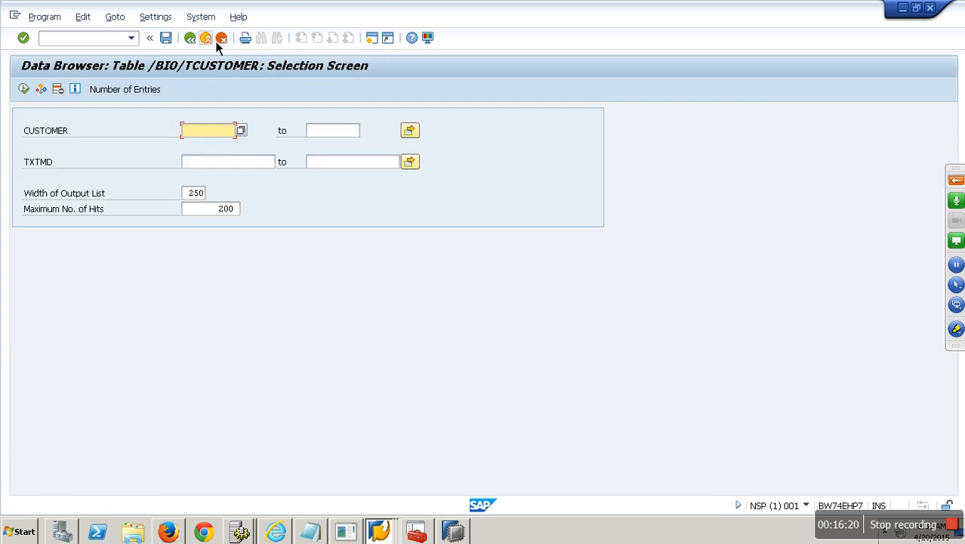
{"action": "left_click", "coordinate": [216, 41]}
{"action": "left_click", "coordinate": [216, 41]}
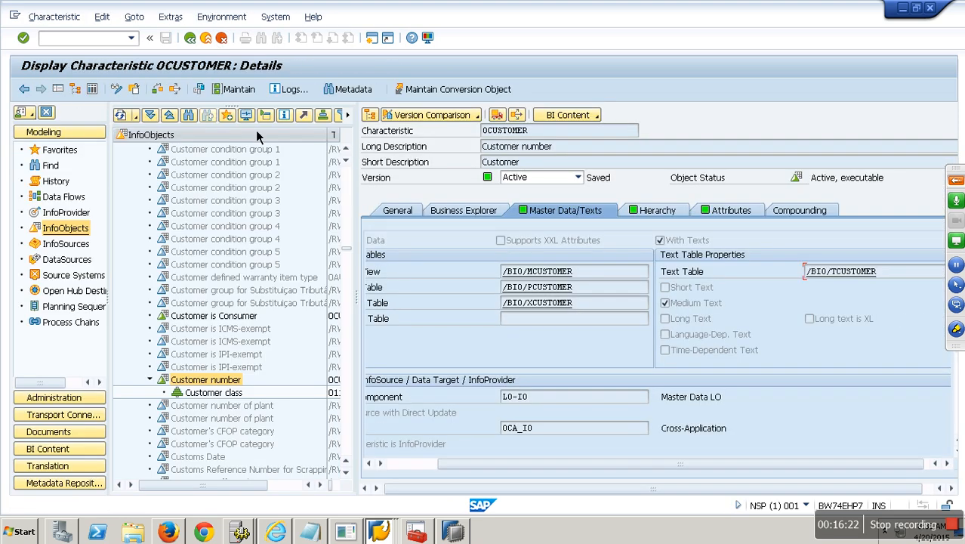
{"action": "left_click", "coordinate": [216, 41]}
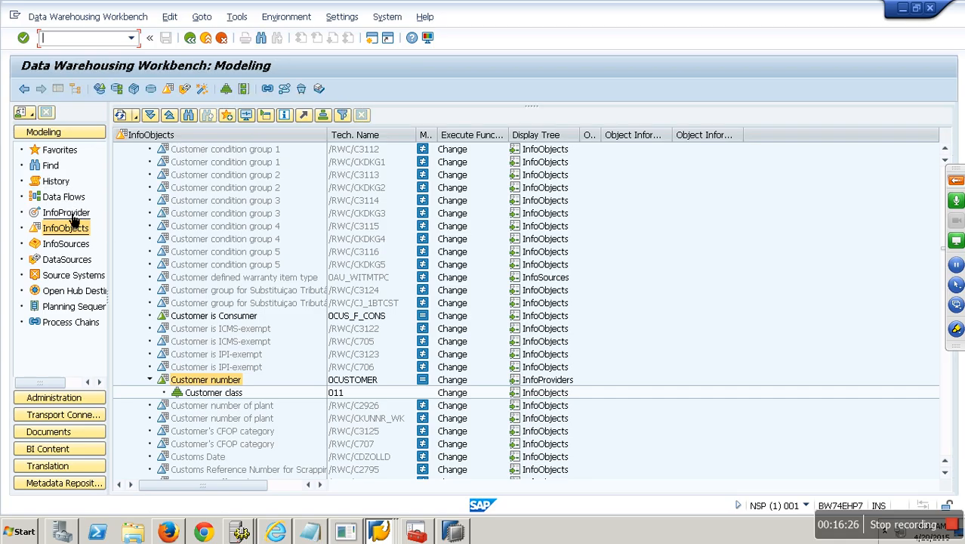
Step: Open the monitor details of request 483 for the 0CUSTOMER_ATTR DTP
{"action": "left_click", "coordinate": [73, 215]}
{"action": "left_click", "coordinate": [261, 227]}
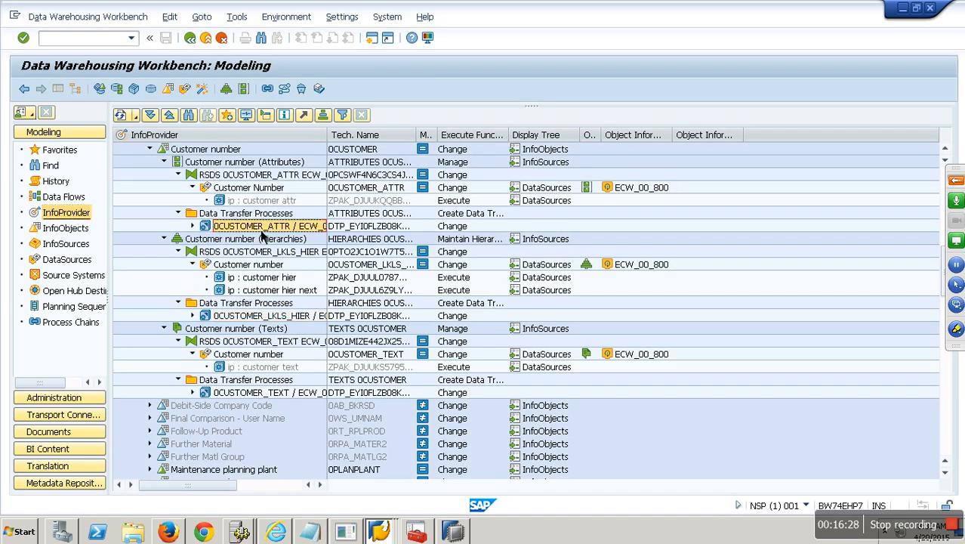
{"action": "left_click", "coordinate": [265, 117]}
{"action": "left_click", "coordinate": [386, 226]}
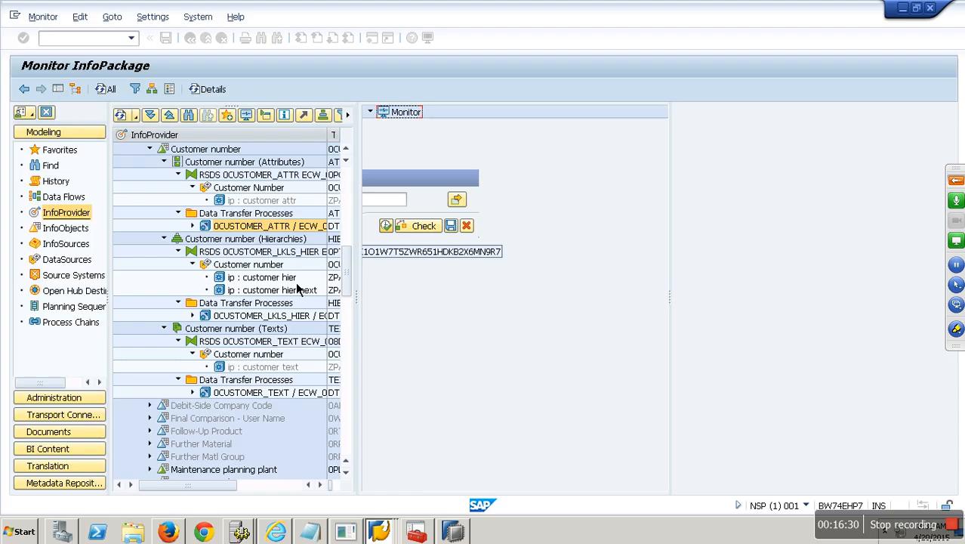
{"action": "double_click", "coordinate": [524, 179]}
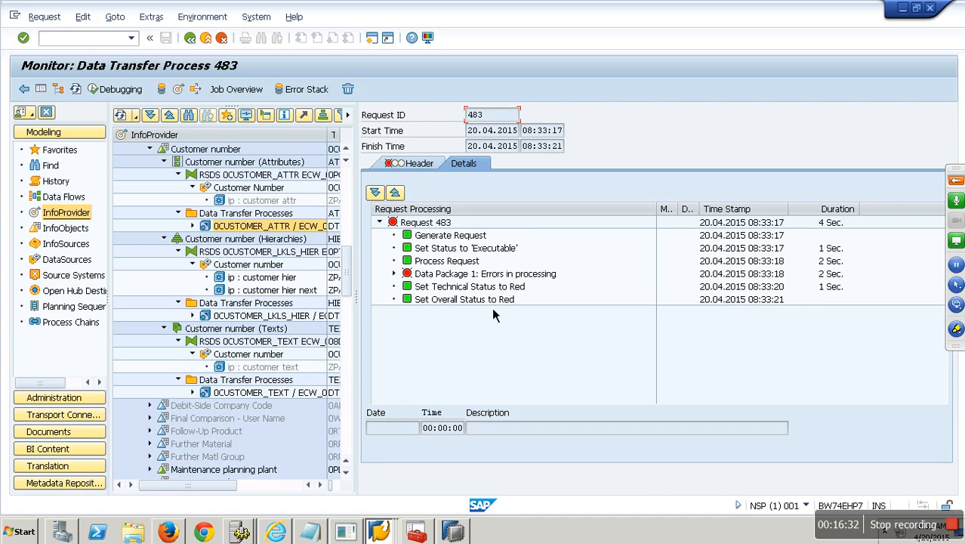
Step: Review Data Package 1's Error Handling messages for the 0CUSTOMER attribute update, then exit
{"action": "left_click", "coordinate": [394, 273]}
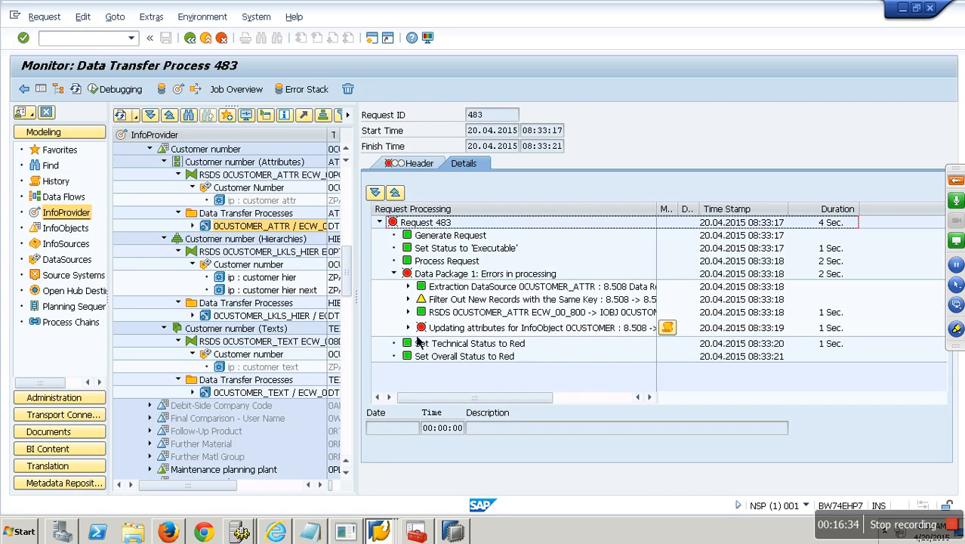
{"action": "left_click", "coordinate": [408, 327]}
{"action": "scroll", "coordinate": [674, 396], "scroll_direction": "down", "scroll_amount": 1}
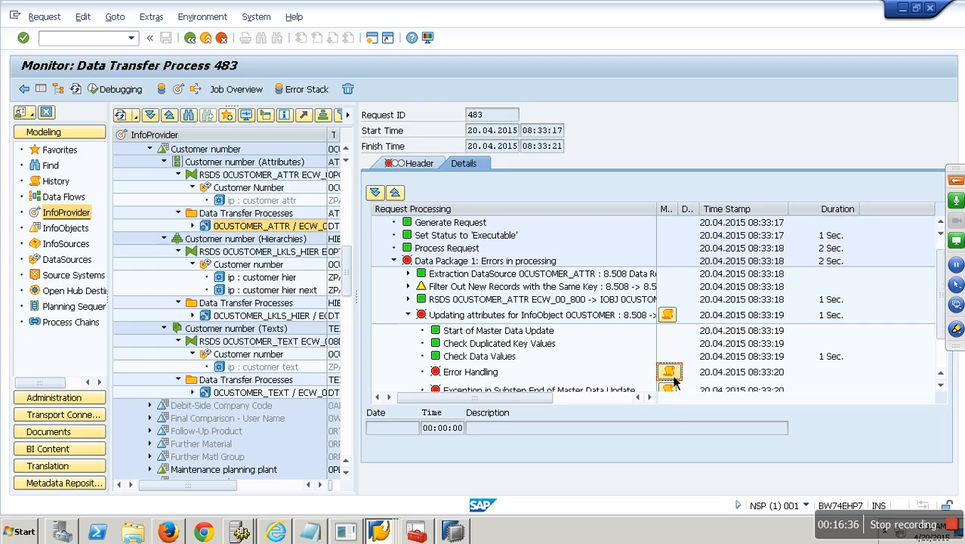
{"action": "left_click", "coordinate": [669, 373]}
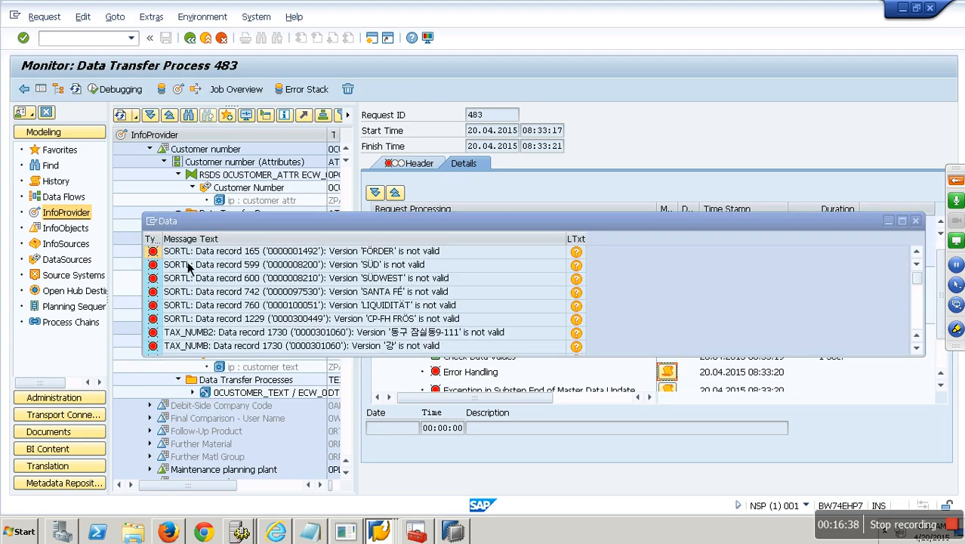
{"action": "left_click", "coordinate": [915, 221]}
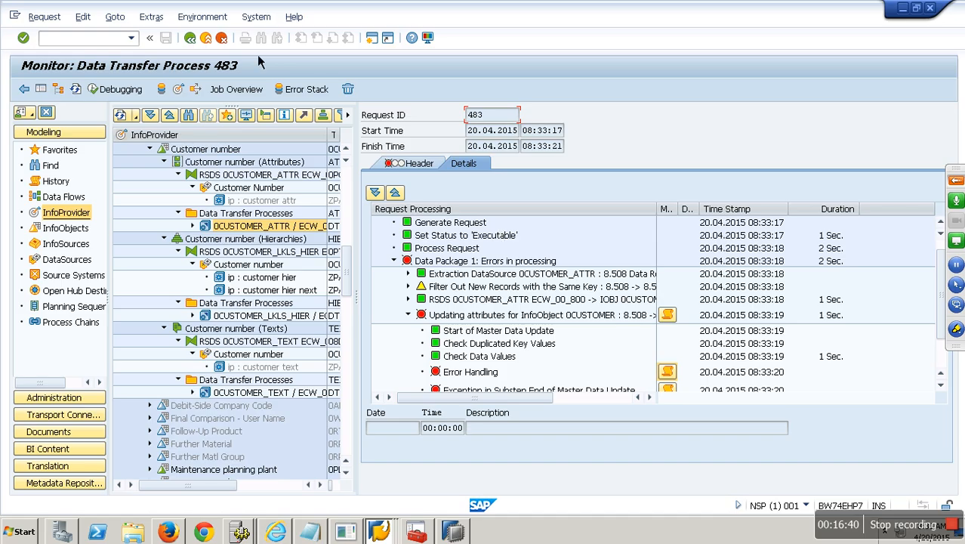
{"action": "left_click", "coordinate": [209, 40]}
Step: Delete the 0SORTL rule from the 0CUSTOMER_ATTR transformation
{"action": "right_click", "coordinate": [255, 176]}
{"action": "left_click", "coordinate": [298, 215]}
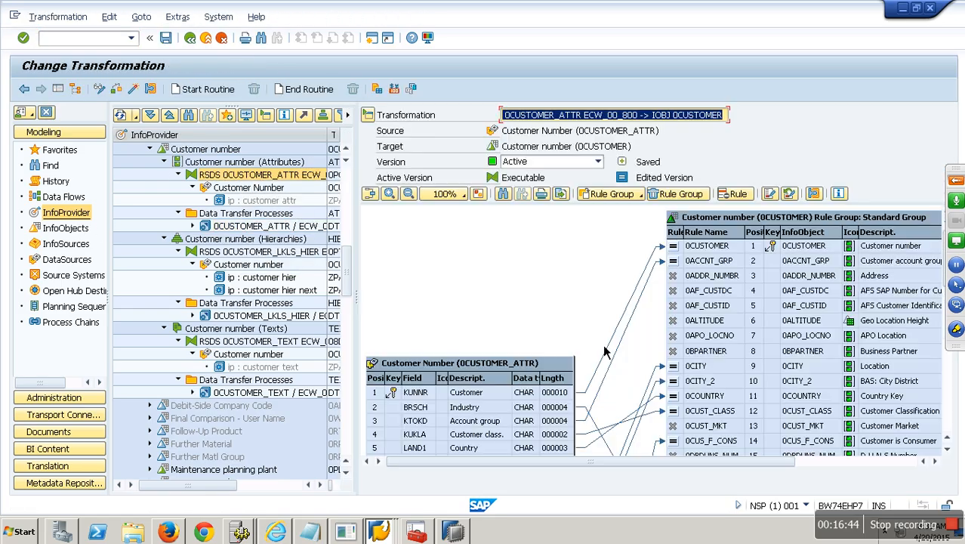
{"action": "left_click_drag", "start_coordinate": [488, 373], "coordinate": [483, 273]}
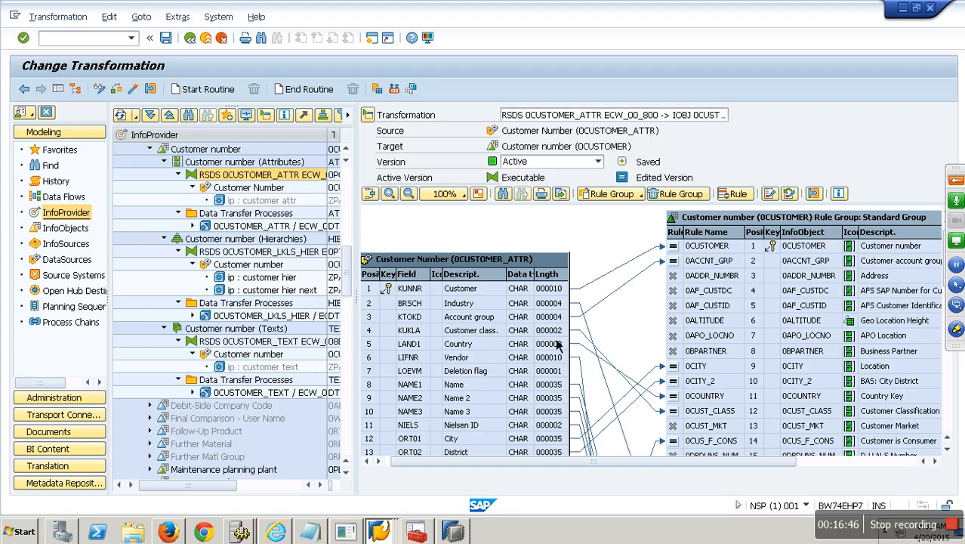
{"action": "scroll", "coordinate": [954, 424], "scroll_direction": "down", "scroll_amount": 5}
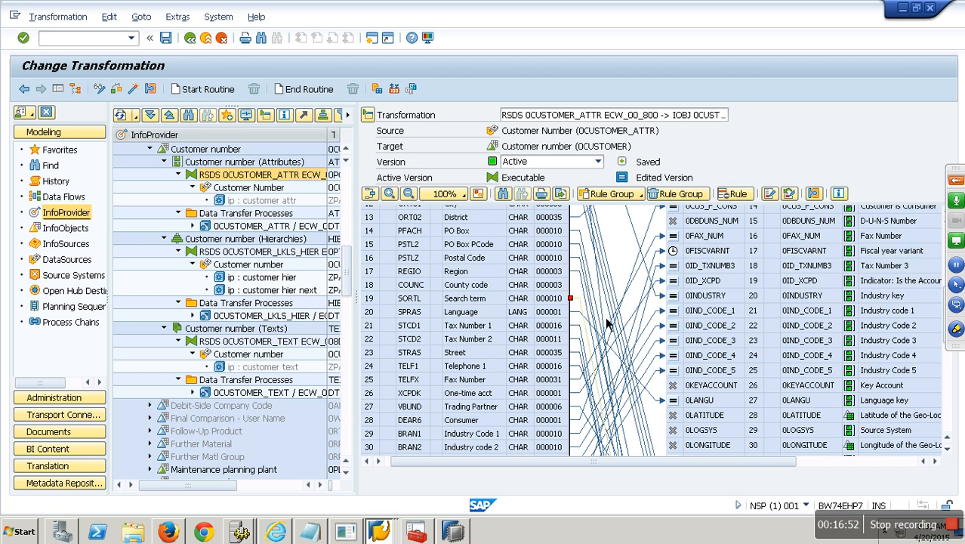
{"action": "scroll", "coordinate": [958, 420], "scroll_direction": "down", "scroll_amount": 5}
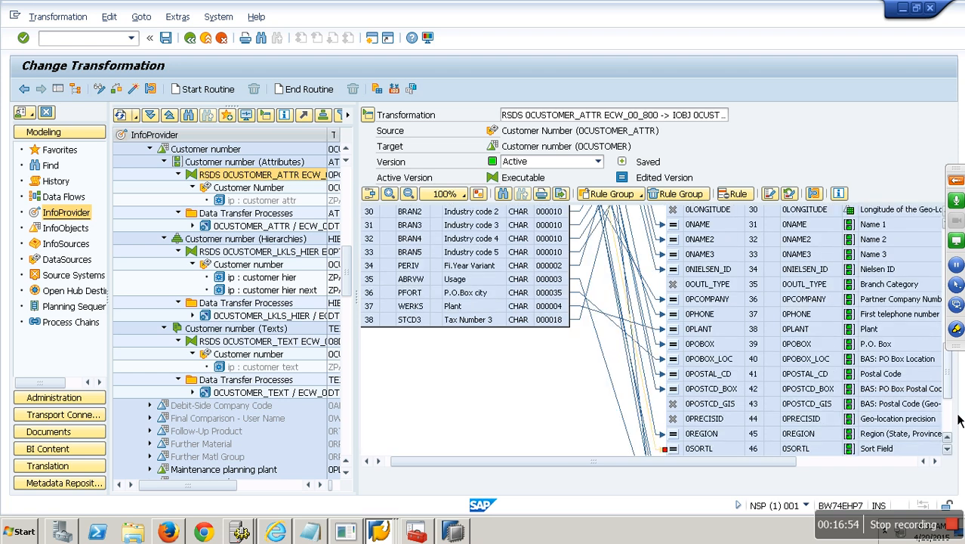
{"action": "right_click", "coordinate": [714, 449]}
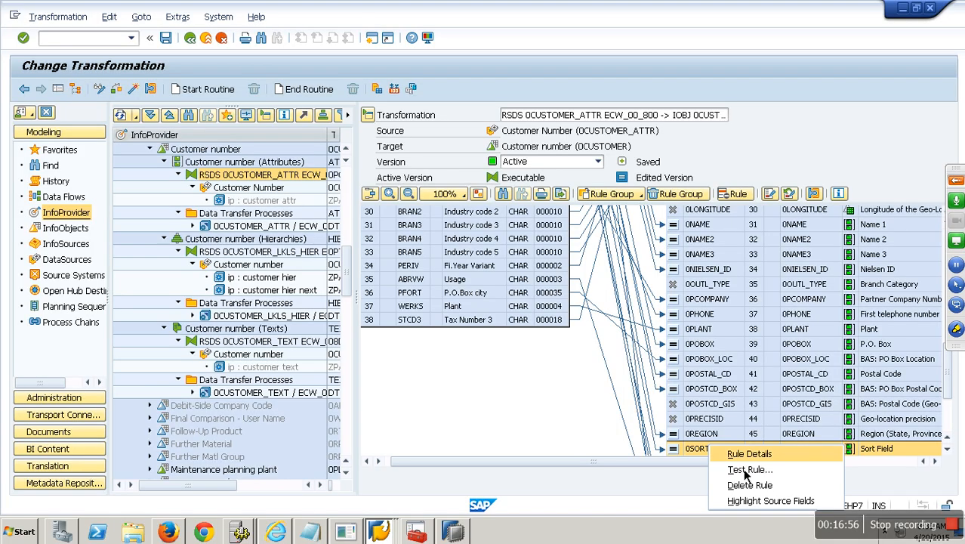
{"action": "left_click", "coordinate": [749, 485]}
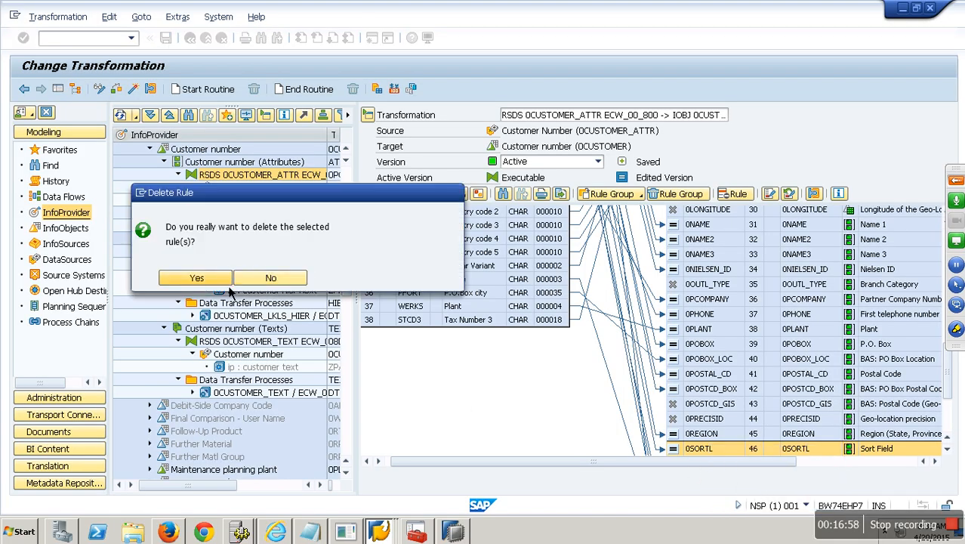
{"action": "left_click", "coordinate": [225, 282]}
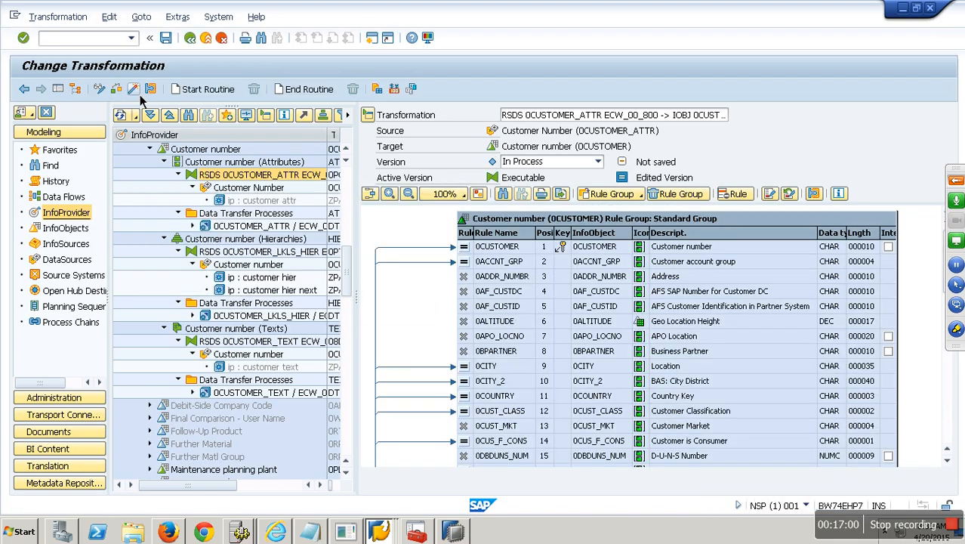
Step: Activate the changed transformation and display the 0CUSTOMER_ATTR DTP
{"action": "left_click", "coordinate": [140, 95]}
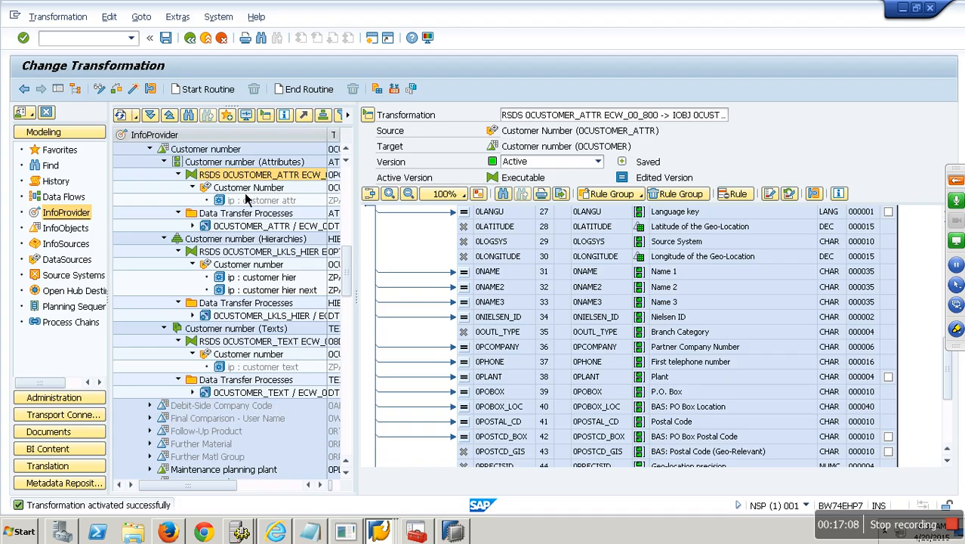
{"action": "left_click", "coordinate": [257, 228]}
{"action": "double_click", "coordinate": [278, 231]}
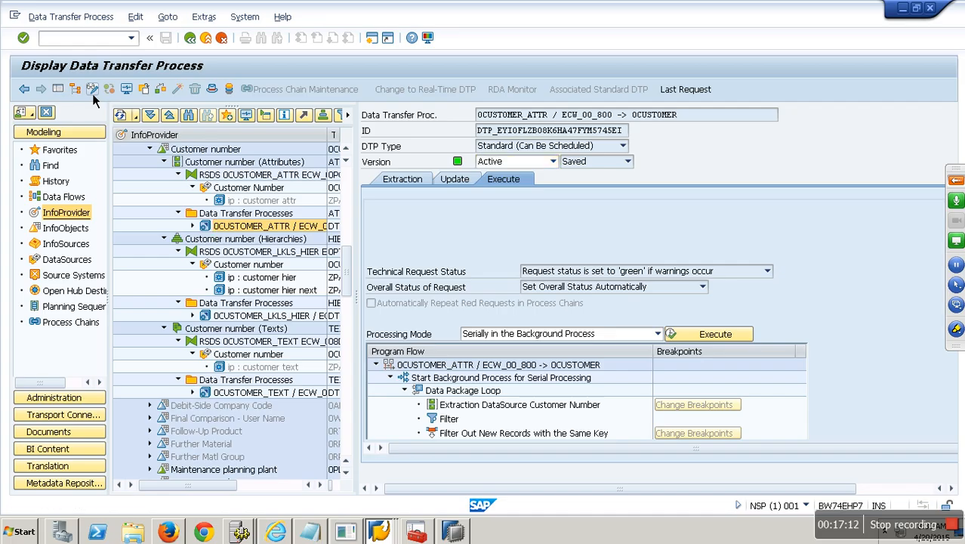
Step: Reactivate the 0CUSTOMER_ATTR DTP, accepting the check warning, and execute it
{"action": "left_click", "coordinate": [92, 90]}
{"action": "left_click", "coordinate": [180, 91]}
{"action": "left_click", "coordinate": [217, 277]}
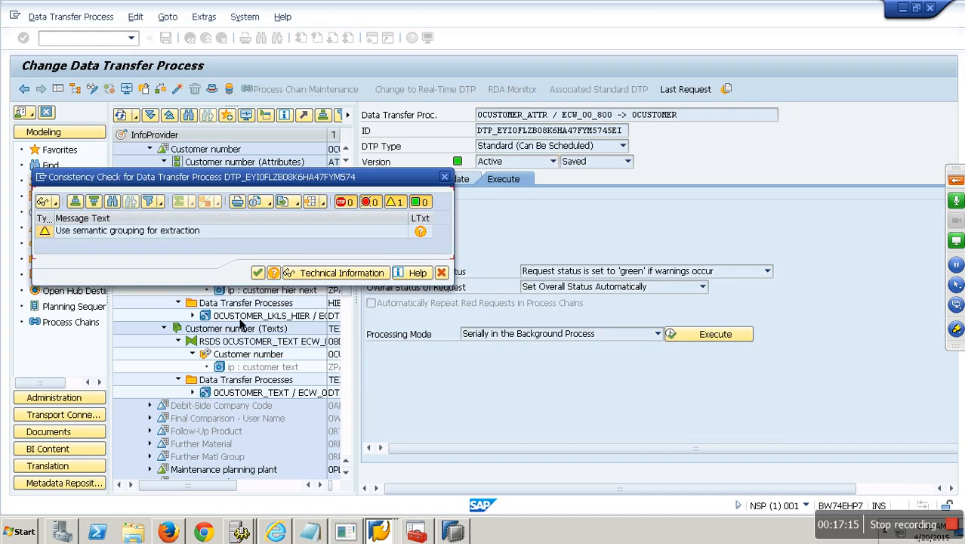
{"action": "left_click", "coordinate": [257, 273]}
{"action": "left_click", "coordinate": [712, 339]}
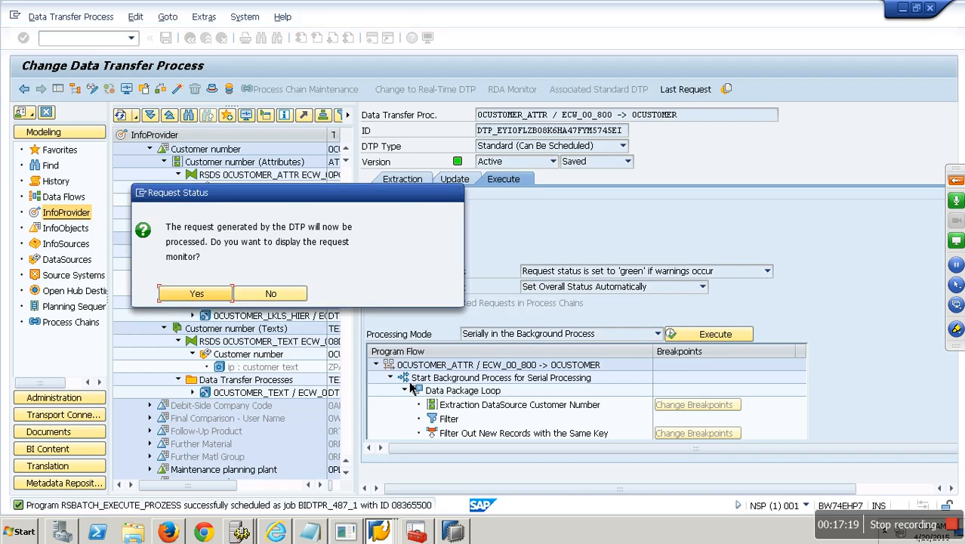
Step: Inspect request 487's error messages, showing the invalid 0TAX_NUMB2 value, then exit
{"action": "left_click", "coordinate": [194, 293]}
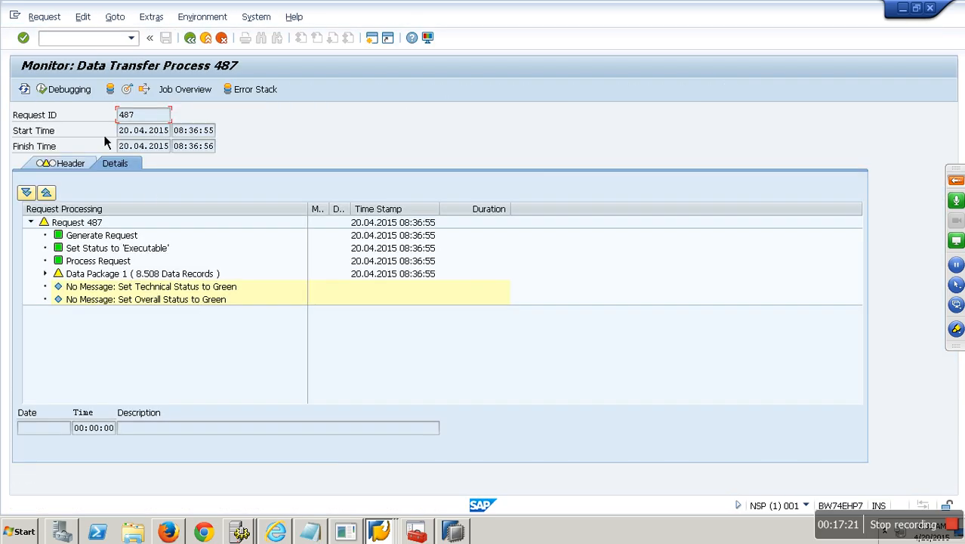
{"action": "left_click", "coordinate": [28, 90]}
{"action": "left_click", "coordinate": [45, 274]}
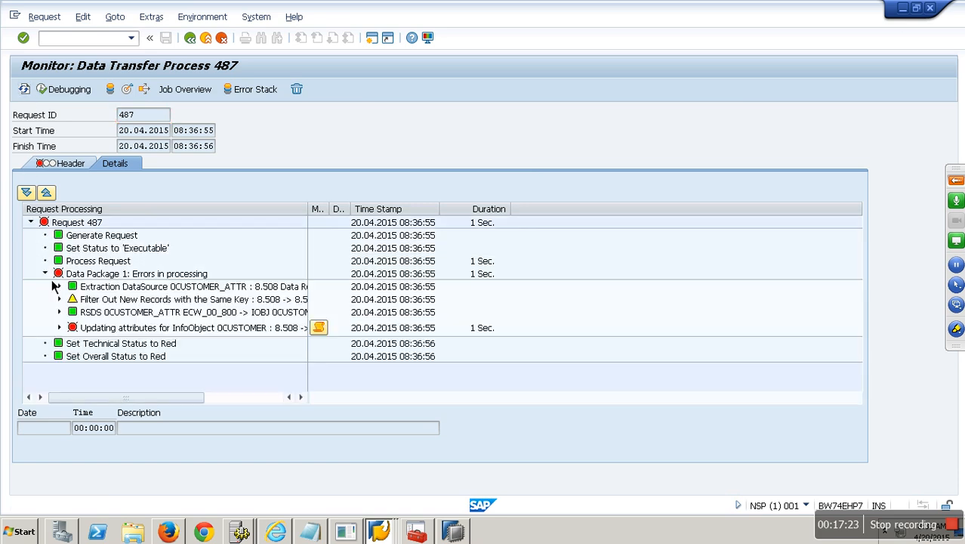
{"action": "left_click", "coordinate": [59, 327]}
{"action": "left_click", "coordinate": [186, 376]}
{"action": "scroll", "coordinate": [295, 375], "scroll_direction": "down", "scroll_amount": 2}
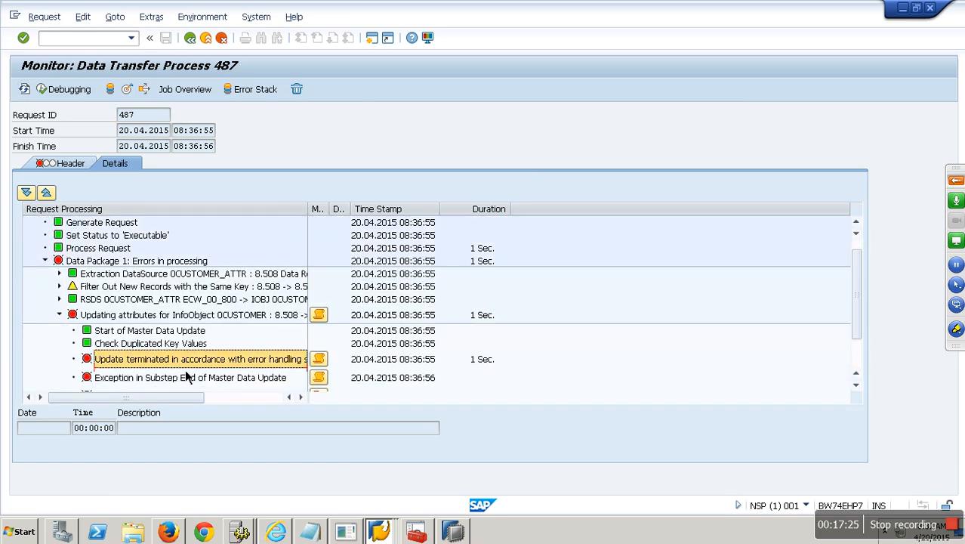
{"action": "left_click", "coordinate": [323, 361]}
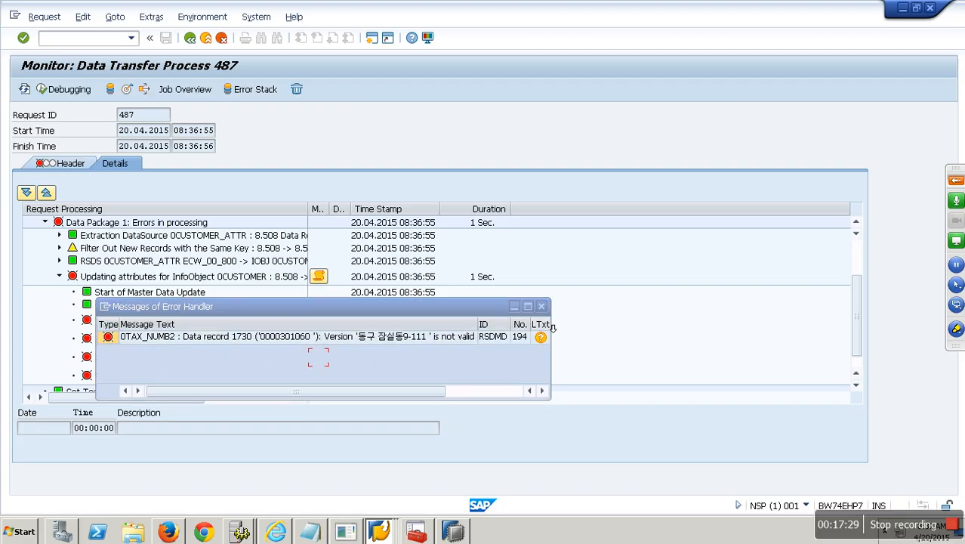
{"action": "left_click", "coordinate": [542, 307]}
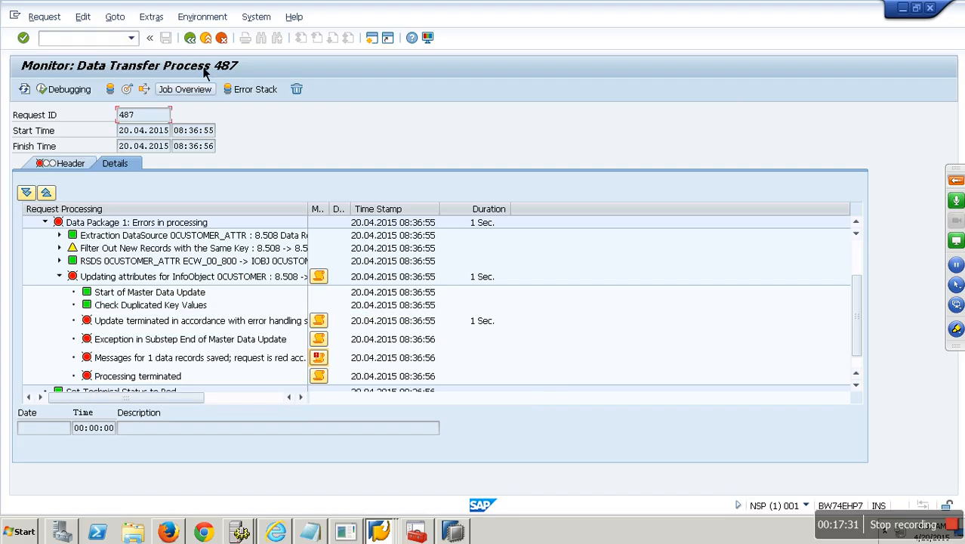
{"action": "left_click", "coordinate": [212, 39]}
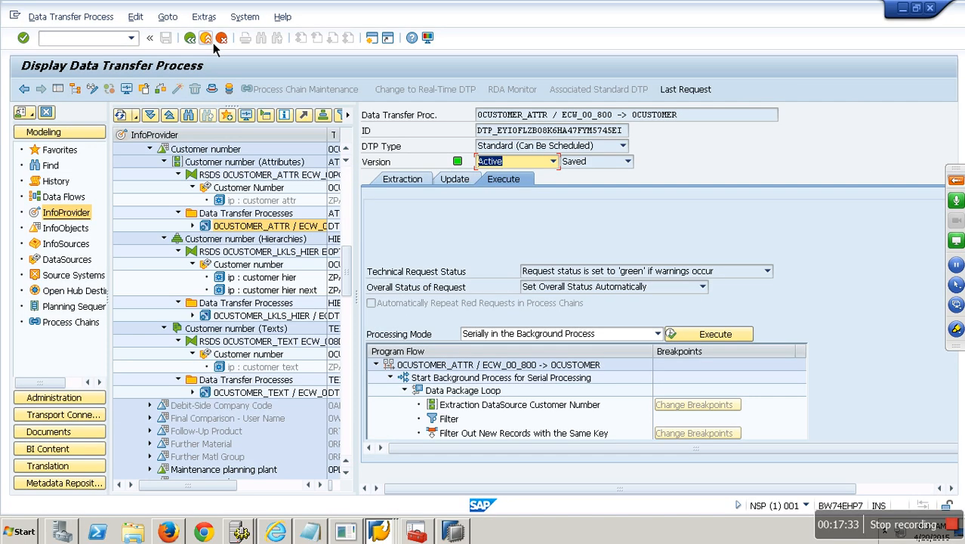
Step: Delete the STCD tax number mapping lines, including STCD2, from the 0CUSTOMER_ATTR transformation
{"action": "right_click", "coordinate": [260, 179]}
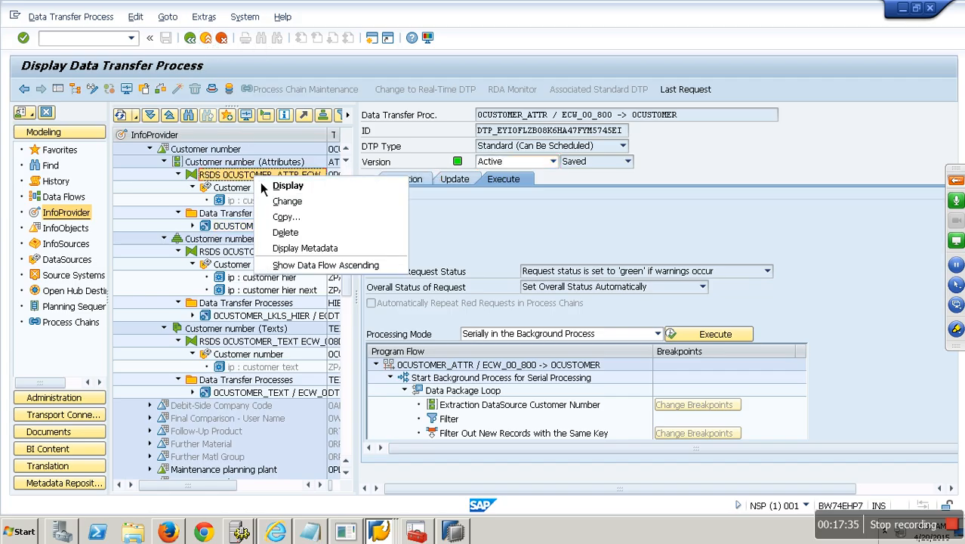
{"action": "left_click", "coordinate": [297, 210]}
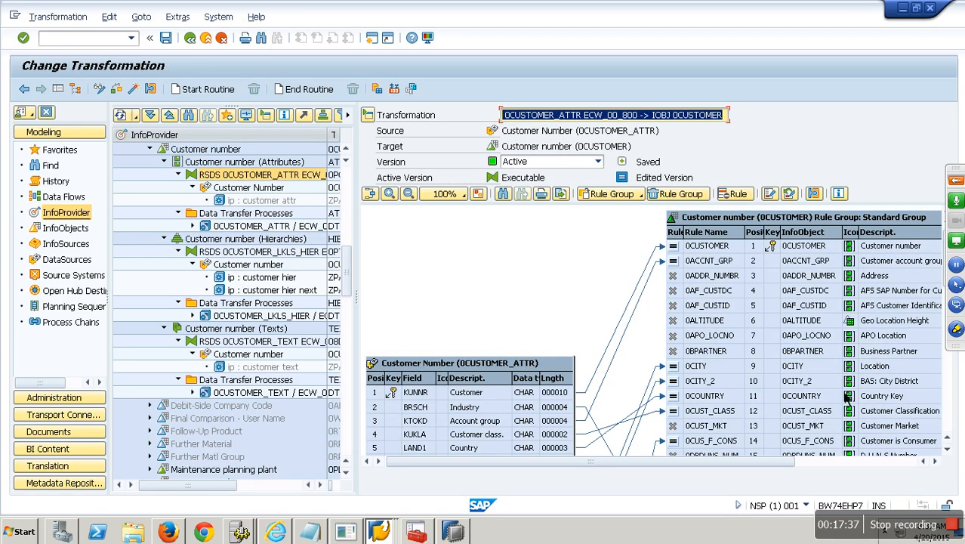
{"action": "scroll", "coordinate": [956, 415], "scroll_direction": "down", "scroll_amount": 5}
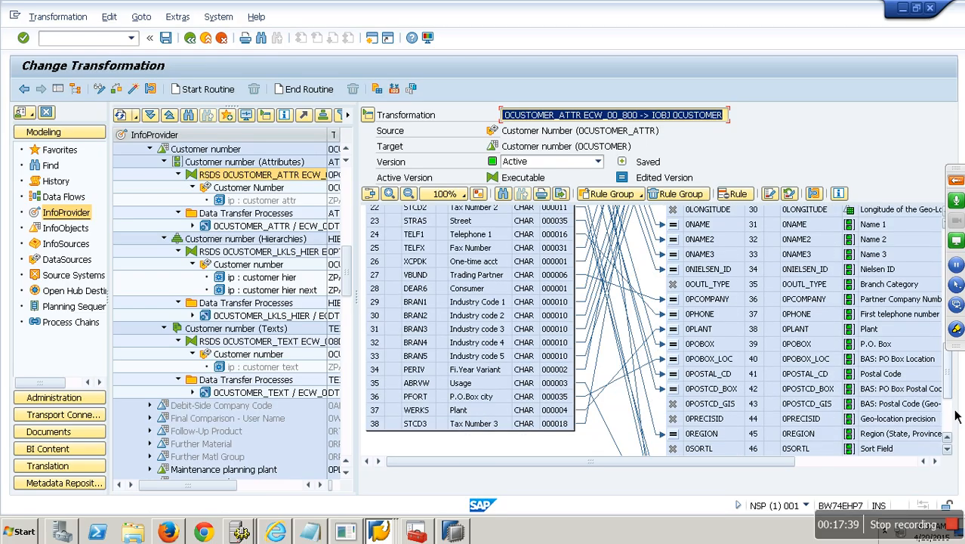
{"action": "left_click", "coordinate": [434, 358]}
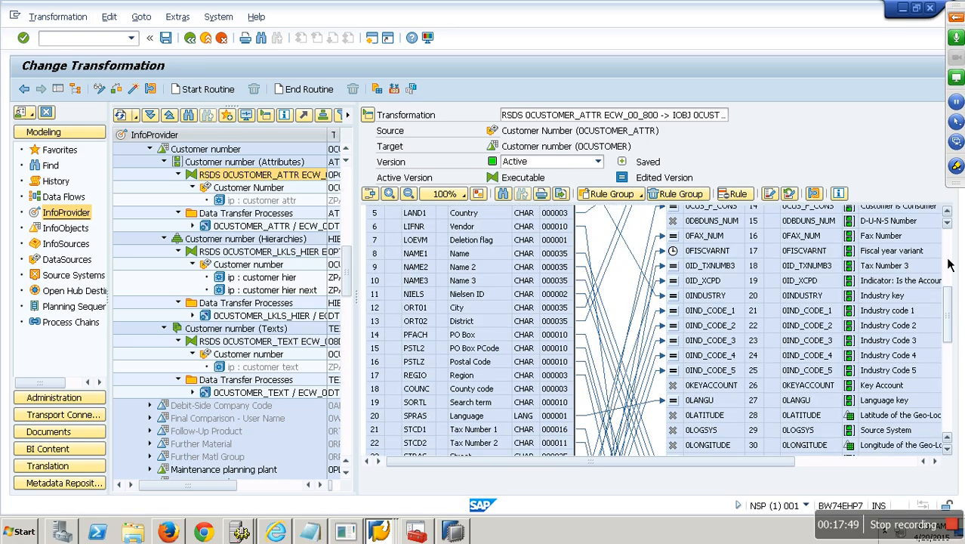
{"action": "left_click", "coordinate": [594, 441]}
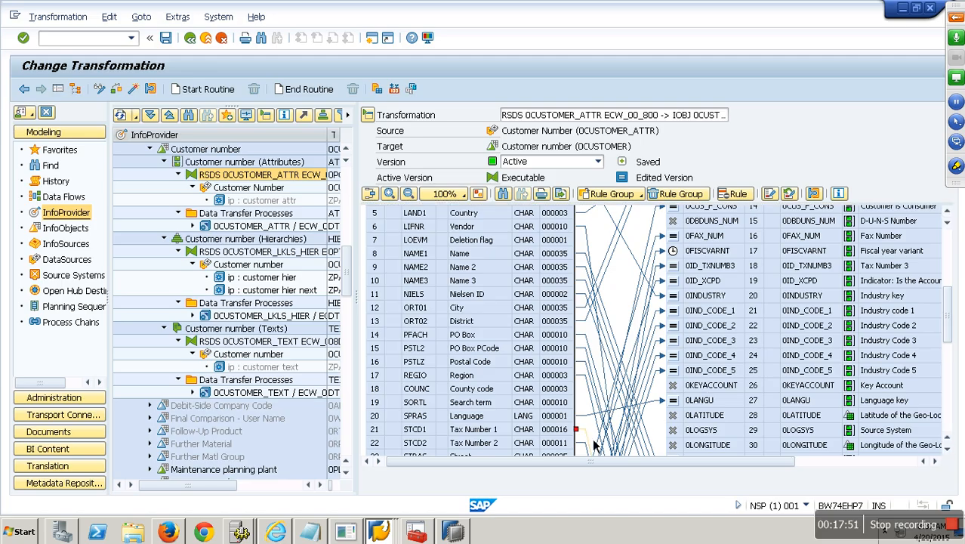
{"action": "right_click", "coordinate": [594, 445]}
{"action": "left_click", "coordinate": [627, 455]}
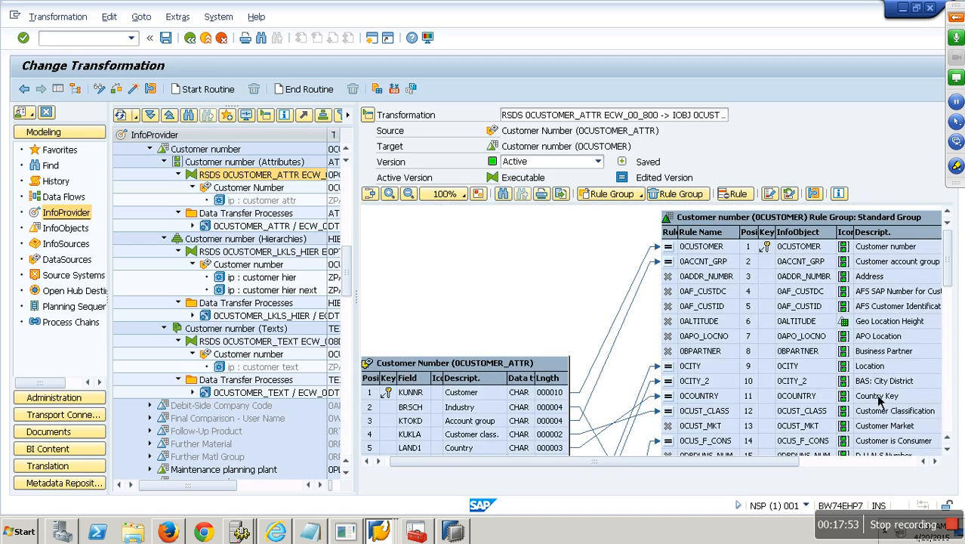
{"action": "scroll", "coordinate": [955, 394], "scroll_direction": "down", "scroll_amount": 5}
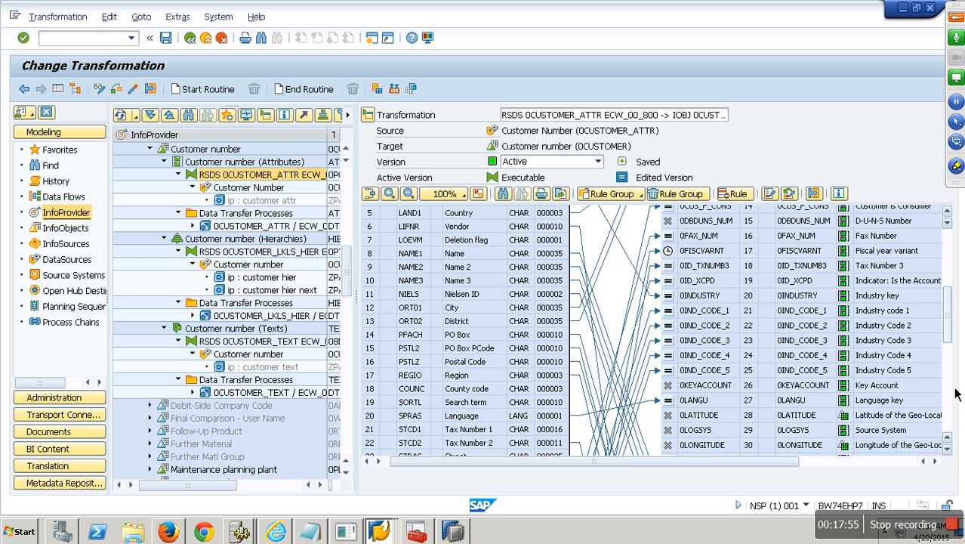
{"action": "right_click", "coordinate": [575, 443]}
{"action": "left_click", "coordinate": [625, 465]}
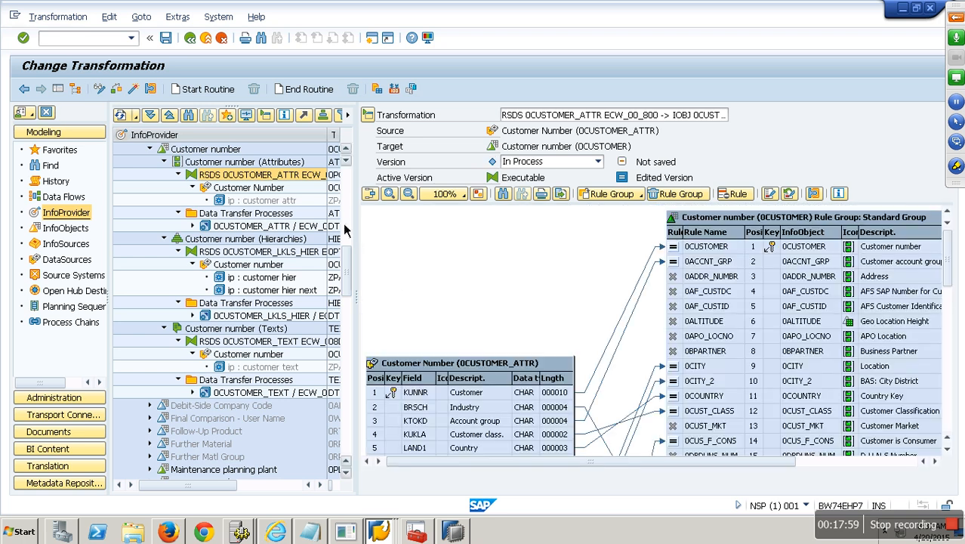
Step: Activate the transformation, accepting the 0LOGSYS warning
{"action": "left_click", "coordinate": [137, 95]}
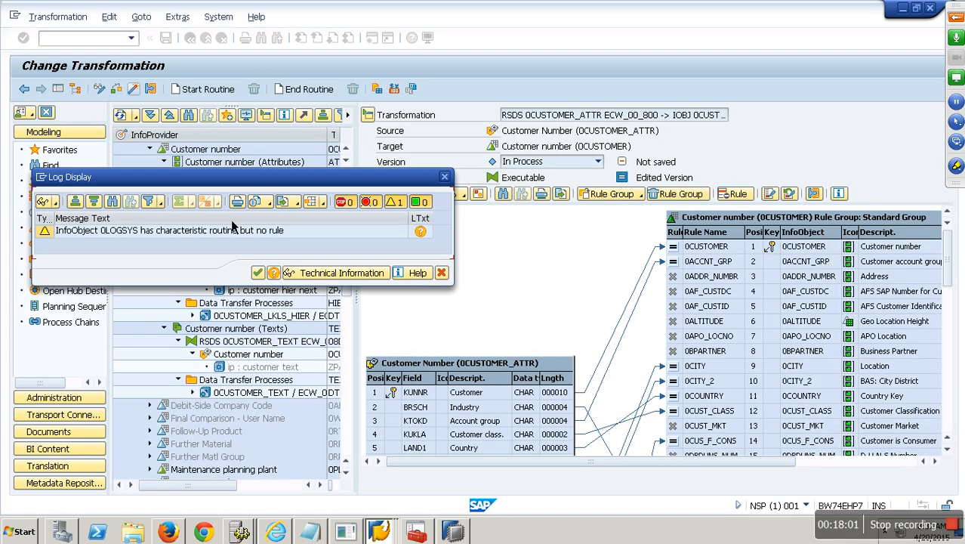
{"action": "left_click", "coordinate": [258, 273]}
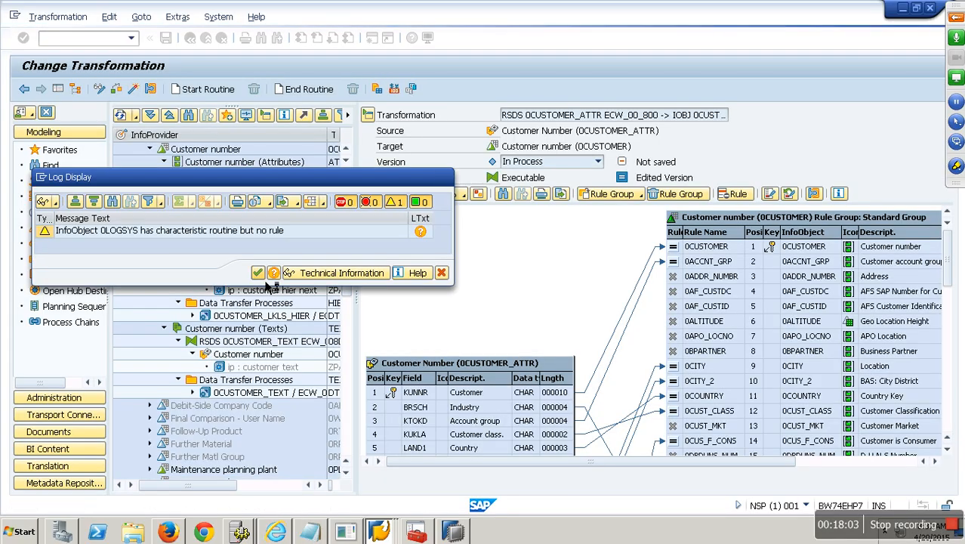
{"action": "right_click", "coordinate": [253, 226]}
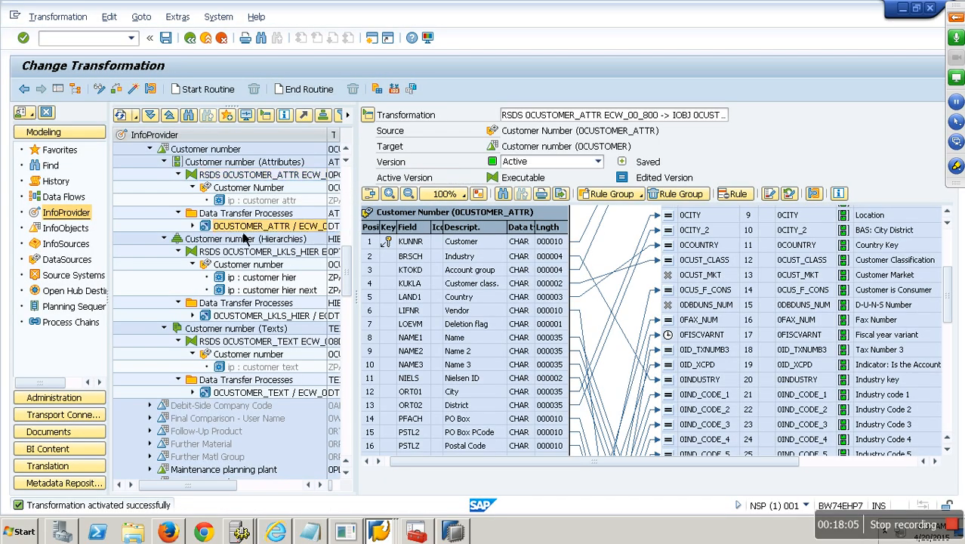
Step: Re-activate and execute the 0CUSTOMER_ATTR DTP, deleting the previous red request
{"action": "left_click", "coordinate": [270, 251]}
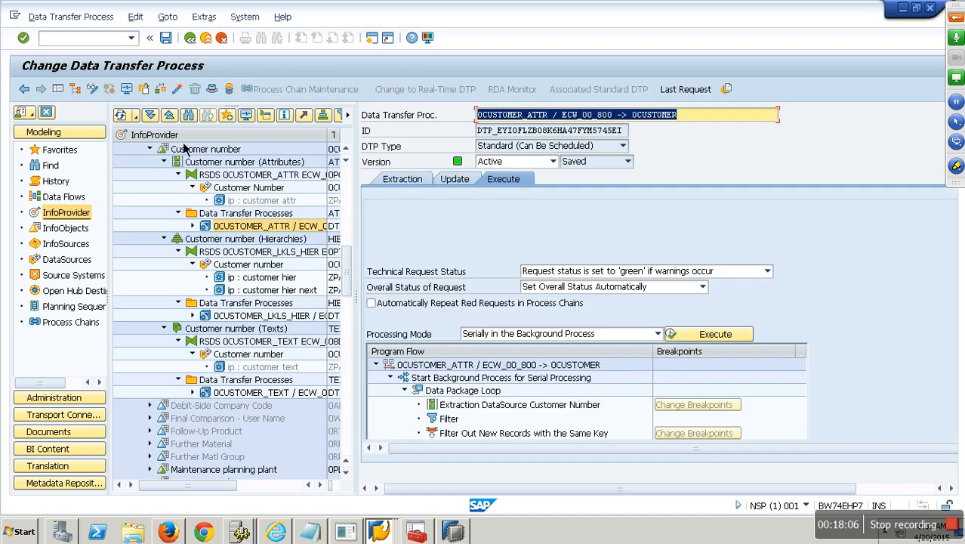
{"action": "left_click", "coordinate": [177, 90]}
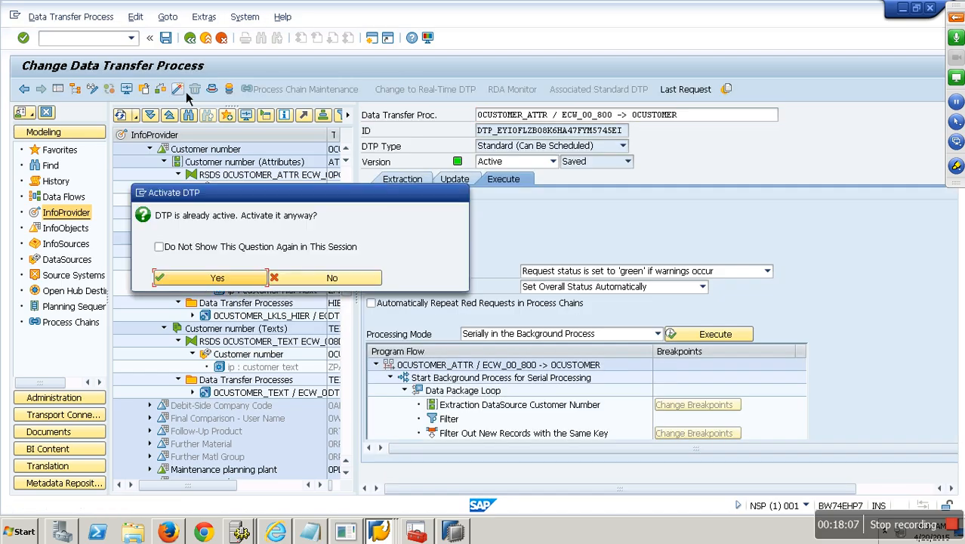
{"action": "left_click", "coordinate": [254, 277]}
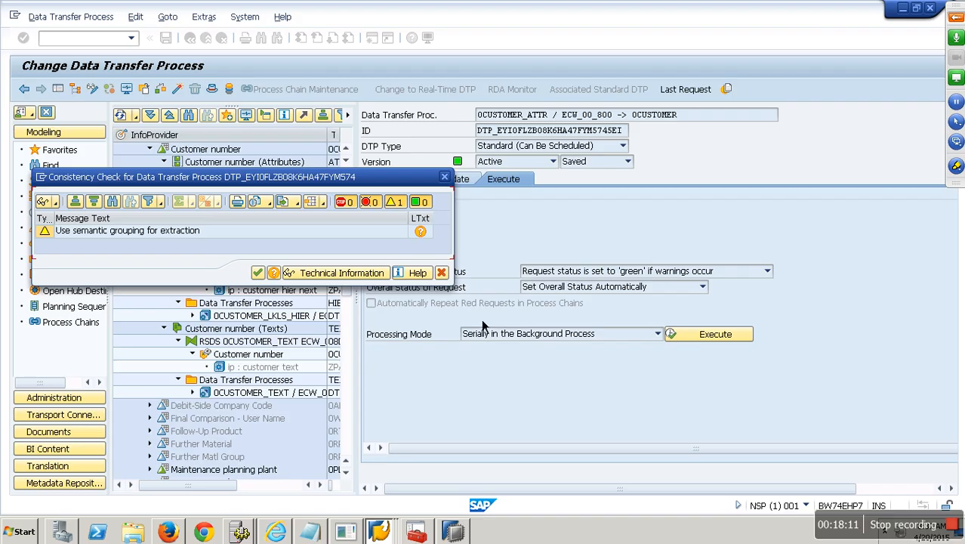
{"action": "left_click", "coordinate": [258, 272]}
{"action": "left_click", "coordinate": [714, 333]}
{"action": "left_click", "coordinate": [196, 309]}
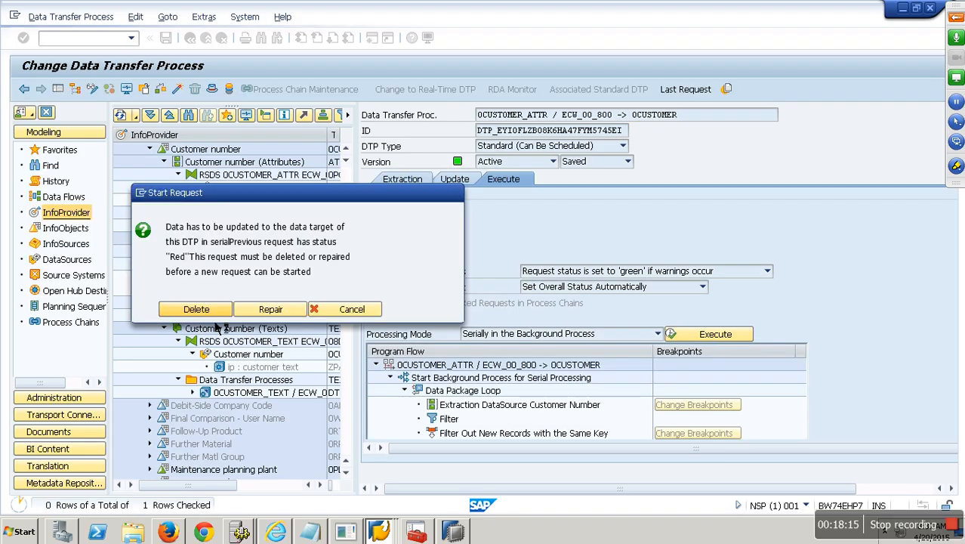
{"action": "left_click", "coordinate": [215, 300]}
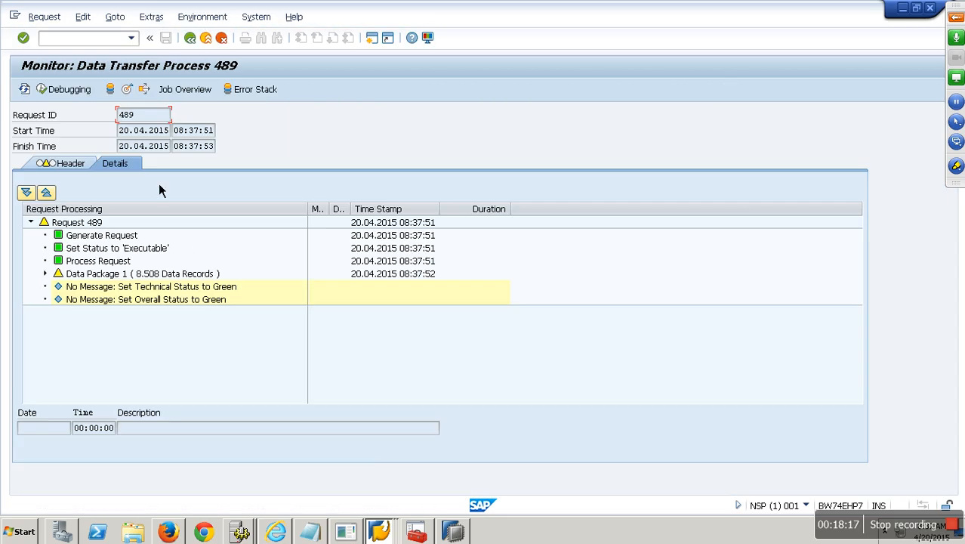
Step: Review the error messages of red request 489 in the monitor, then exit
{"action": "left_click", "coordinate": [34, 91]}
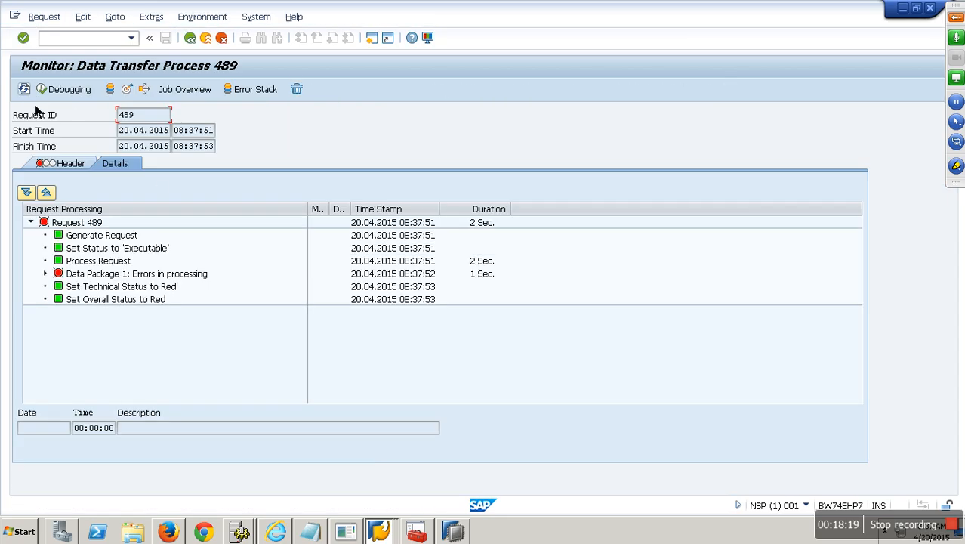
{"action": "left_click", "coordinate": [44, 273]}
{"action": "left_click", "coordinate": [59, 327]}
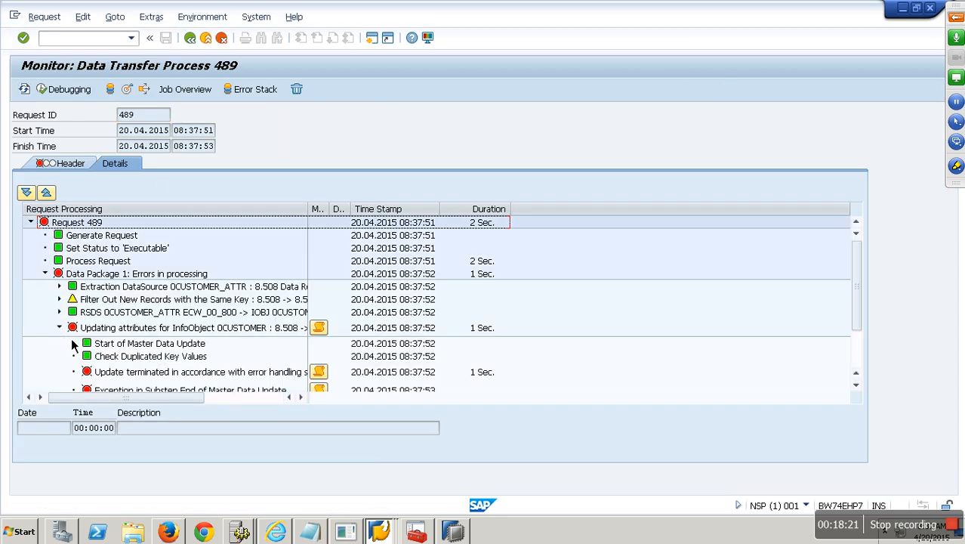
{"action": "scroll", "coordinate": [233, 377], "scroll_direction": "down", "scroll_amount": 4}
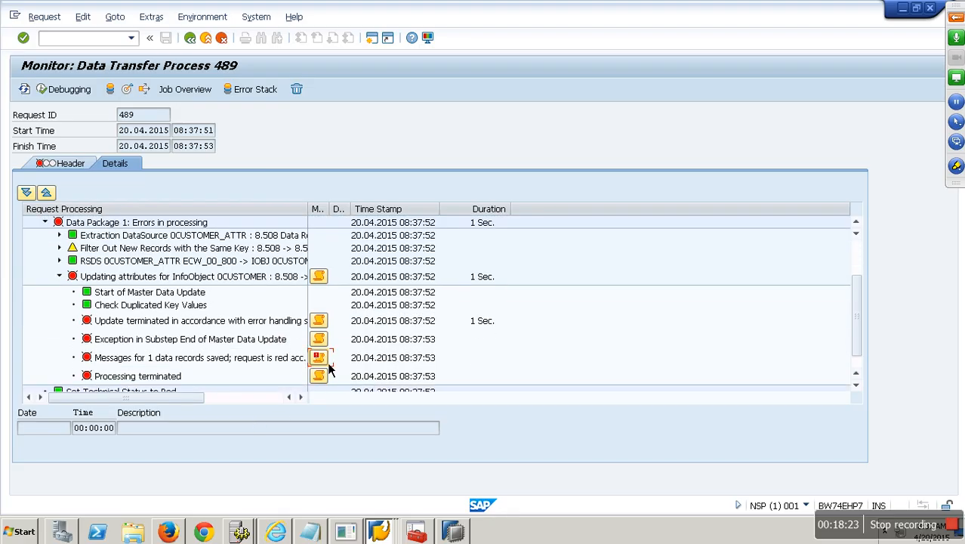
{"action": "left_click", "coordinate": [319, 358]}
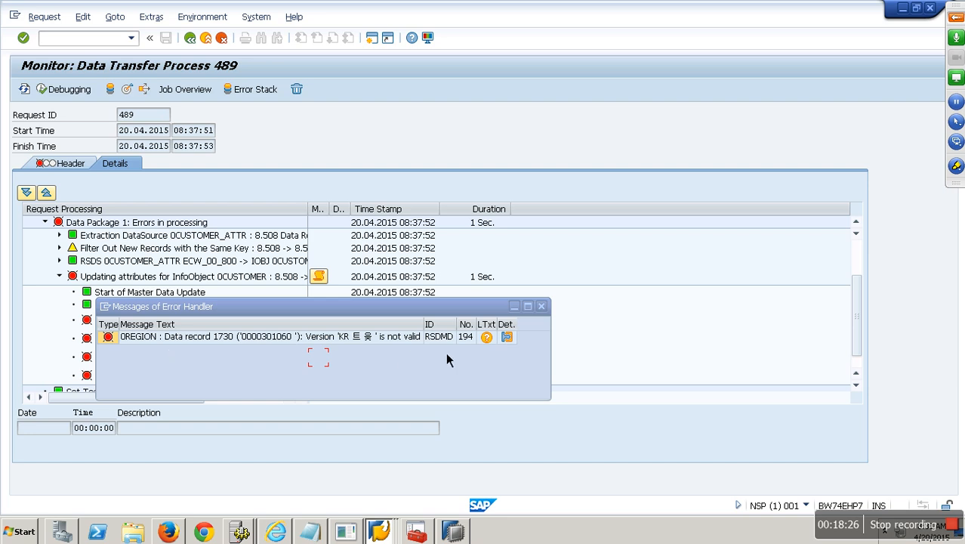
{"action": "left_click", "coordinate": [542, 306]}
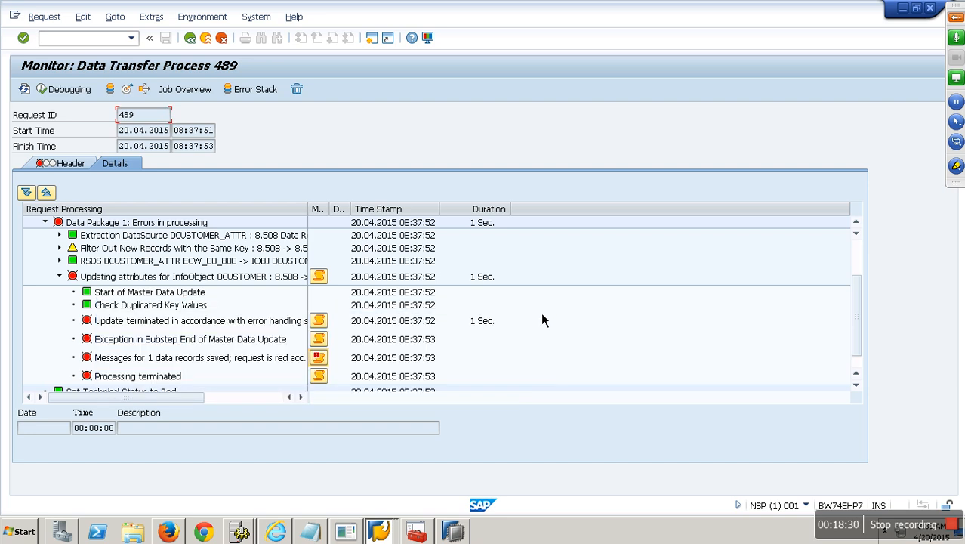
{"action": "left_click", "coordinate": [210, 43]}
Step: Return to the Modeling tree, collapse Customer number, and bring the extraction notes forward
{"action": "left_click", "coordinate": [210, 44]}
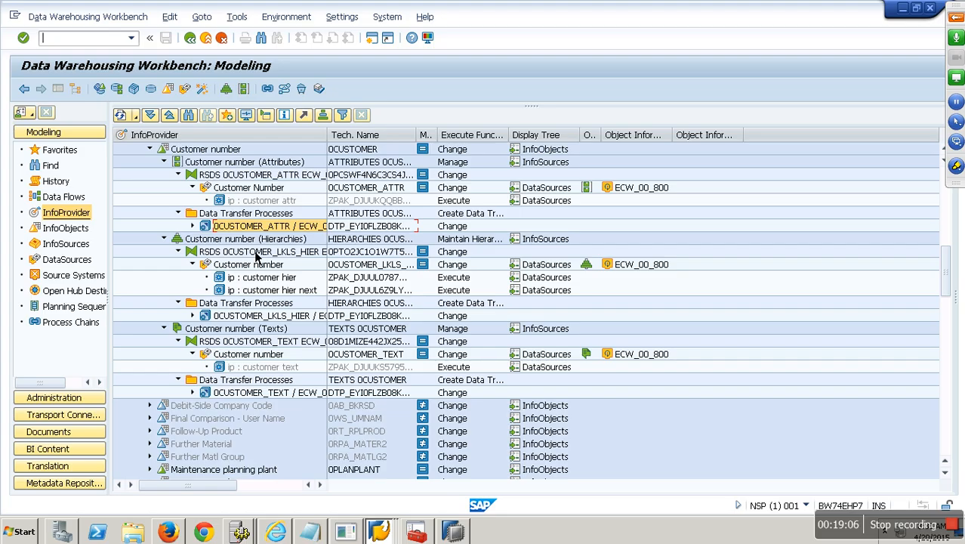
{"action": "left_click", "coordinate": [151, 150]}
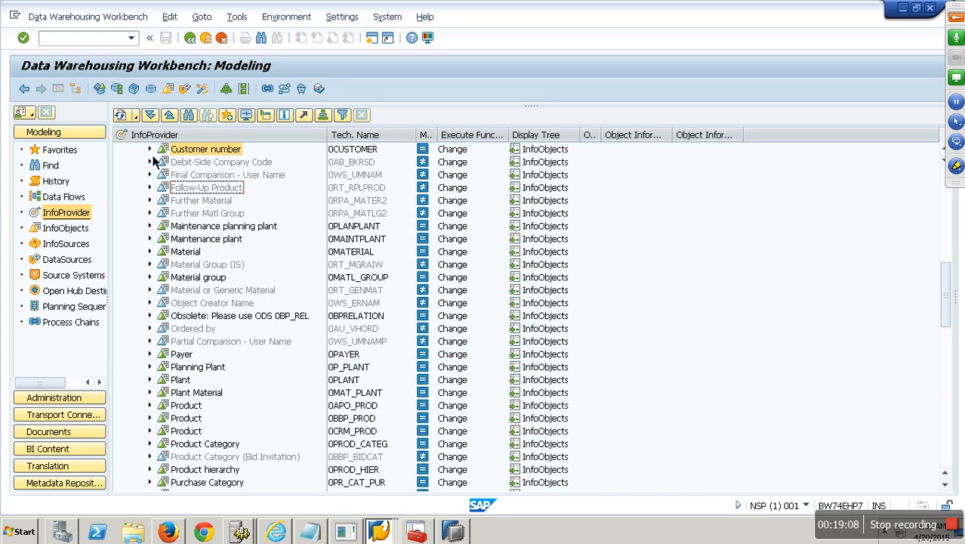
{"action": "left_click", "coordinate": [315, 535]}
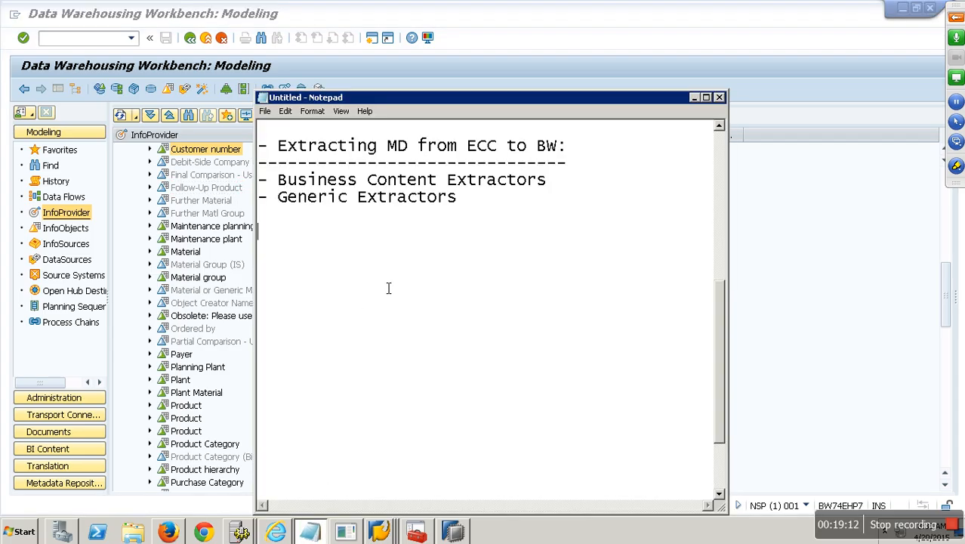
Step: Add the lines 0MATERIAL, COMPANY CODE and CONTROLLING AREA to the Notepad notes
{"action": "type", "text": "0MATERIAL"}
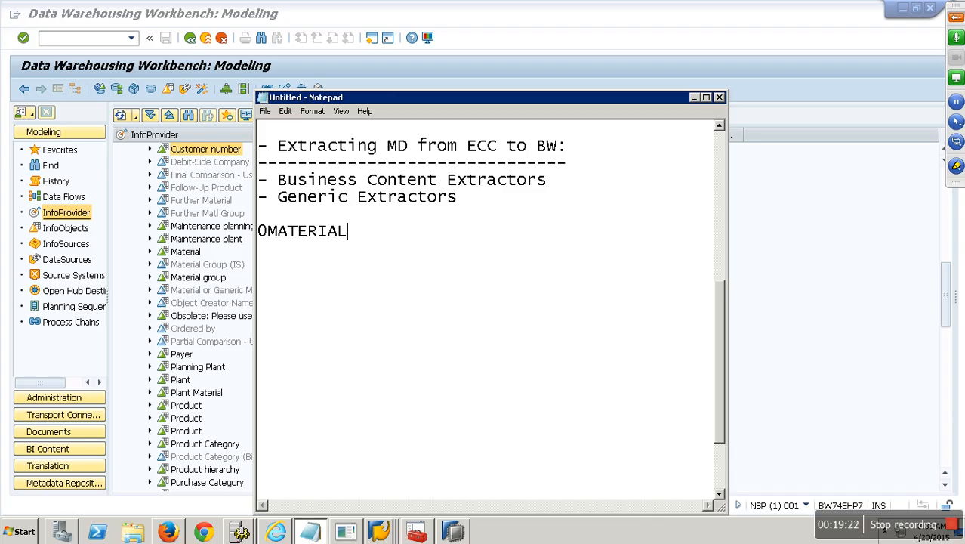
{"action": "key", "text": "Return"}
{"action": "type", "text": "COMPANY CI"}
{"action": "type", "text": "DE"}
{"action": "key", "text": "Return"}
{"action": "key", "text": "BackSpace"}
{"action": "key", "text": "BackSpace"}
{"action": "key", "text": "BackSpace"}
{"action": "key", "text": "BackSpace"}
{"action": "type", "text": "ODE"}
{"action": "key", "text": "Return"}
{"action": "type", "text": "CONTRI"}
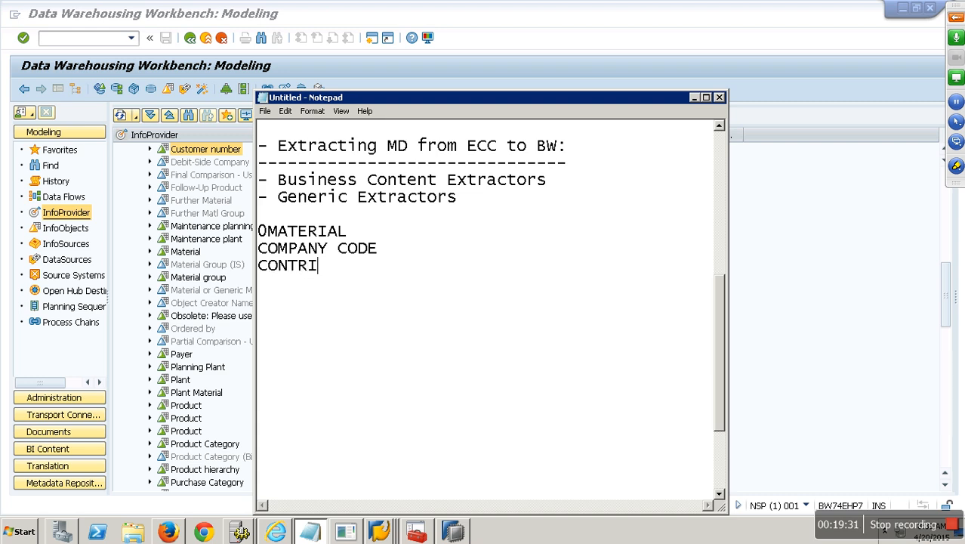
{"action": "key", "text": "BackSpace"}
{"action": "type", "text": "OLLING AREA"}
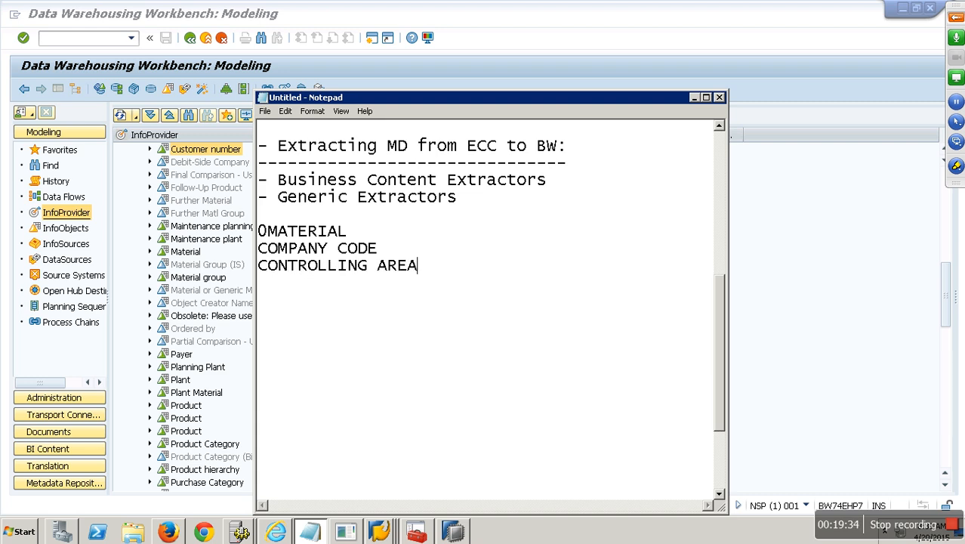
Step: Append '-- OMSL' to the 0MATERIAL line and return to the SAP window
{"action": "left_click", "coordinate": [358, 232]}
{"action": "type", "text": "--"}
{"action": "type", "text": "OMSL"}
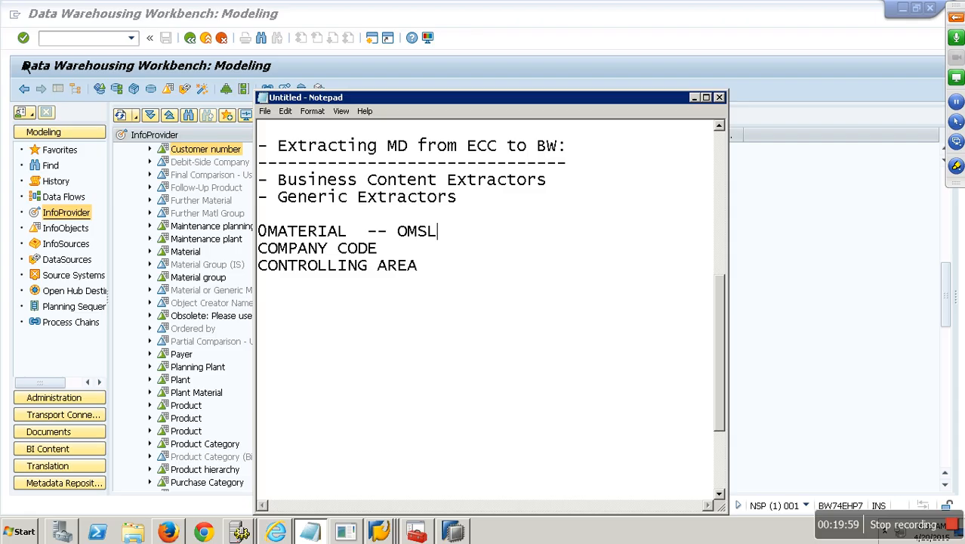
{"action": "left_click", "coordinate": [84, 49]}
{"action": "type", "text": "/"}
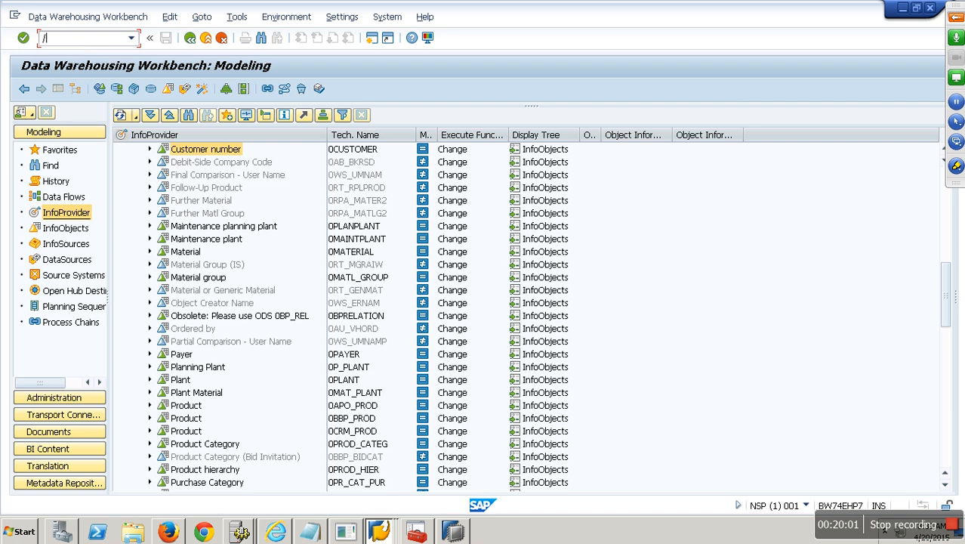
{"action": "type", "text": "NRSA1"}
Step: Set material number length 18 with Leading Zeros and save under a new customizing request
{"action": "key", "text": "Return"}
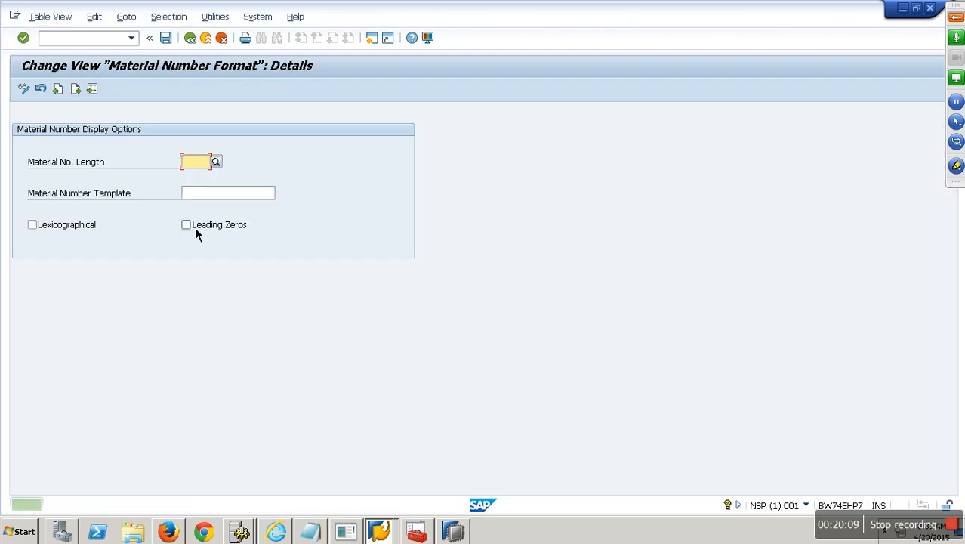
{"action": "key", "text": "F4"}
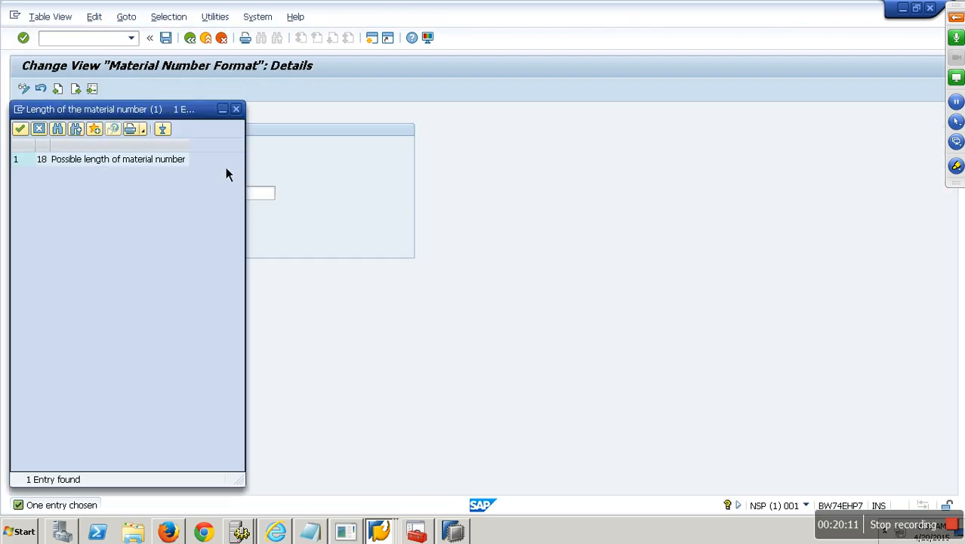
{"action": "double_click", "coordinate": [54, 162]}
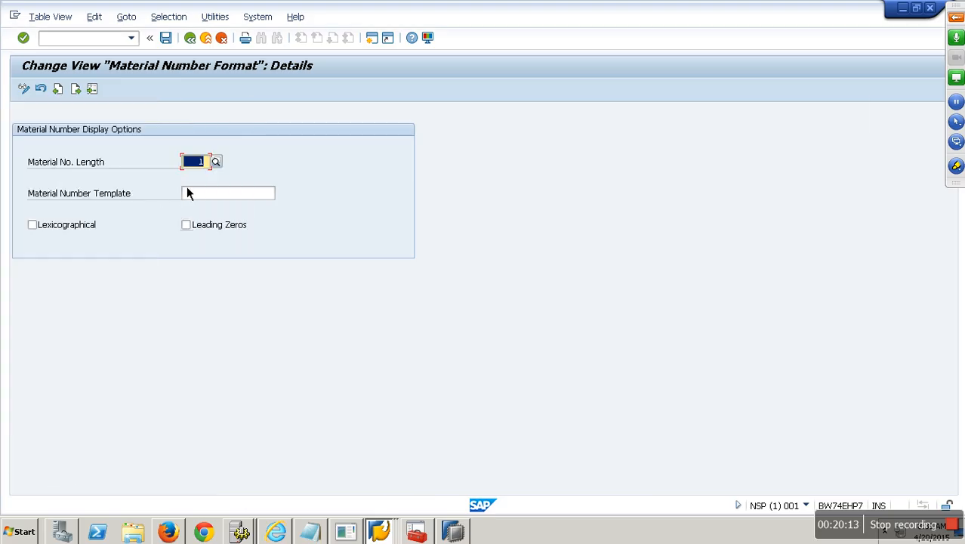
{"action": "type", "text": "8"}
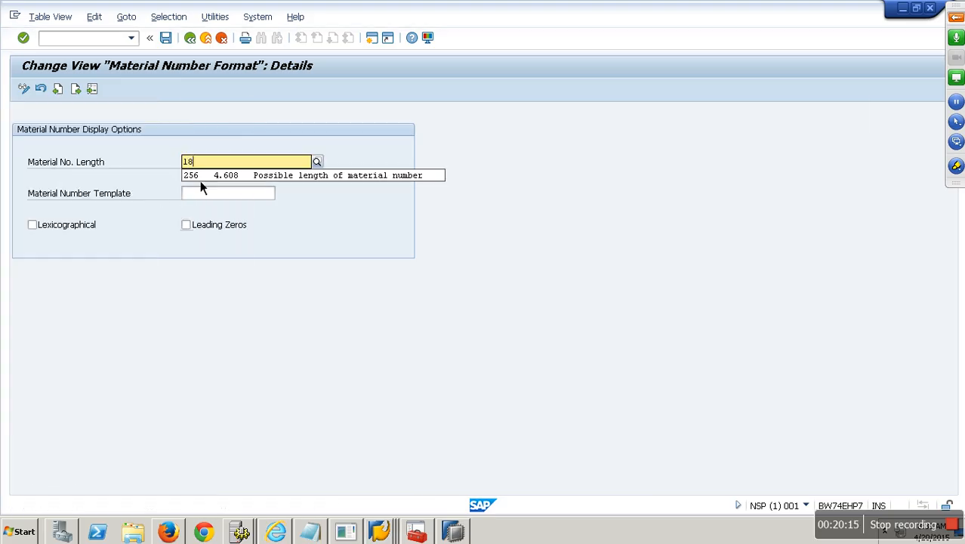
{"action": "key", "text": "Return"}
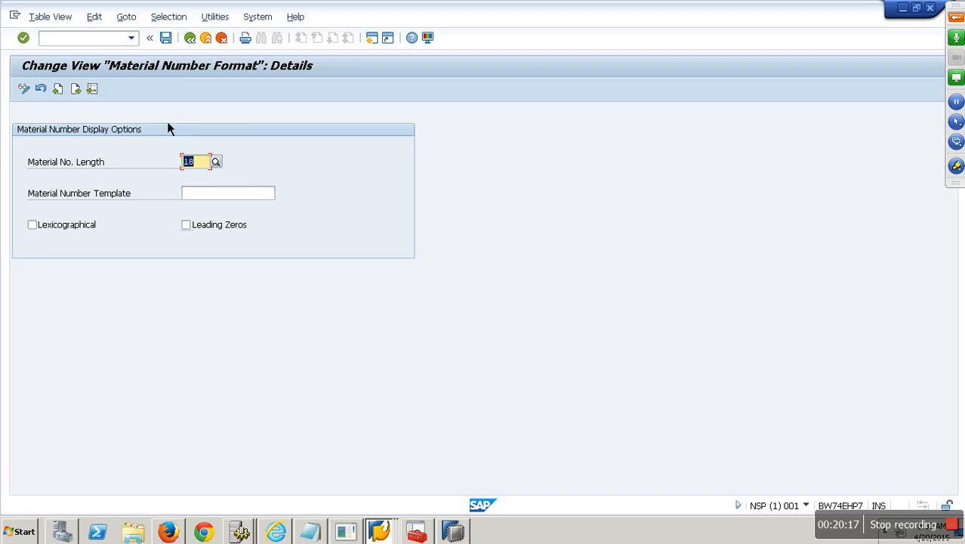
{"action": "left_click", "coordinate": [187, 225]}
{"action": "left_click", "coordinate": [167, 39]}
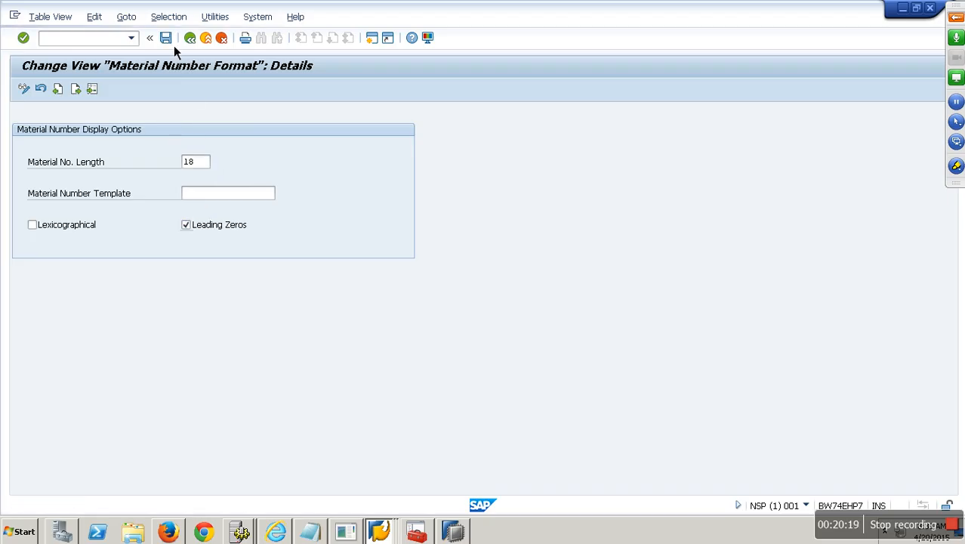
{"action": "left_click", "coordinate": [273, 241]}
{"action": "type", "text": "DFGDF]\\"}
{"action": "key", "text": "Return"}
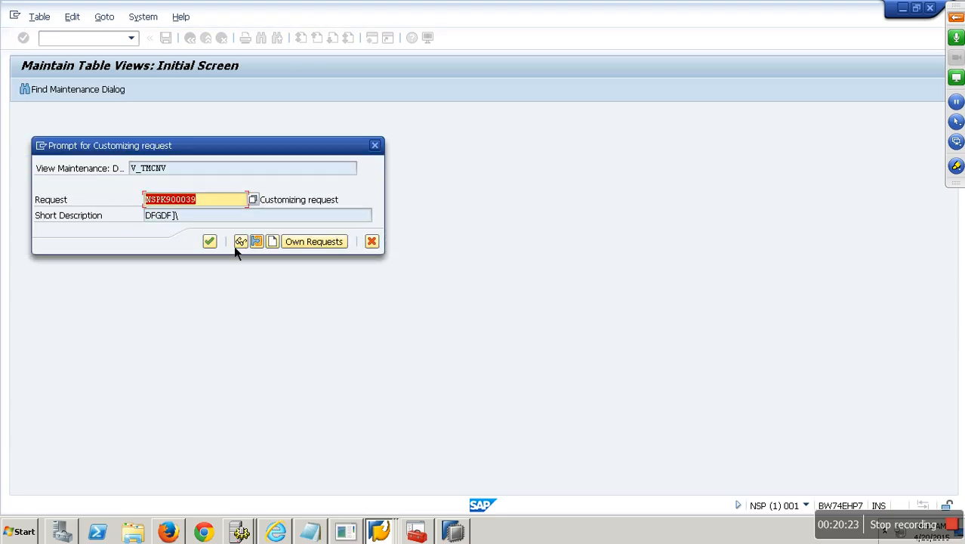
{"action": "left_click", "coordinate": [214, 243]}
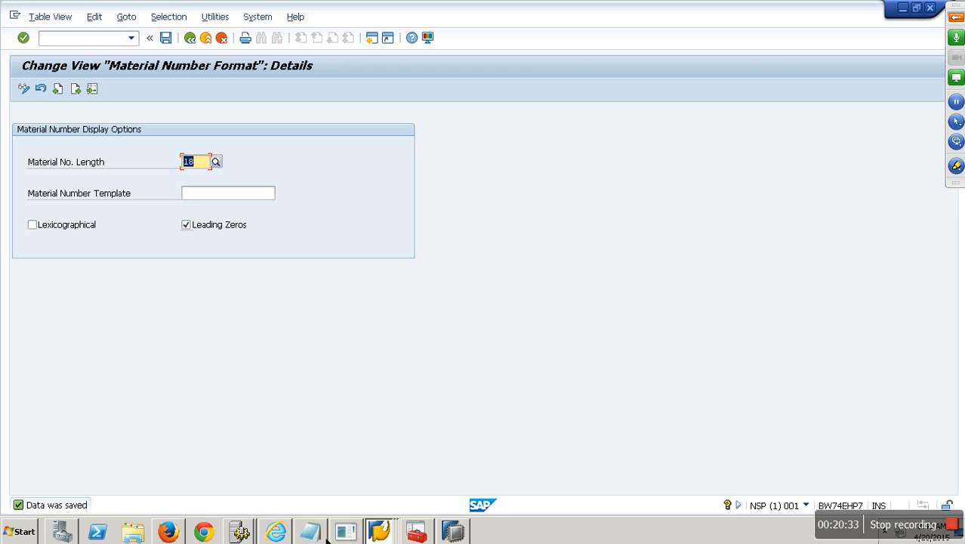
Step: Add a COST CENTER line below CONTROLLING AREA in the Notepad notes
{"action": "left_click", "coordinate": [310, 531]}
{"action": "left_click", "coordinate": [452, 265]}
{"action": "key", "text": "Return"}
{"action": "key", "text": "Return"}
{"action": "type", "text": "COST CENTER"}
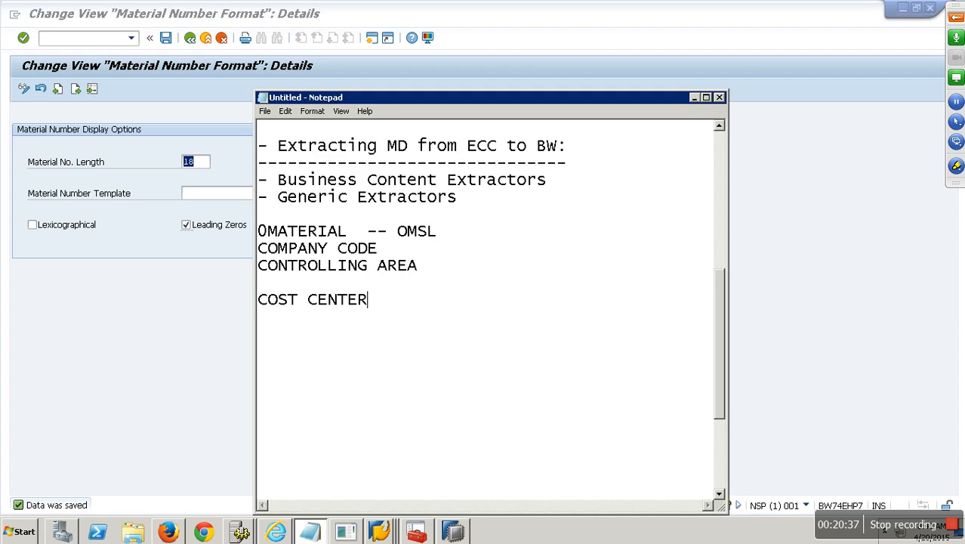
Step: Add GL ACCOUNT, VENDOR, DOCUMNET TYPE, DOCUMNET CATEGORY, Customer Sales and Mat plant lines
{"action": "key", "text": "Return"}
{"action": "type", "text": "GL ACCOUNT"}
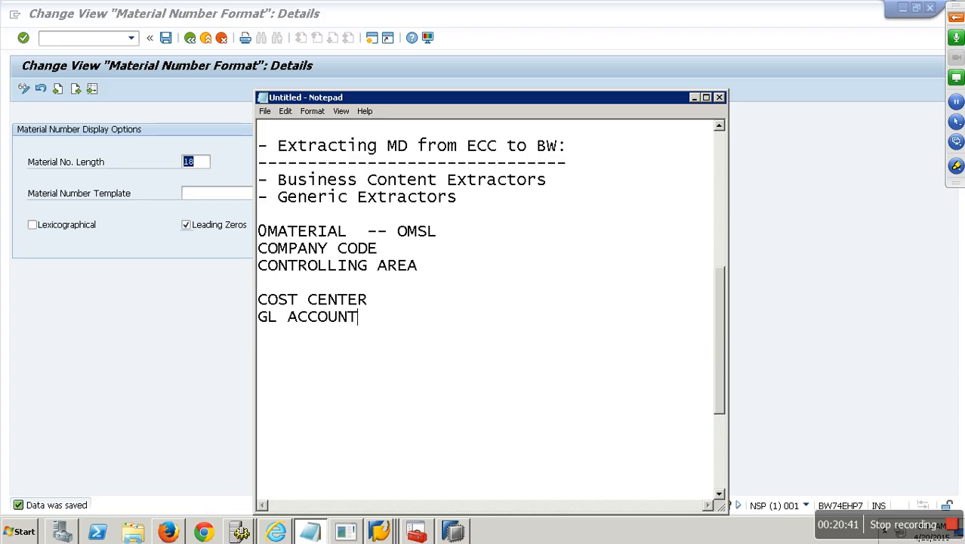
{"action": "key", "text": "Return"}
{"action": "type", "text": "VENDOR"}
{"action": "key", "text": "Return"}
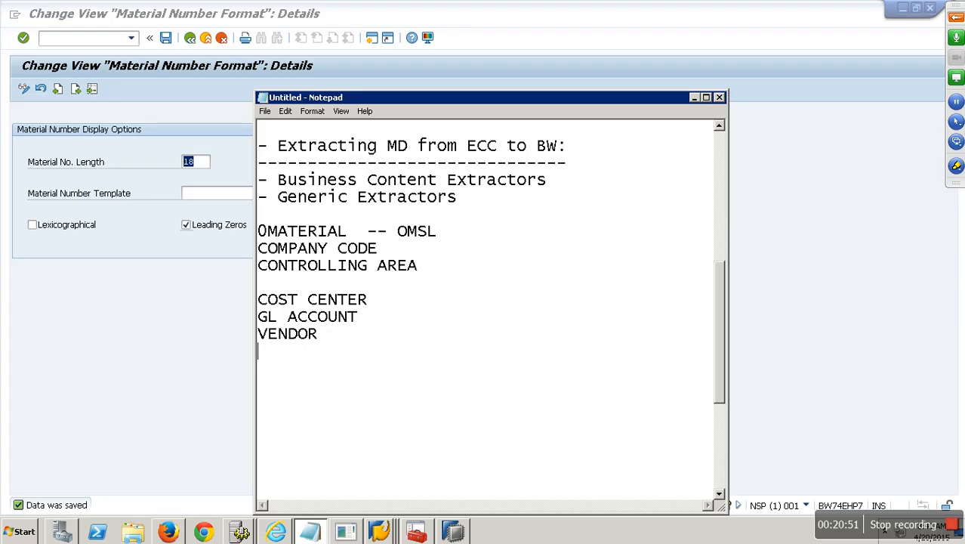
{"action": "type", "text": "DOCUMNET TYPE"}
{"action": "key", "text": "Return"}
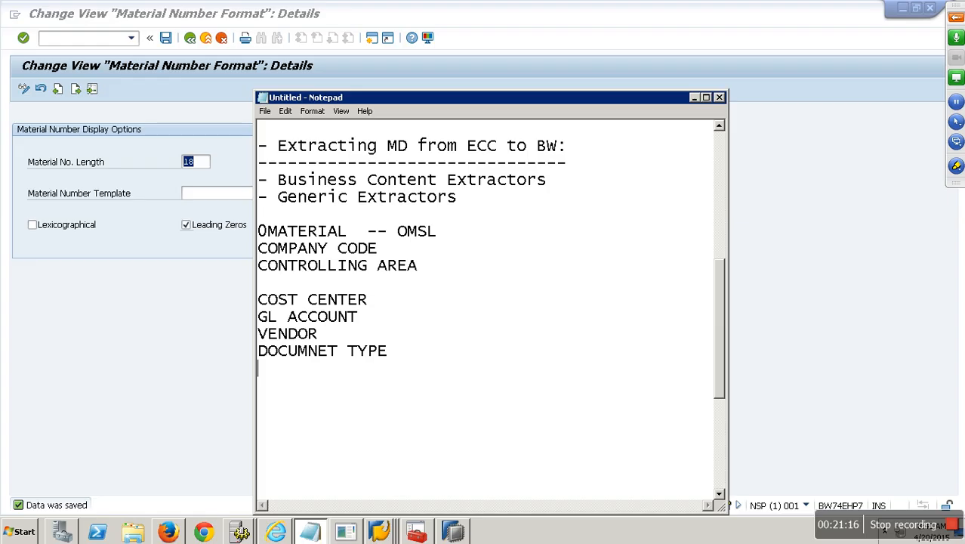
{"action": "type", "text": "DOCUM"}
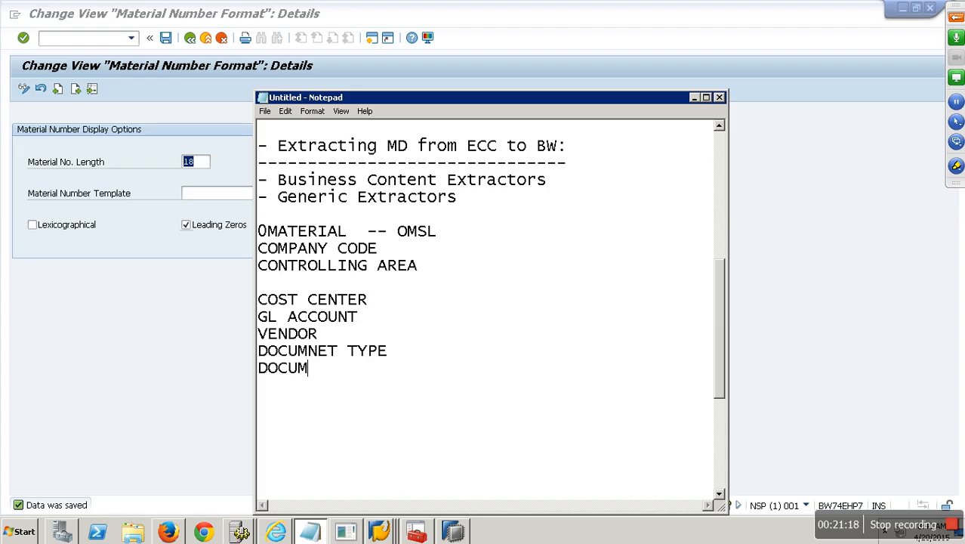
{"action": "type", "text": "NET CATEGORY"}
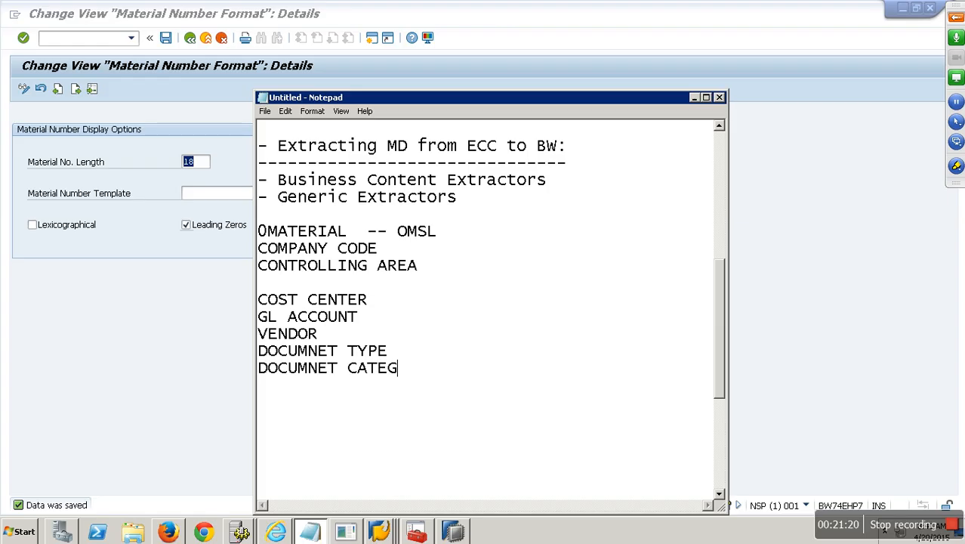
{"action": "key", "text": "Return"}
{"action": "key", "text": "Return"}
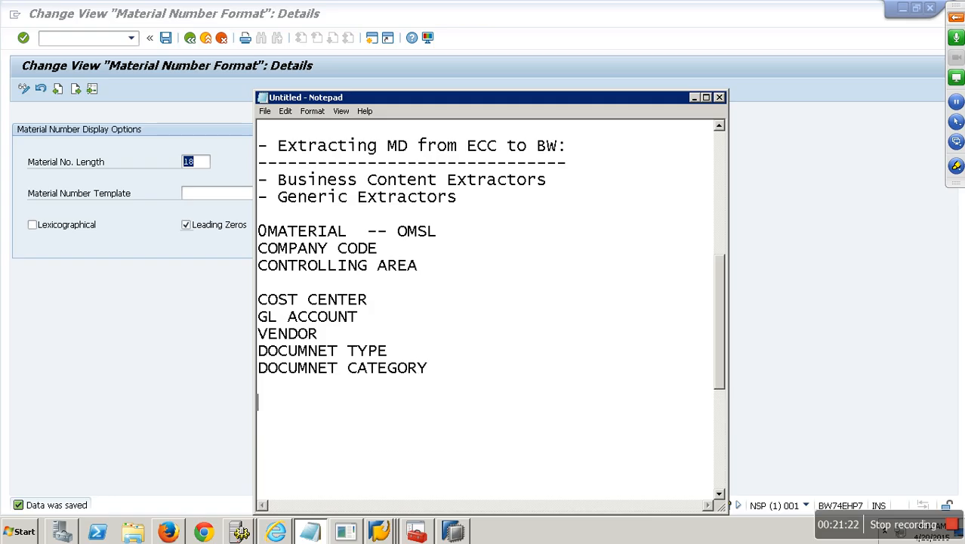
{"action": "type", "text": "Customer Sales"}
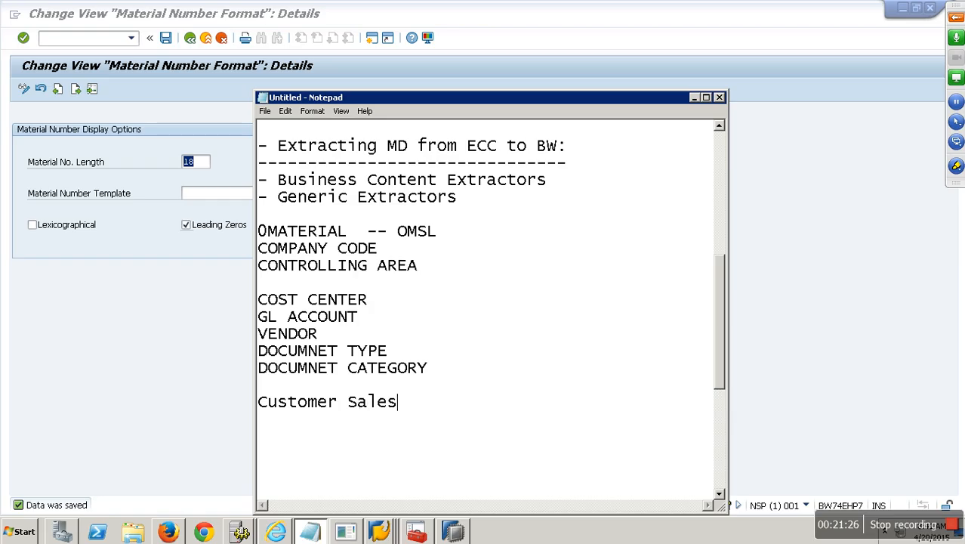
{"action": "key", "text": "Return"}
{"action": "key", "text": "Return"}
{"action": "type", "text": "Mat"}
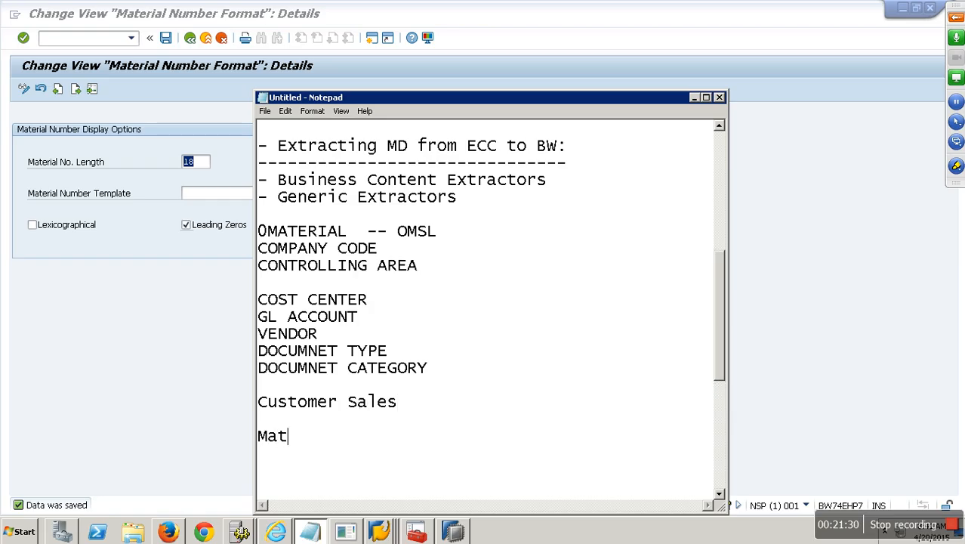
{"action": "type", "text": " plant"}
{"action": "key", "text": "Return"}
{"action": "key", "text": "Return"}
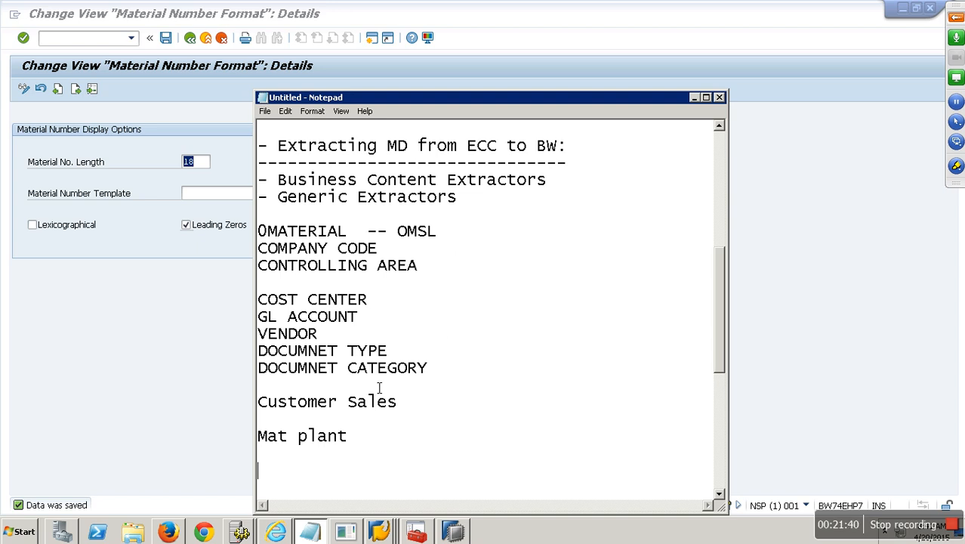
Step: Highlight parts of the master data list, then add an empty line after Mat plant
{"action": "left_click_drag", "start_coordinate": [338, 405], "coordinate": [231, 394]}
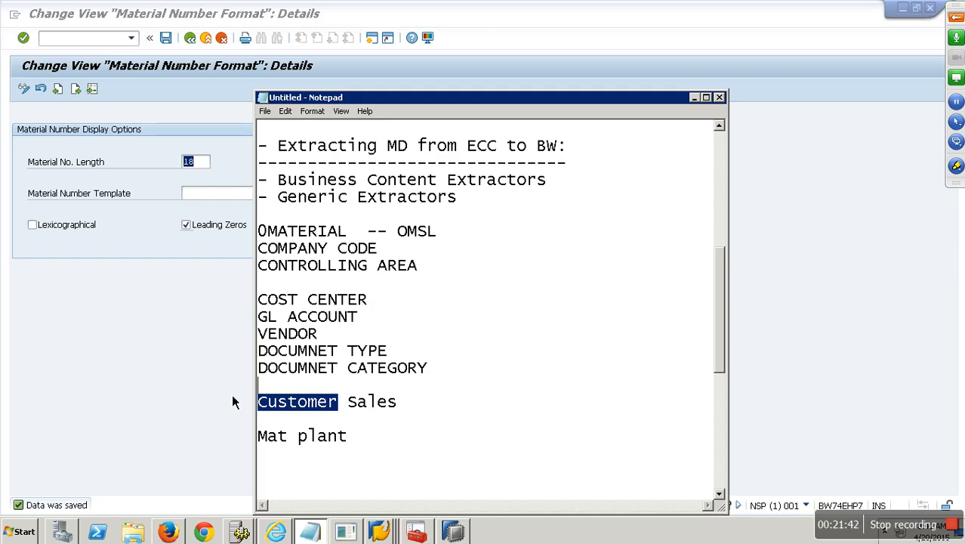
{"action": "left_click", "coordinate": [303, 472]}
{"action": "left_click_drag", "start_coordinate": [360, 443], "coordinate": [224, 238]}
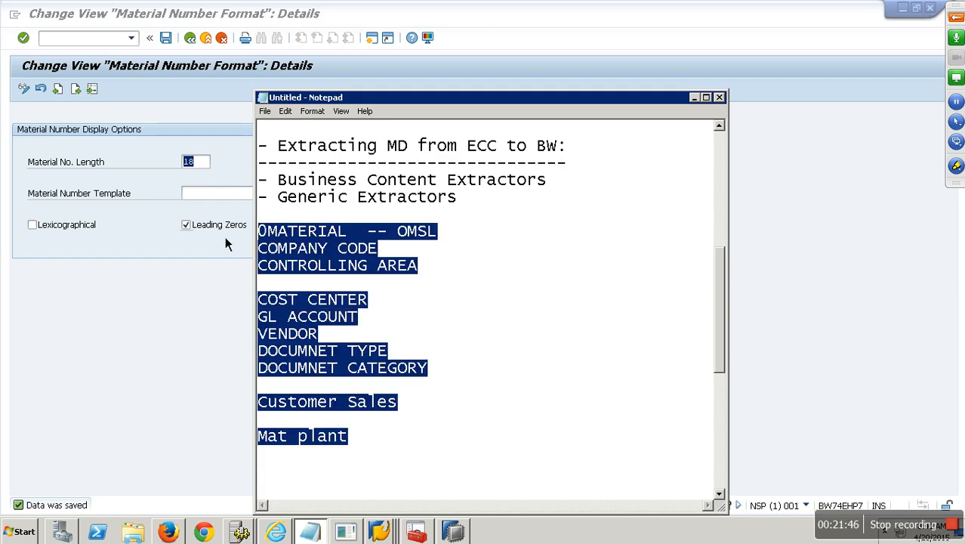
{"action": "left_click", "coordinate": [307, 258]}
{"action": "left_click_drag", "start_coordinate": [397, 253], "coordinate": [261, 256]}
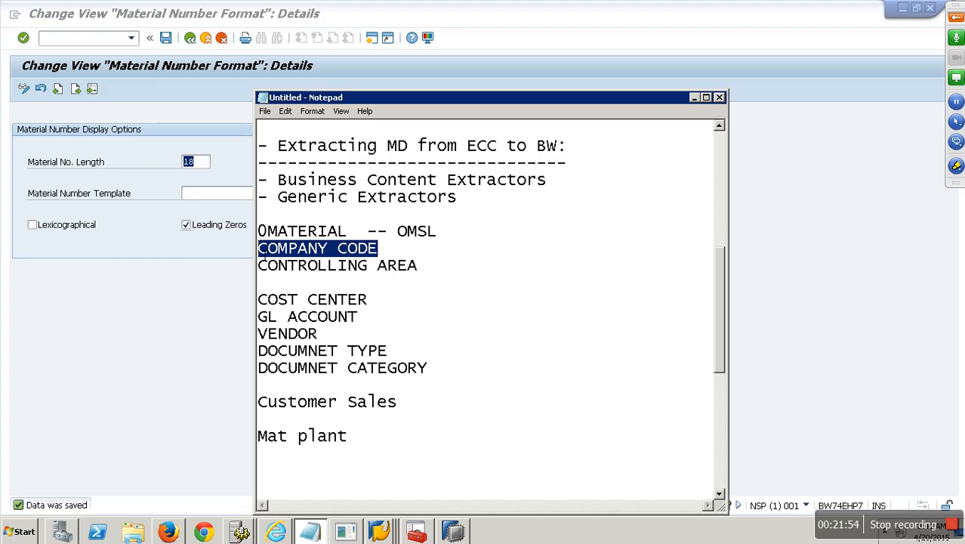
{"action": "left_click", "coordinate": [367, 437]}
{"action": "key", "text": "Return"}
{"action": "key", "text": "Return"}
{"action": "key", "text": "Return"}
{"action": "key", "text": "Return"}
{"action": "key", "text": "Return"}
{"action": "key", "text": "Return"}
{"action": "key", "text": "Return"}
{"action": "key", "text": "Return"}
{"action": "key", "text": "Return"}
{"action": "key", "text": "Return"}
{"action": "key", "text": "Return"}
{"action": "key", "text": "Return"}
{"action": "key", "text": "Return"}
{"action": "key", "text": "Return"}
{"action": "key", "text": "Return"}
{"action": "key", "text": "Return"}
{"action": "key", "text": "Return"}
{"action": "key", "text": "Return"}
{"action": "key", "text": "Return"}
{"action": "key", "text": "Return"}
{"action": "key", "text": "Return"}
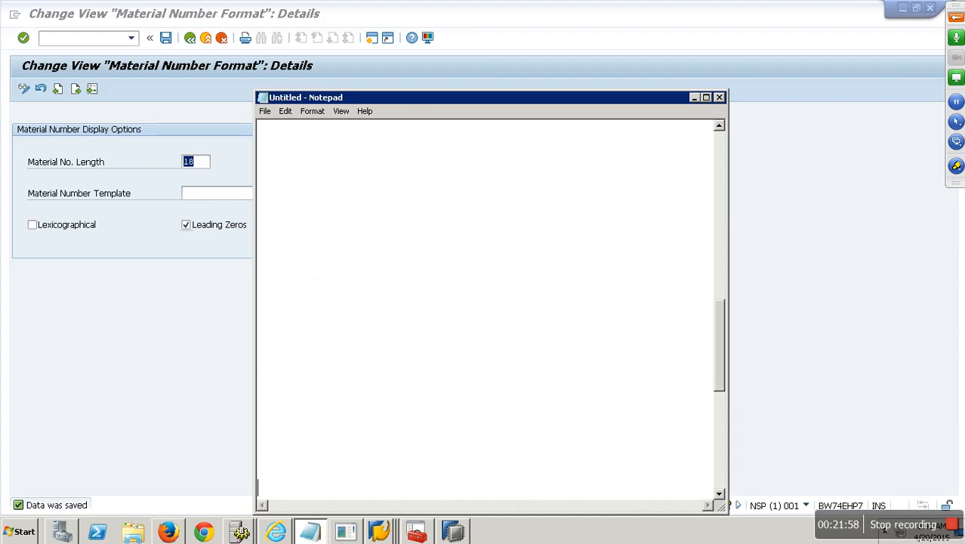
Step: Write the heading '-- Genric Extraction for MD:' and underline it with a row of dashes
{"action": "left_click", "coordinate": [318, 169]}
{"action": "type", "text": "-- Genric "}
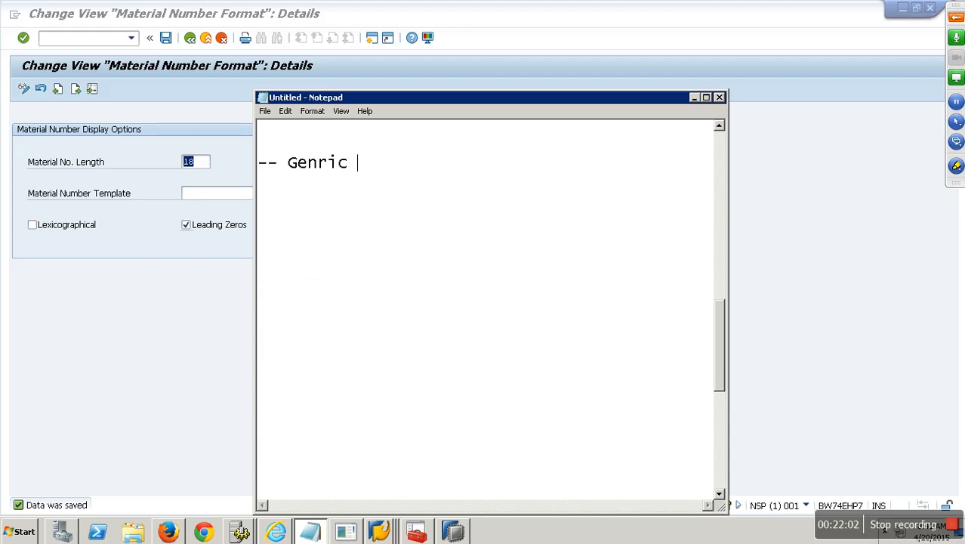
{"action": "type", "text": "Extractor"}
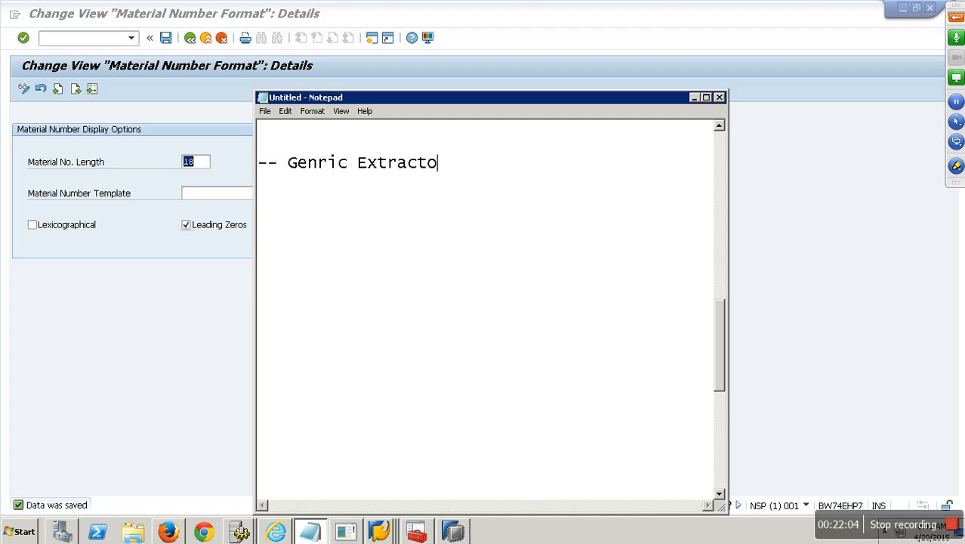
{"action": "key", "text": "BackSpace"}
{"action": "key", "text": "BackSpace"}
{"action": "type", "text": "ion for MD:"}
{"action": "key", "text": "Return"}
{"action": "type", "text": "----------------------------"}
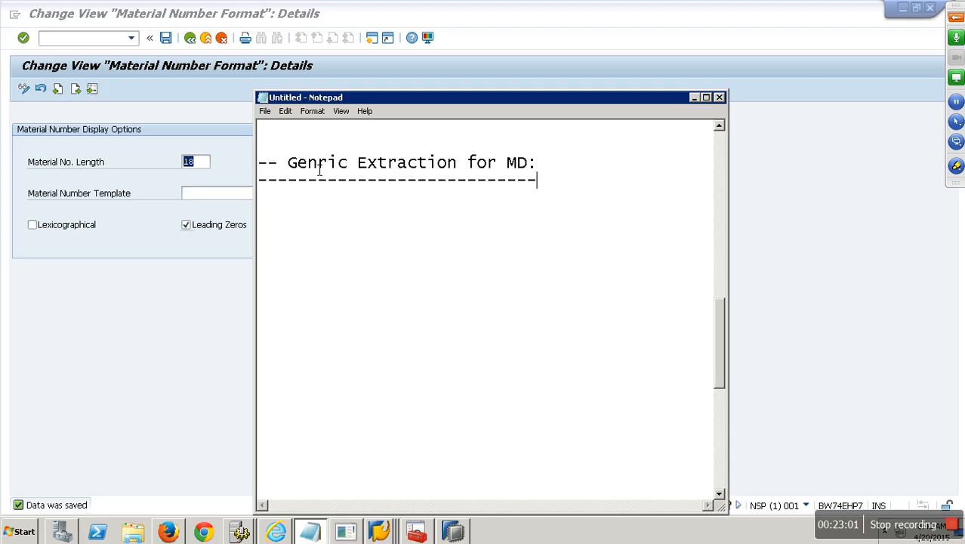
Step: In the DataSource installation session, run RSO2 and choose a generic DataSource type
{"action": "left_click", "coordinate": [164, 333]}
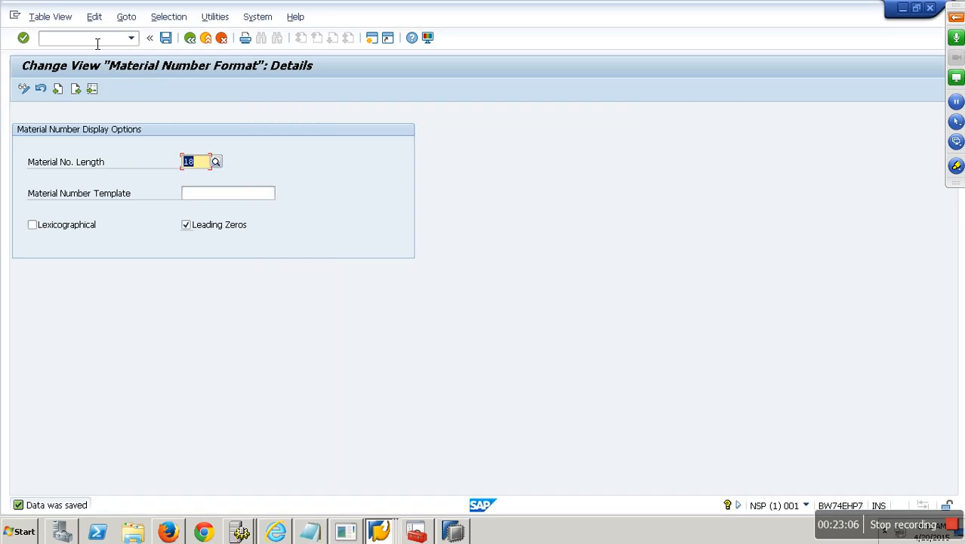
{"action": "left_click", "coordinate": [379, 532]}
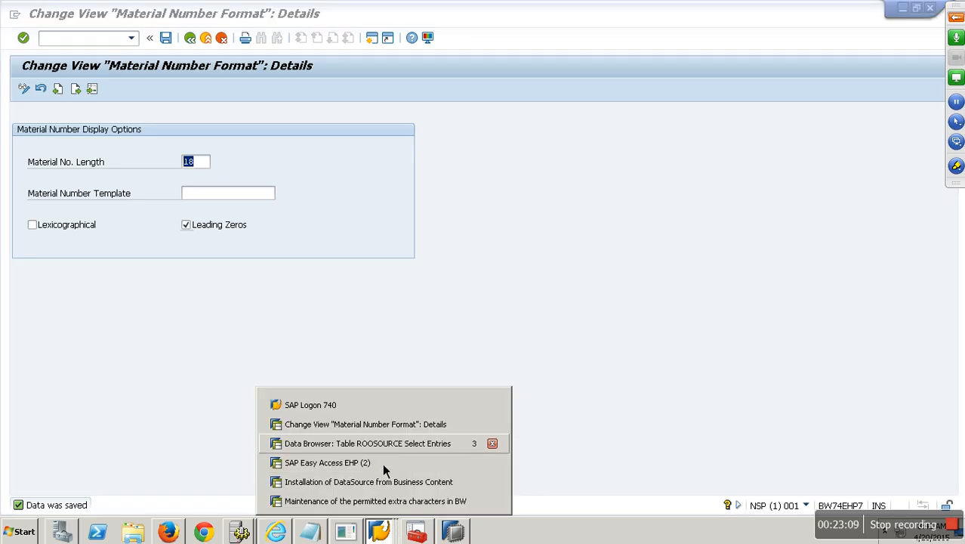
{"action": "left_click", "coordinate": [382, 485]}
{"action": "left_click", "coordinate": [72, 41]}
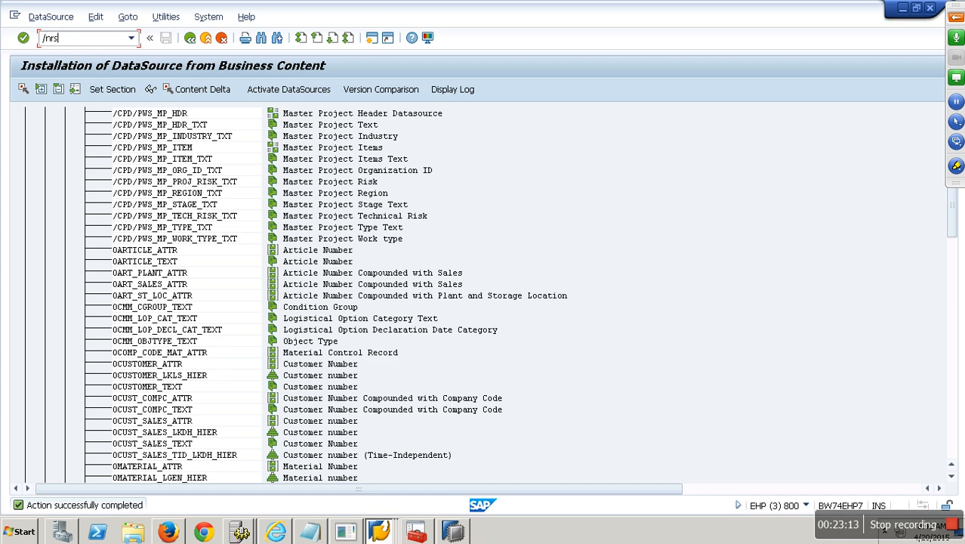
{"action": "type", "text": "2"}
{"action": "key", "text": "Return"}
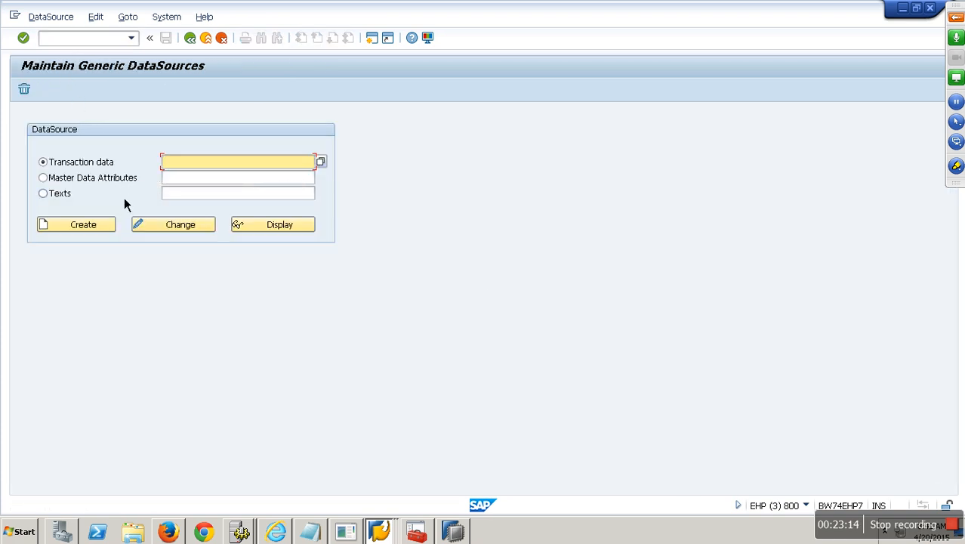
{"action": "left_click", "coordinate": [105, 179]}
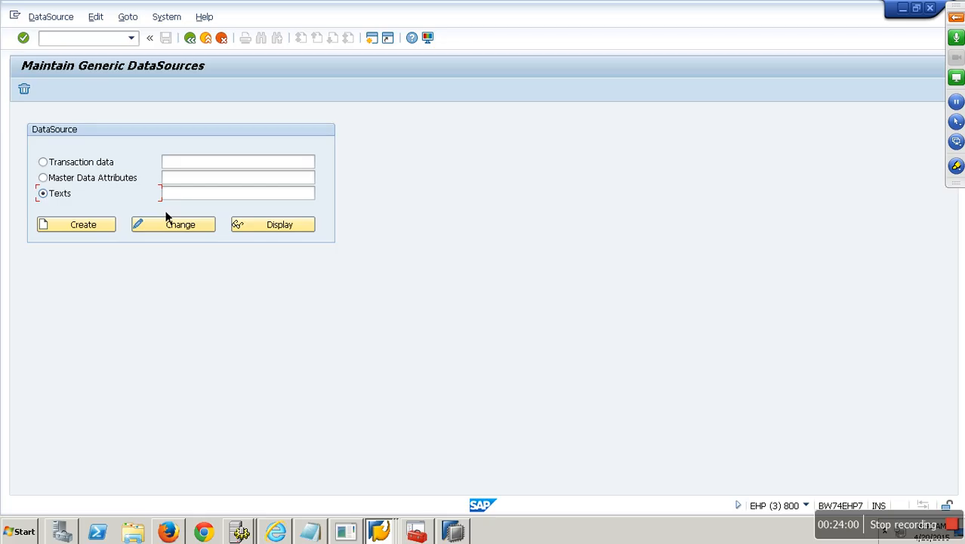
Step: In the Material Number Format window, run /nrsa1 for the Data Warehousing Workbench
{"action": "left_click", "coordinate": [386, 533]}
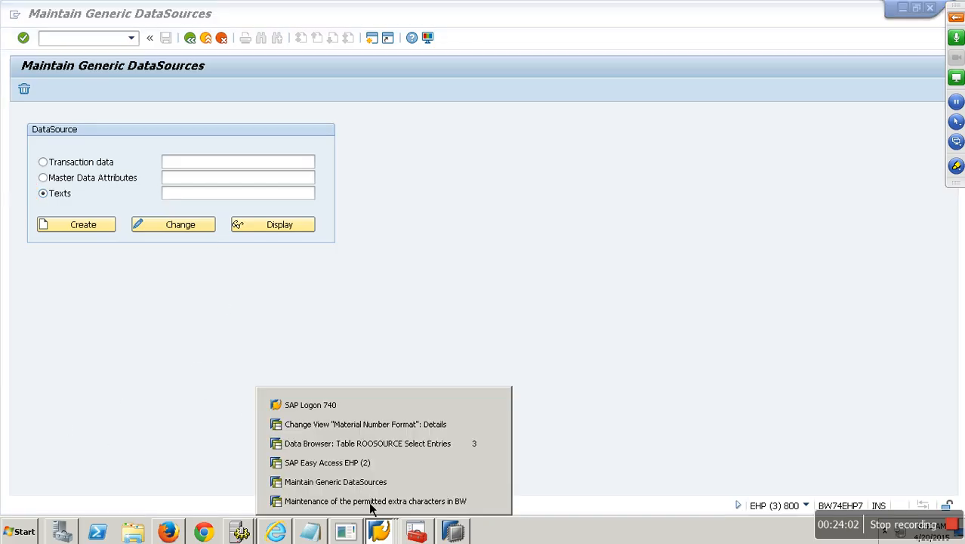
{"action": "left_click", "coordinate": [391, 429]}
{"action": "type", "text": "/nrsa1"}
{"action": "key", "text": "Return"}
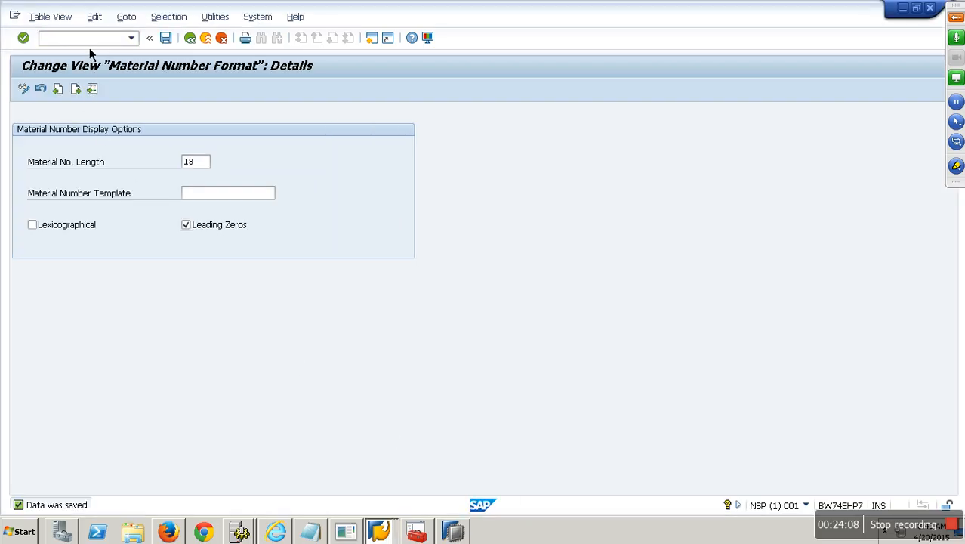
Step: Show the InfoObjects tree and start creating an InfoObject under Unassigned characteristics
{"action": "left_click", "coordinate": [76, 228]}
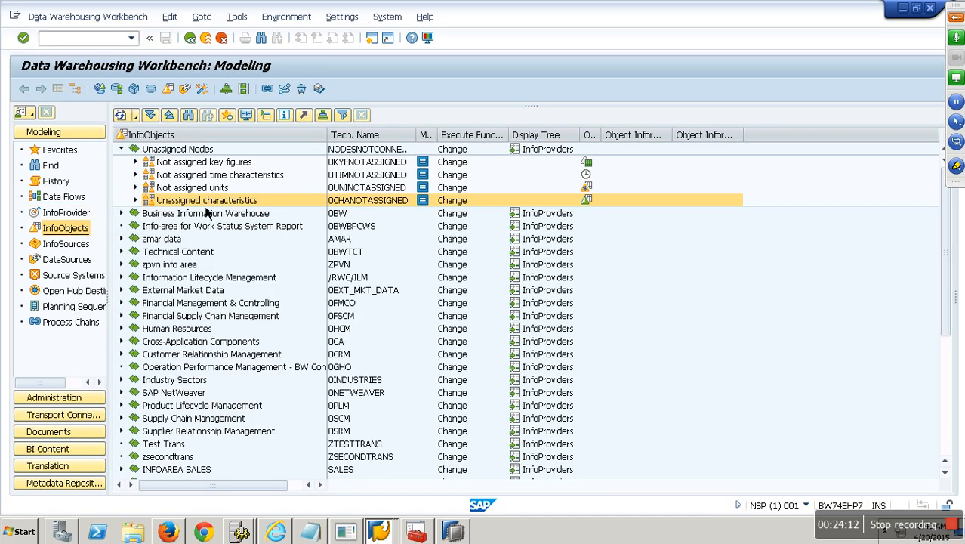
{"action": "right_click", "coordinate": [208, 202]}
{"action": "left_click", "coordinate": [257, 306]}
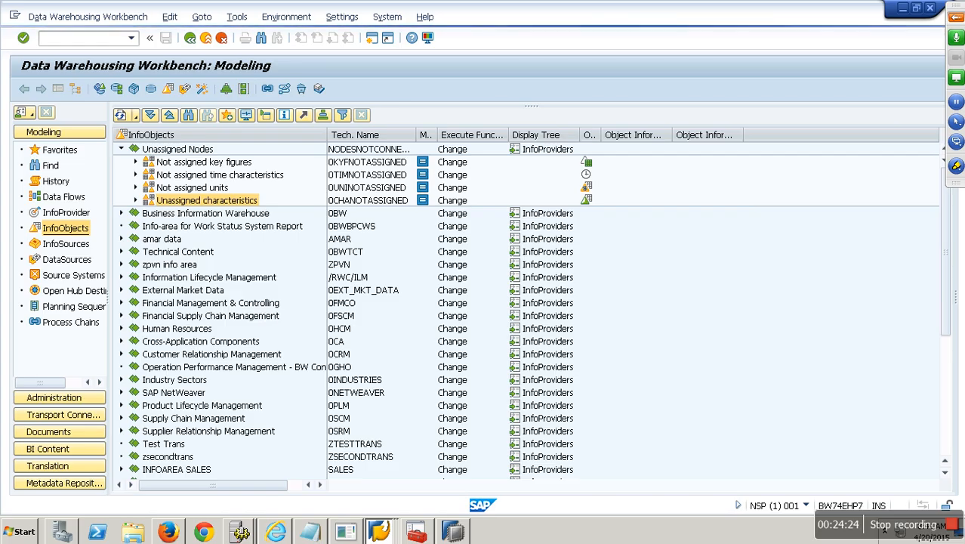
{"action": "left_click", "coordinate": [23, 532]}
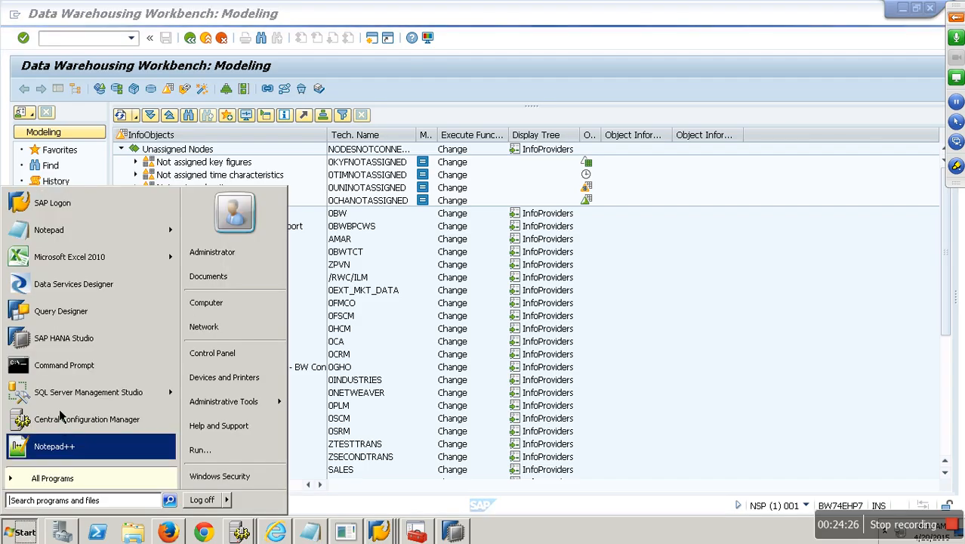
Step: Launch SAP Management Console from the All Programs list
{"action": "left_click", "coordinate": [71, 486]}
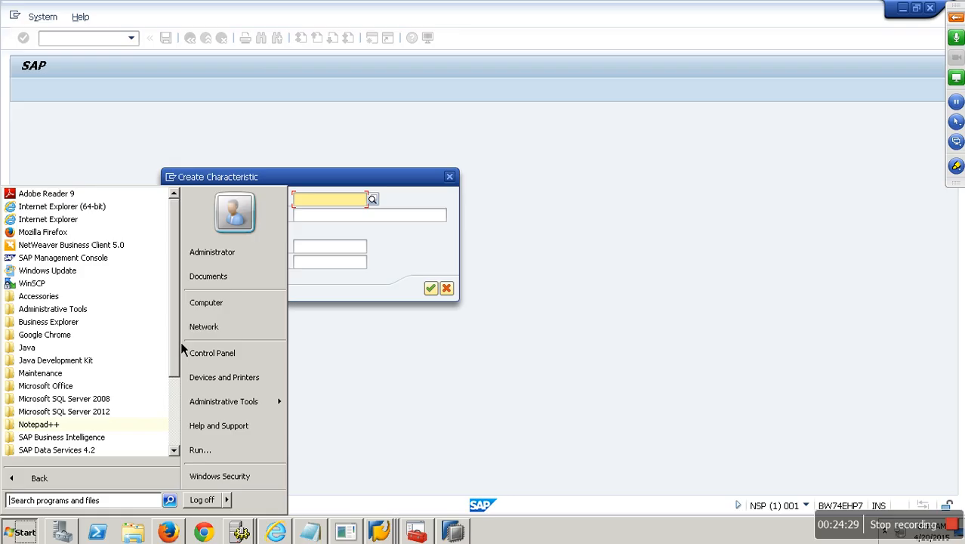
{"action": "scroll", "coordinate": [181, 342], "scroll_direction": "down", "scroll_amount": 4}
{"action": "scroll", "coordinate": [188, 388], "scroll_direction": "down", "scroll_amount": 4}
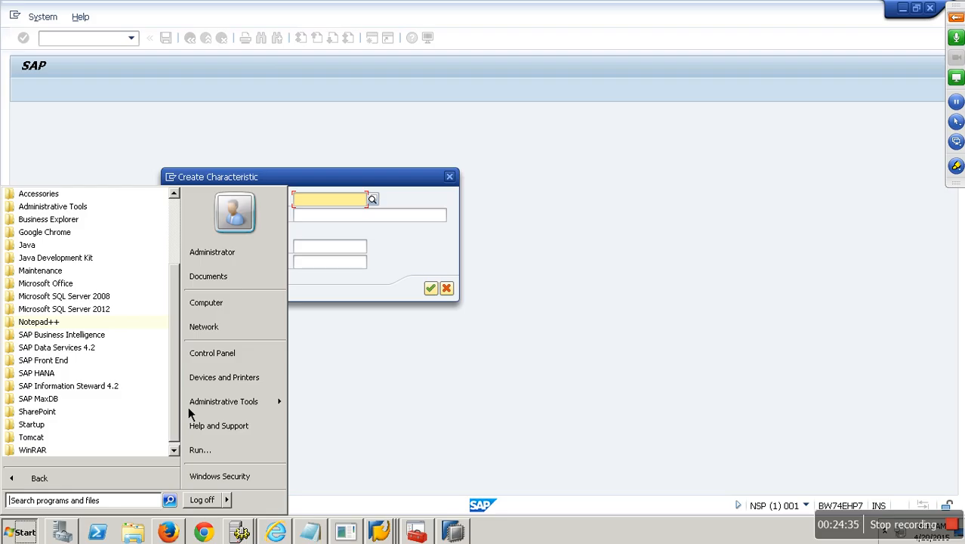
{"action": "left_click_drag", "start_coordinate": [188, 406], "coordinate": [180, 324]}
{"action": "left_click", "coordinate": [76, 262]}
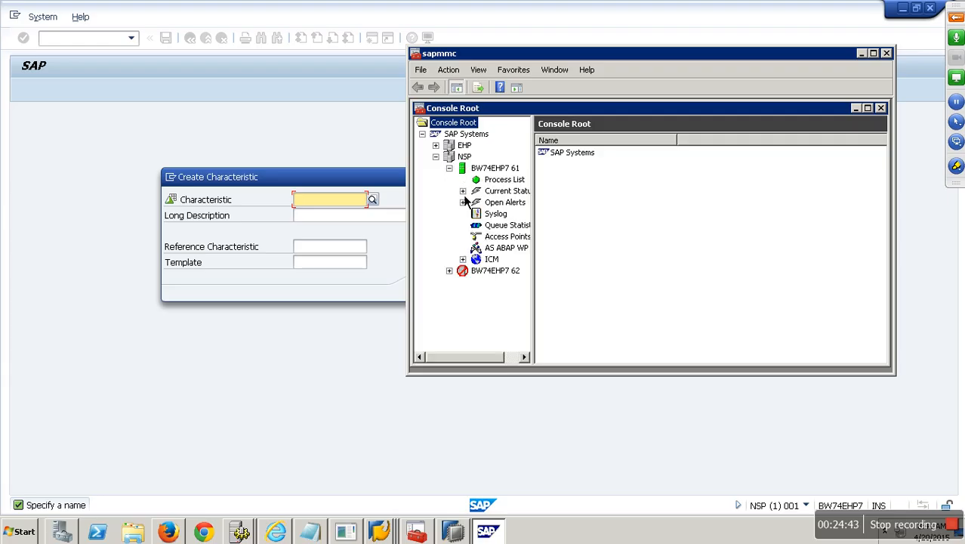
Step: Authenticate with the OS password and view the AS ABAP WP Table's 16 waiting work processes
{"action": "left_click", "coordinate": [507, 249]}
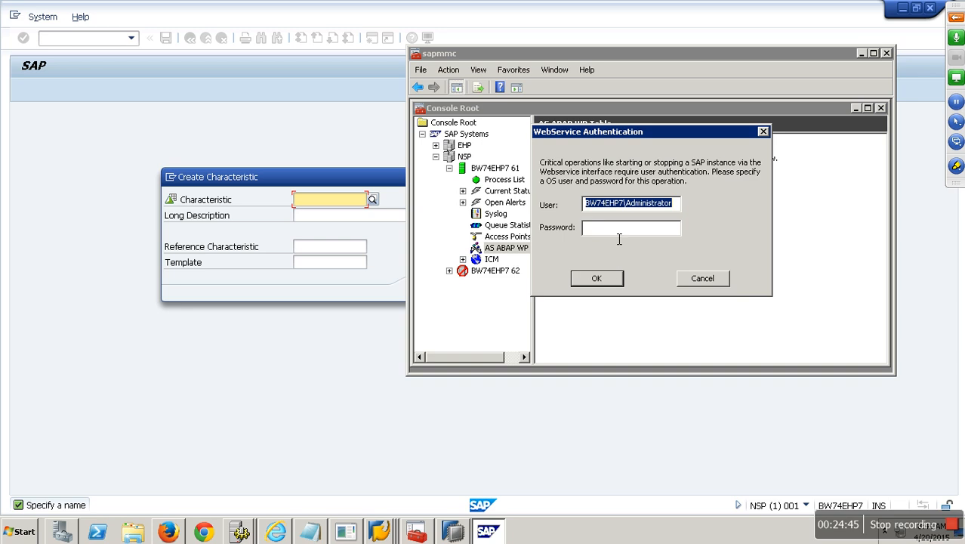
{"action": "type", "text": "*******"}
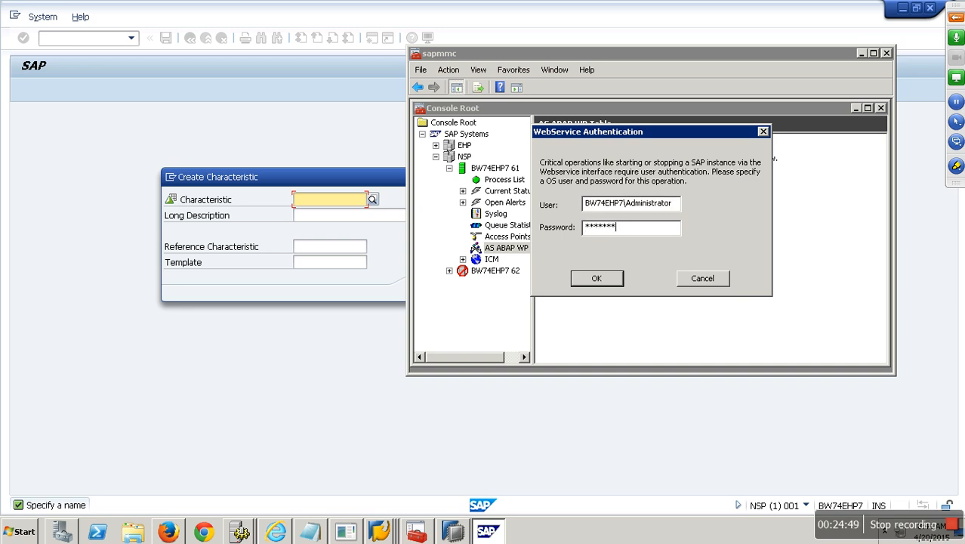
{"action": "type", "text": "***"}
{"action": "key", "text": "Return"}
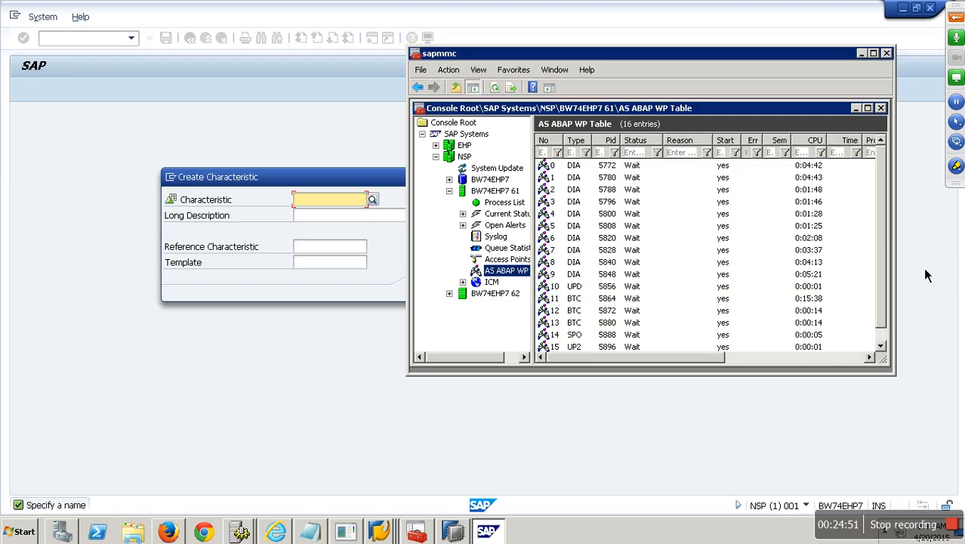
{"action": "left_click", "coordinate": [881, 346]}
{"action": "left_click", "coordinate": [846, 357]}
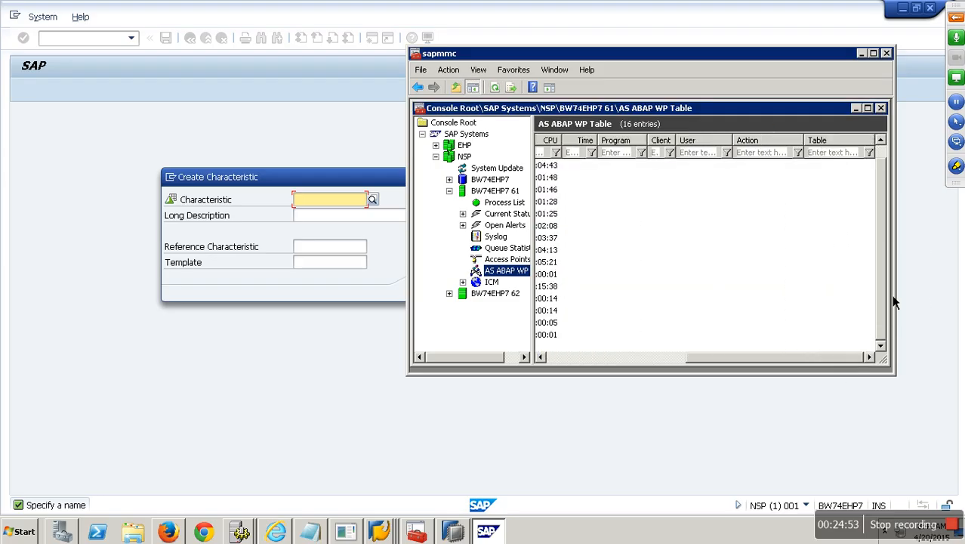
{"action": "scroll", "coordinate": [892, 287], "scroll_direction": "up", "scroll_amount": 1}
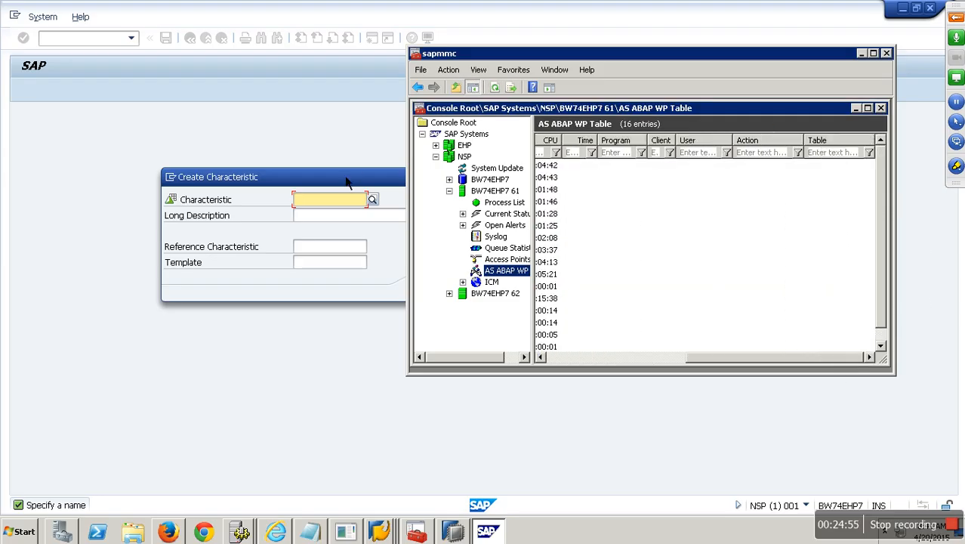
{"action": "left_click", "coordinate": [346, 181]}
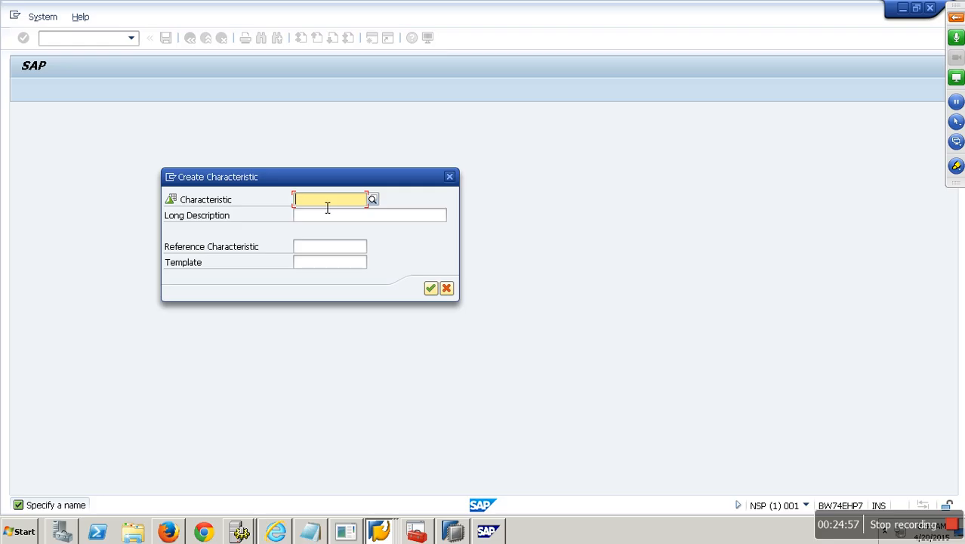
Step: Create characteristic COMPKODE with the description 'Company Code'
{"action": "type", "text": "comp"}
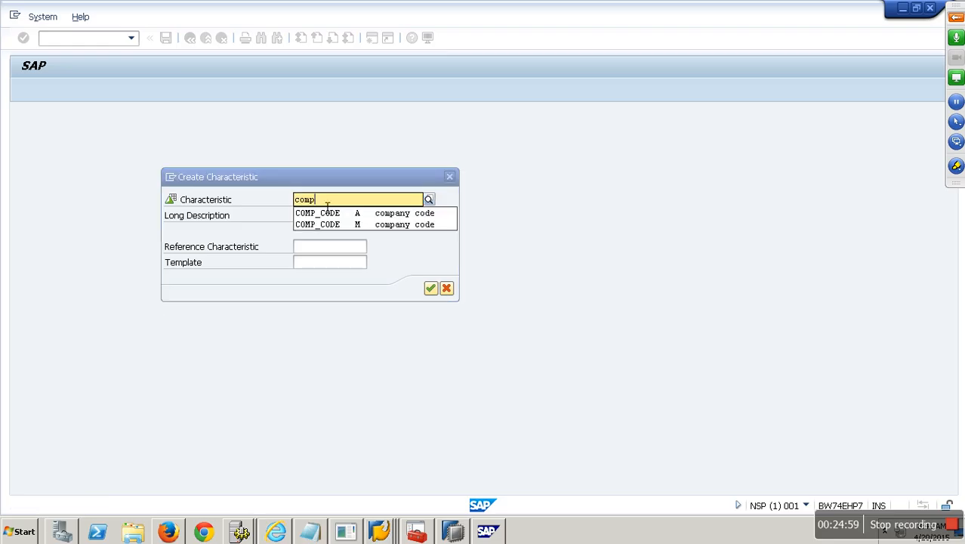
{"action": "type", "text": "code"}
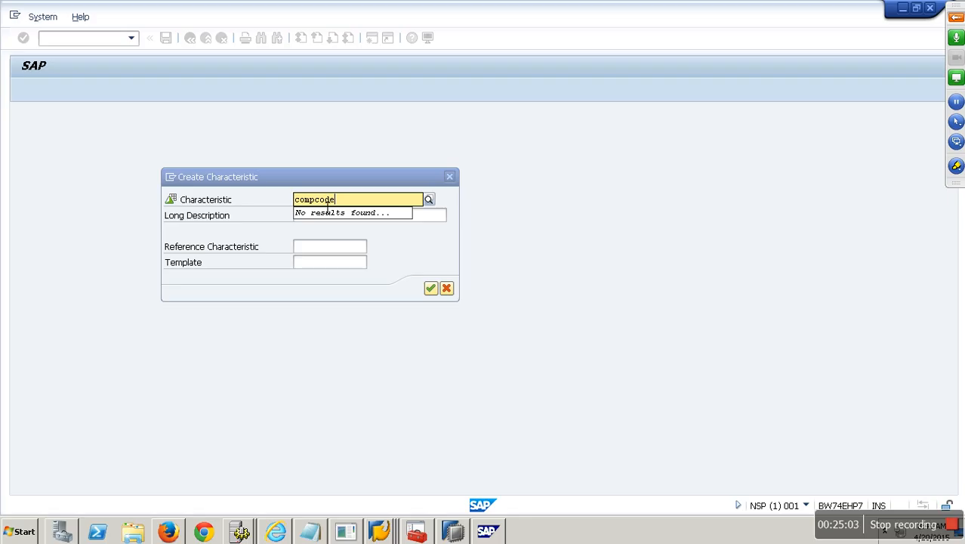
{"action": "key", "text": "BackSpace"}
{"action": "key", "text": "BackSpace"}
{"action": "key", "text": "BackSpace"}
{"action": "key", "text": "BackSpace"}
{"action": "type", "text": "kode"}
{"action": "key", "text": "Return"}
{"action": "left_click", "coordinate": [411, 219]}
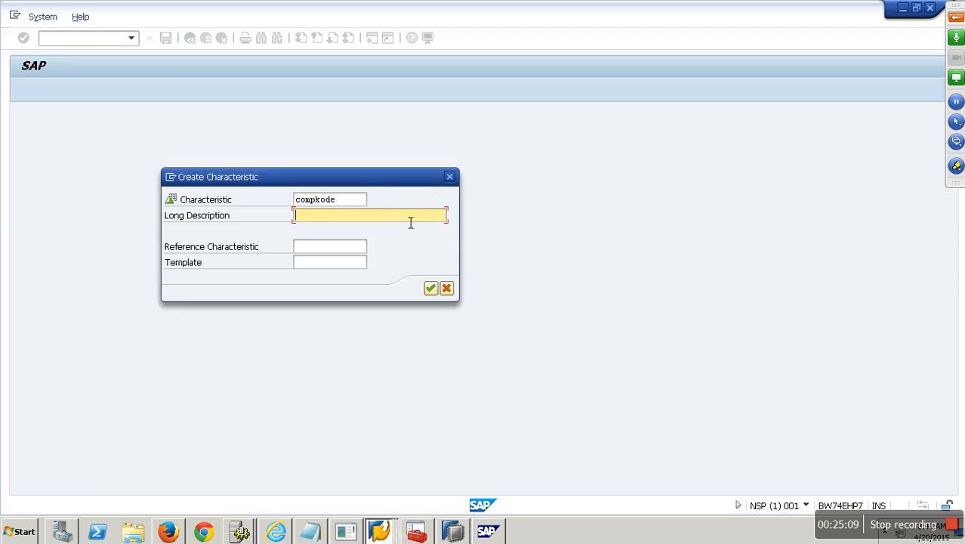
{"action": "type", "text": "Company Code"}
{"action": "left_click", "coordinate": [433, 289]}
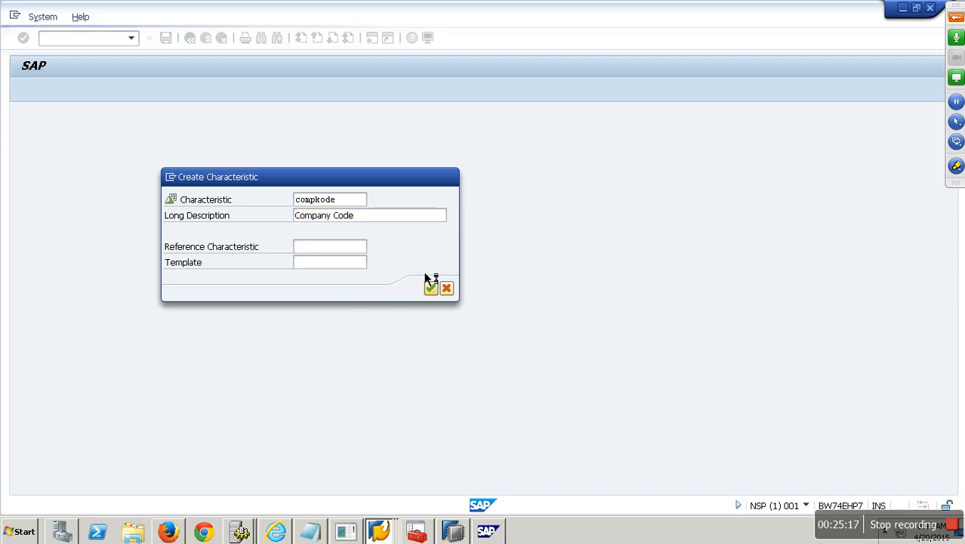
Step: Set data type CHAR with length 4, enable hierarchies, and activate COMPKODE
{"action": "left_click", "coordinate": [658, 271]}
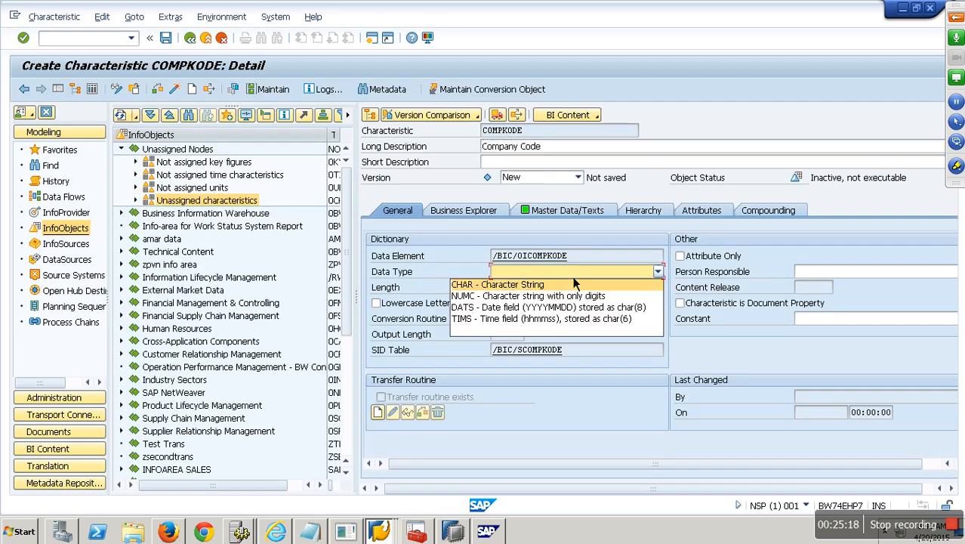
{"action": "left_click", "coordinate": [538, 290]}
{"action": "left_click", "coordinate": [512, 289]}
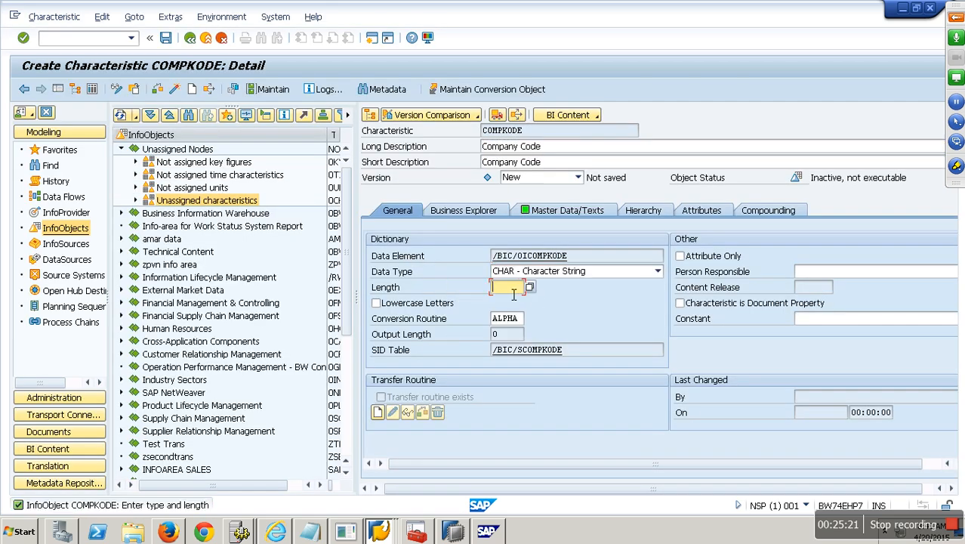
{"action": "type", "text": "4"}
{"action": "left_click", "coordinate": [597, 213]}
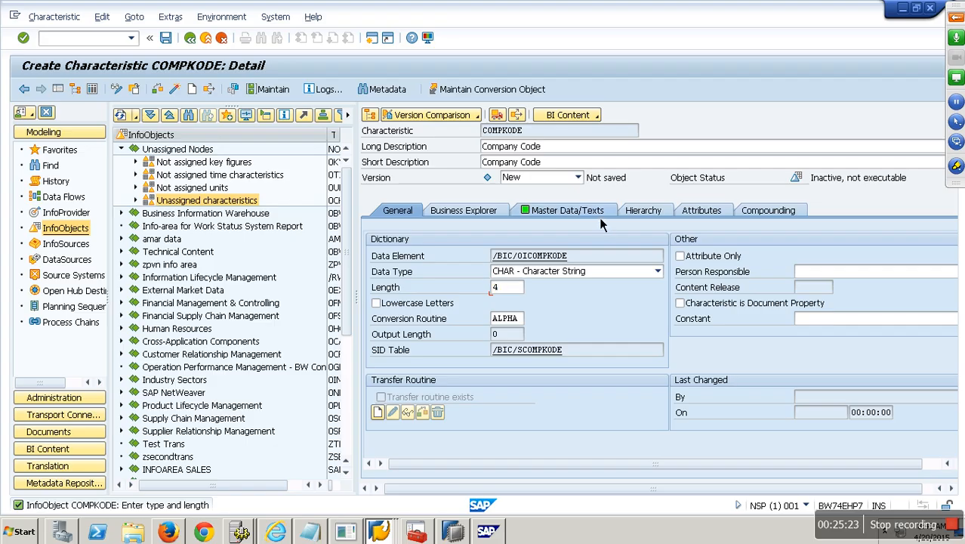
{"action": "left_click", "coordinate": [642, 212]}
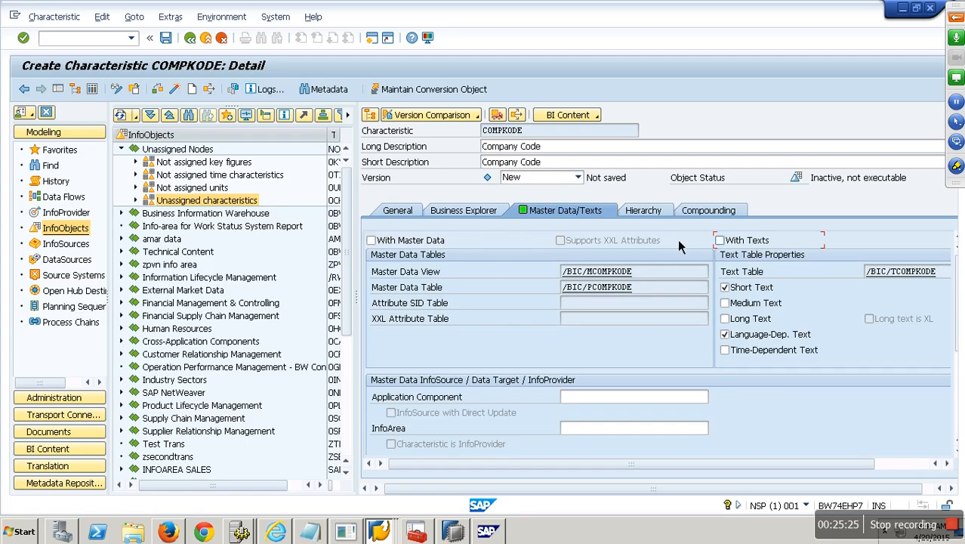
{"action": "left_click_drag", "start_coordinate": [467, 469], "coordinate": [397, 469]}
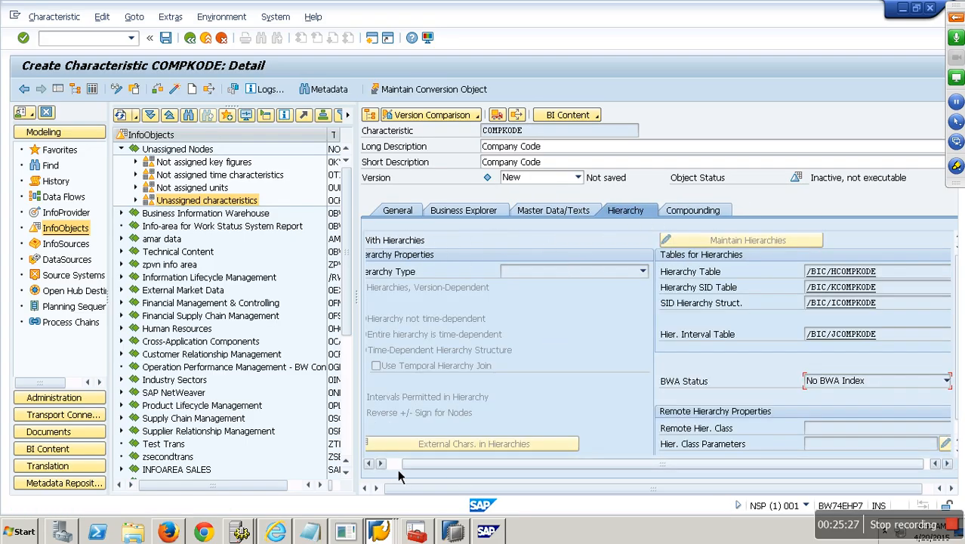
{"action": "left_click", "coordinate": [395, 250]}
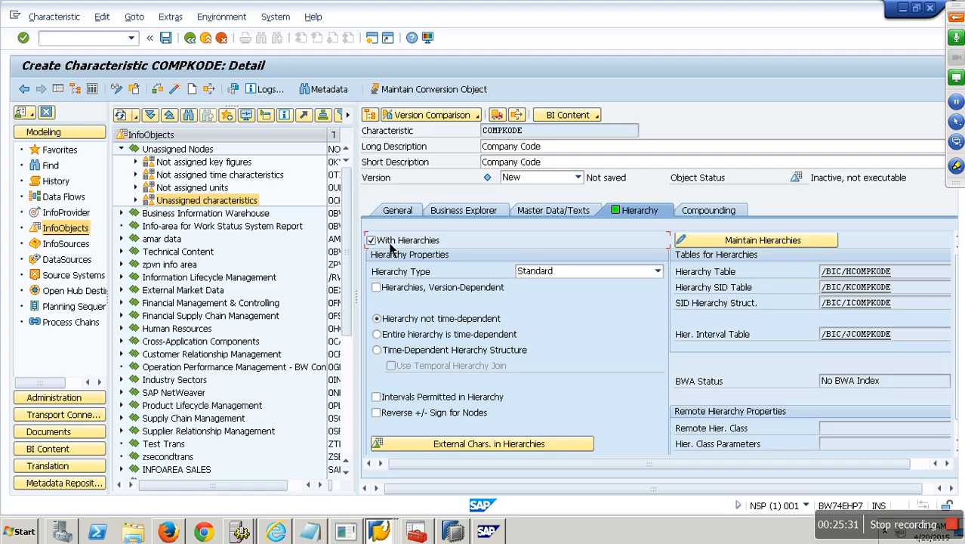
{"action": "left_click", "coordinate": [182, 93]}
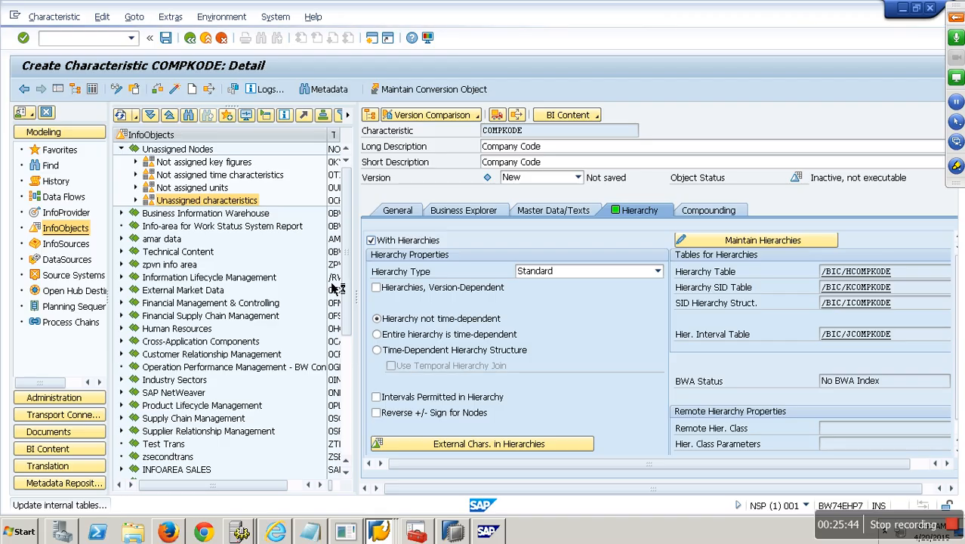
Step: Monitor the AS ABAP WP Table with repeated refreshes until COMPKODE shows Active, executable
{"action": "left_click", "coordinate": [489, 531]}
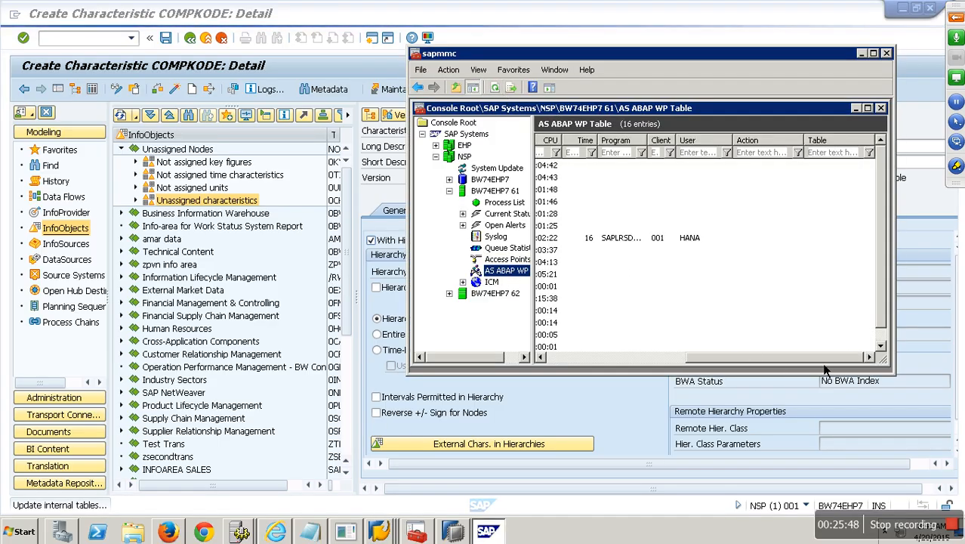
{"action": "left_click", "coordinate": [495, 88]}
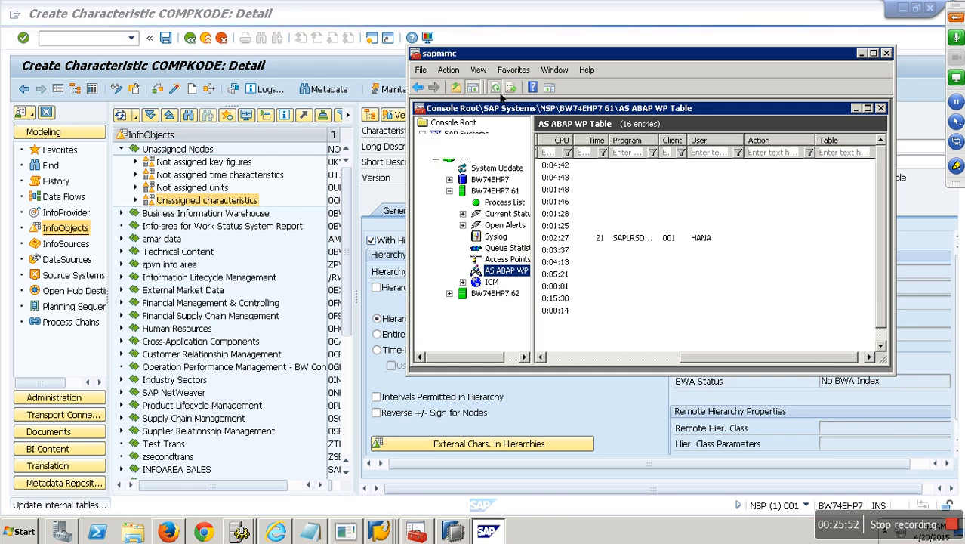
{"action": "left_click", "coordinate": [500, 94]}
{"action": "left_click", "coordinate": [501, 94]}
{"action": "left_click", "coordinate": [500, 93]}
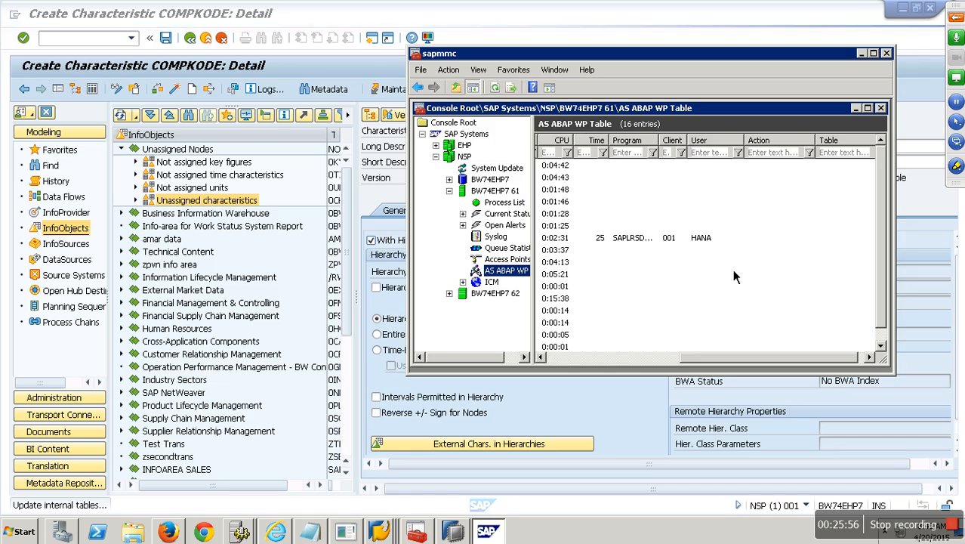
{"action": "left_click", "coordinate": [870, 359]}
{"action": "left_click", "coordinate": [873, 361]}
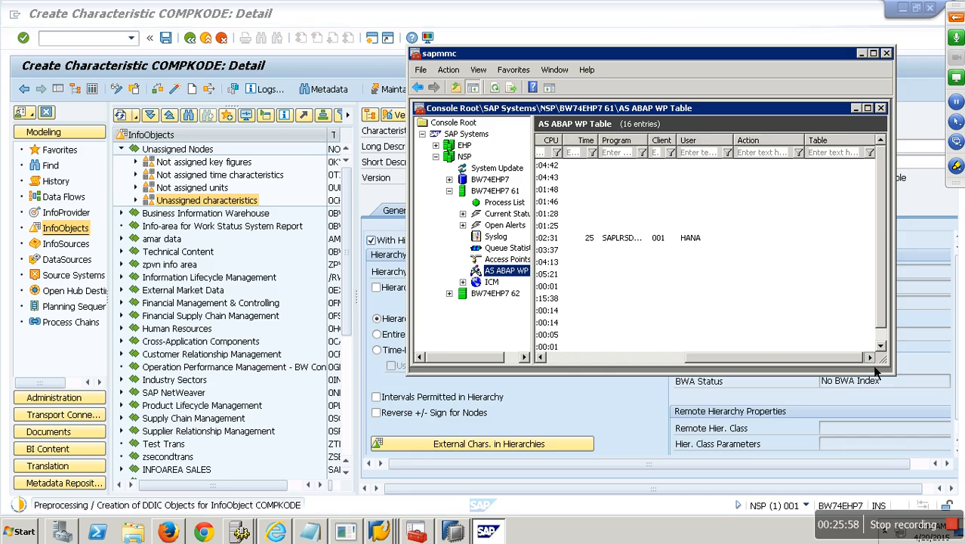
{"action": "left_click", "coordinate": [497, 90]}
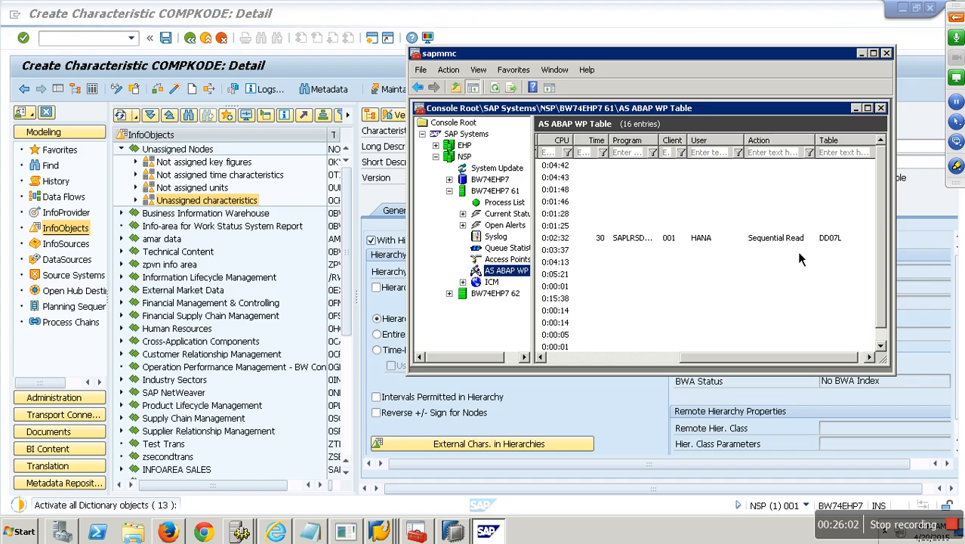
{"action": "left_click", "coordinate": [495, 88]}
{"action": "left_click", "coordinate": [495, 88]}
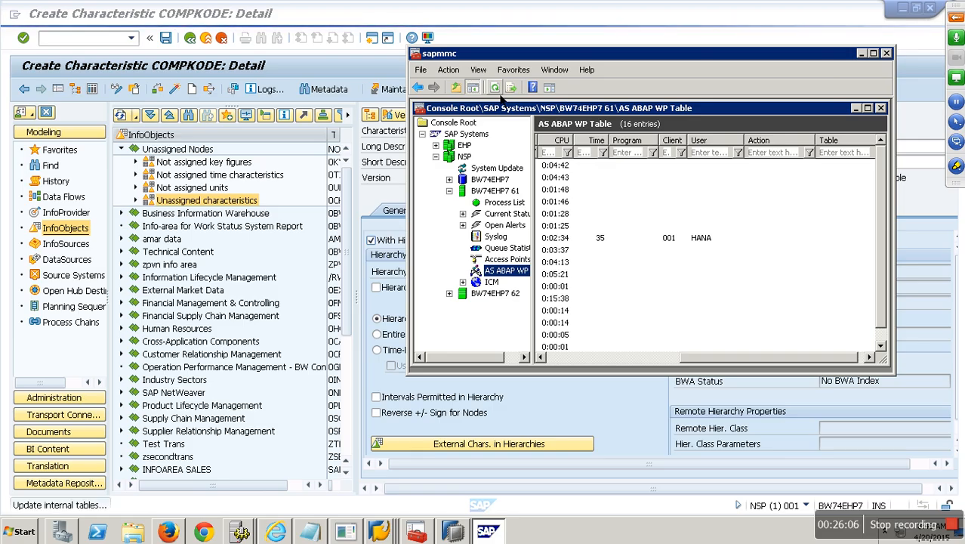
{"action": "left_click", "coordinate": [495, 87]}
{"action": "left_click", "coordinate": [497, 90]}
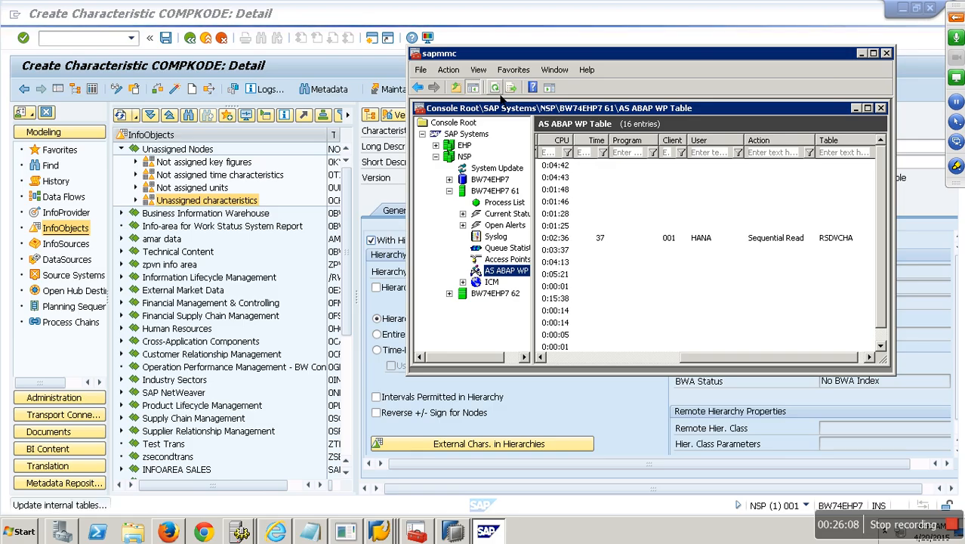
{"action": "left_click", "coordinate": [497, 91]}
{"action": "left_click", "coordinate": [500, 95]}
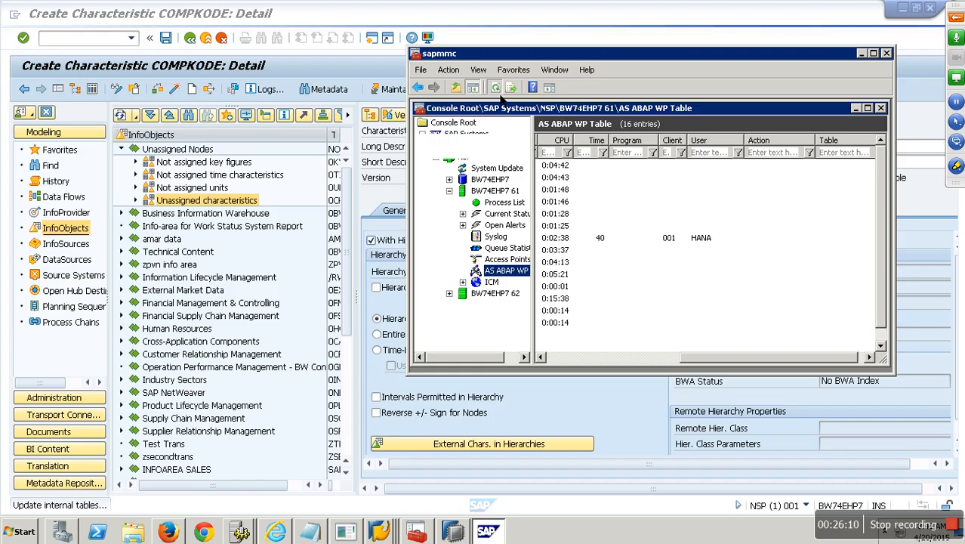
{"action": "left_click", "coordinate": [501, 96]}
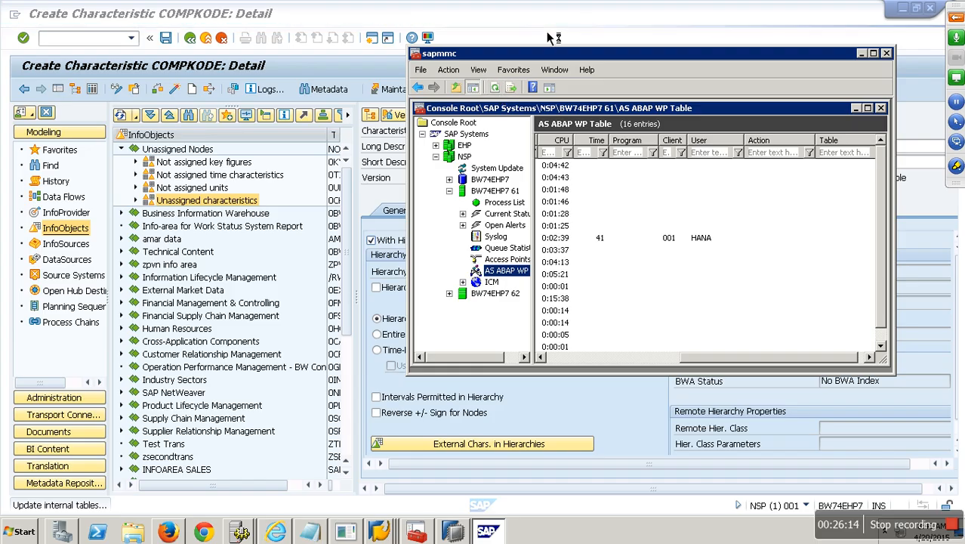
{"action": "left_click", "coordinate": [502, 95]}
{"action": "left_click", "coordinate": [502, 95]}
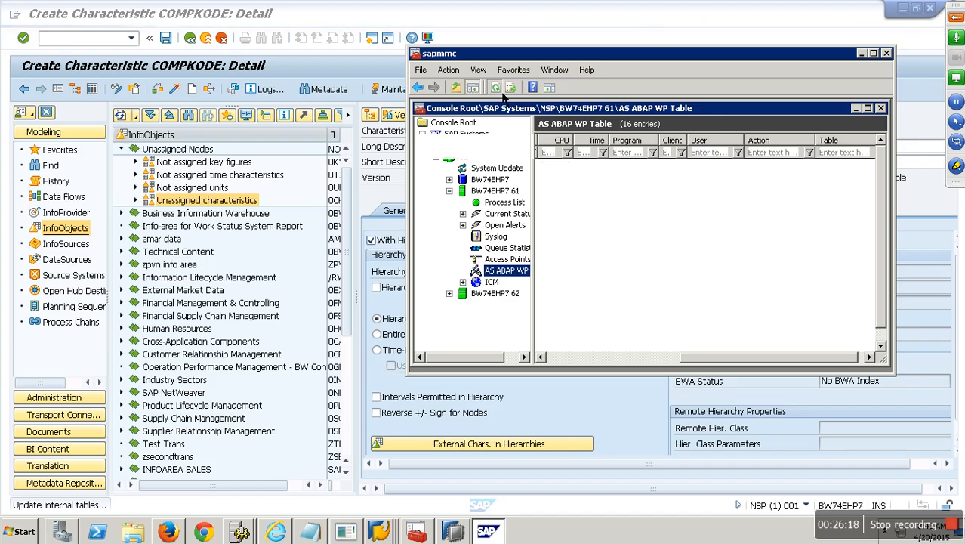
{"action": "left_click", "coordinate": [499, 25]}
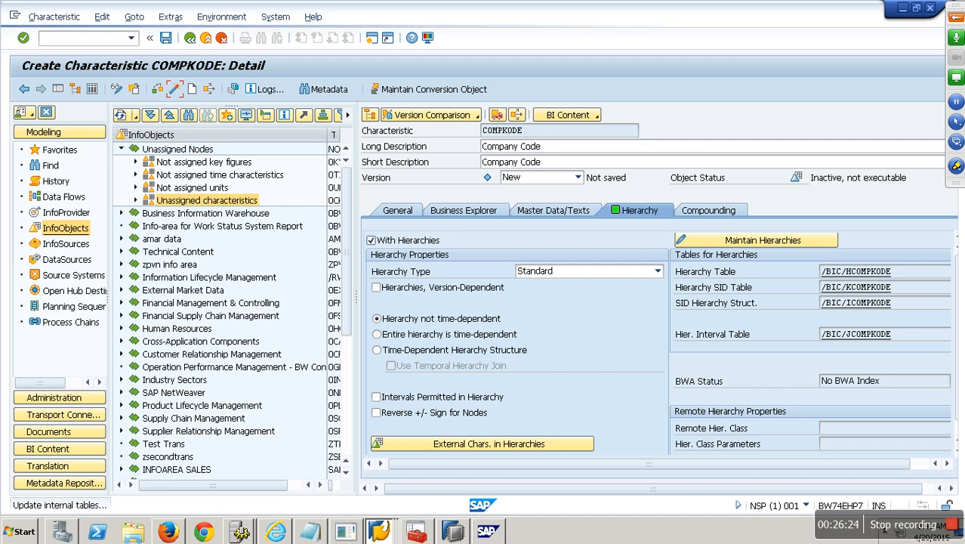
{"action": "left_click", "coordinate": [497, 536]}
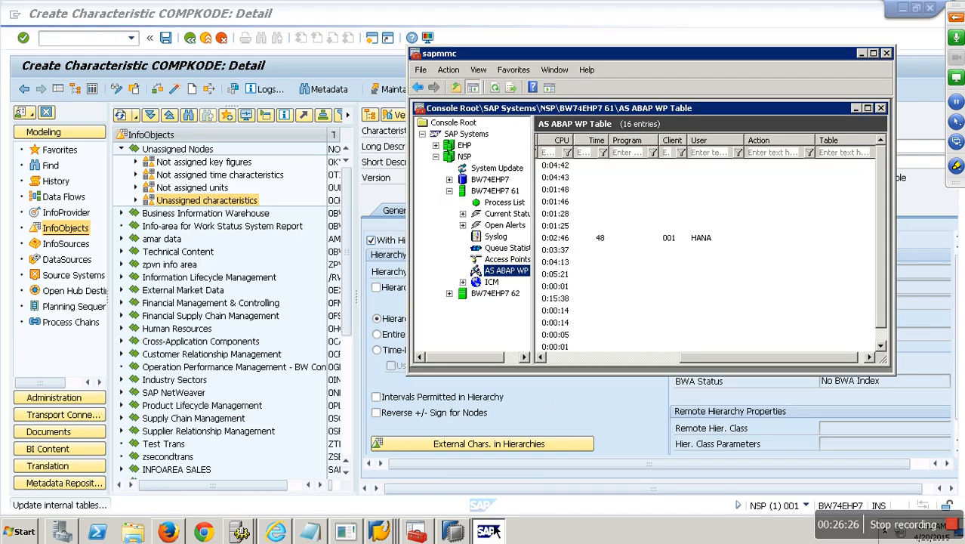
{"action": "left_click", "coordinate": [495, 88]}
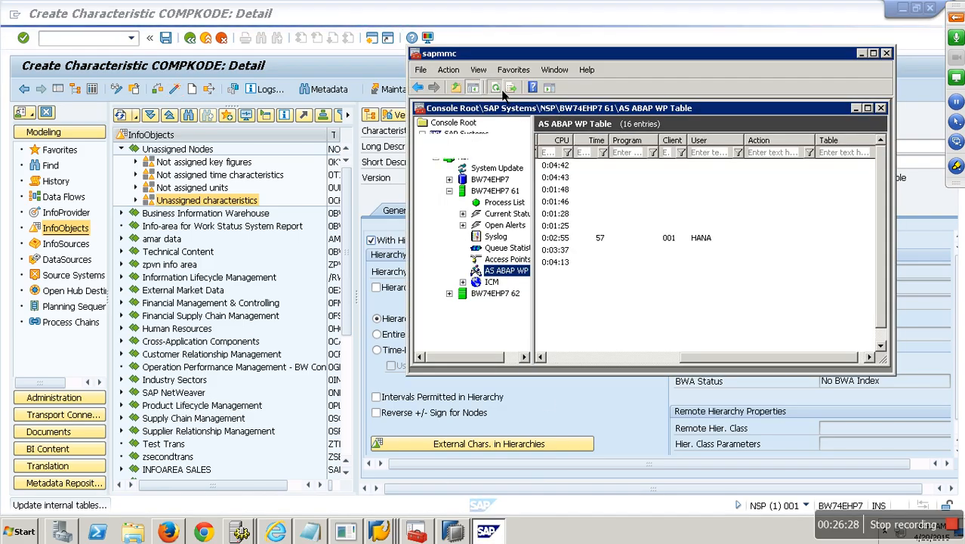
{"action": "left_click", "coordinate": [503, 91]}
{"action": "left_click", "coordinate": [502, 90]}
{"action": "left_click", "coordinate": [502, 90]}
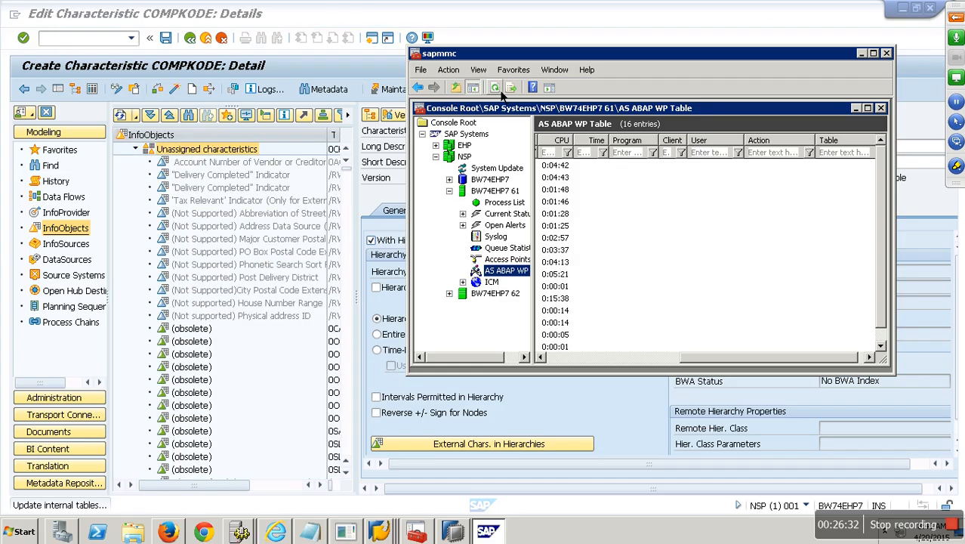
{"action": "left_click", "coordinate": [355, 34]}
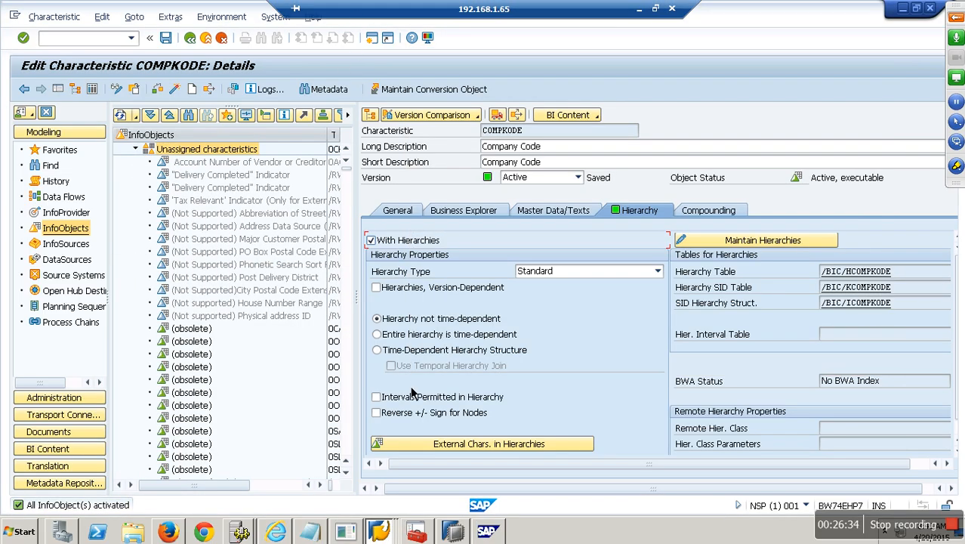
Step: Try inserting characteristic COMPKODE as an InfoProvider under the ECC Extraction InfoArea
{"action": "left_click", "coordinate": [205, 38]}
{"action": "left_click", "coordinate": [68, 150]}
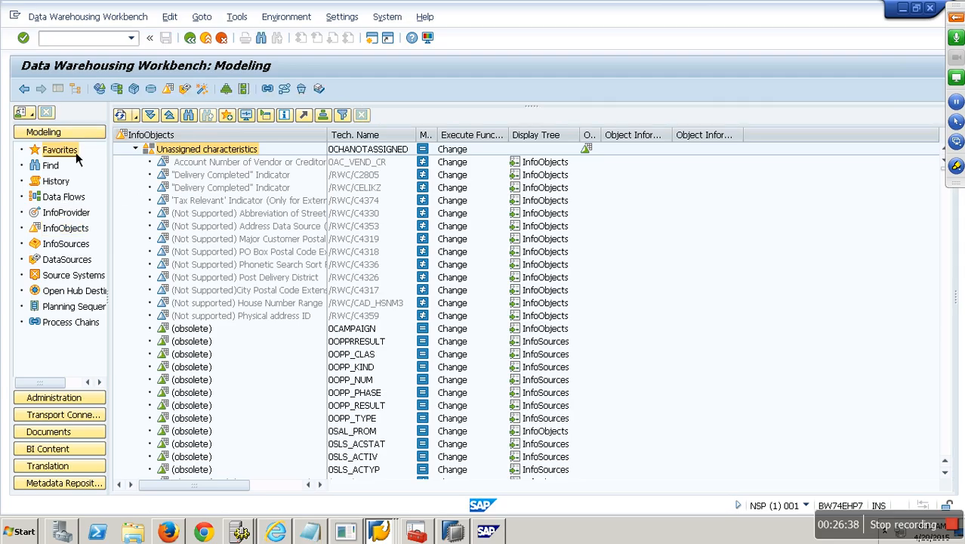
{"action": "right_click", "coordinate": [175, 203]}
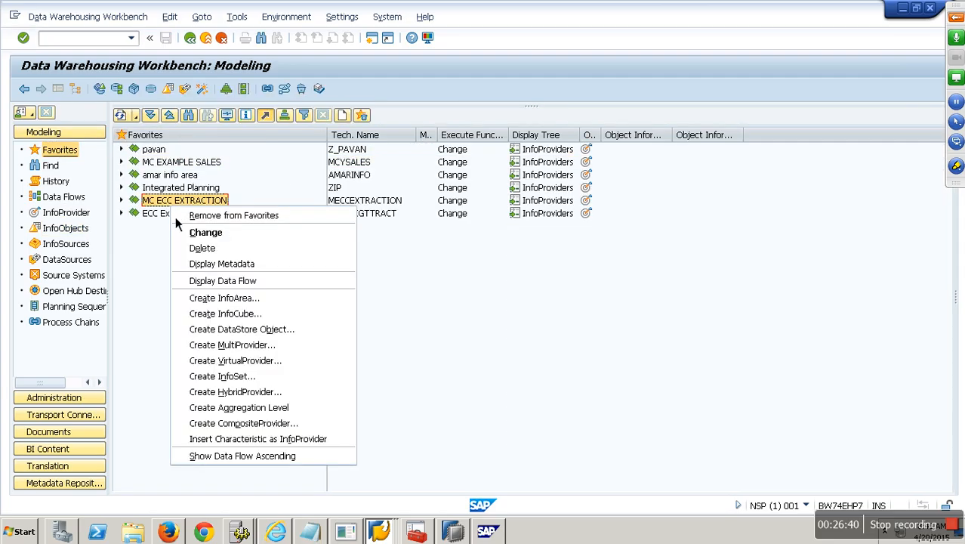
{"action": "right_click", "coordinate": [165, 219]}
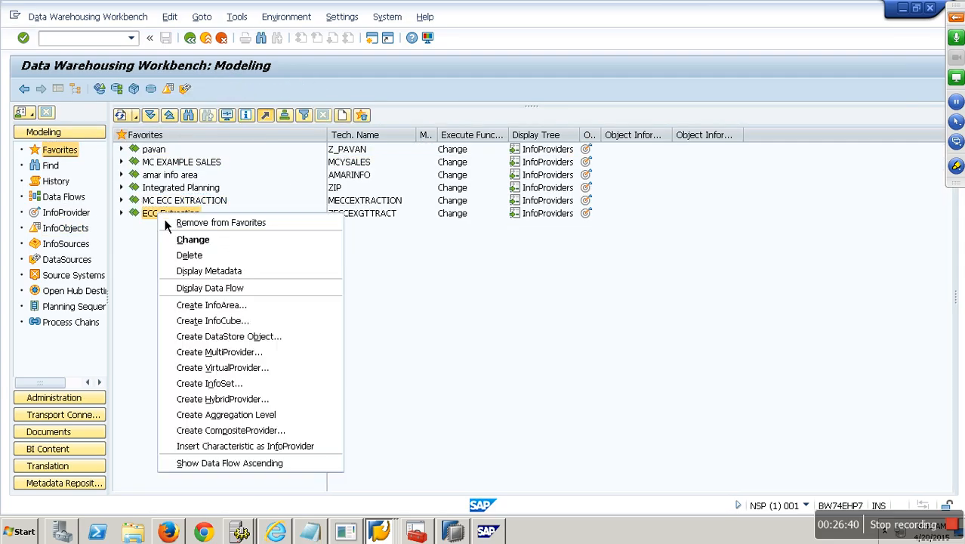
{"action": "left_click", "coordinate": [248, 447]}
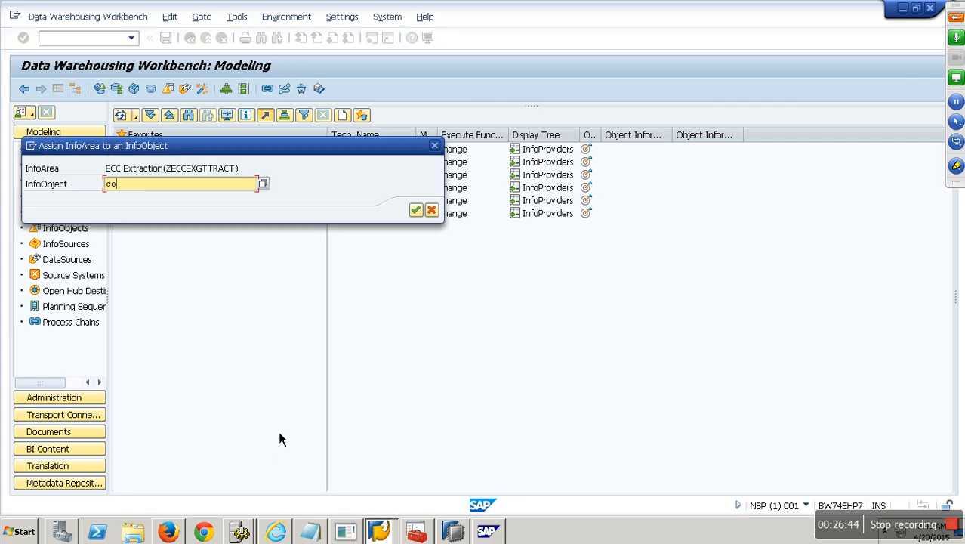
{"action": "type", "text": "compkode"}
{"action": "left_click", "coordinate": [415, 210]}
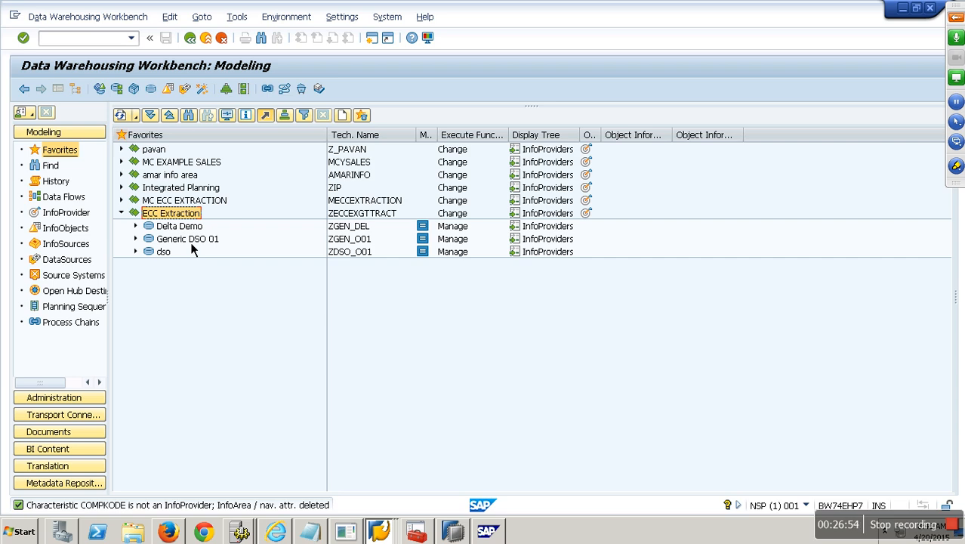
Step: Repeat the COMPKODE InfoProvider insert, then display the InfoSources tree
{"action": "right_click", "coordinate": [178, 214]}
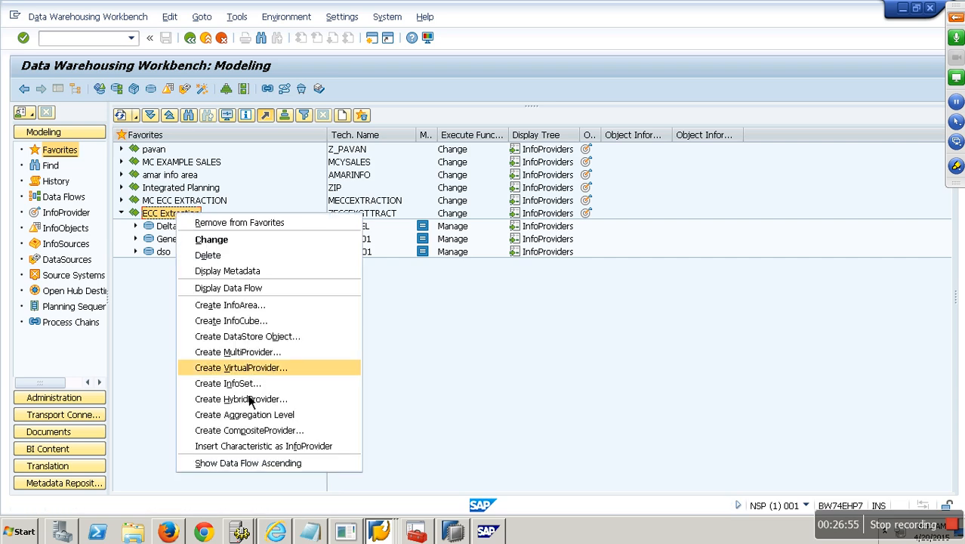
{"action": "left_click", "coordinate": [254, 449]}
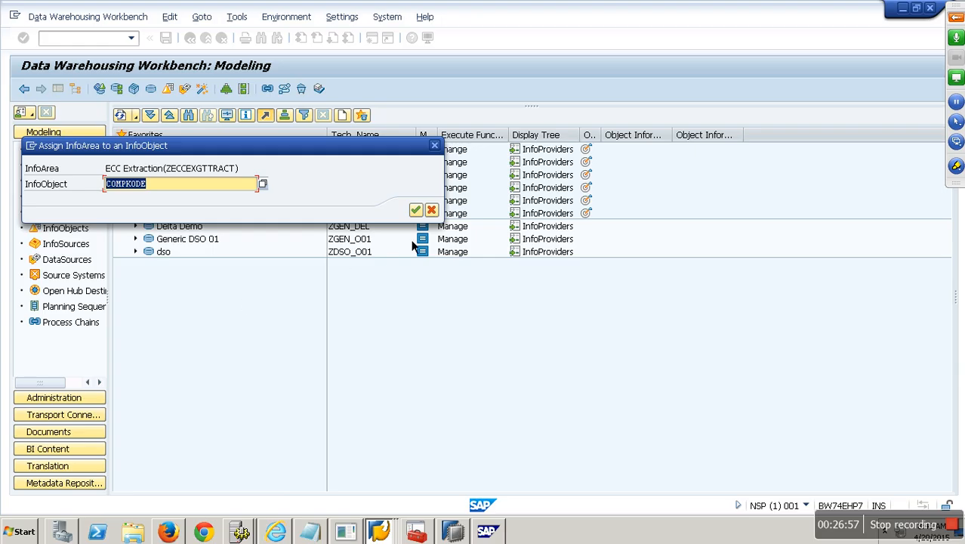
{"action": "key", "text": "Return"}
{"action": "left_click", "coordinate": [72, 215]}
{"action": "left_click", "coordinate": [89, 242]}
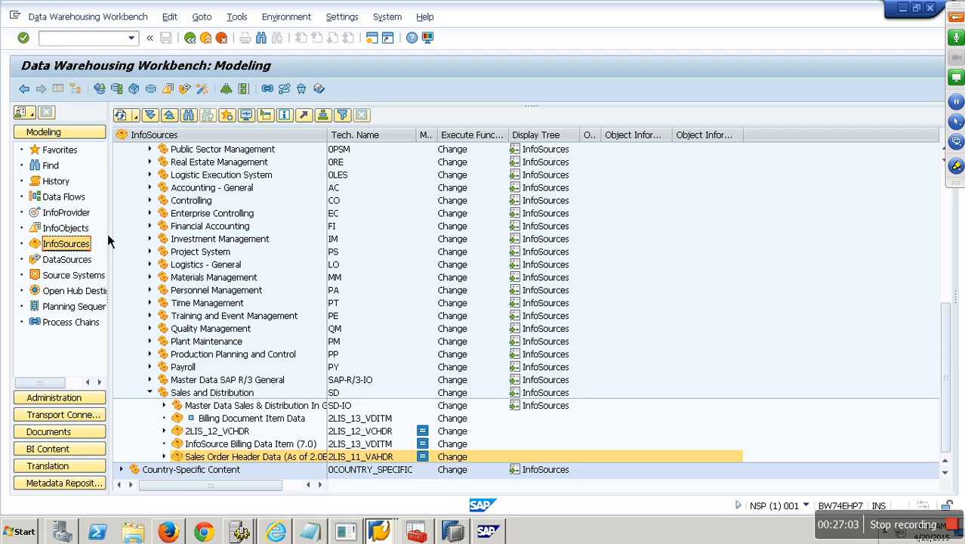
Step: Search the InfoObjects for 'compkode'
{"action": "left_click", "coordinate": [65, 227]}
{"action": "left_click", "coordinate": [189, 114]}
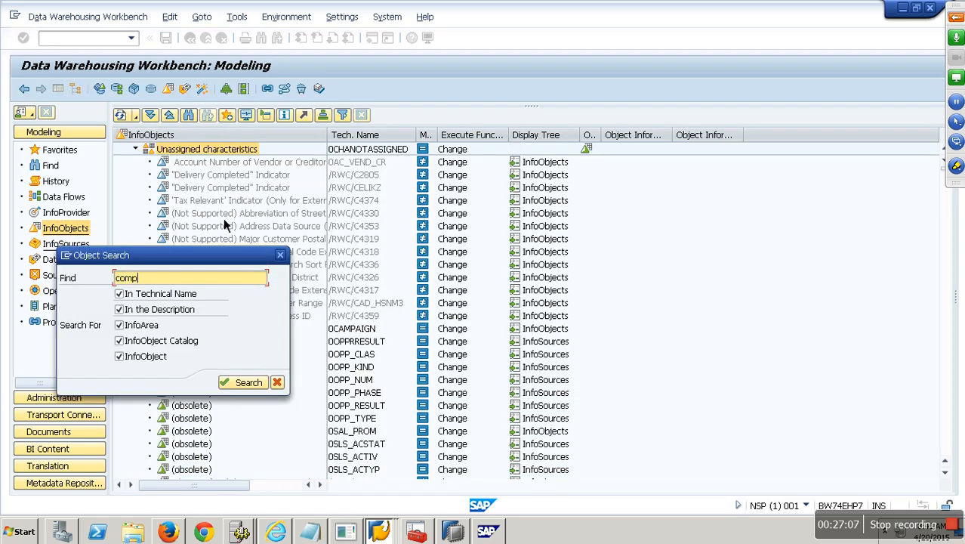
{"action": "type", "text": "compkode"}
{"action": "key", "text": "Return"}
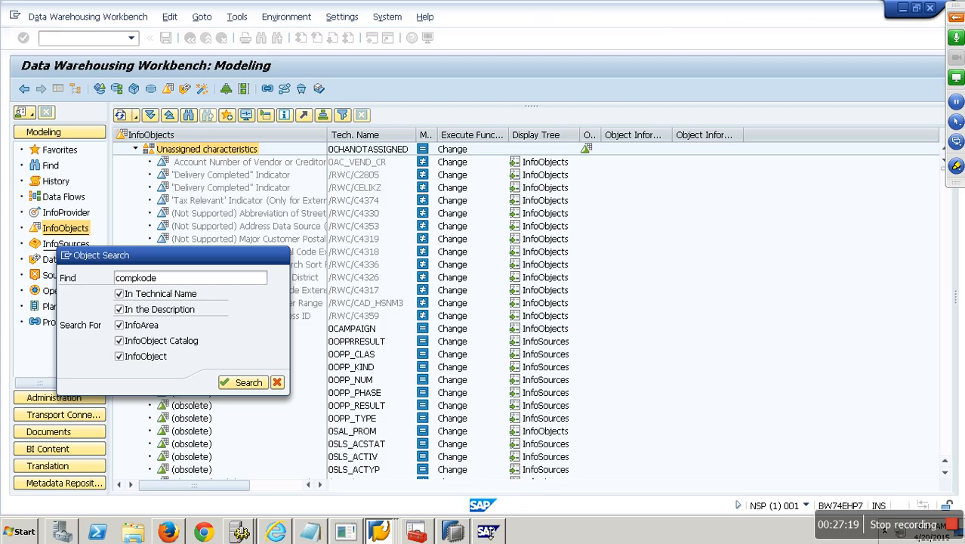
Step: Refresh the work process table in the management console several times
{"action": "left_click", "coordinate": [490, 532]}
{"action": "left_click", "coordinate": [497, 89]}
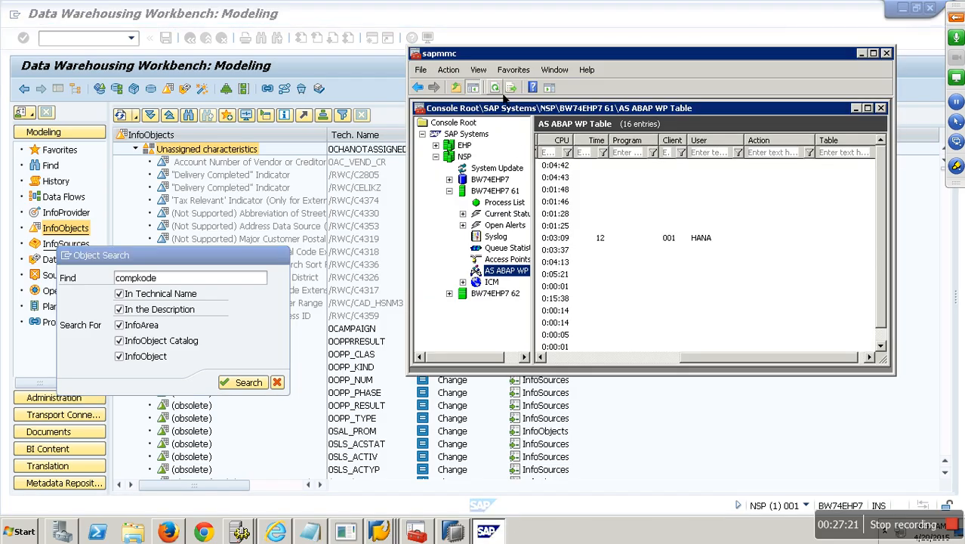
{"action": "left_click", "coordinate": [503, 93]}
{"action": "left_click", "coordinate": [503, 93]}
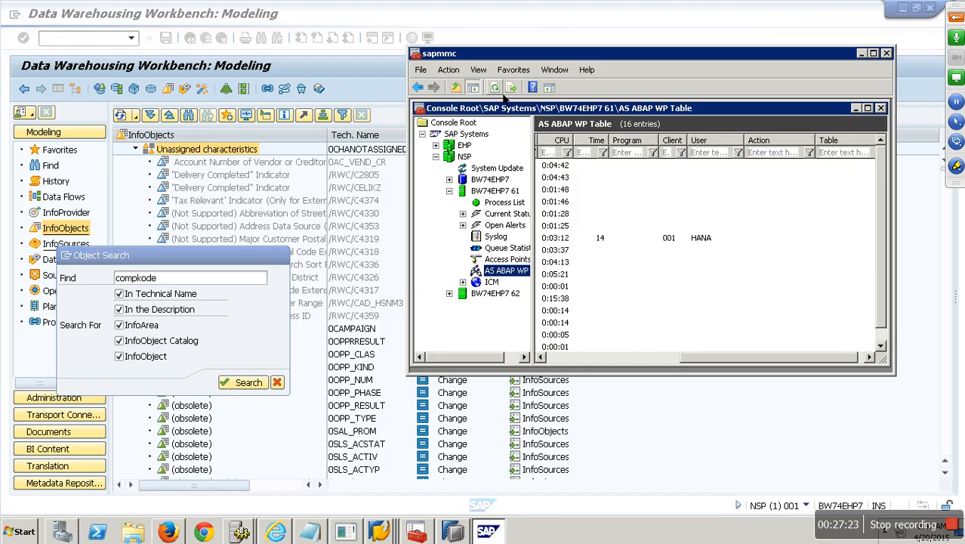
{"action": "left_click", "coordinate": [503, 94]}
{"action": "left_click", "coordinate": [503, 94]}
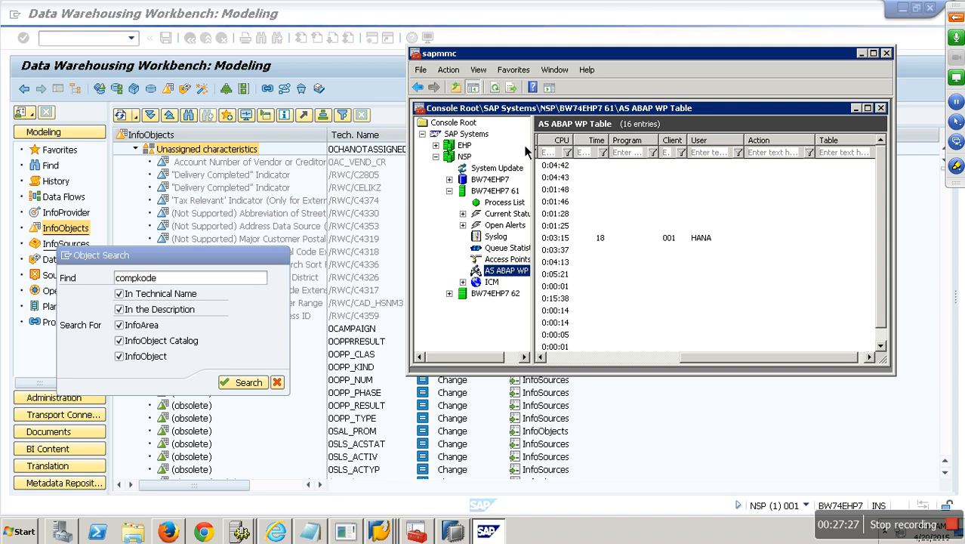
Step: Back in the Workbench, open the COMPKODE InfoObject in Change mode
{"action": "left_click", "coordinate": [744, 25]}
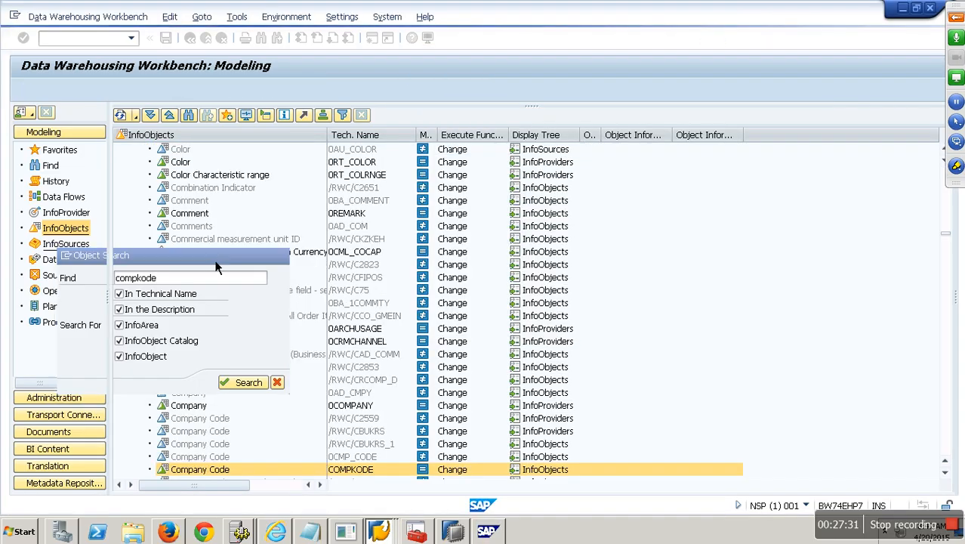
{"action": "right_click", "coordinate": [358, 472]}
{"action": "left_click", "coordinate": [405, 316]}
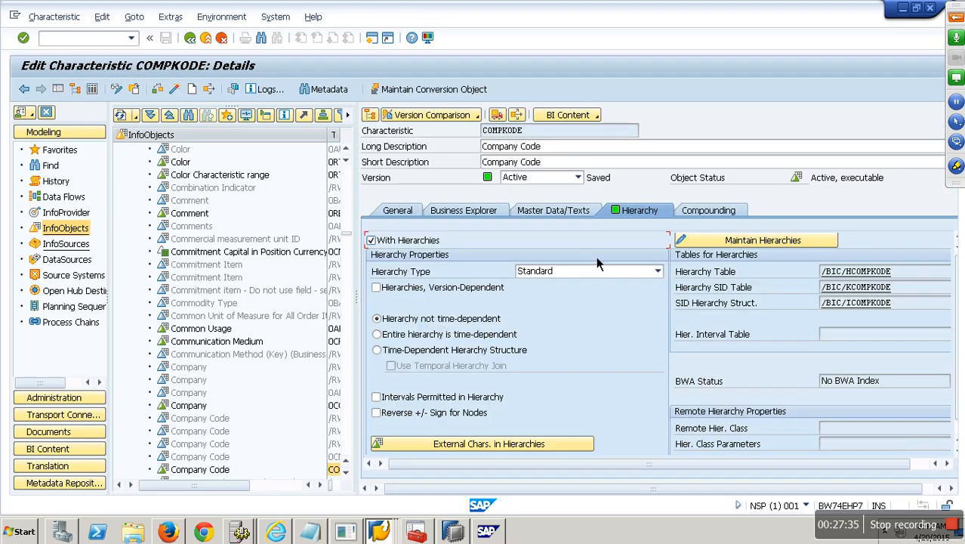
Step: Enable With Texts on the COMPKODE Master Data/Texts tab and activate it
{"action": "left_click", "coordinate": [521, 213]}
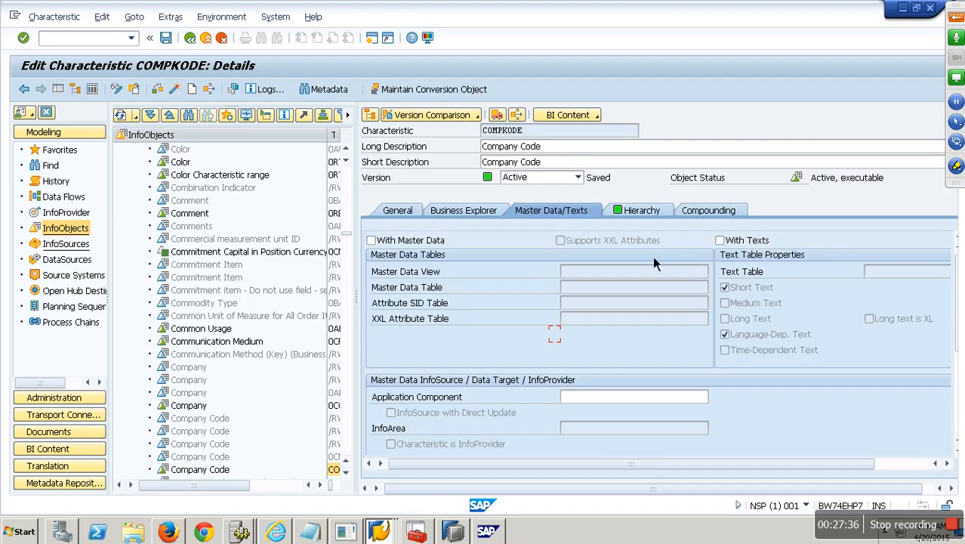
{"action": "left_click", "coordinate": [720, 240]}
{"action": "left_click", "coordinate": [197, 95]}
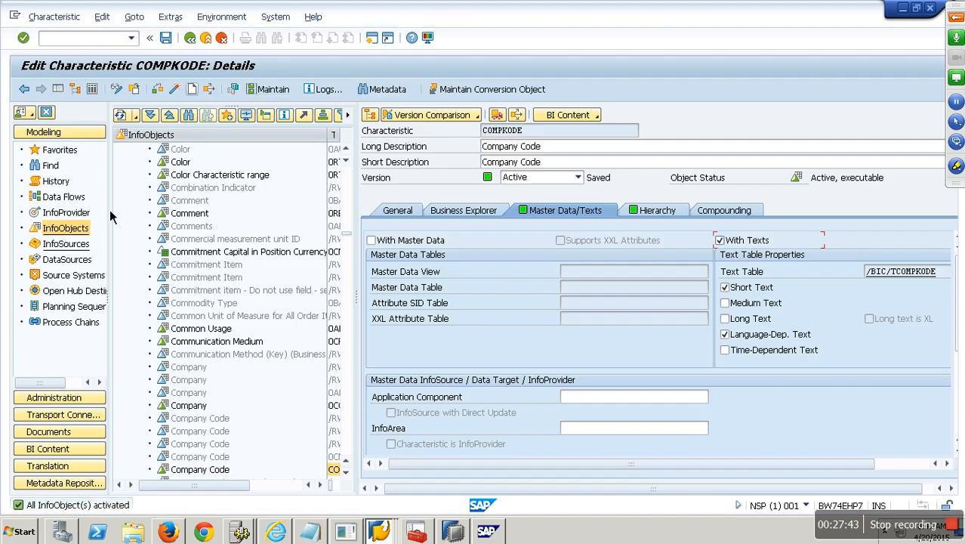
Step: Insert COMPKODE as an InfoProvider under the ECC Extraction favourite InfoArea
{"action": "left_click", "coordinate": [60, 149]}
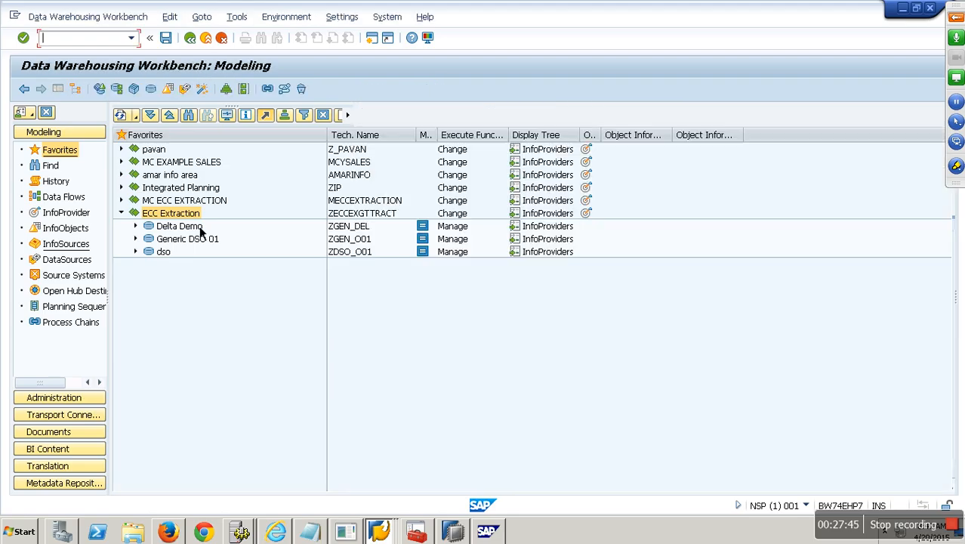
{"action": "right_click", "coordinate": [200, 215]}
{"action": "left_click", "coordinate": [293, 442]}
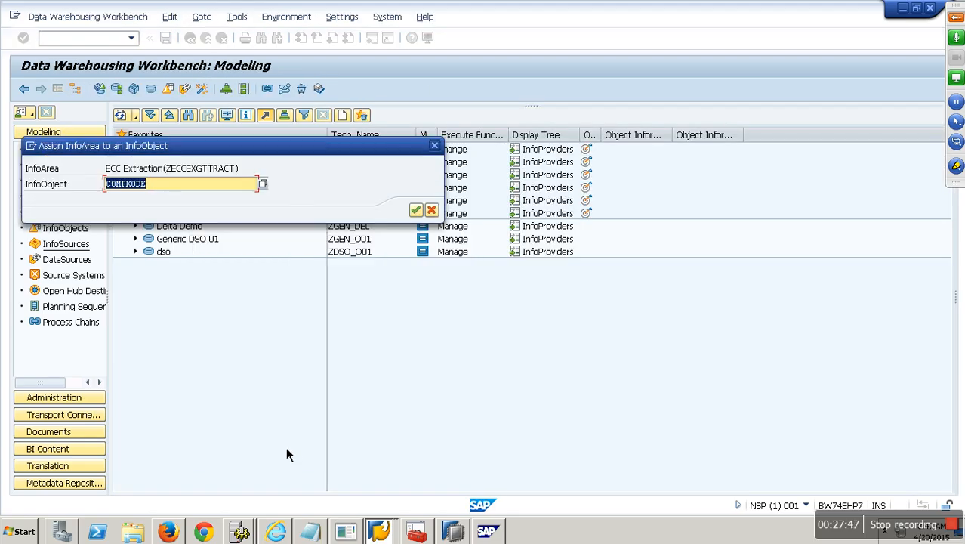
{"action": "left_click", "coordinate": [414, 210]}
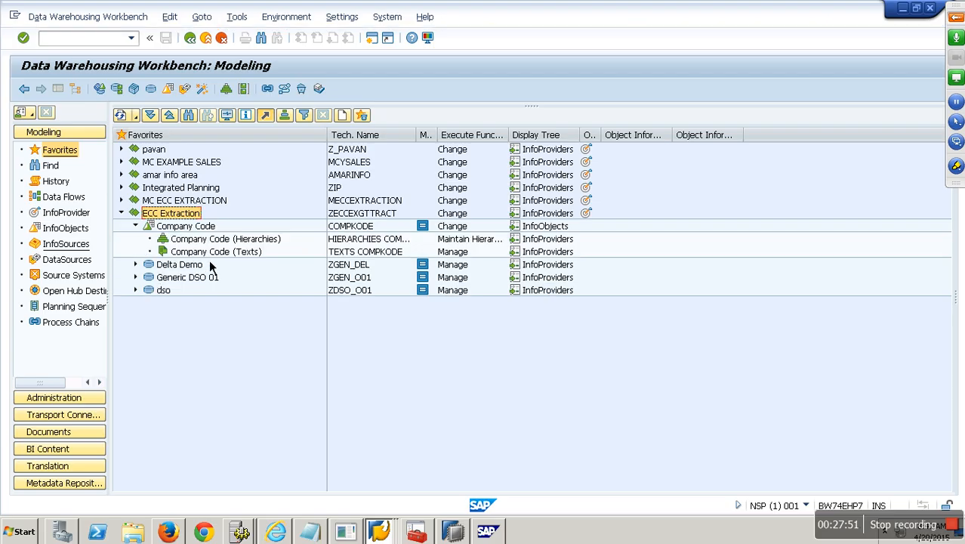
{"action": "left_click", "coordinate": [217, 241]}
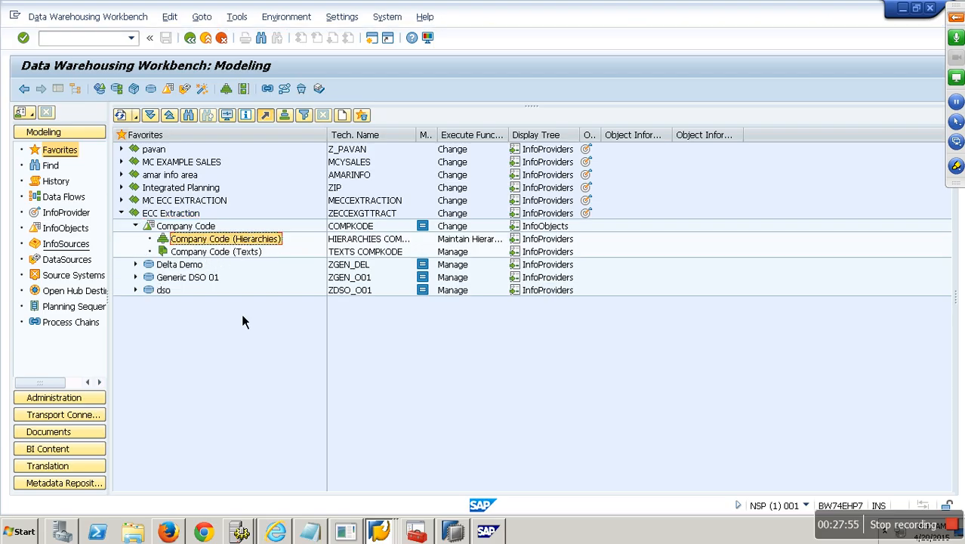
{"action": "left_click", "coordinate": [381, 533]}
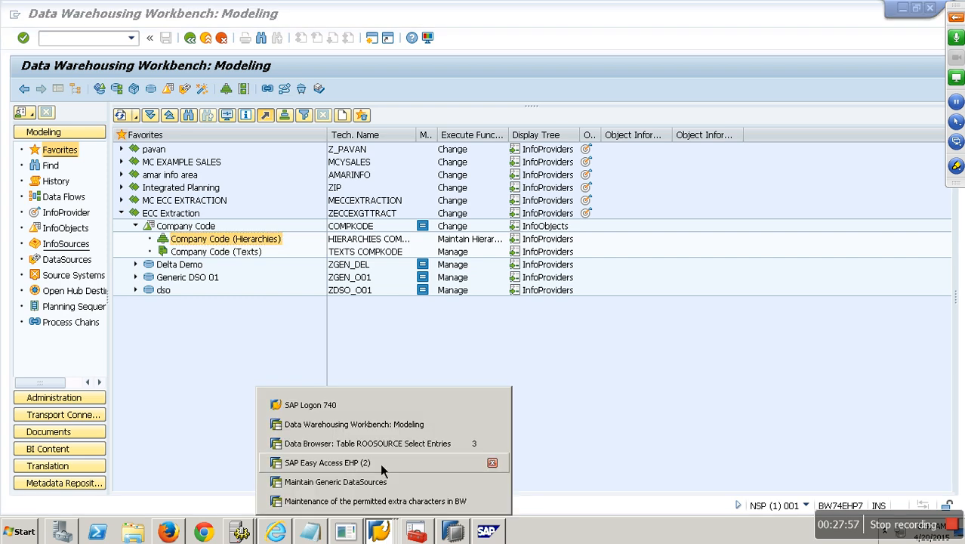
Step: In the ECC session, display table T001 in SE11 and inspect its BUKRS Company Code field
{"action": "left_click", "coordinate": [367, 487]}
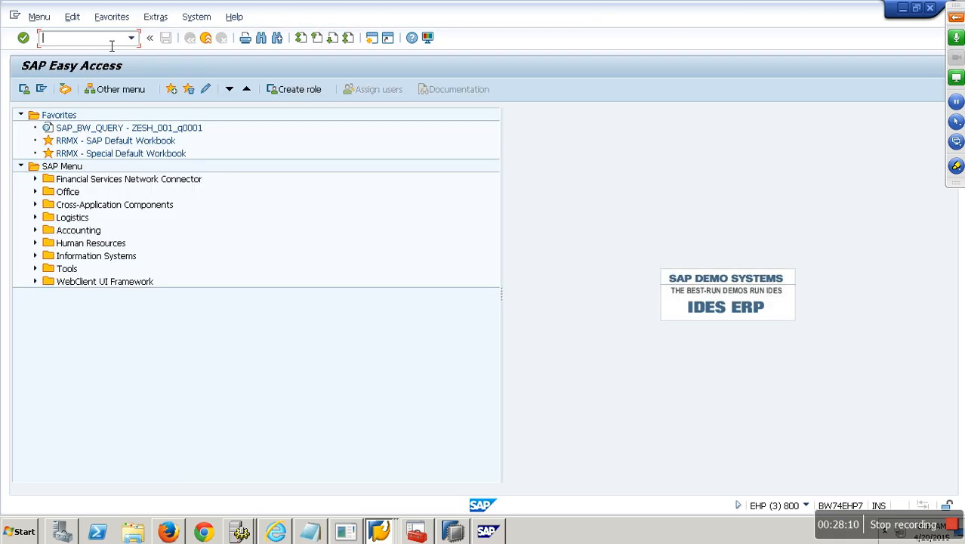
{"action": "type", "text": "se11"}
{"action": "key", "text": "Return"}
{"action": "type", "text": "t00"}
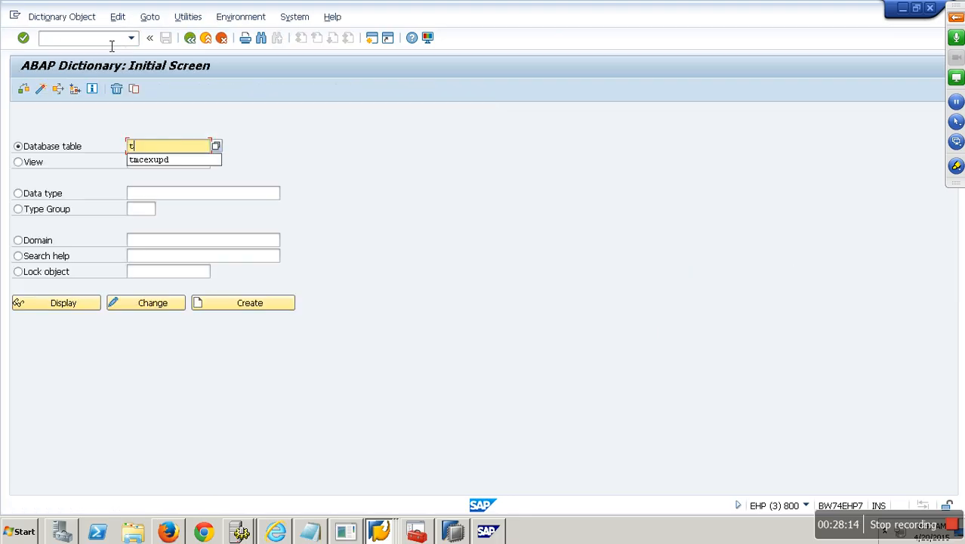
{"action": "type", "text": "1"}
{"action": "left_click", "coordinate": [98, 302]}
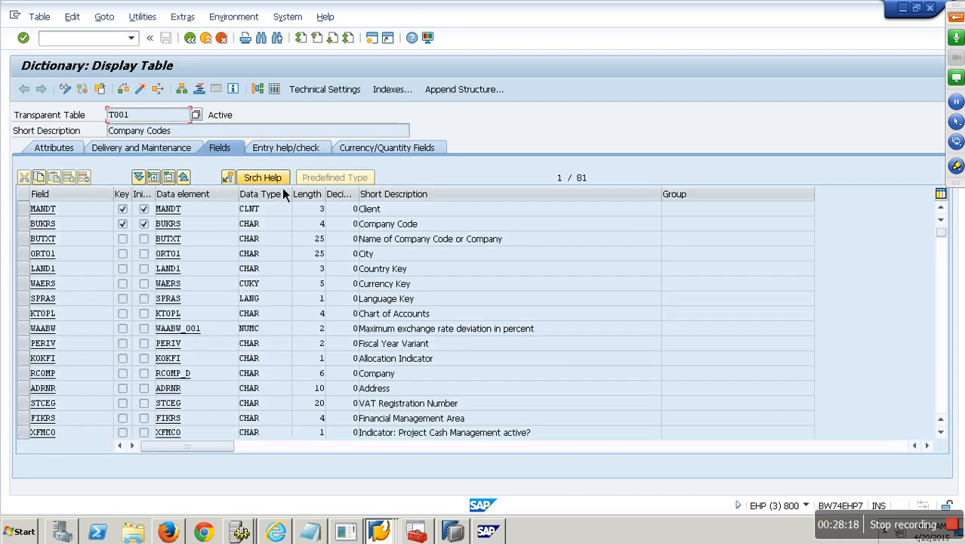
{"action": "left_click", "coordinate": [65, 225]}
{"action": "left_click_drag", "start_coordinate": [67, 227], "coordinate": [31, 224]}
{"action": "left_click_drag", "start_coordinate": [473, 227], "coordinate": [207, 239]}
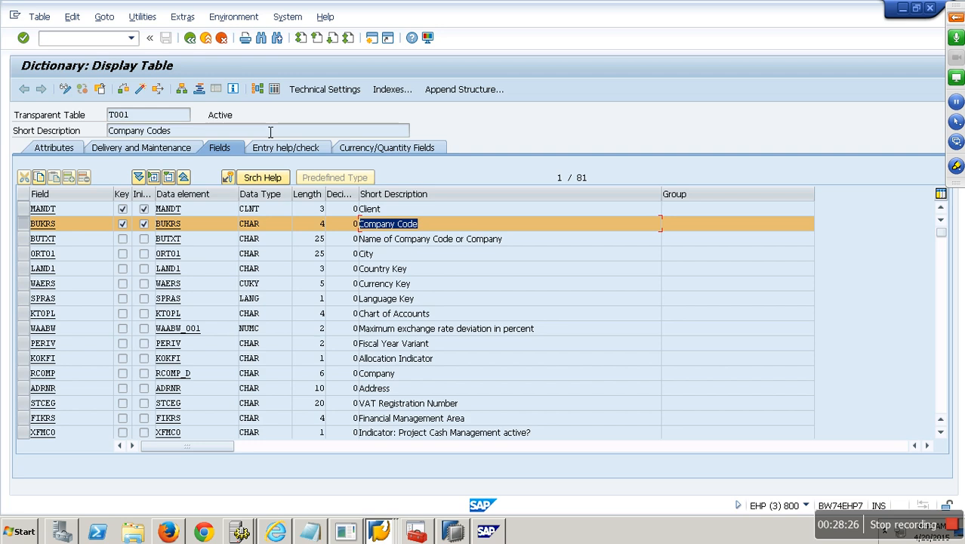
Step: Go to transaction BW07 to generate a set hierarchy DataSource
{"action": "left_click", "coordinate": [112, 43]}
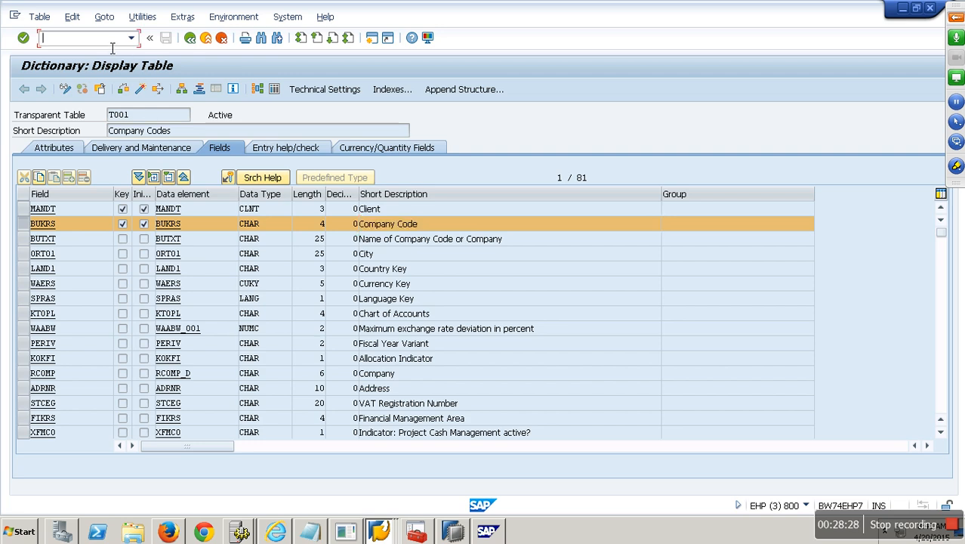
{"action": "type", "text": "/n"}
{"action": "type", "text": "bw07"}
{"action": "key", "text": "Return"}
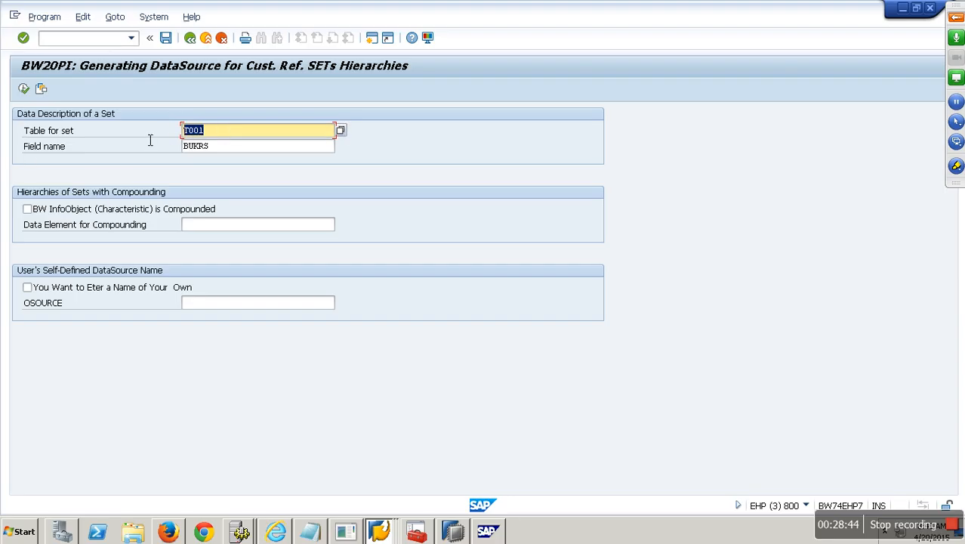
Step: Allow a custom DataSource name, enter COMPKODE_DEMO_HIER and copy it
{"action": "key", "text": "Tab"}
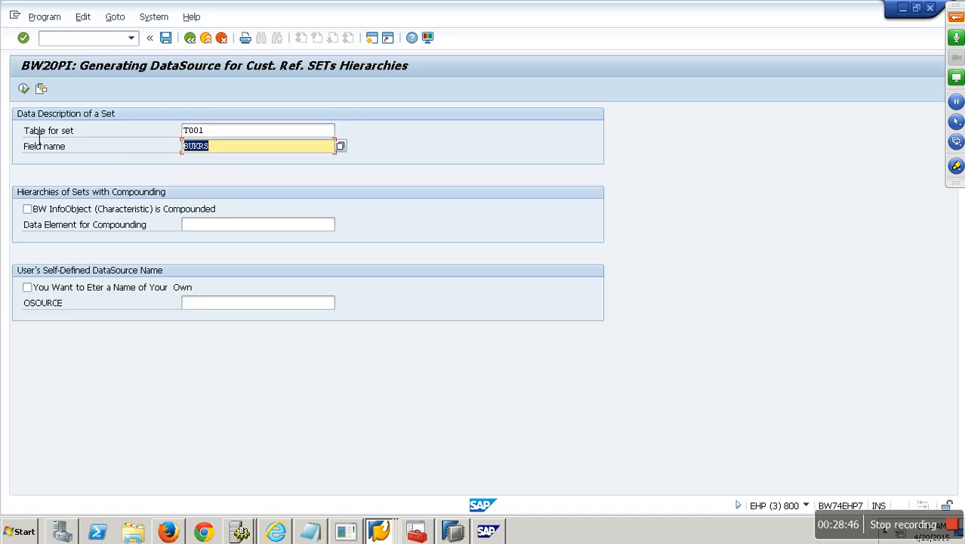
{"action": "left_click", "coordinate": [40, 294]}
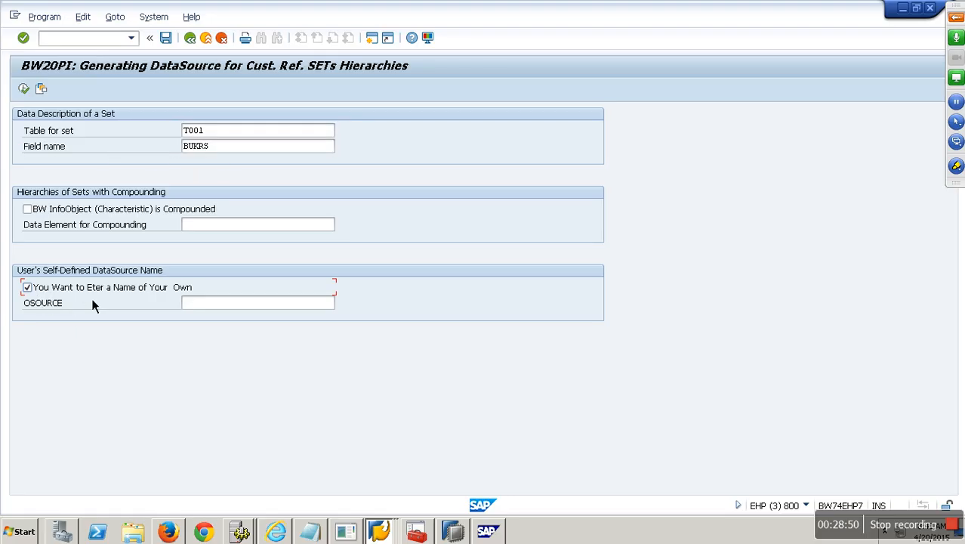
{"action": "left_click", "coordinate": [222, 306]}
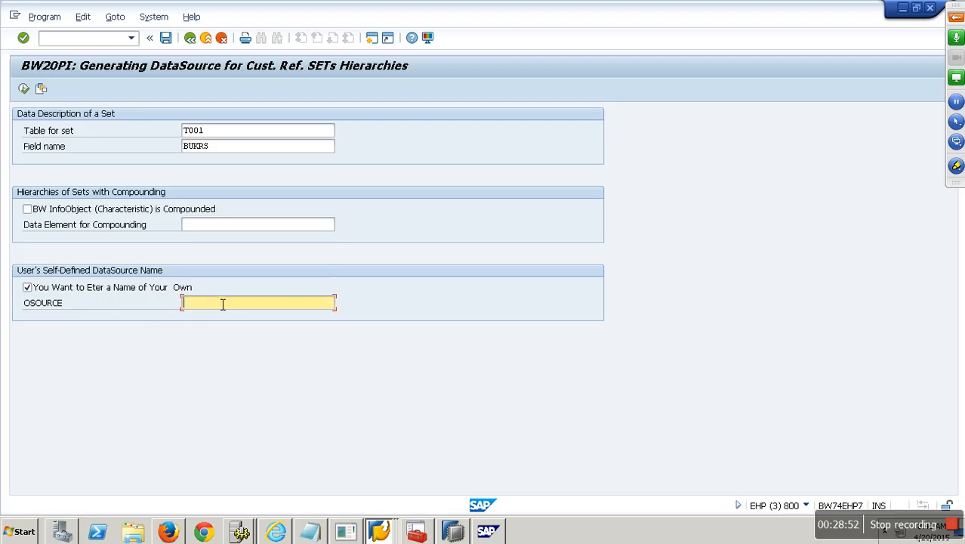
{"action": "type", "text": "compkode_demo_hier"}
{"action": "left_click_drag", "start_coordinate": [302, 308], "coordinate": [155, 320]}
{"action": "key", "text": "ctrl+c"}
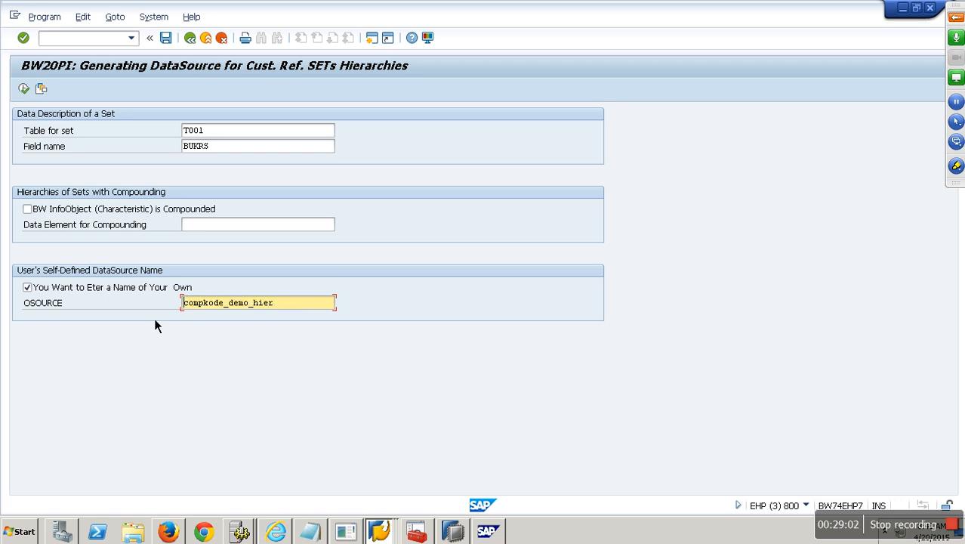
Step: Generate the hierarchy DataSource from T001/BUKRS, confirming and saving as a local object
{"action": "left_click", "coordinate": [25, 90]}
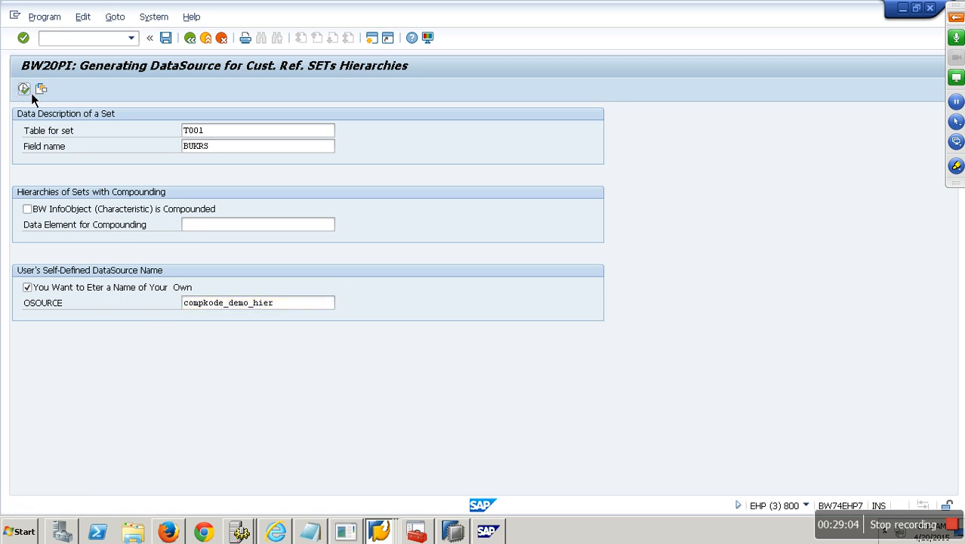
{"action": "left_click", "coordinate": [207, 266]}
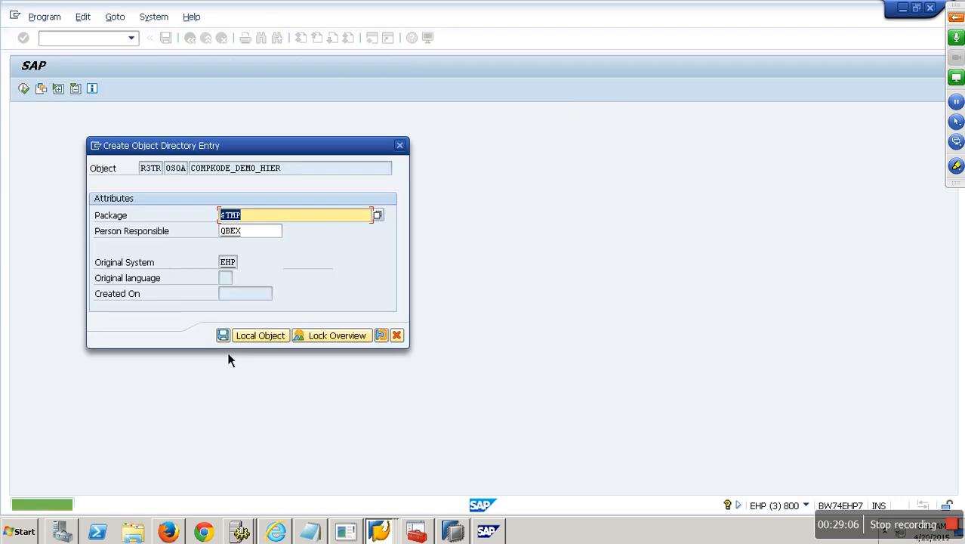
{"action": "left_click", "coordinate": [256, 339]}
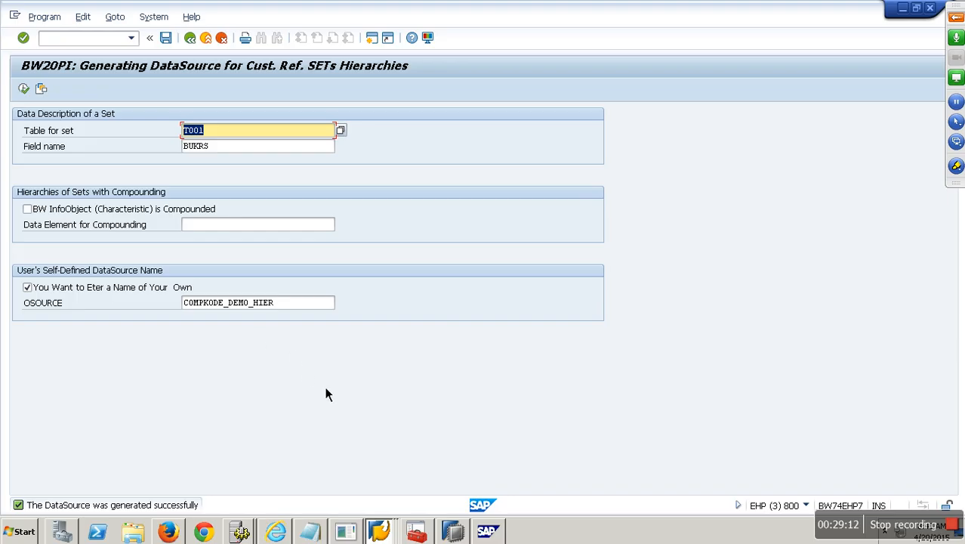
{"action": "left_click", "coordinate": [379, 531]}
Step: In BW, open the DataSource Repository for compkode_demo_hier with source system ECW_00_800
{"action": "left_click", "coordinate": [370, 426]}
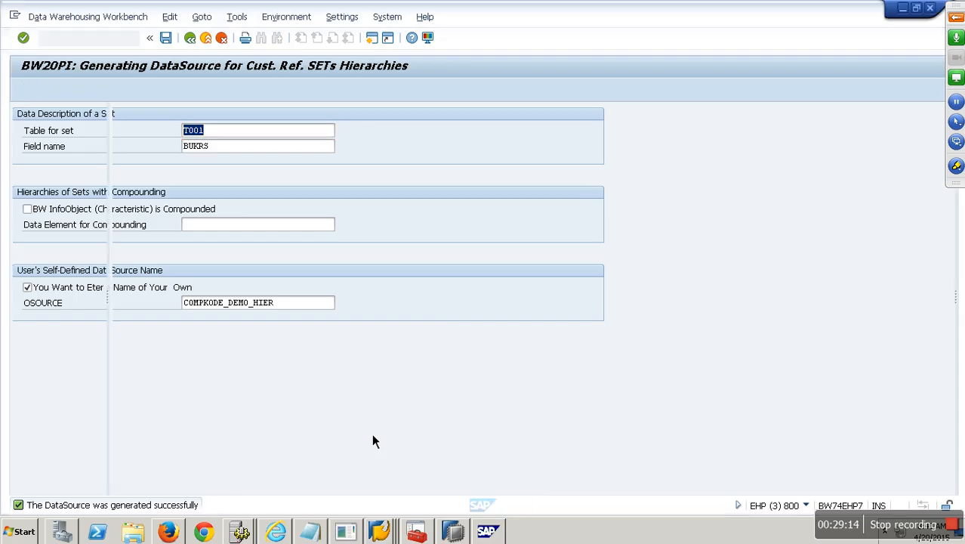
{"action": "left_click", "coordinate": [88, 43]}
{"action": "type", "text": "/nrsds"}
{"action": "key", "text": "Return"}
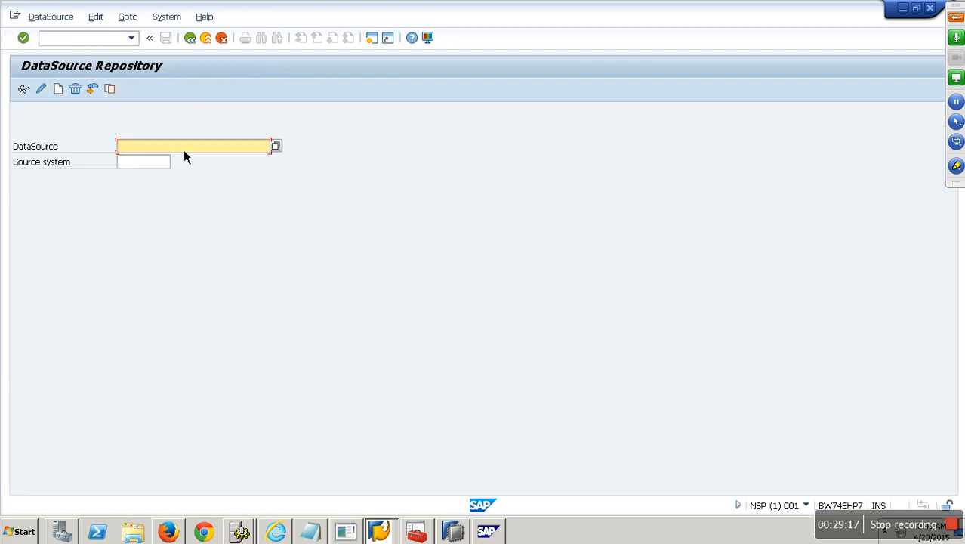
{"action": "key", "text": "ctrl+v"}
{"action": "left_click", "coordinate": [164, 163]}
{"action": "left_click", "coordinate": [157, 175]}
Step: Replicate the DataSource from ECW_00_800, confirming the replication and creation list
{"action": "left_click", "coordinate": [49, 17]}
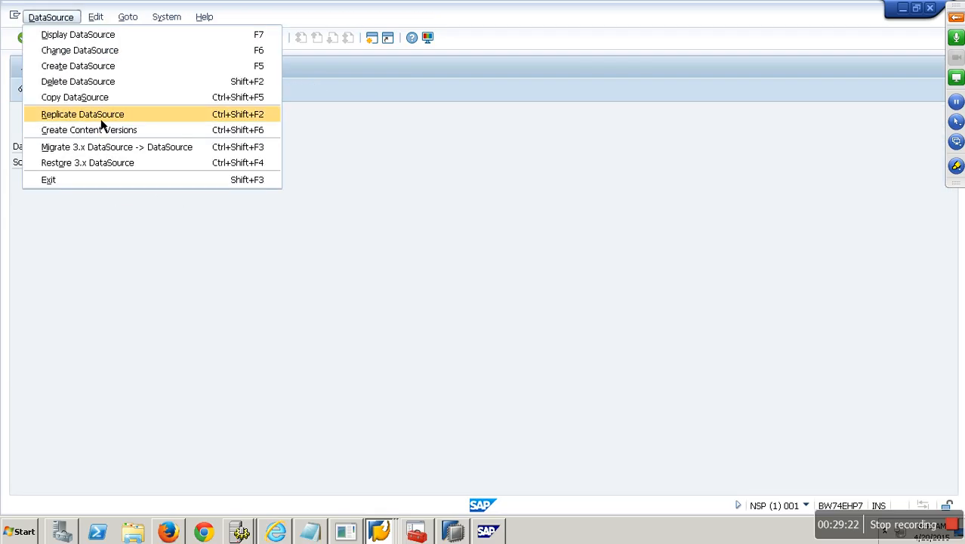
{"action": "left_click", "coordinate": [98, 115]}
{"action": "left_click", "coordinate": [391, 503]}
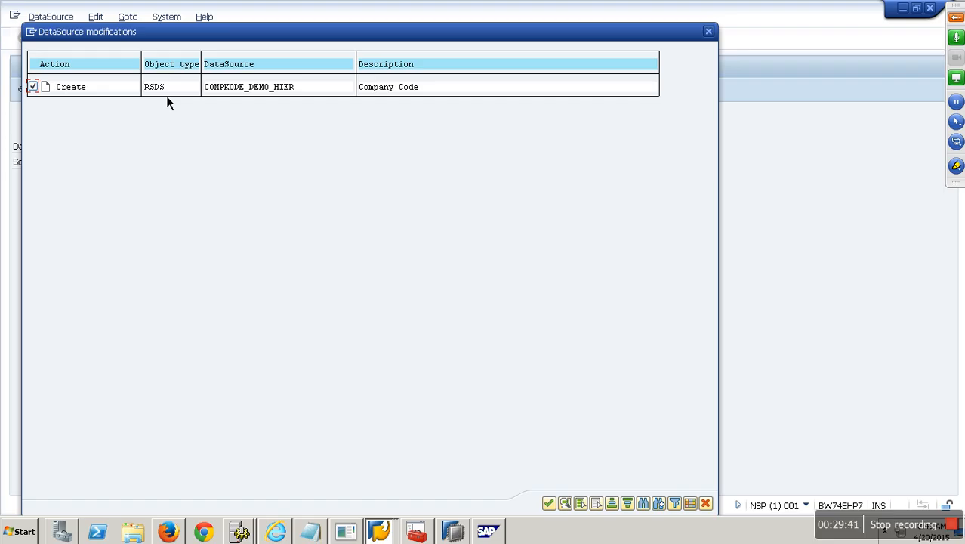
{"action": "left_click", "coordinate": [551, 505]}
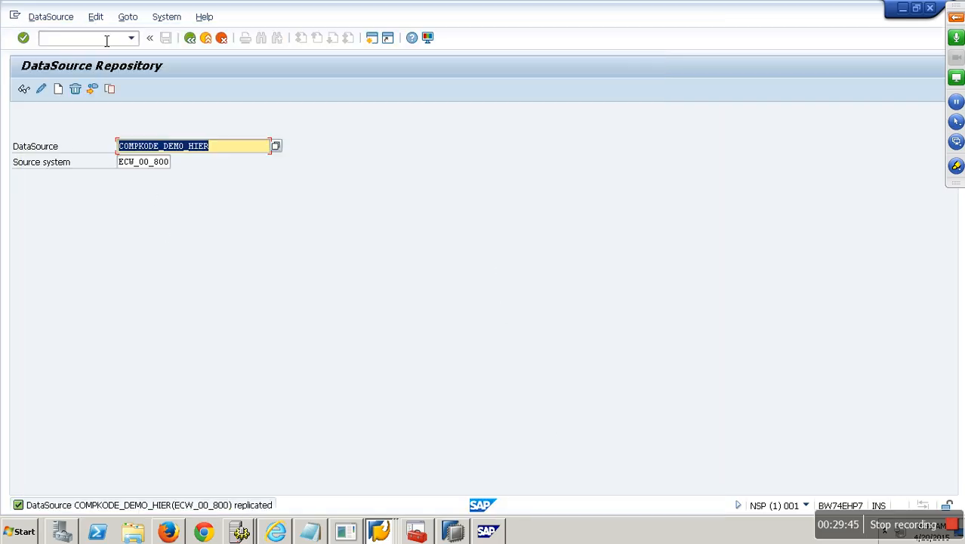
Step: Go to the Data Warehousing Workbench with /nrsa1
{"action": "left_click", "coordinate": [106, 41]}
{"action": "type", "text": "/"}
{"action": "type", "text": "sa1"}
{"action": "key", "text": "Return"}
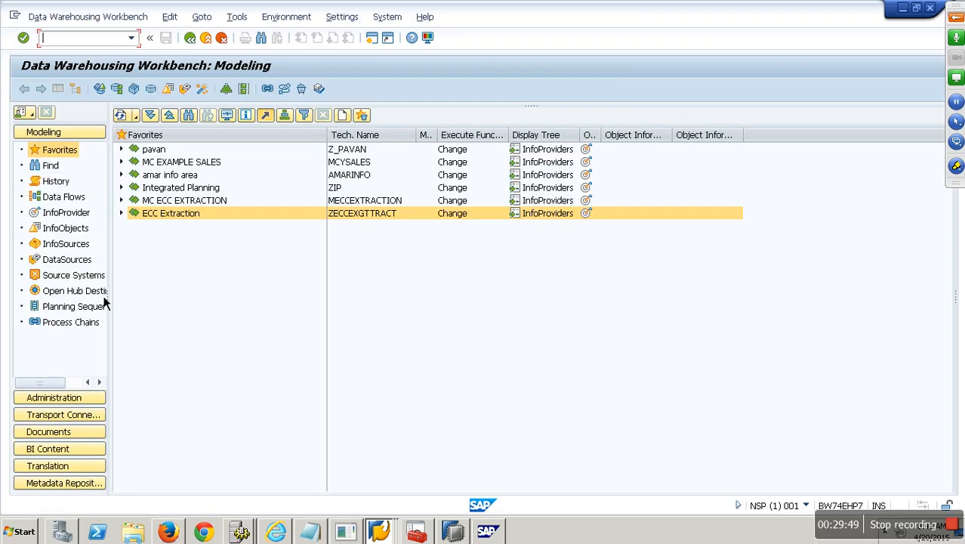
Step: Browse the DataSources of source system ECW_00_800
{"action": "left_click", "coordinate": [77, 275]}
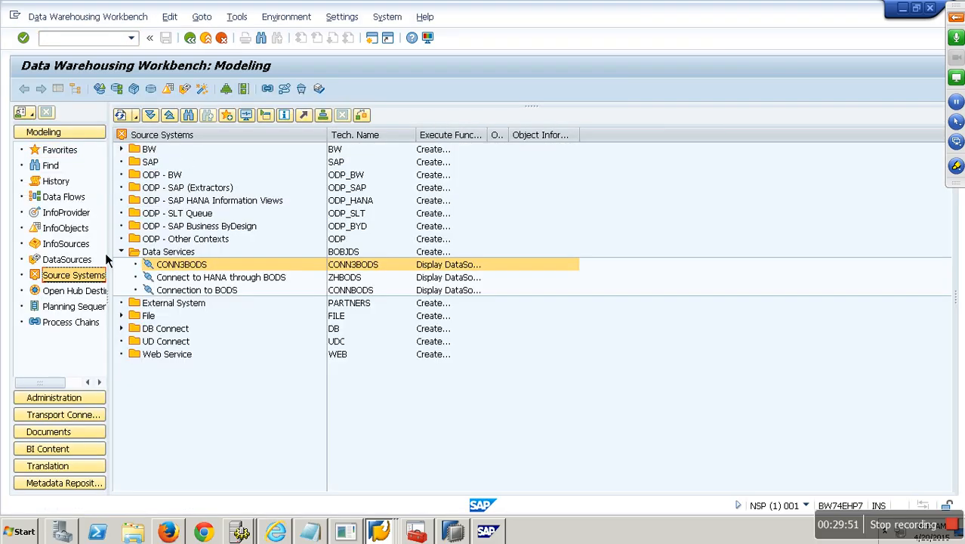
{"action": "left_click", "coordinate": [67, 259]}
{"action": "left_click", "coordinate": [129, 117]}
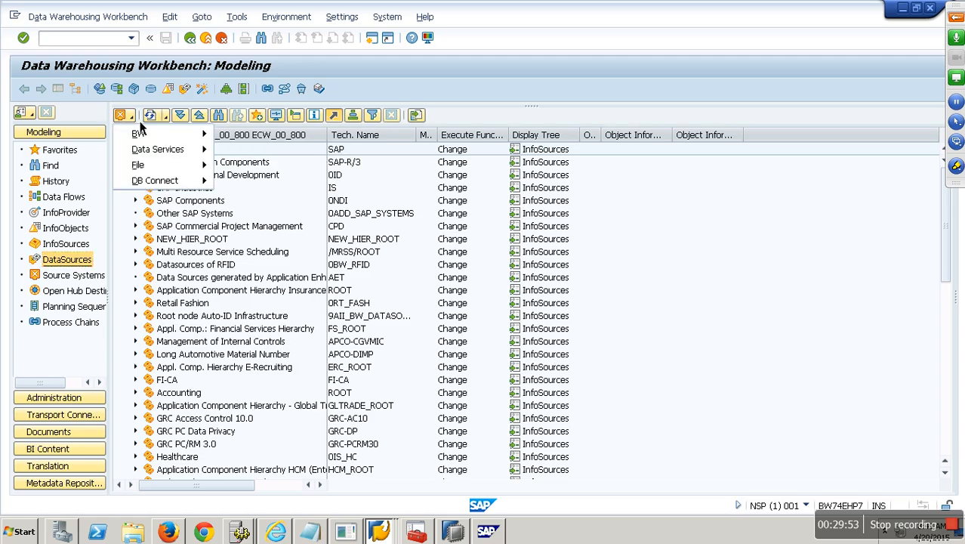
{"action": "left_click", "coordinate": [257, 150]}
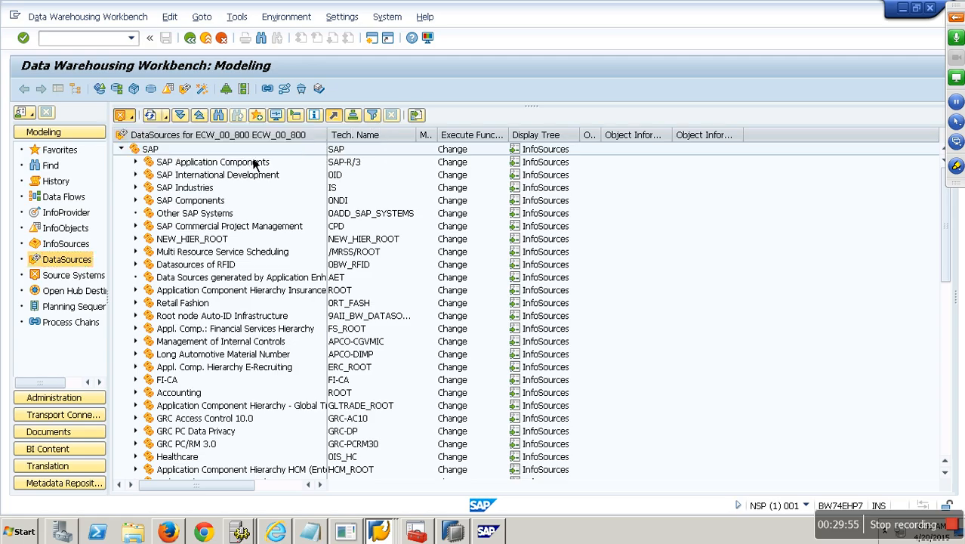
Step: Find COMPKODE_DEMO_HIER across all object types and activate it in change mode
{"action": "left_click", "coordinate": [260, 38]}
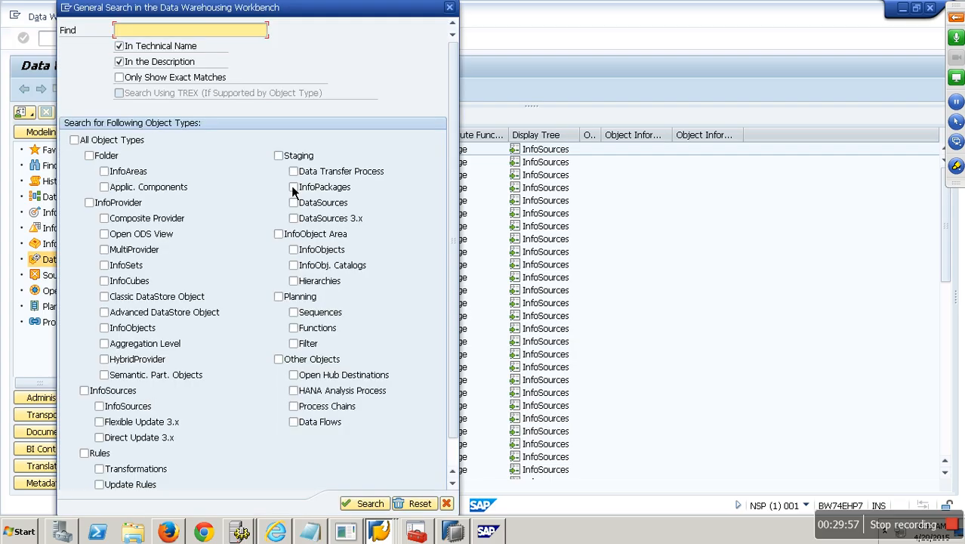
{"action": "key", "text": "ctrl+v"}
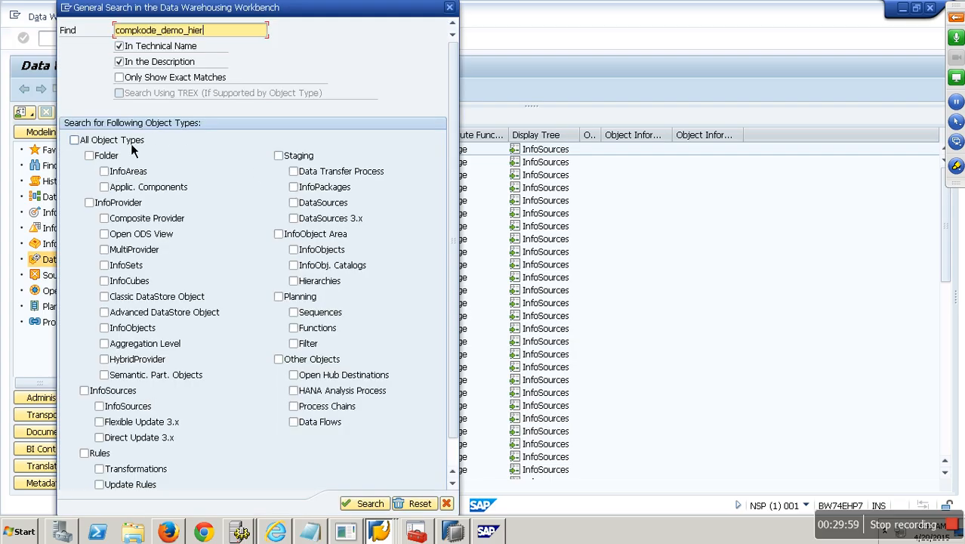
{"action": "left_click", "coordinate": [74, 140]}
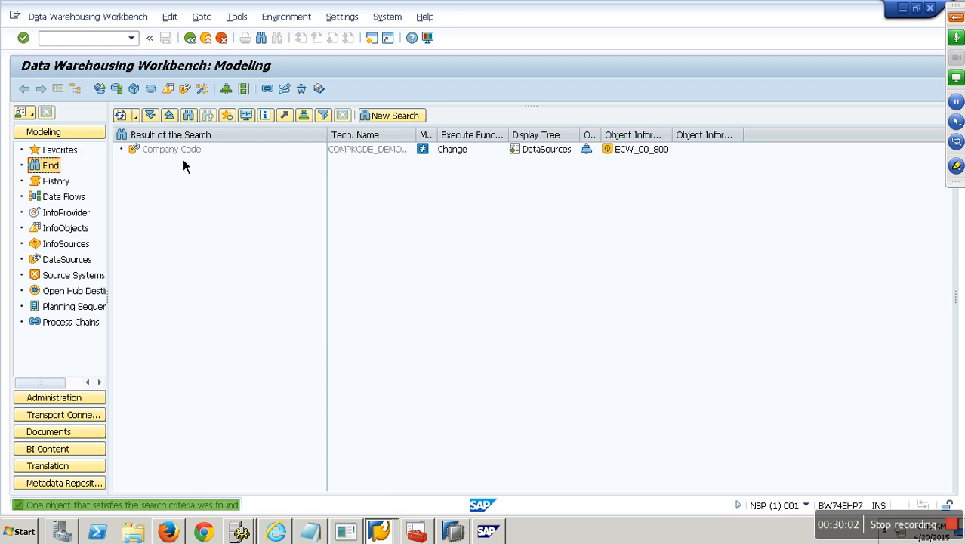
{"action": "double_click", "coordinate": [183, 157]}
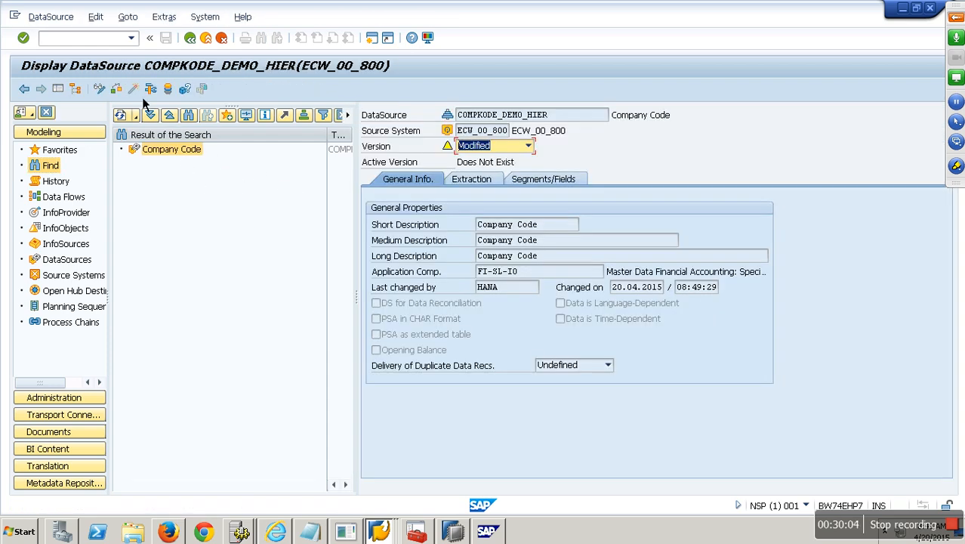
{"action": "right_click", "coordinate": [188, 155]}
{"action": "left_click", "coordinate": [228, 182]}
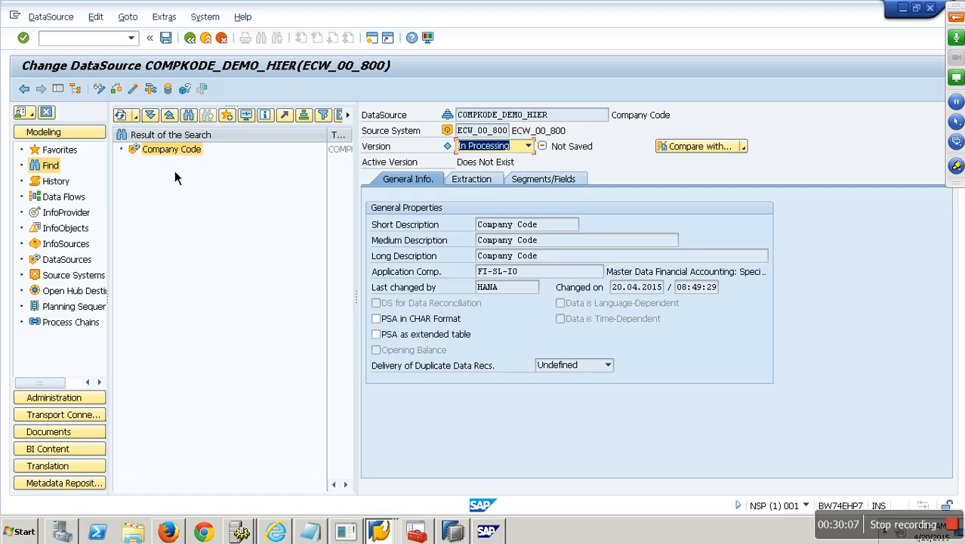
{"action": "left_click", "coordinate": [142, 90]}
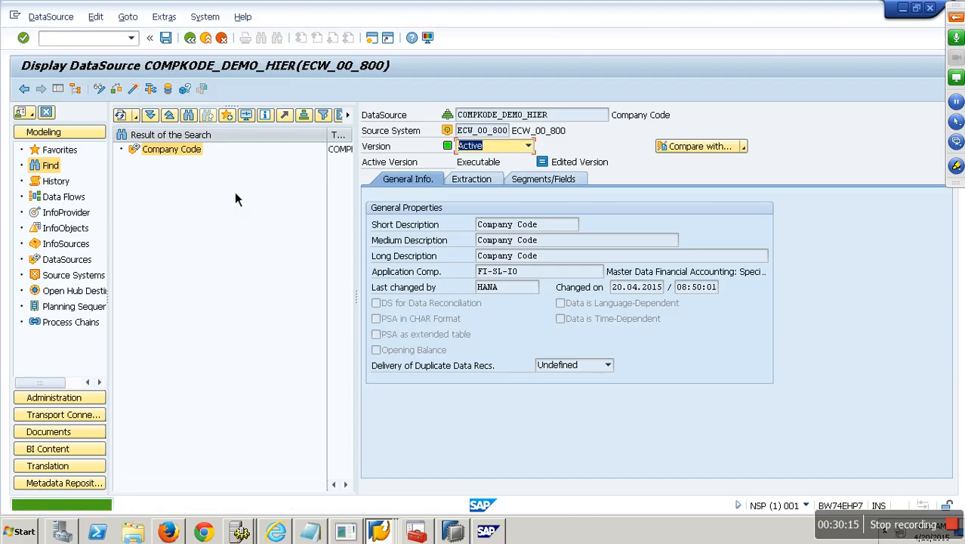
Step: Review the Header texts, Hierarchy nodes and Node texts segments, extraction and general tabs, then exit
{"action": "left_click", "coordinate": [528, 185]}
{"action": "left_click", "coordinate": [598, 208]}
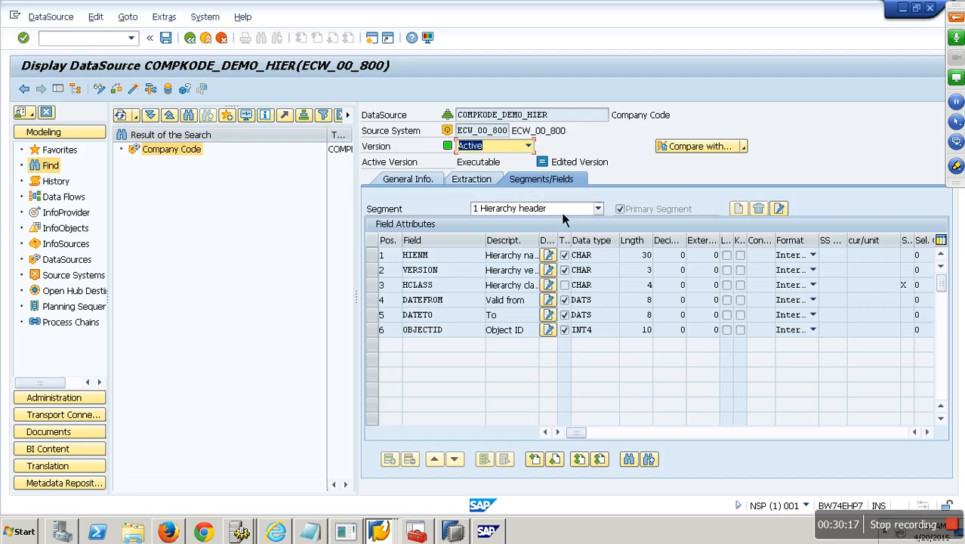
{"action": "left_click", "coordinate": [537, 231]}
{"action": "left_click", "coordinate": [562, 212]}
{"action": "left_click", "coordinate": [520, 244]}
{"action": "left_click", "coordinate": [526, 213]}
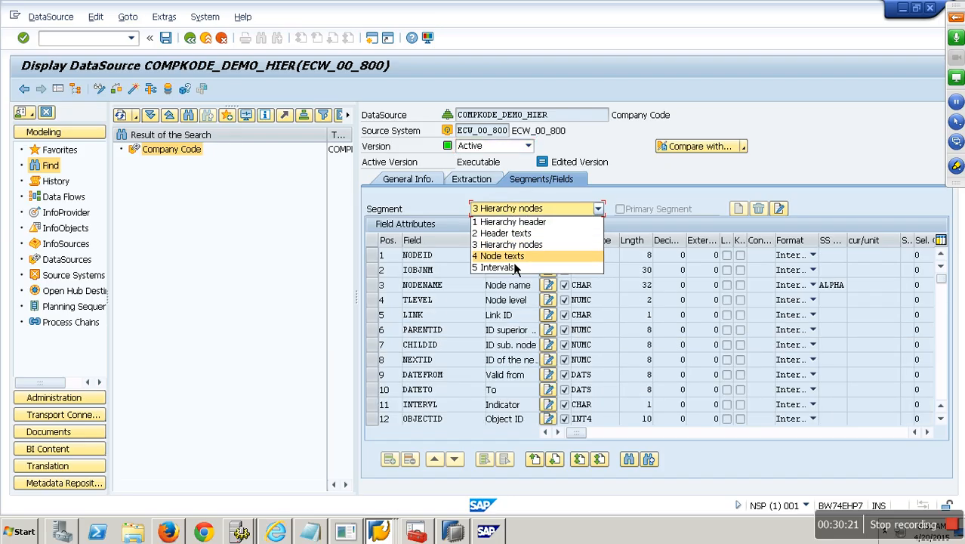
{"action": "left_click", "coordinate": [515, 256]}
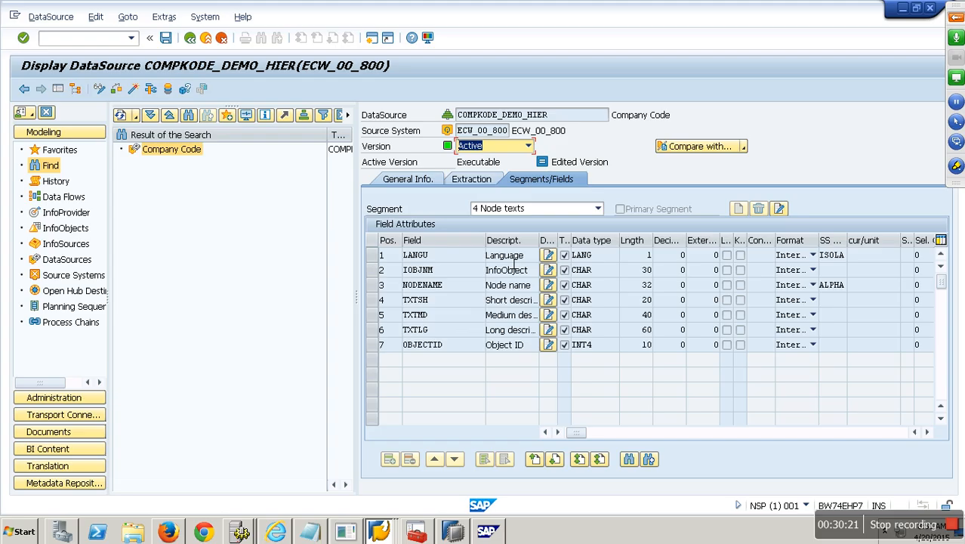
{"action": "left_click", "coordinate": [473, 184]}
{"action": "left_click", "coordinate": [419, 188]}
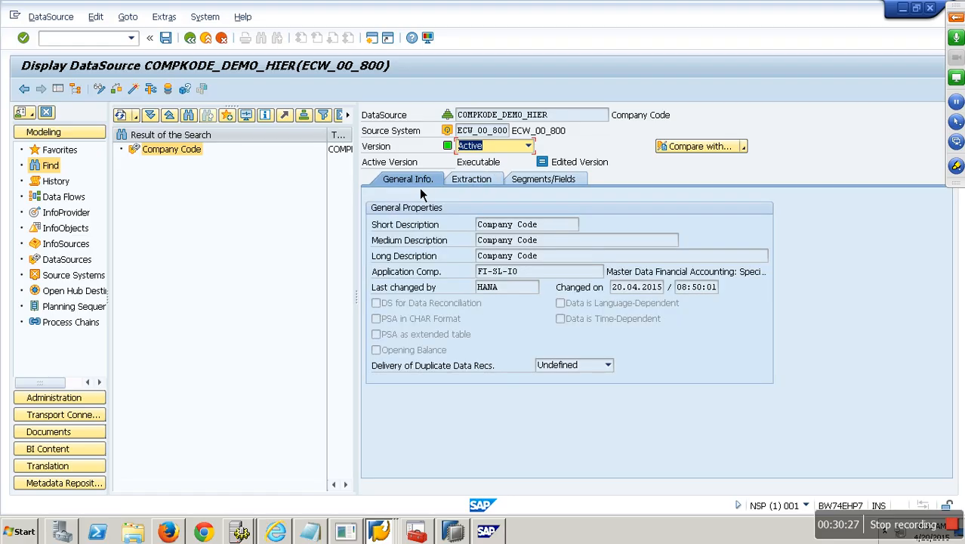
{"action": "left_click", "coordinate": [219, 40]}
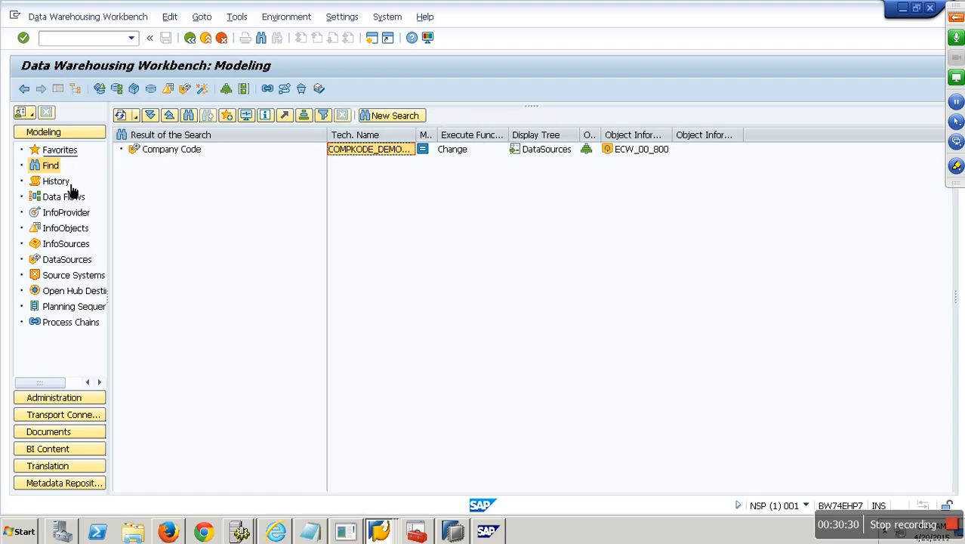
Step: Create a transformation for Company Code (Hierarchies) from DataSource COMPKODE_DEMO_HIER, source system ECW_00_800
{"action": "left_click", "coordinate": [60, 149]}
{"action": "left_click", "coordinate": [122, 214]}
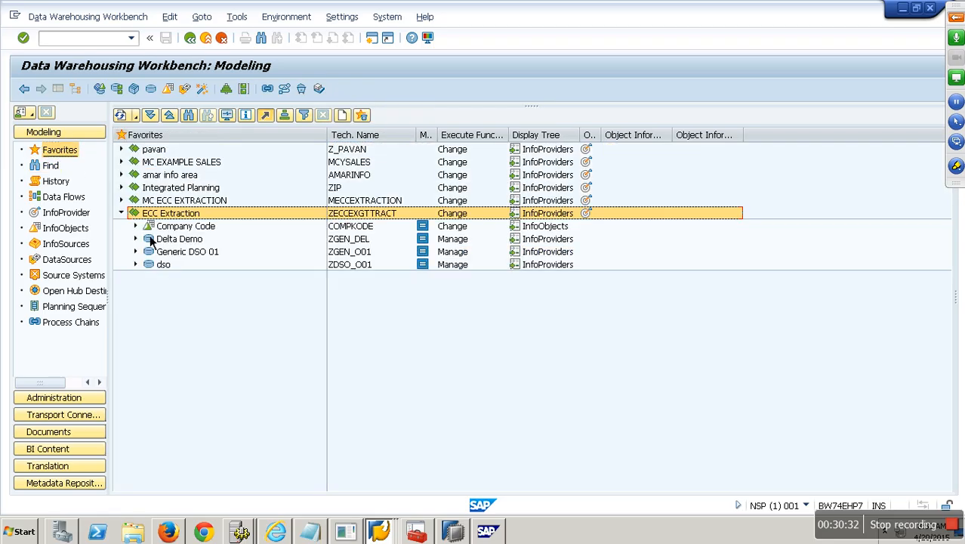
{"action": "left_click", "coordinate": [136, 226]}
{"action": "right_click", "coordinate": [207, 242]}
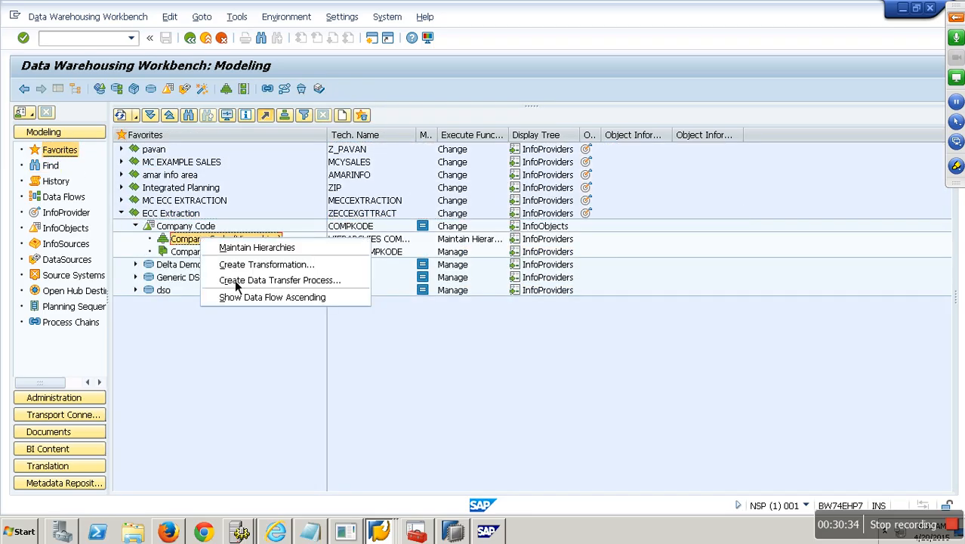
{"action": "left_click", "coordinate": [259, 266]}
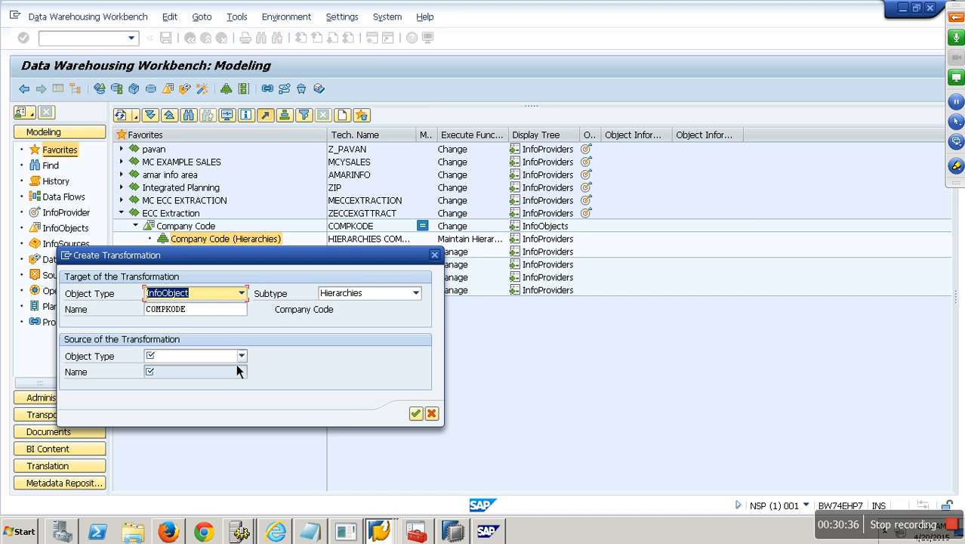
{"action": "left_click", "coordinate": [240, 356]}
{"action": "left_click", "coordinate": [157, 371]}
{"action": "left_click", "coordinate": [172, 376]}
{"action": "key", "text": "ctrl+v"}
{"action": "left_click", "coordinate": [181, 392]}
{"action": "left_click", "coordinate": [189, 400]}
{"action": "left_click", "coordinate": [415, 429]}
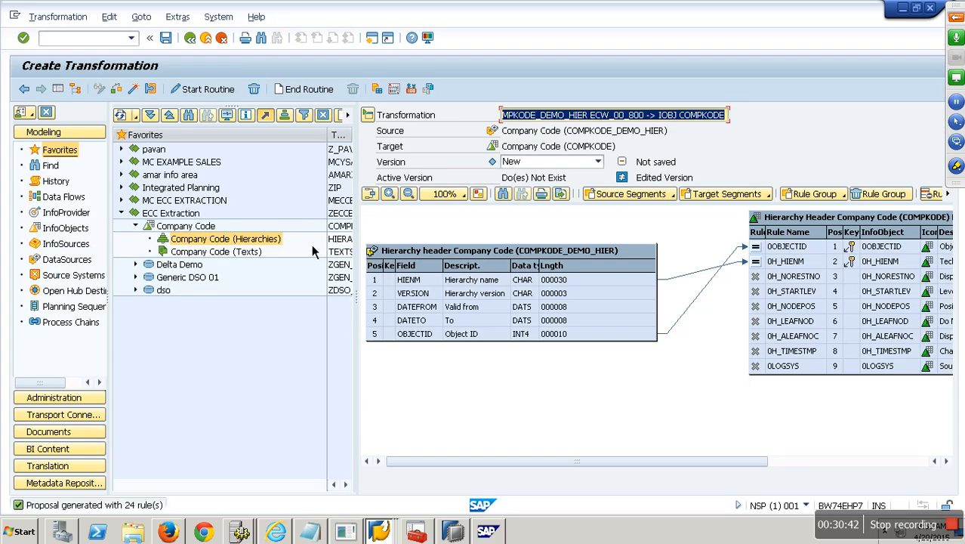
Step: Check the Hierarchy nodes mapping and COMPKODE rule, activate the transformation, then exit
{"action": "left_click", "coordinate": [66, 92]}
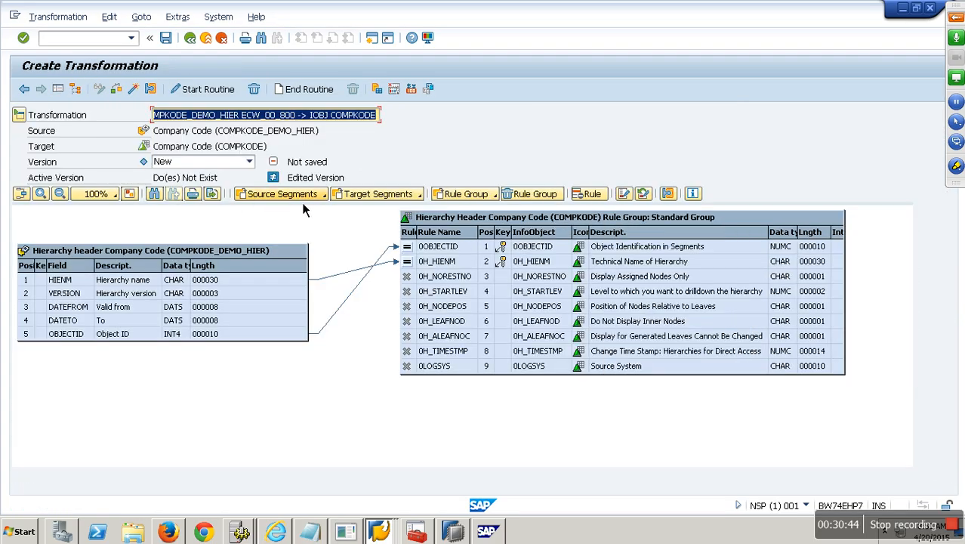
{"action": "left_click", "coordinate": [311, 195]}
{"action": "left_click", "coordinate": [314, 245]}
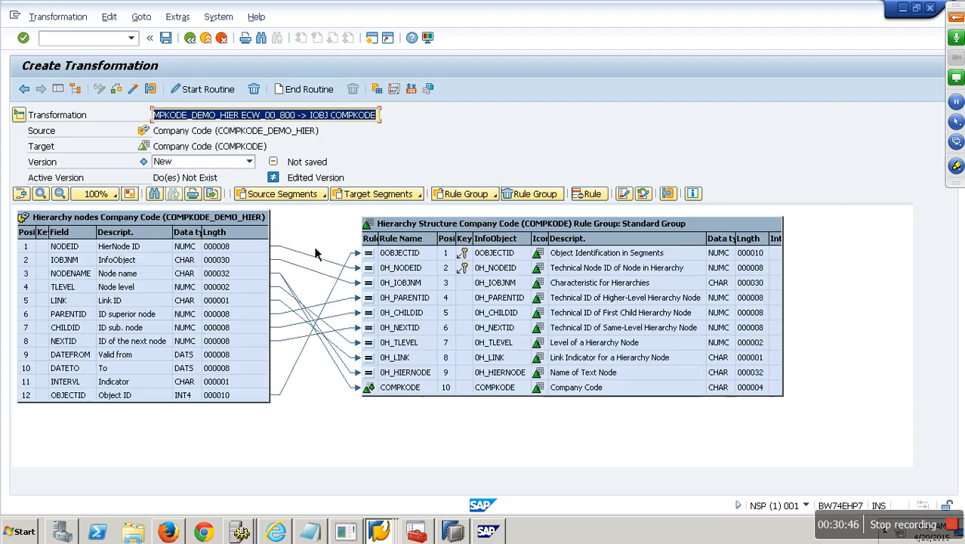
{"action": "left_click", "coordinate": [418, 393]}
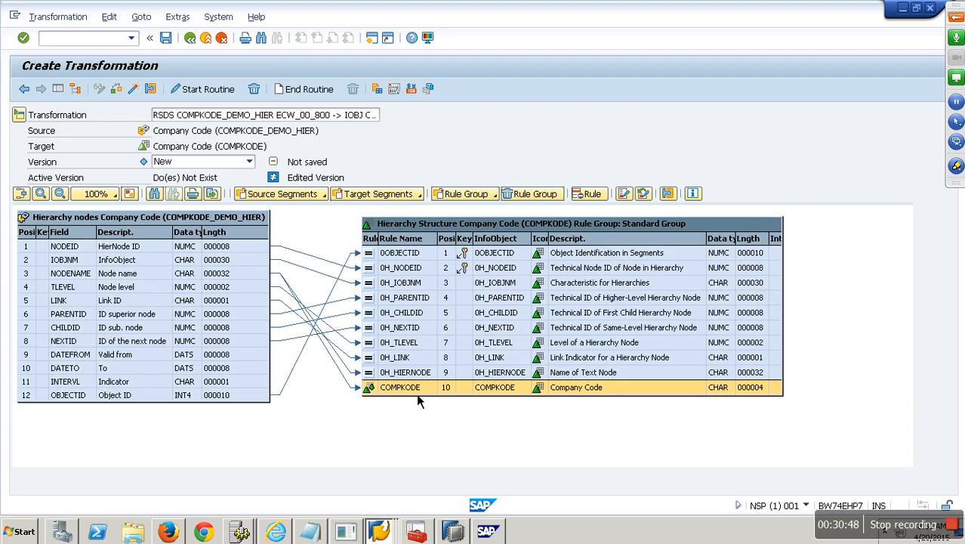
{"action": "left_click", "coordinate": [134, 89]}
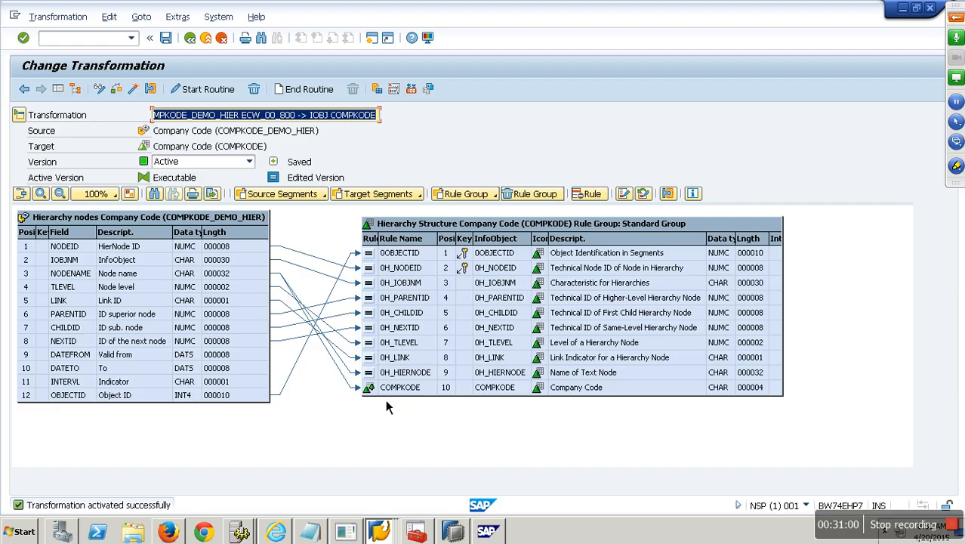
{"action": "left_click", "coordinate": [219, 39]}
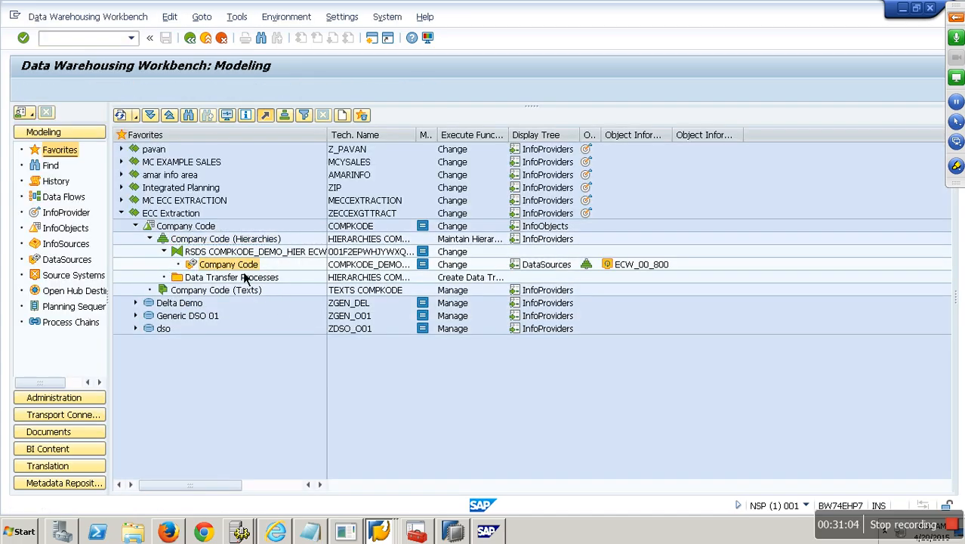
Step: Create InfoPackage 'ip : compkode hier' for the Company Code hierarchy DataSource
{"action": "right_click", "coordinate": [237, 265]}
{"action": "left_click", "coordinate": [300, 483]}
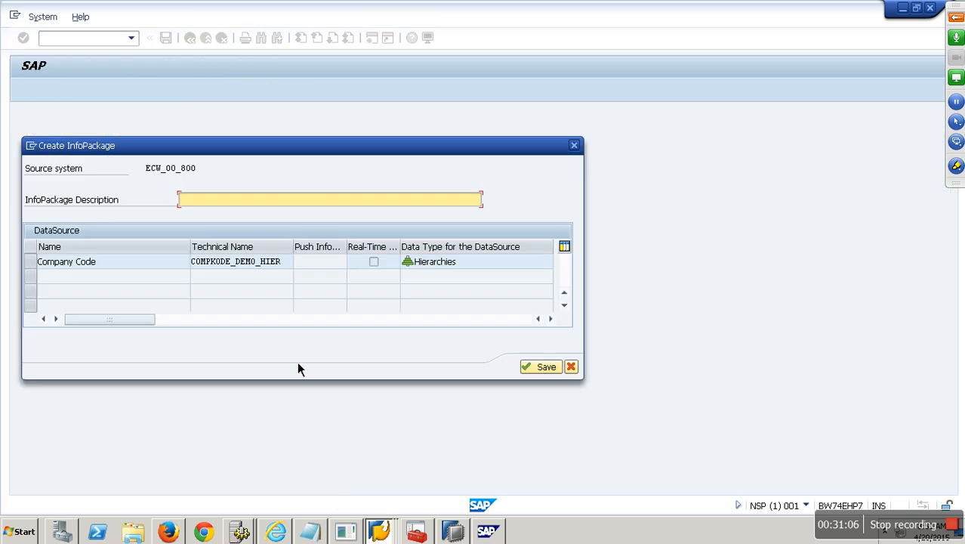
{"action": "type", "text": "ip : compkode hier"}
{"action": "key", "text": "Return"}
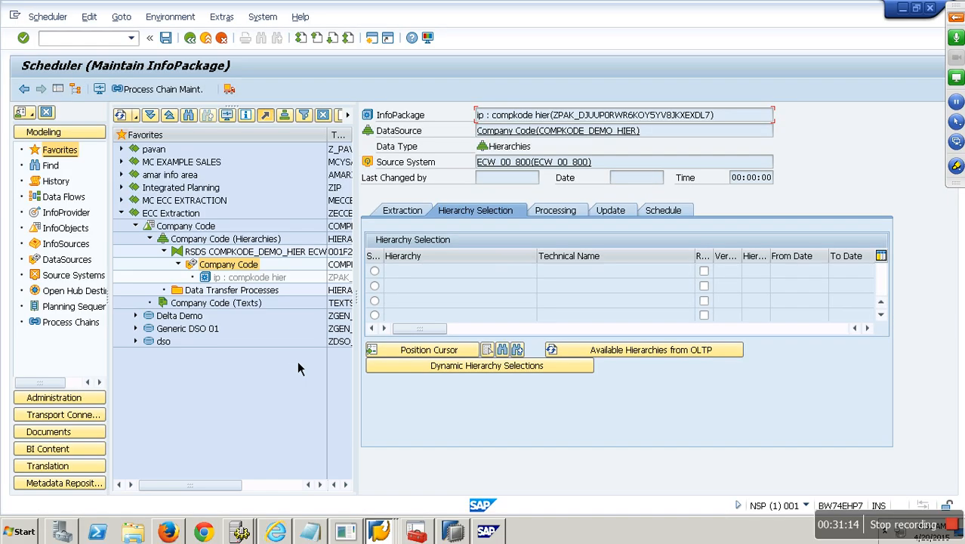
Step: Load the available hierarchies from OLTP, attempt saving and dismiss the select-a-hierarchy notice
{"action": "left_click", "coordinate": [643, 354]}
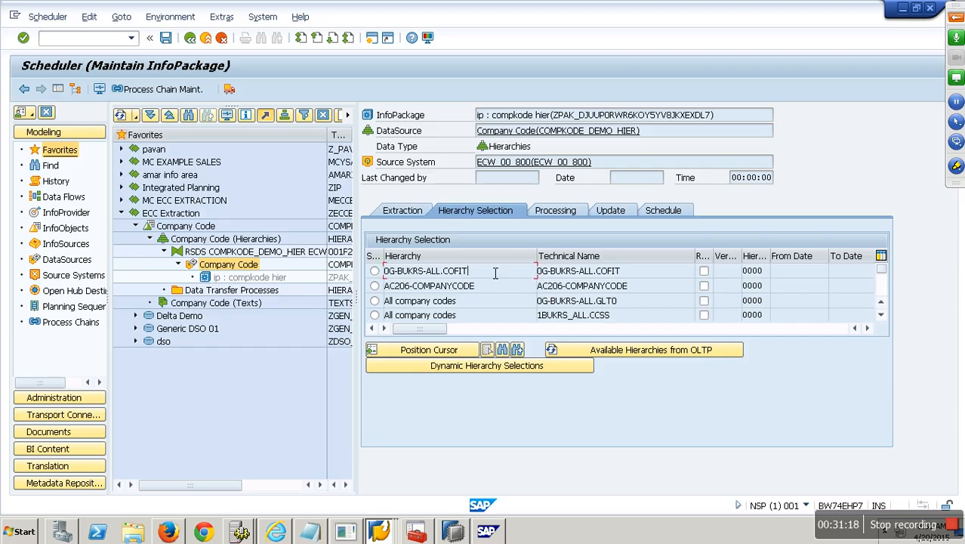
{"action": "scroll", "coordinate": [496, 273], "scroll_direction": "down", "scroll_amount": 2}
{"action": "scroll", "coordinate": [496, 273], "scroll_direction": "down", "scroll_amount": 3}
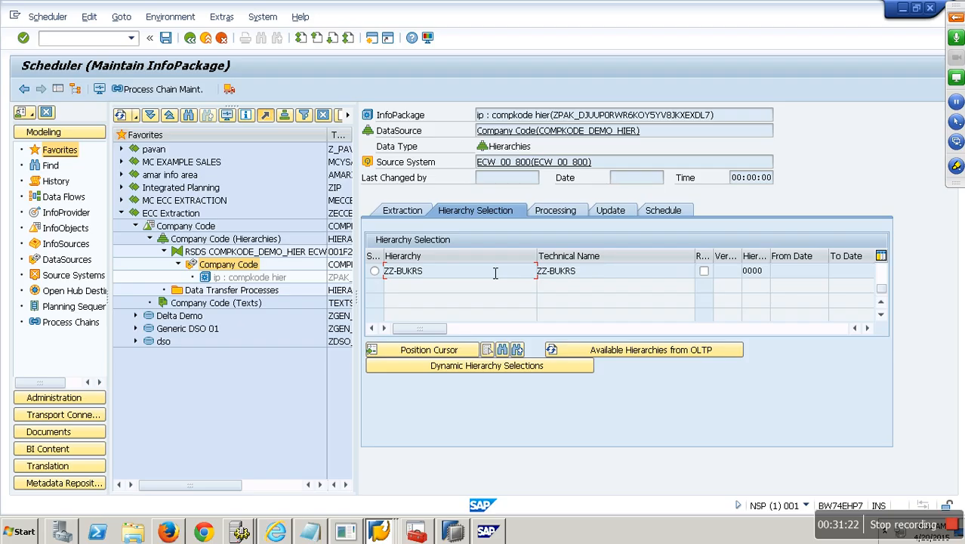
{"action": "left_click", "coordinate": [169, 42]}
{"action": "left_click", "coordinate": [346, 403]}
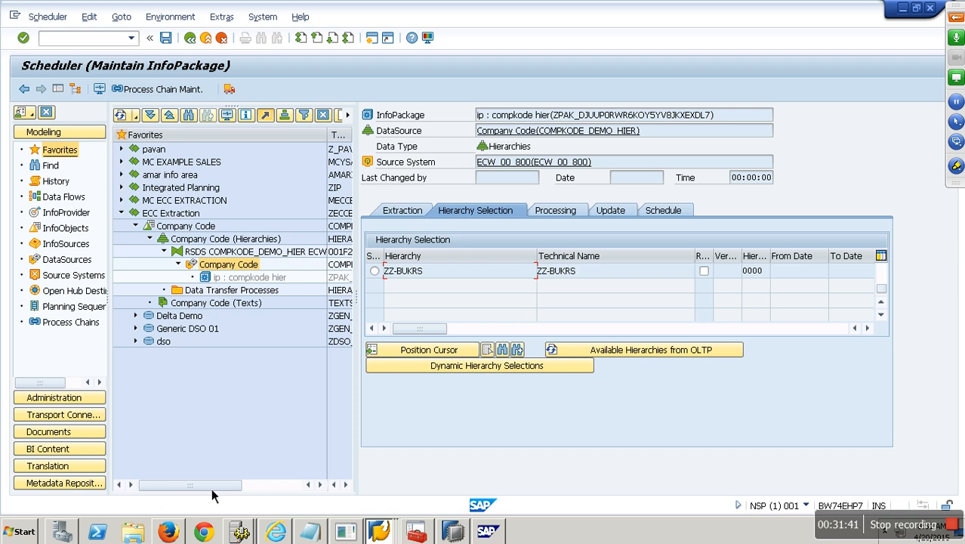
Step: Scroll up the Hierarchy Selection table and list the open SAP windows
{"action": "scroll", "coordinate": [442, 304], "scroll_direction": "up", "scroll_amount": 5}
{"action": "scroll", "coordinate": [442, 304], "scroll_direction": "up", "scroll_amount": 3}
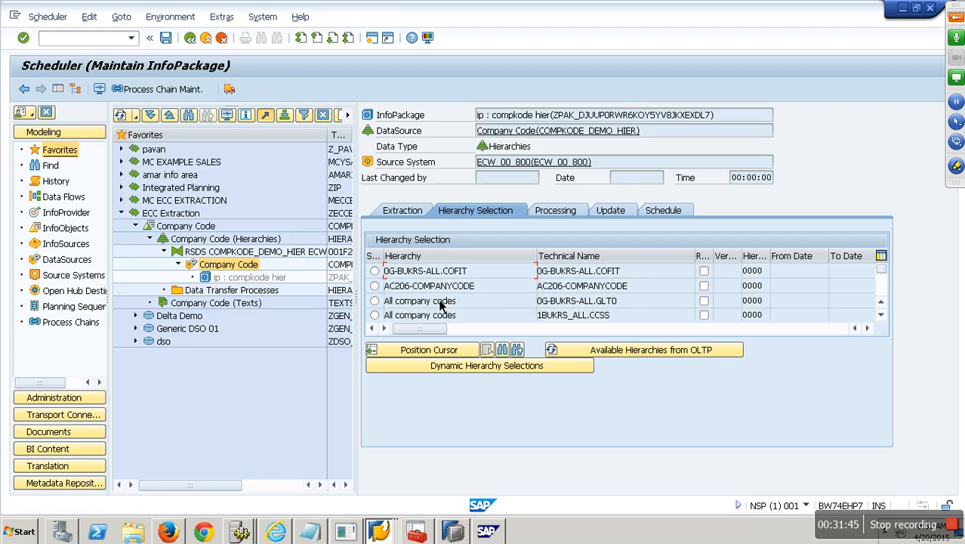
{"action": "left_click", "coordinate": [379, 530]}
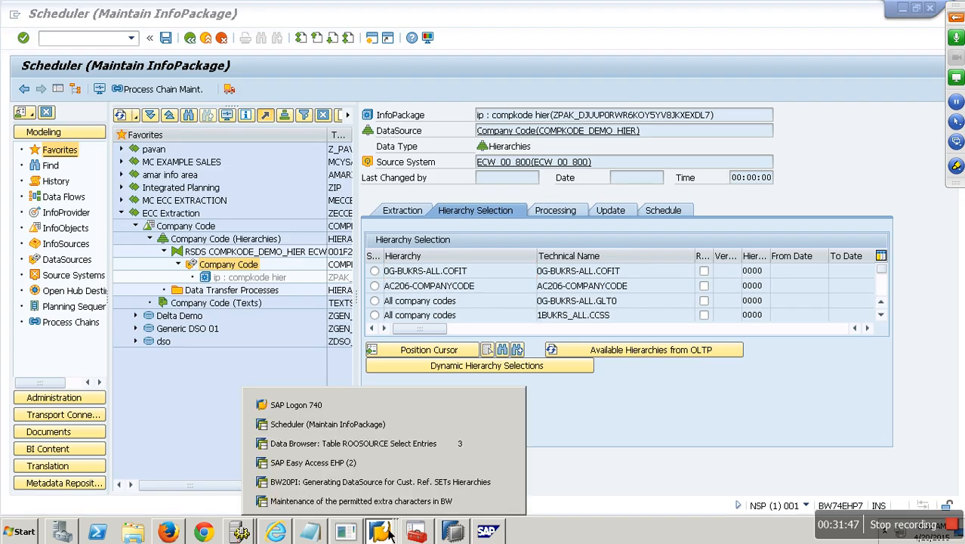
Step: In the ECC window, start set COMPKODE_SAMPLE on table T001 via GS01 as a hierarchy
{"action": "left_click", "coordinate": [387, 445]}
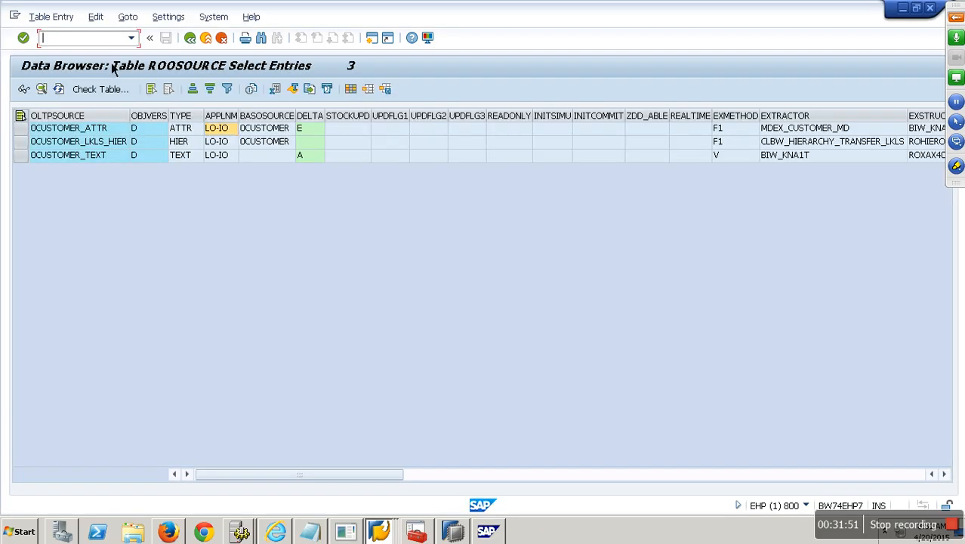
{"action": "type", "text": "/ngs01"}
{"action": "key", "text": "Return"}
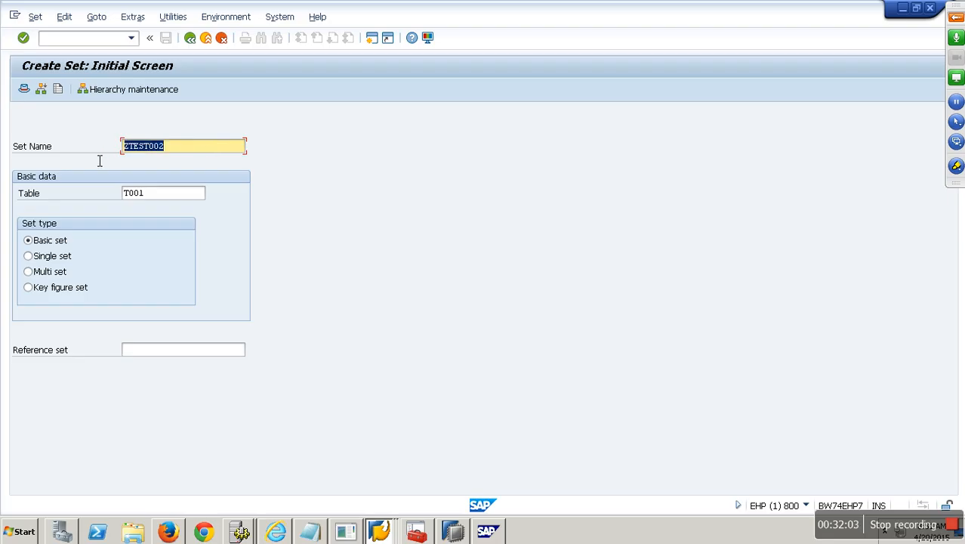
{"action": "type", "text": "compkode_"}
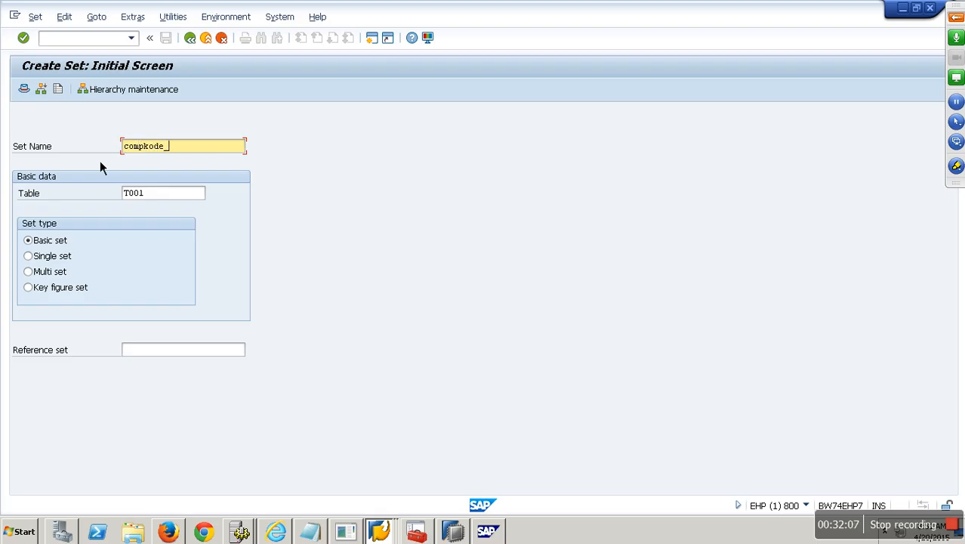
{"action": "type", "text": "sample"}
{"action": "key", "text": "Tab"}
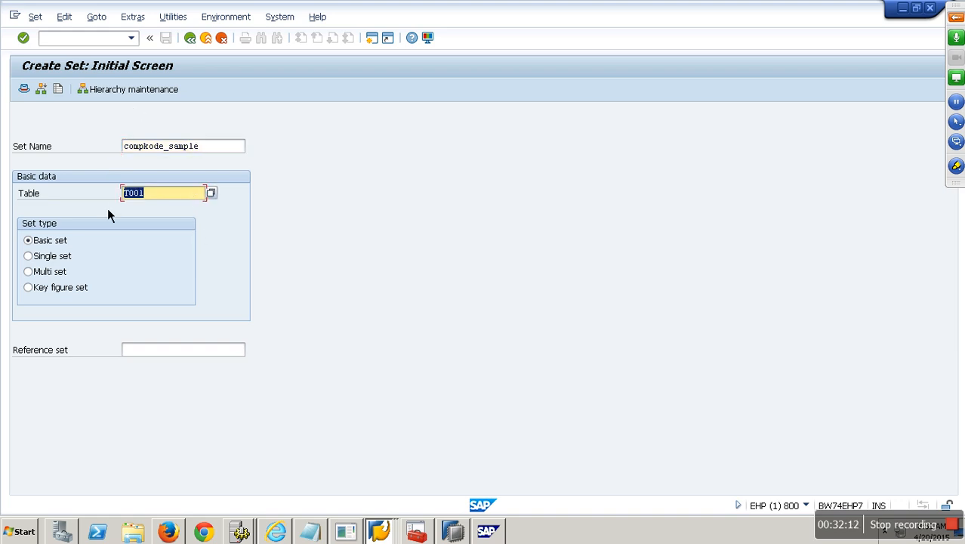
{"action": "left_click", "coordinate": [163, 95]}
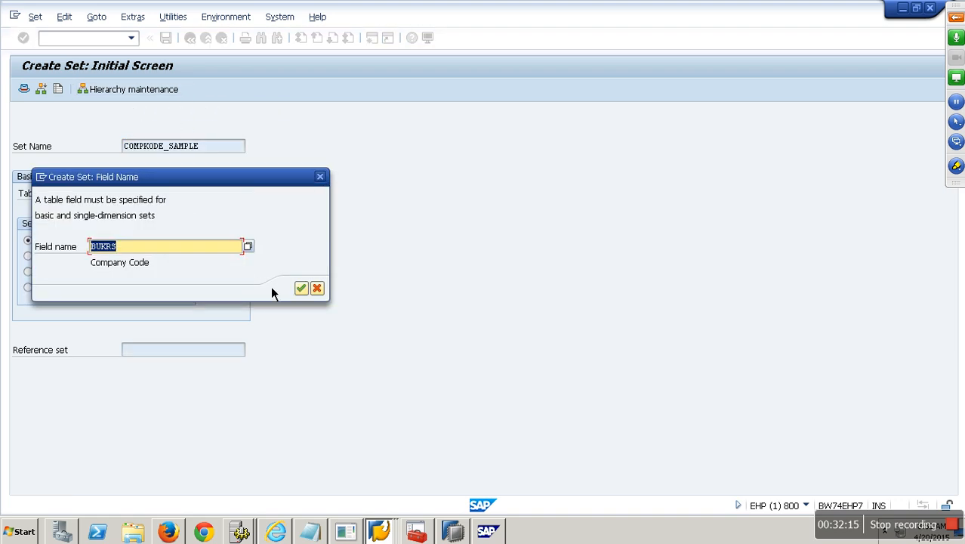
Step: Confirm field BUKRS, describe the set as 'demo sample hier', and add child node GROUP1 with description GROUP1
{"action": "left_click", "coordinate": [301, 288]}
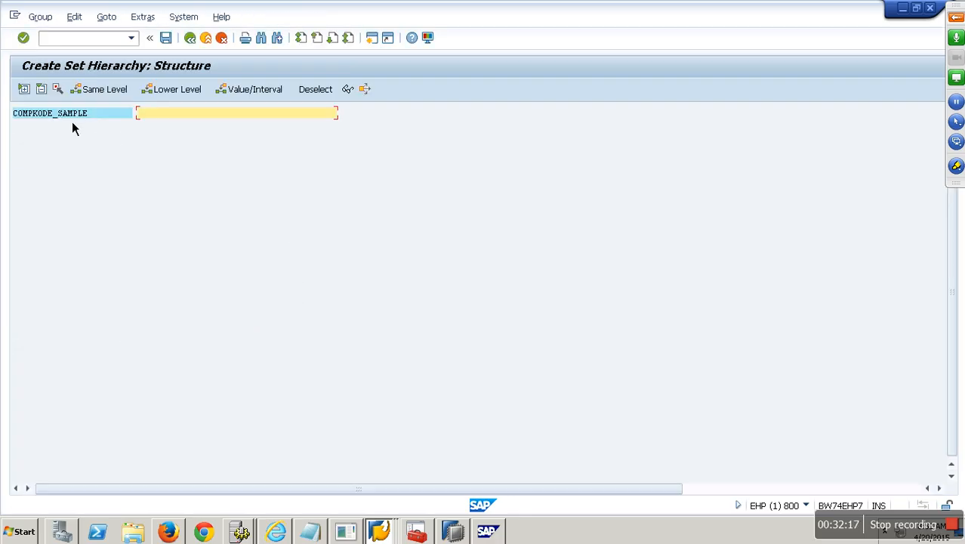
{"action": "type", "text": "demo sample hier"}
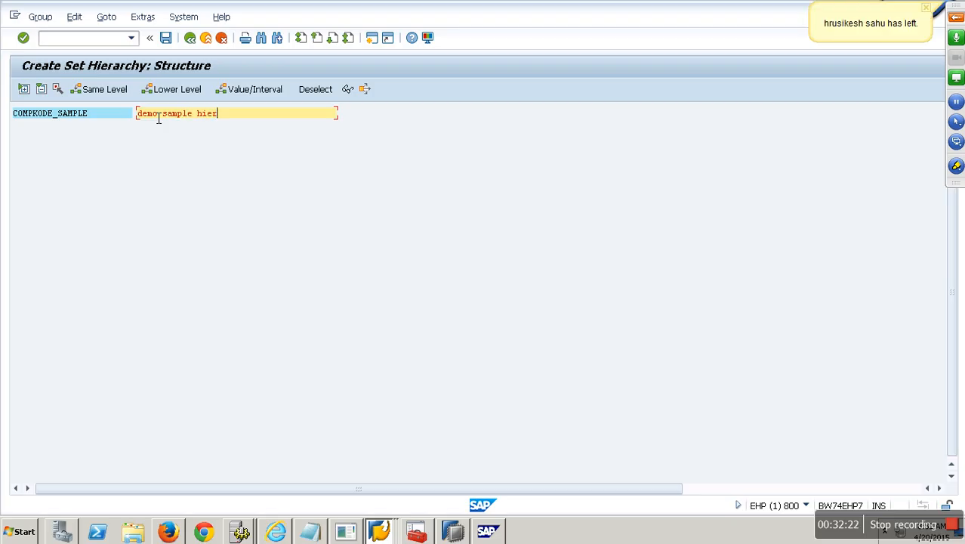
{"action": "left_click", "coordinate": [74, 113]}
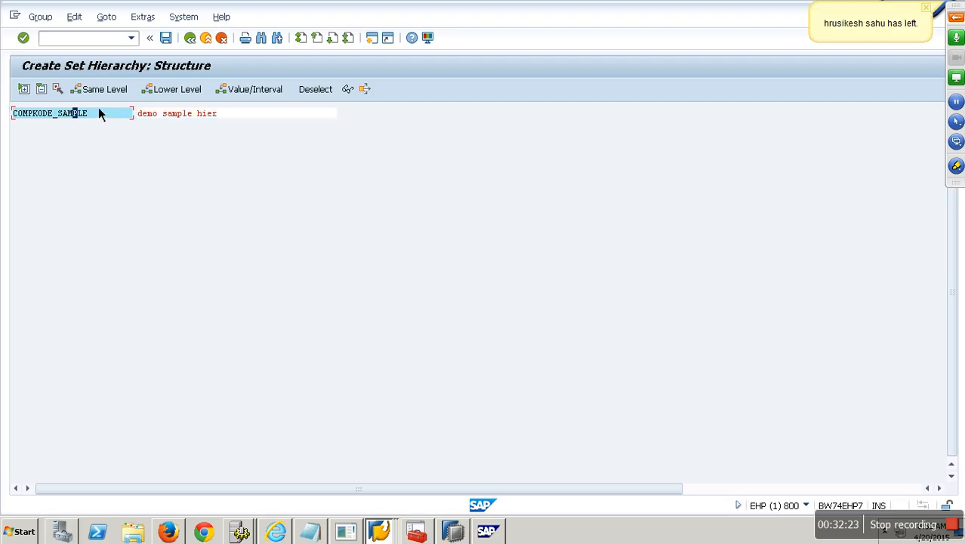
{"action": "left_click", "coordinate": [186, 97]}
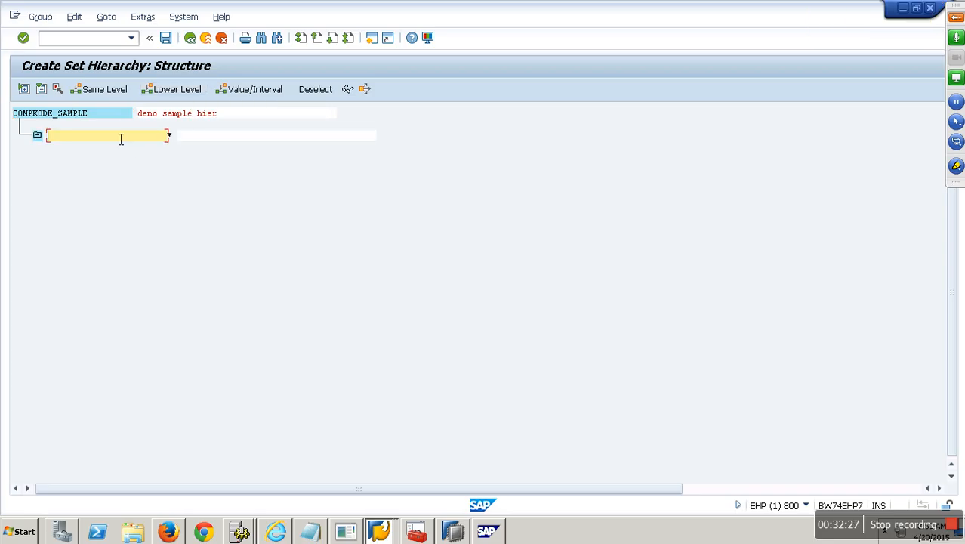
{"action": "type", "text": "group1"}
{"action": "key", "text": "BackSpace"}
{"action": "key", "text": "BackSpace"}
{"action": "key", "text": "BackSpace"}
{"action": "key", "text": "BackSpace"}
{"action": "key", "text": "BackSpace"}
{"action": "key", "text": "BackSpace"}
{"action": "type", "text": "GROUP1"}
{"action": "left_click", "coordinate": [210, 137]}
{"action": "type", "text": "GROUP1"}
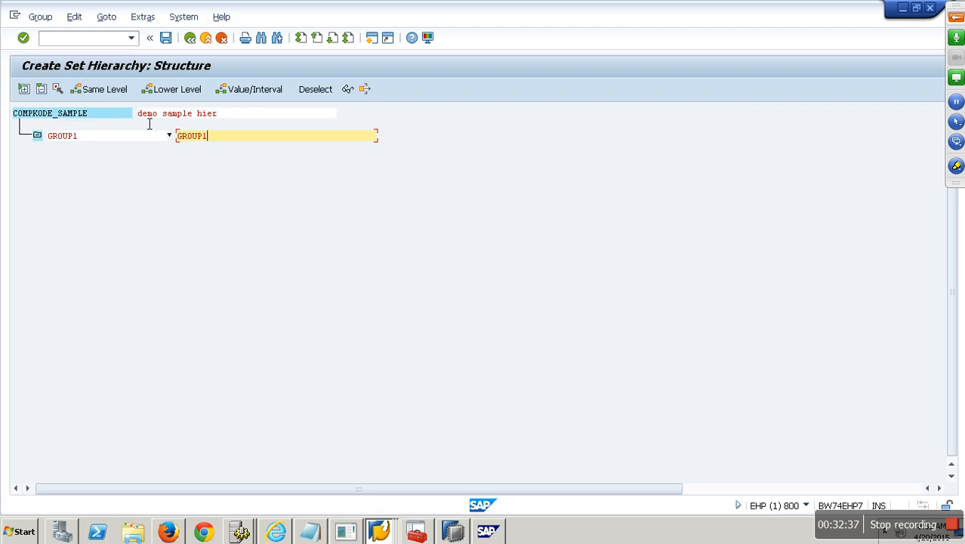
Step: Add another child under the root, then exit the hierarchy without saving
{"action": "left_click", "coordinate": [87, 125]}
{"action": "left_click", "coordinate": [195, 94]}
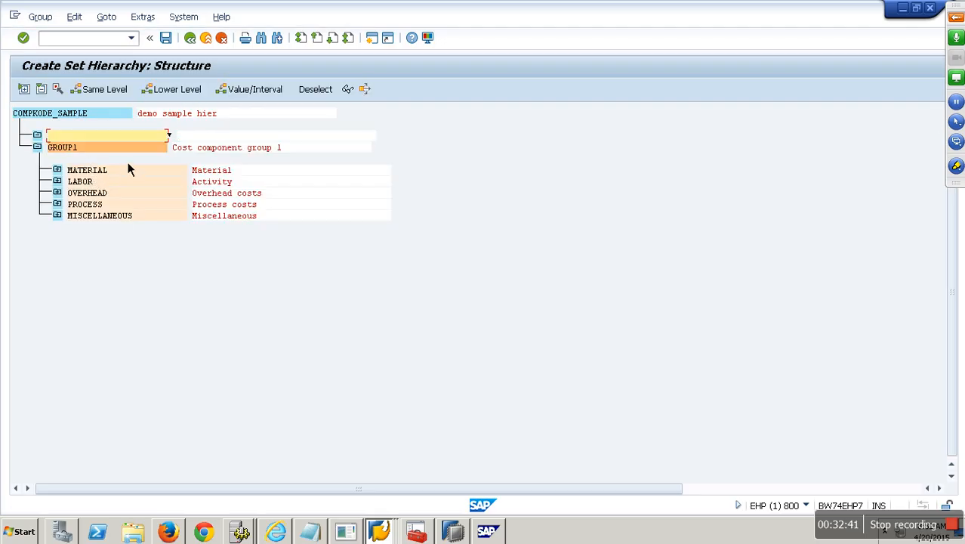
{"action": "left_click", "coordinate": [209, 47]}
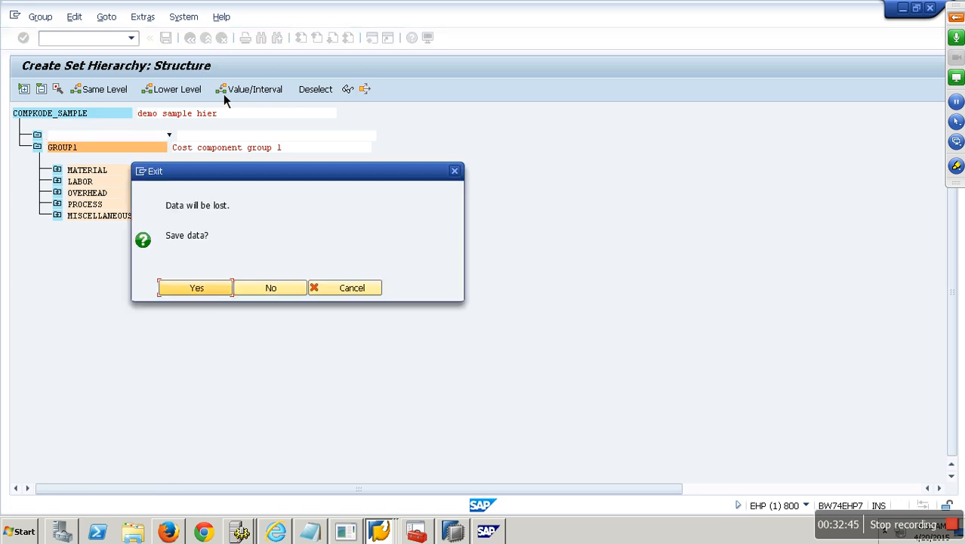
{"action": "left_click", "coordinate": [284, 293]}
Step: Rename the set to COMPKODE_SAMPLE_001 and start hierarchy maintenance on field BUKRS
{"action": "left_click", "coordinate": [209, 150]}
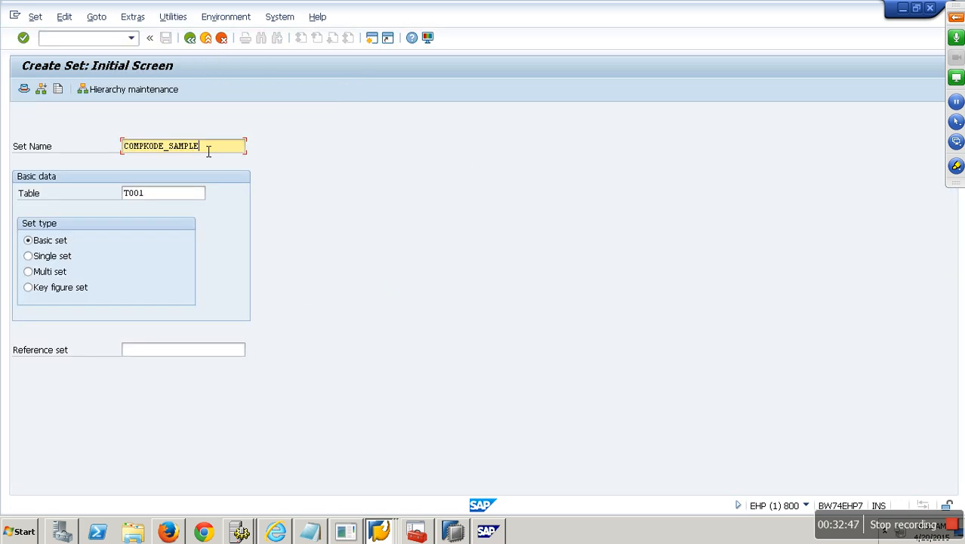
{"action": "type", "text": "_001"}
{"action": "left_click", "coordinate": [170, 93]}
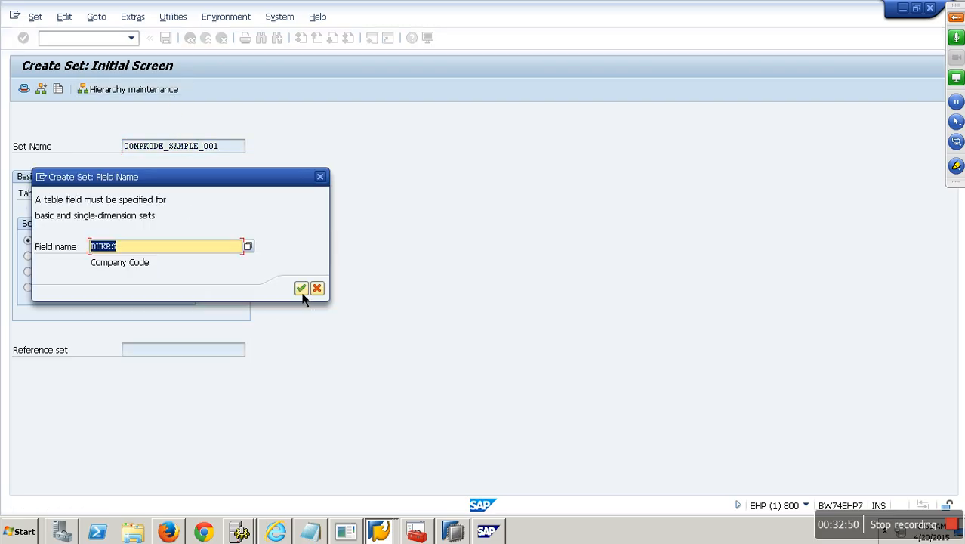
{"action": "left_click", "coordinate": [301, 289]}
Step: Add group nodes ZGROUP1 and ZGROUP2 under the root, then add value rows under ZGROUP1
{"action": "left_click", "coordinate": [112, 115]}
{"action": "left_click", "coordinate": [170, 92]}
{"action": "type", "text": "Z"}
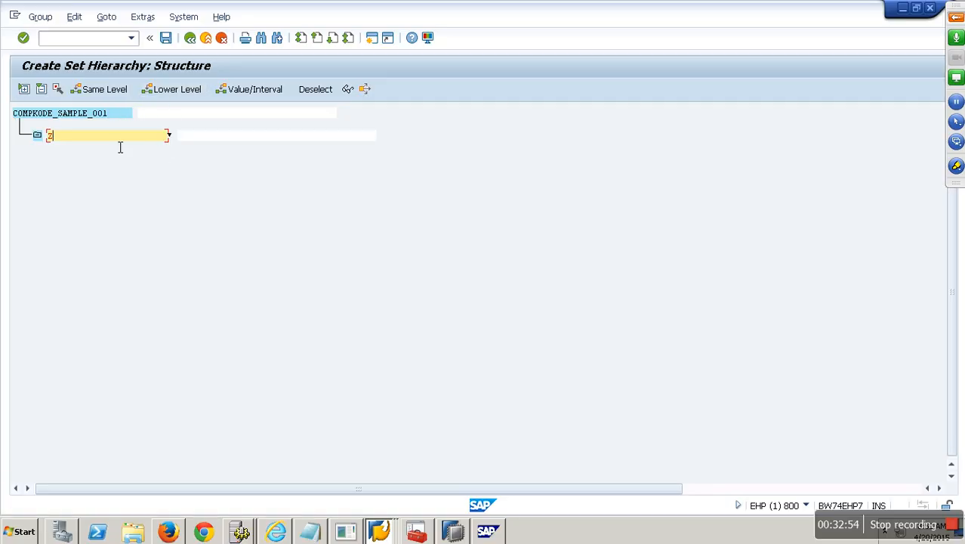
{"action": "type", "text": "GROUP1"}
{"action": "left_click", "coordinate": [94, 114]}
{"action": "left_click", "coordinate": [172, 89]}
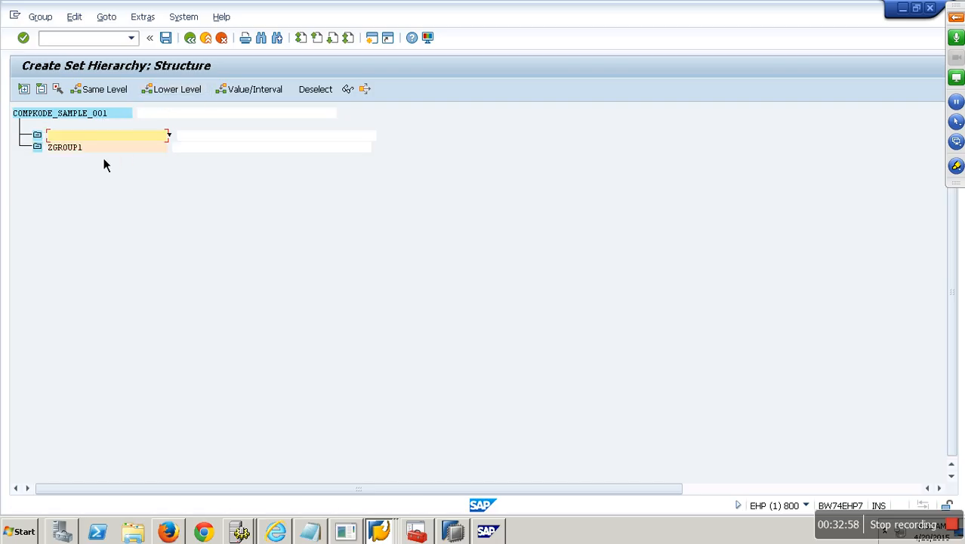
{"action": "type", "text": "ZGROUP2"}
{"action": "left_click", "coordinate": [95, 151]}
{"action": "left_click", "coordinate": [96, 115]}
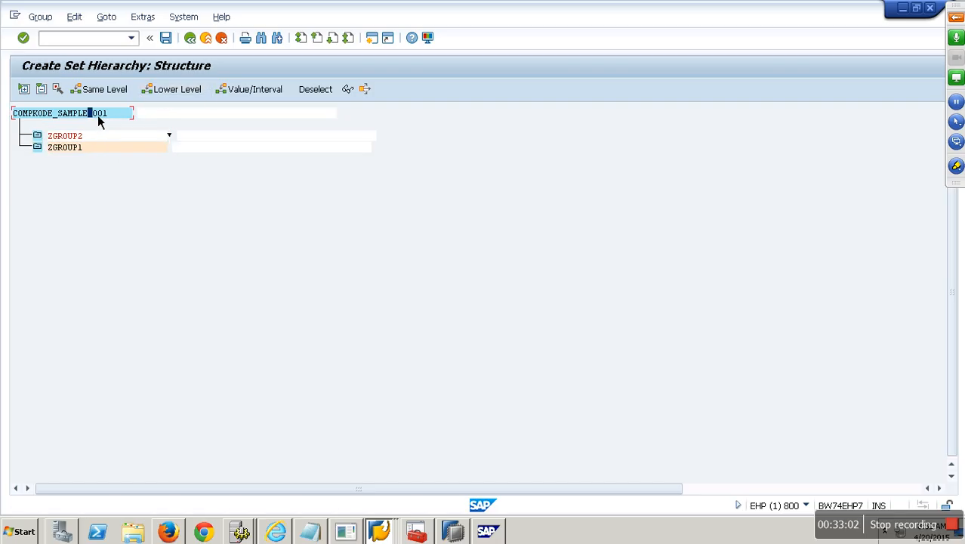
{"action": "left_click", "coordinate": [72, 154]}
{"action": "key", "text": "Return"}
{"action": "left_click", "coordinate": [84, 156]}
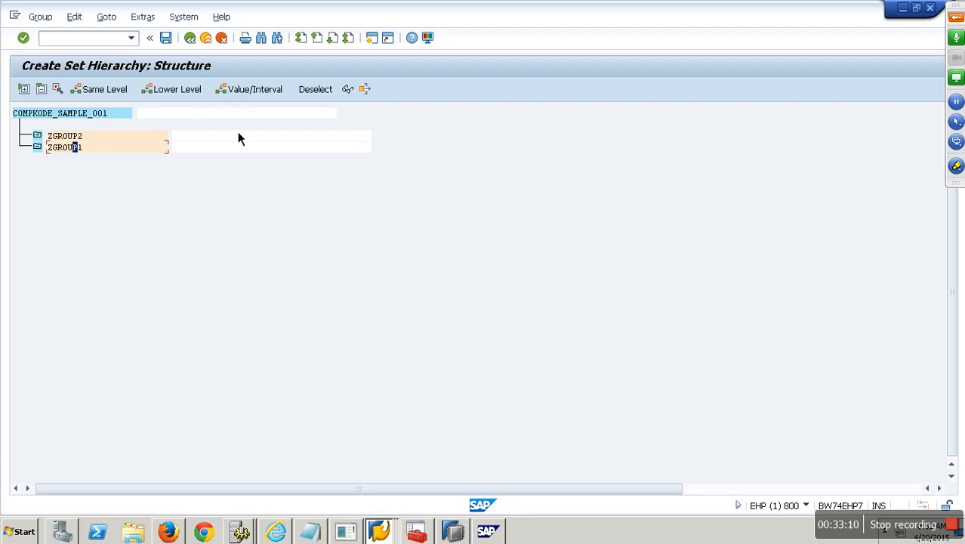
{"action": "left_click", "coordinate": [272, 95]}
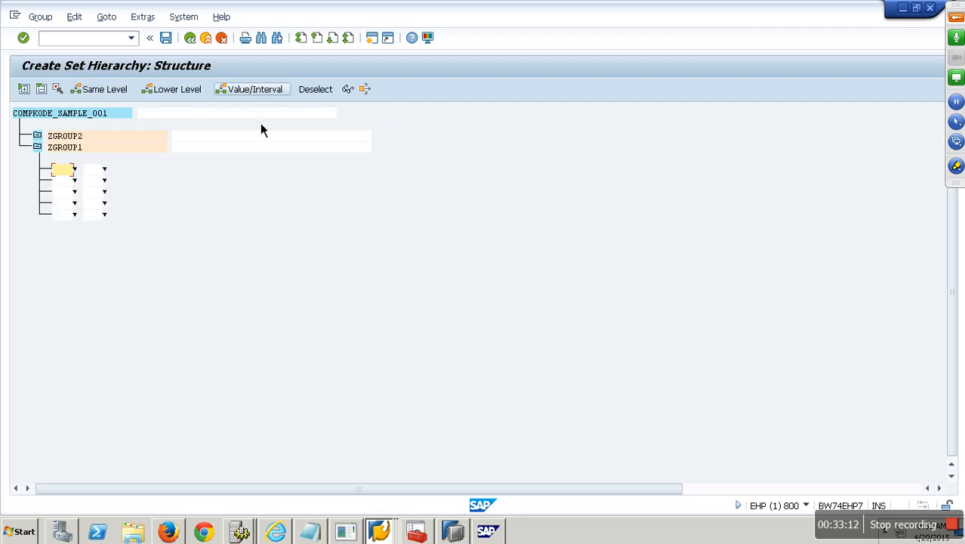
Step: Assign company codes 0001, 0005, 0006, 0008 and 1002 to ZGROUP1
{"action": "left_click", "coordinate": [78, 181]}
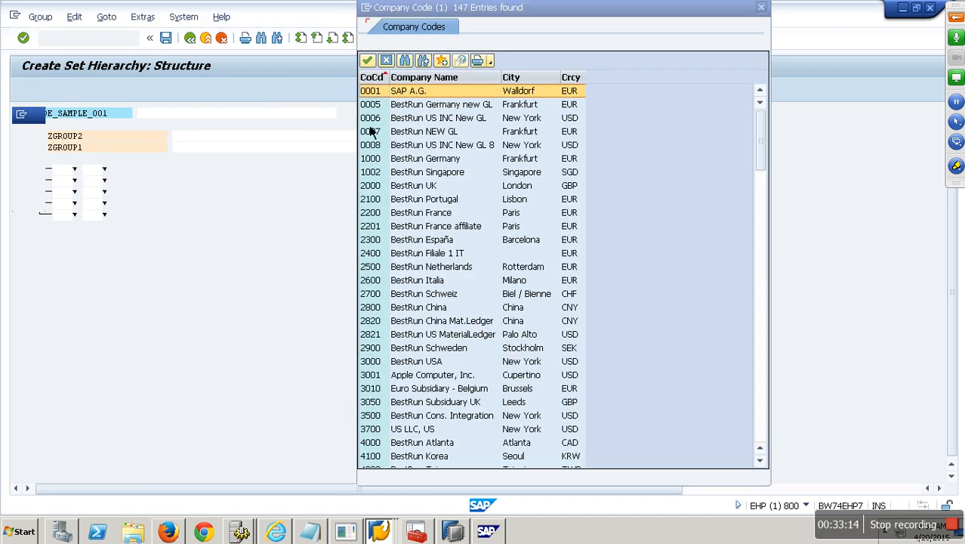
{"action": "double_click", "coordinate": [386, 94]}
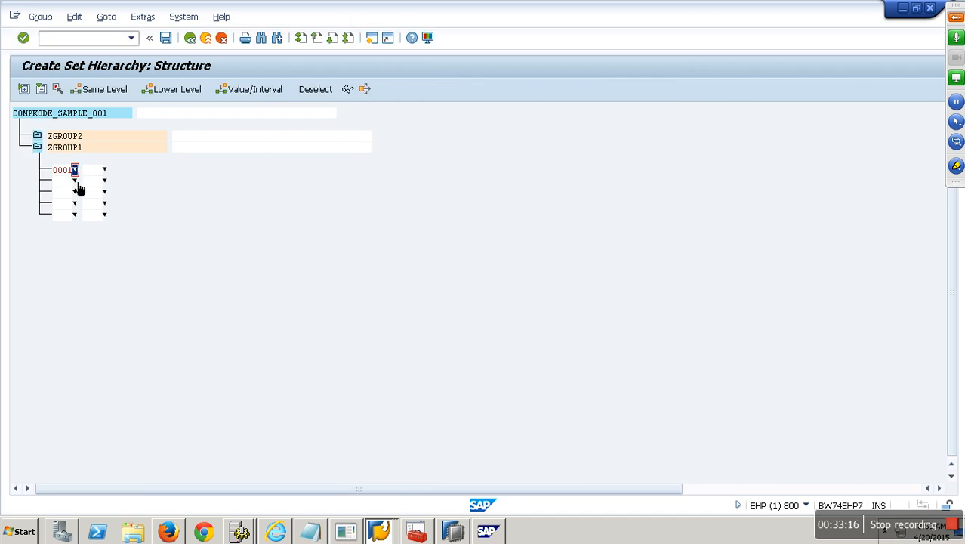
{"action": "left_click", "coordinate": [76, 181]}
{"action": "left_click", "coordinate": [373, 105]}
{"action": "double_click", "coordinate": [375, 106]}
{"action": "left_click", "coordinate": [75, 193]}
{"action": "left_click", "coordinate": [378, 118]}
{"action": "double_click", "coordinate": [378, 118]}
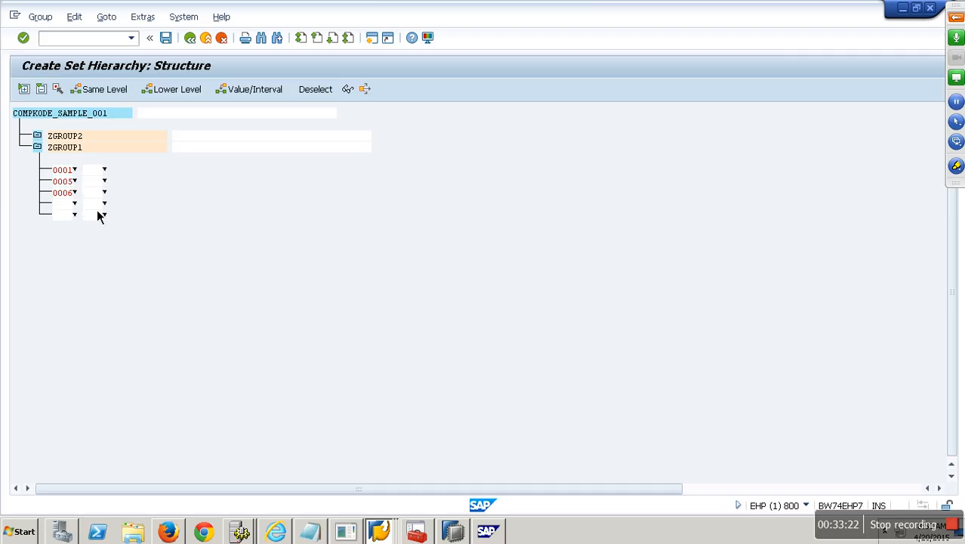
{"action": "left_click", "coordinate": [75, 204]}
{"action": "left_click", "coordinate": [393, 149]}
{"action": "double_click", "coordinate": [393, 150]}
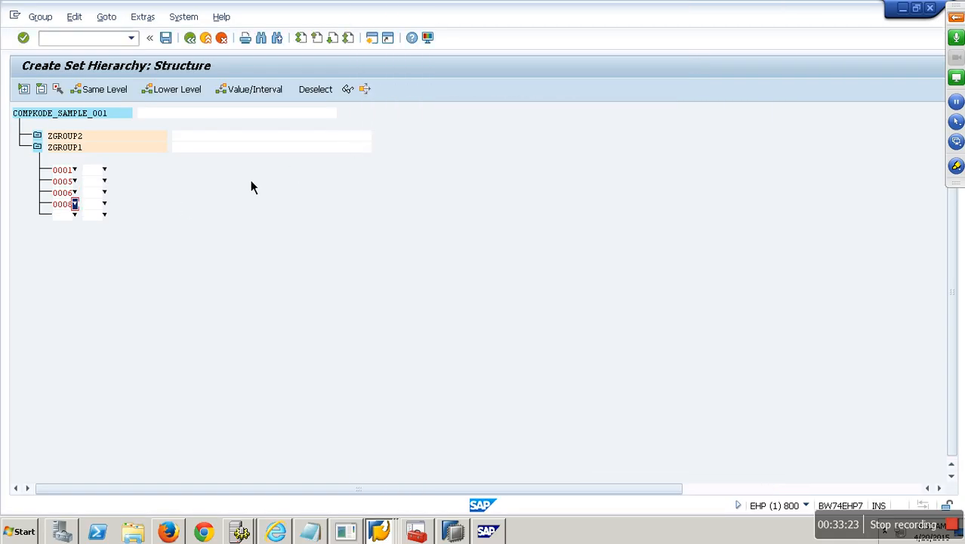
{"action": "left_click", "coordinate": [75, 216]}
{"action": "left_click", "coordinate": [389, 173]}
{"action": "double_click", "coordinate": [389, 172]}
Step: Assign company codes 2200, 2100, 2000, 2700 and 2400 to ZGROUP2
{"action": "left_click", "coordinate": [87, 144]}
{"action": "left_click", "coordinate": [256, 97]}
{"action": "left_click", "coordinate": [74, 158]}
{"action": "double_click", "coordinate": [384, 213]}
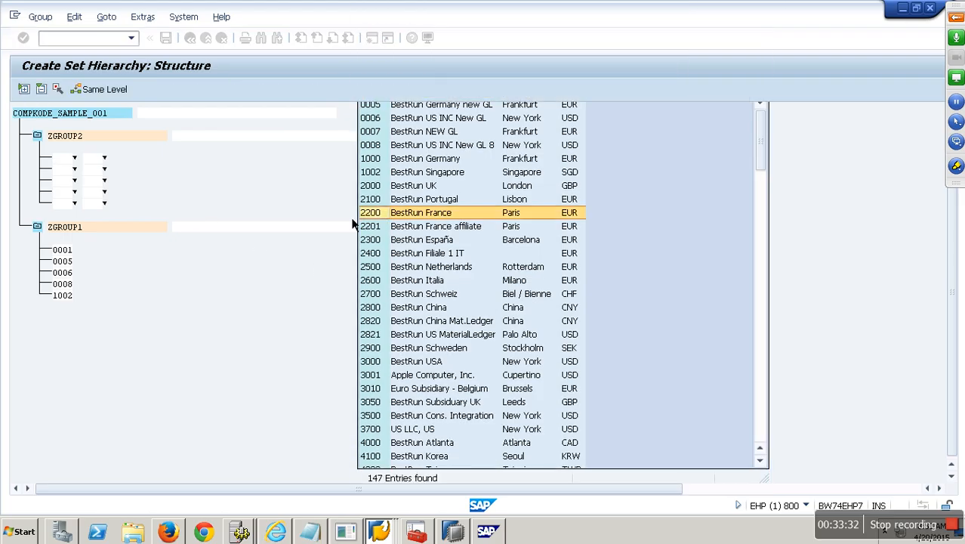
{"action": "left_click", "coordinate": [76, 179]}
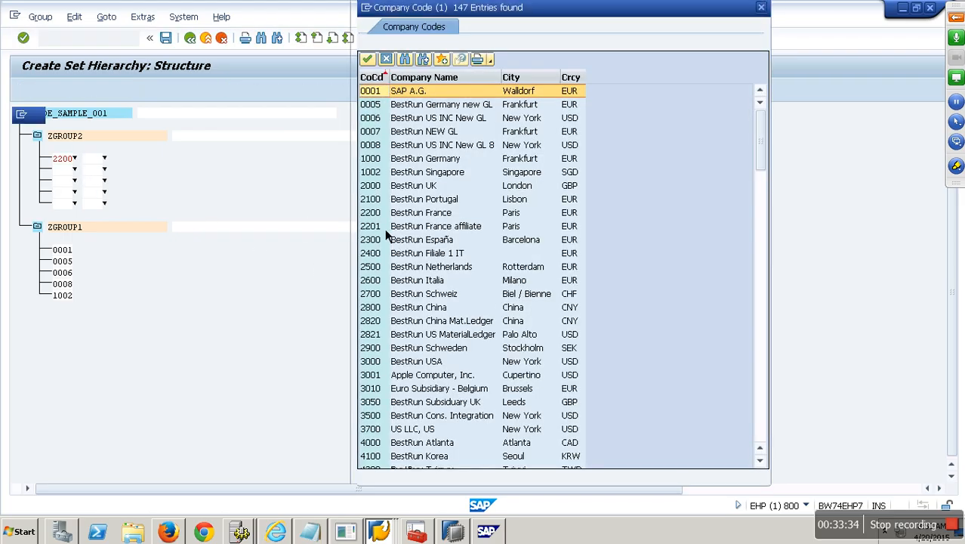
{"action": "left_click", "coordinate": [383, 204]}
{"action": "double_click", "coordinate": [382, 204]}
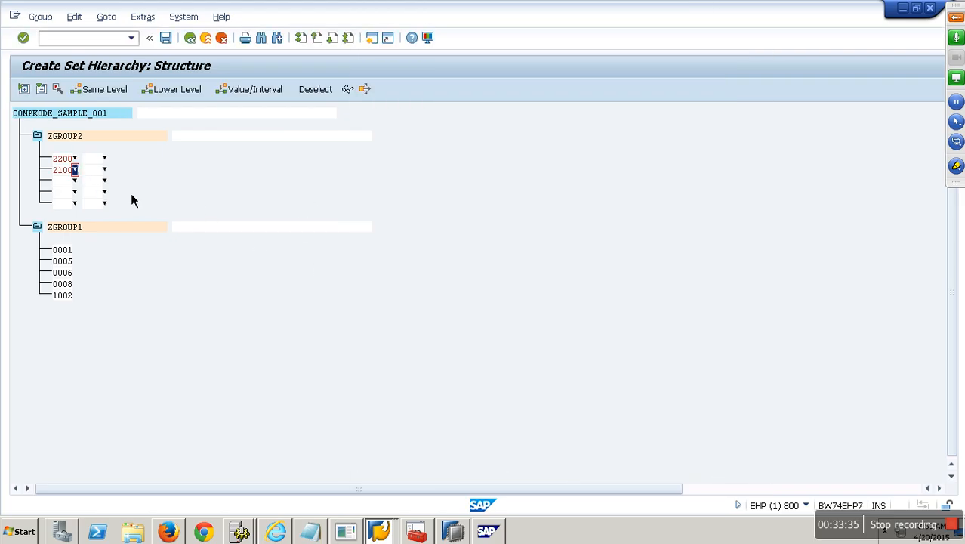
{"action": "left_click", "coordinate": [75, 181]}
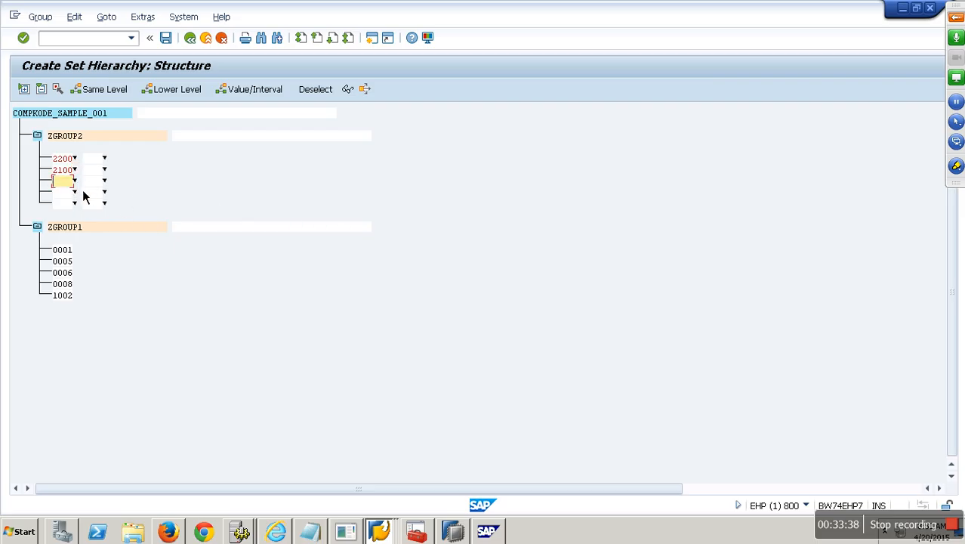
{"action": "left_click", "coordinate": [75, 181]}
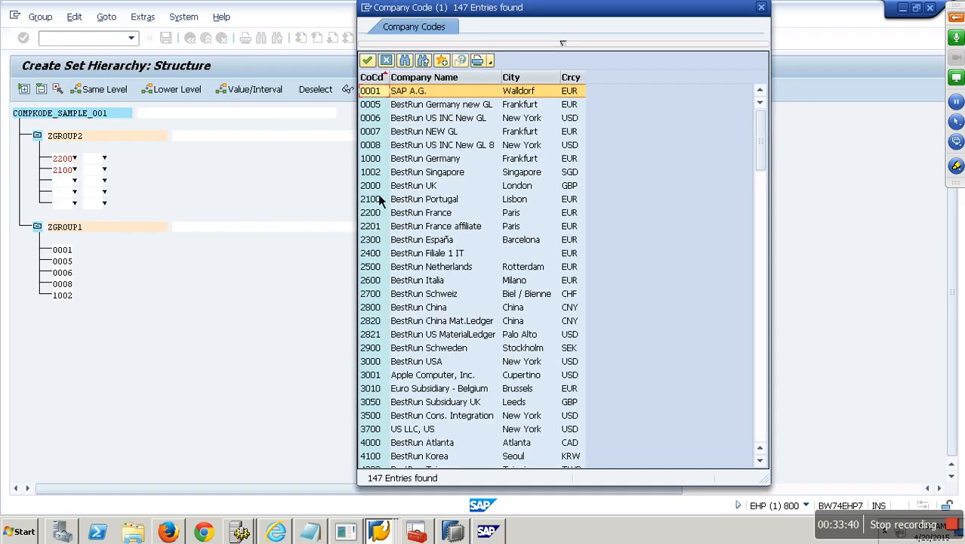
{"action": "double_click", "coordinate": [383, 191]}
{"action": "left_click", "coordinate": [75, 192]}
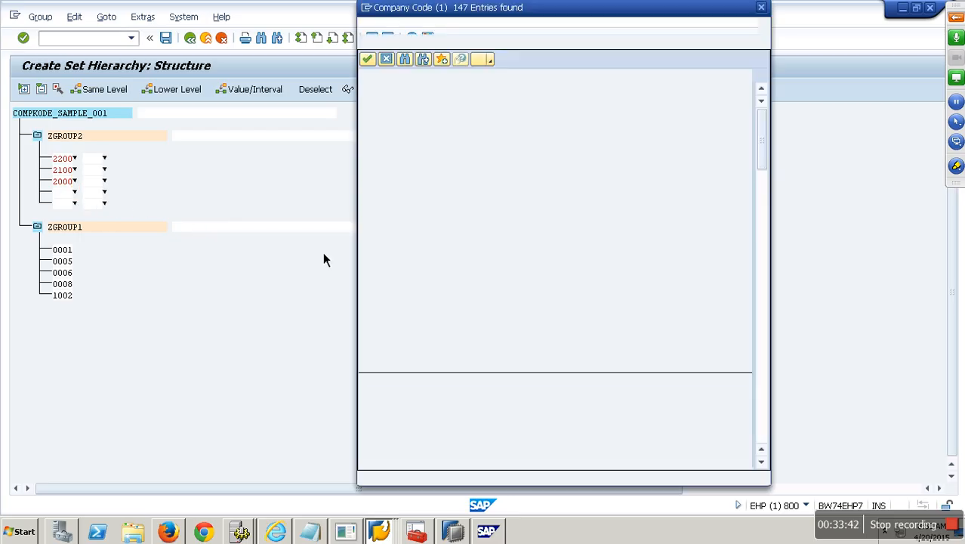
{"action": "double_click", "coordinate": [382, 302]}
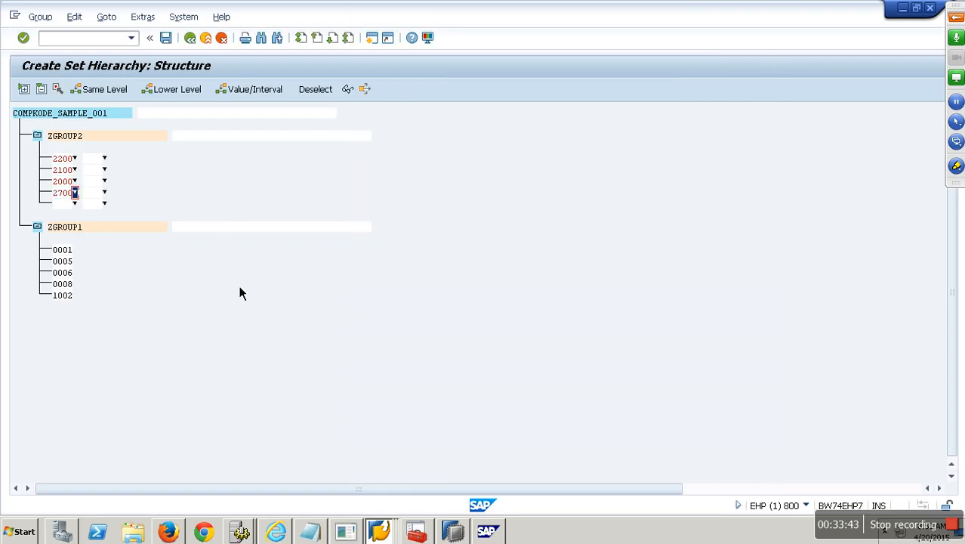
{"action": "left_click", "coordinate": [79, 205]}
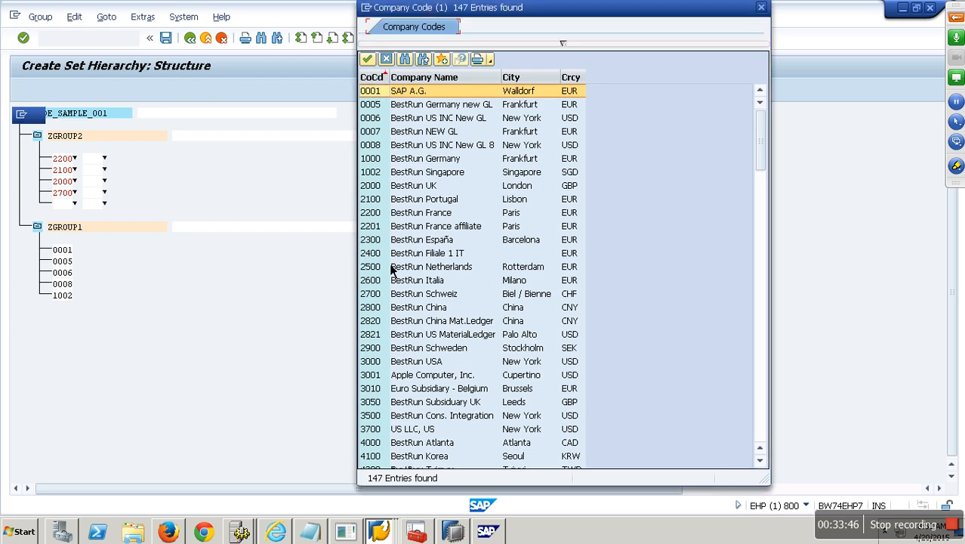
{"action": "double_click", "coordinate": [390, 251]}
{"action": "key", "text": "Return"}
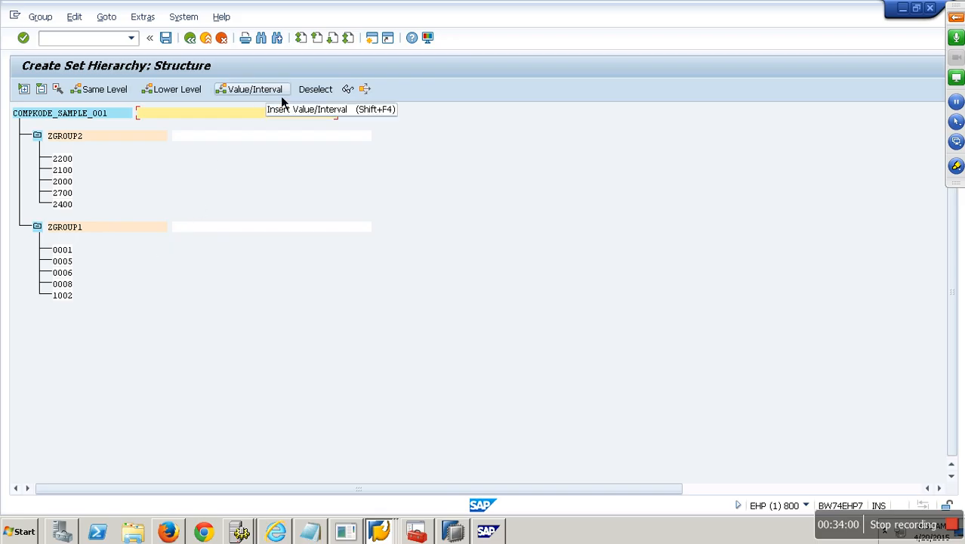
Step: Save hierarchy COMPKODE_SAMPLE_001 and return to the BW InfoPackage
{"action": "left_click", "coordinate": [174, 41]}
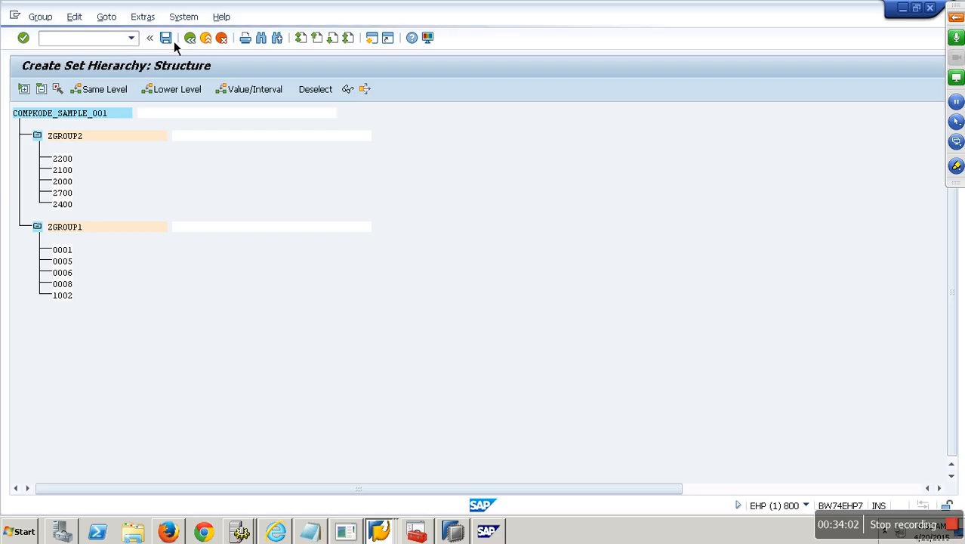
{"action": "left_click", "coordinate": [190, 40]}
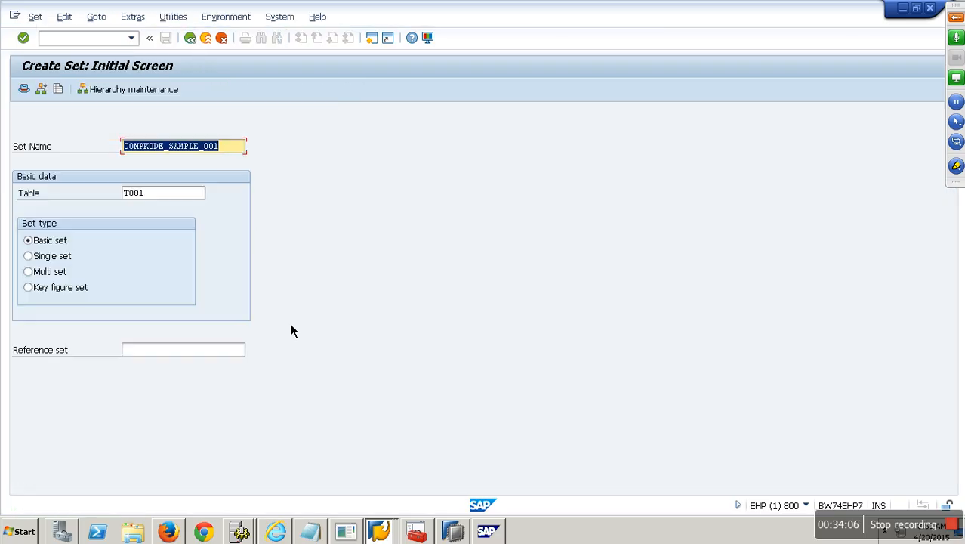
{"action": "key", "text": "alt+Tab"}
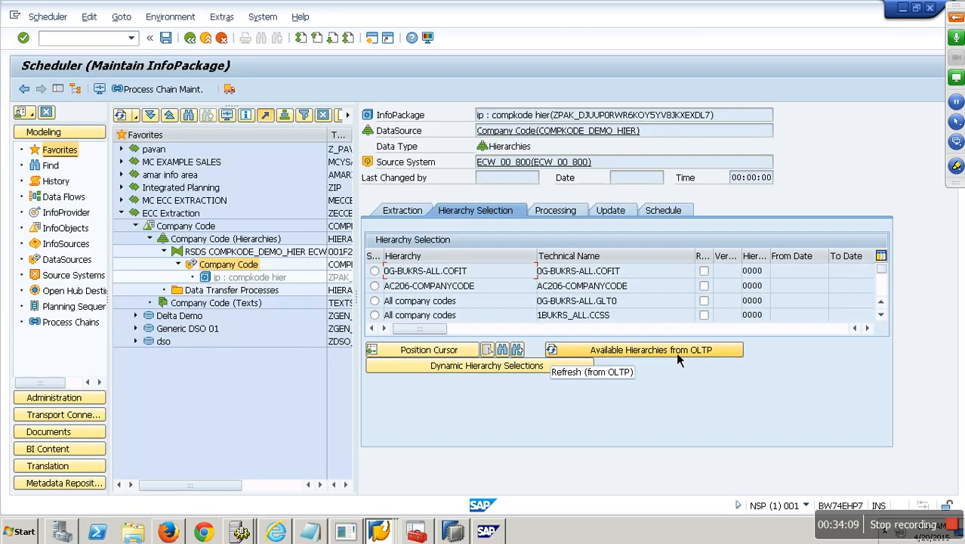
Step: Select COMPKODE_SAMPLE_001 in the InfoPackage's hierarchy list and show its scheduling options
{"action": "left_click_drag", "start_coordinate": [882, 270], "coordinate": [888, 283]}
{"action": "scroll", "coordinate": [890, 328], "scroll_direction": "down", "scroll_amount": 1}
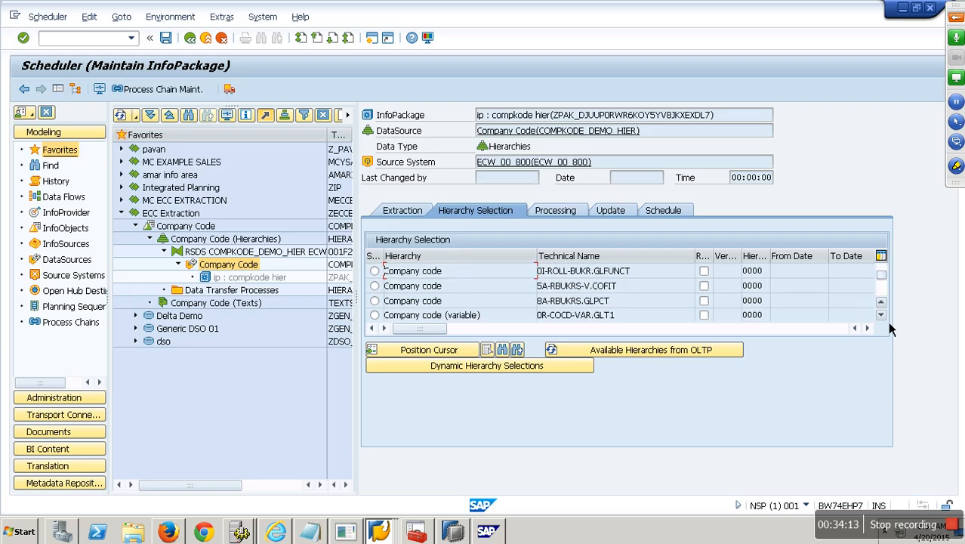
{"action": "scroll", "coordinate": [890, 329], "scroll_direction": "down", "scroll_amount": 4}
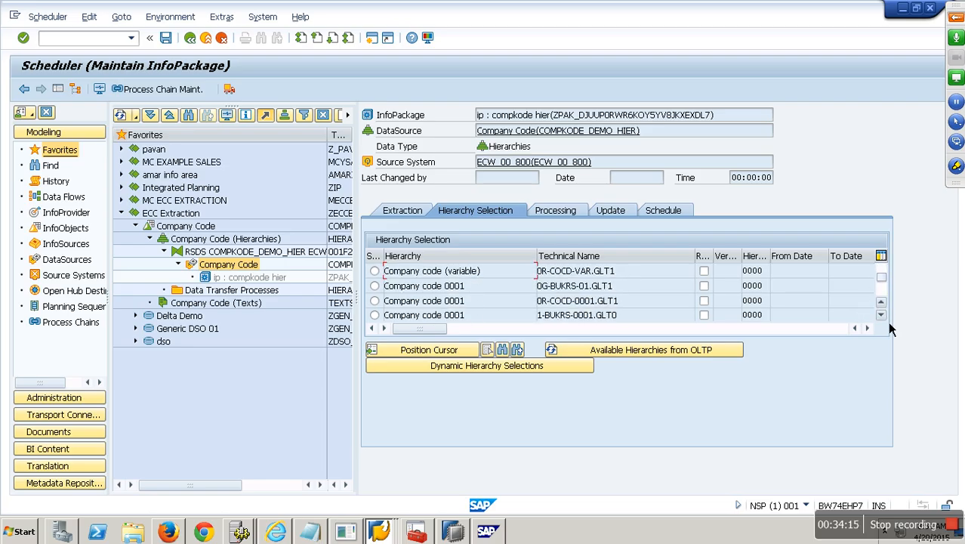
{"action": "scroll", "coordinate": [890, 329], "scroll_direction": "down", "scroll_amount": 8}
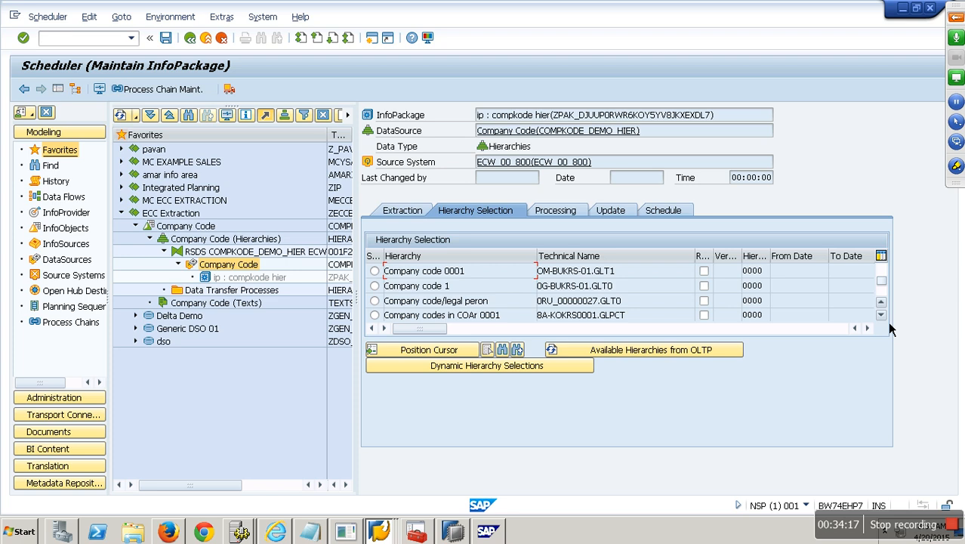
{"action": "scroll", "coordinate": [890, 329], "scroll_direction": "down", "scroll_amount": 8}
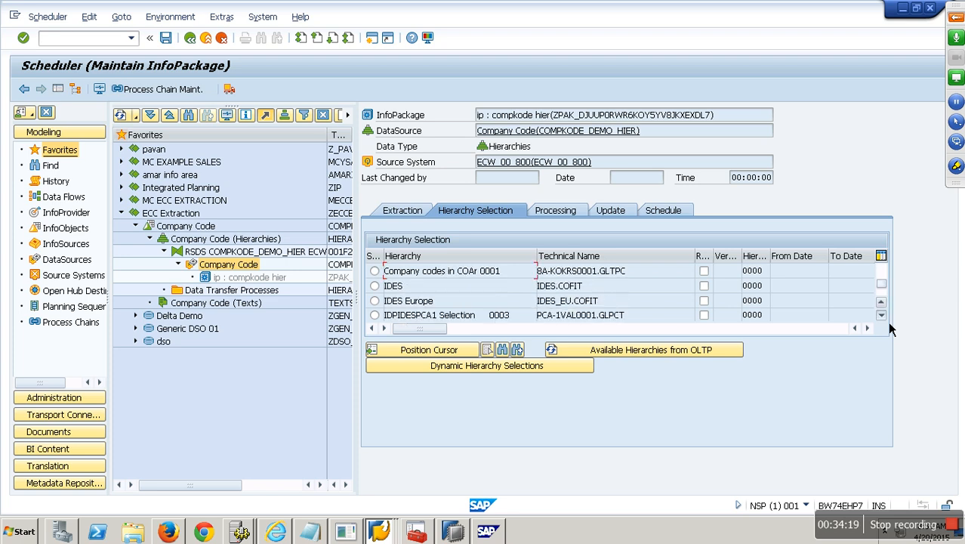
{"action": "scroll", "coordinate": [890, 329], "scroll_direction": "down", "scroll_amount": 4}
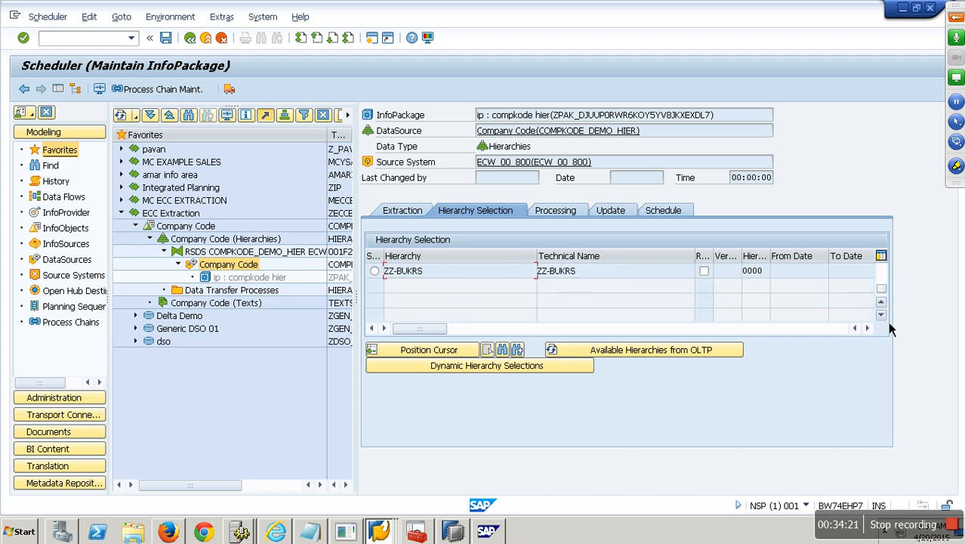
{"action": "scroll", "coordinate": [888, 280], "scroll_direction": "up", "scroll_amount": 8}
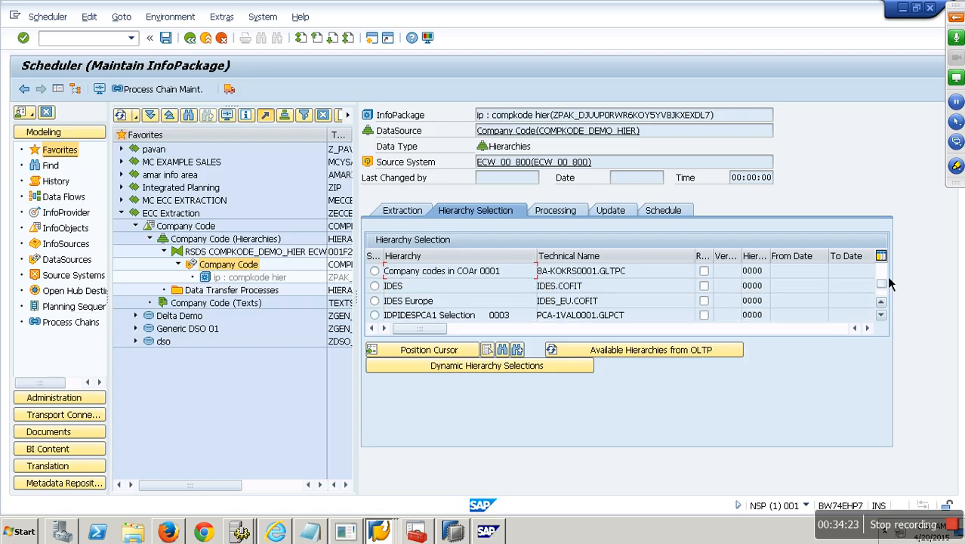
{"action": "scroll", "coordinate": [887, 275], "scroll_direction": "up", "scroll_amount": 5}
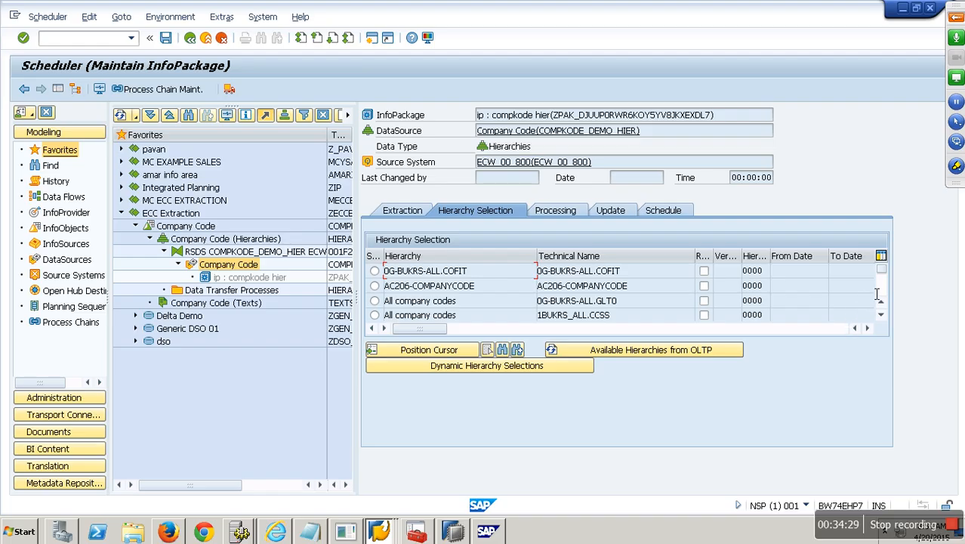
{"action": "scroll", "coordinate": [889, 326], "scroll_direction": "down", "scroll_amount": 2}
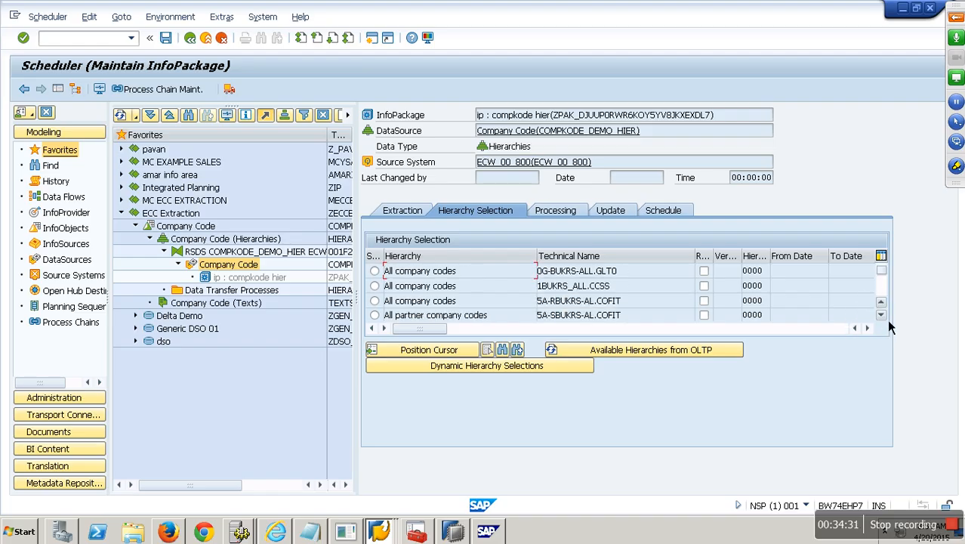
{"action": "scroll", "coordinate": [888, 320], "scroll_direction": "down", "scroll_amount": 1}
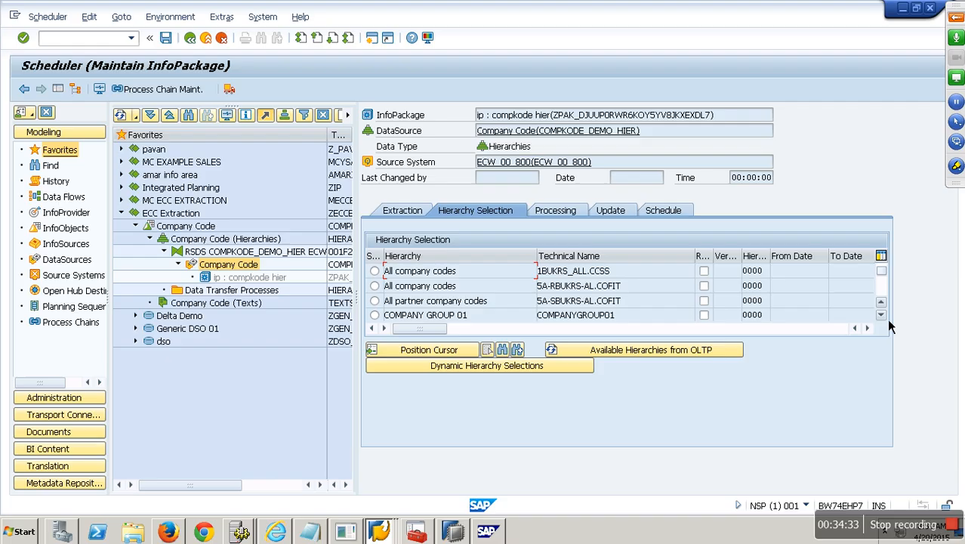
{"action": "scroll", "coordinate": [889, 321], "scroll_direction": "down", "scroll_amount": 2}
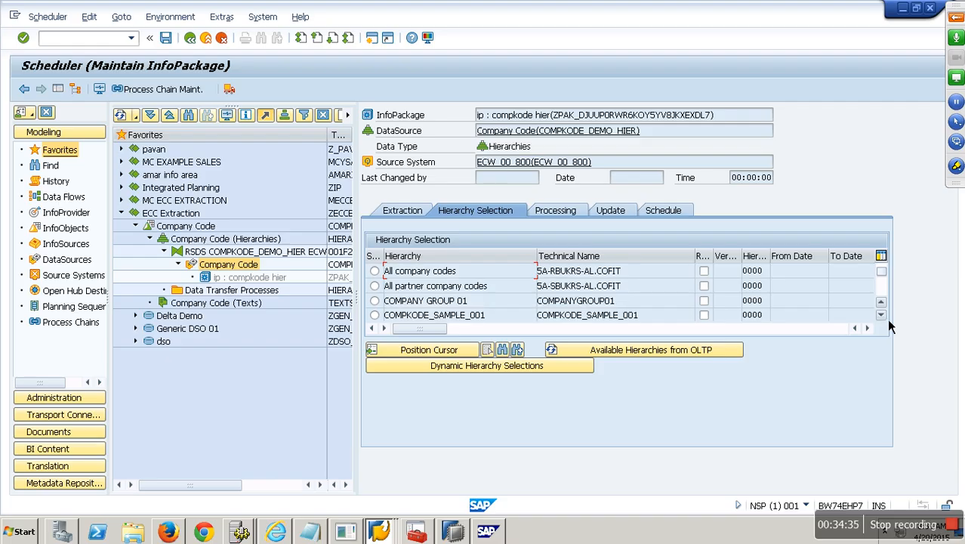
{"action": "left_click_drag", "start_coordinate": [663, 305], "coordinate": [480, 305]}
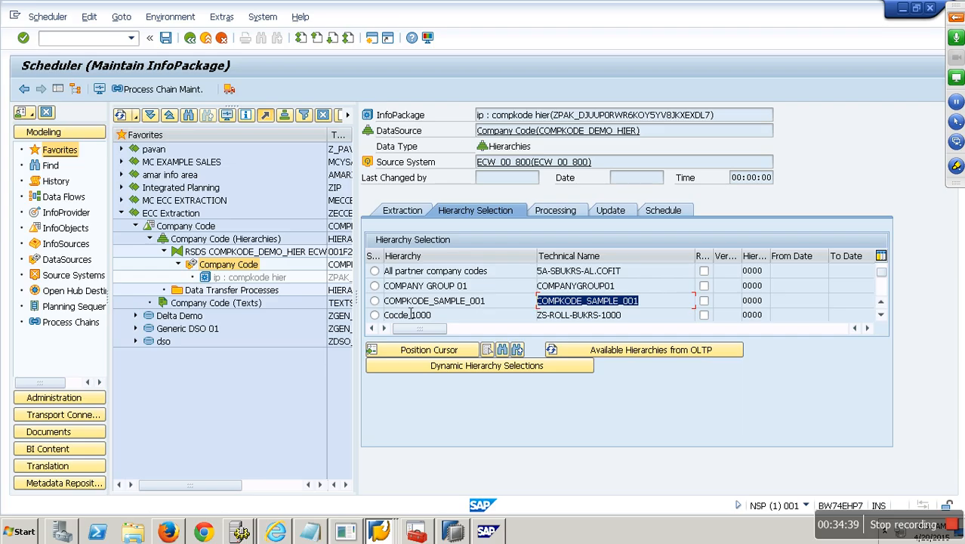
{"action": "left_click", "coordinate": [375, 301]}
{"action": "left_click", "coordinate": [664, 212]}
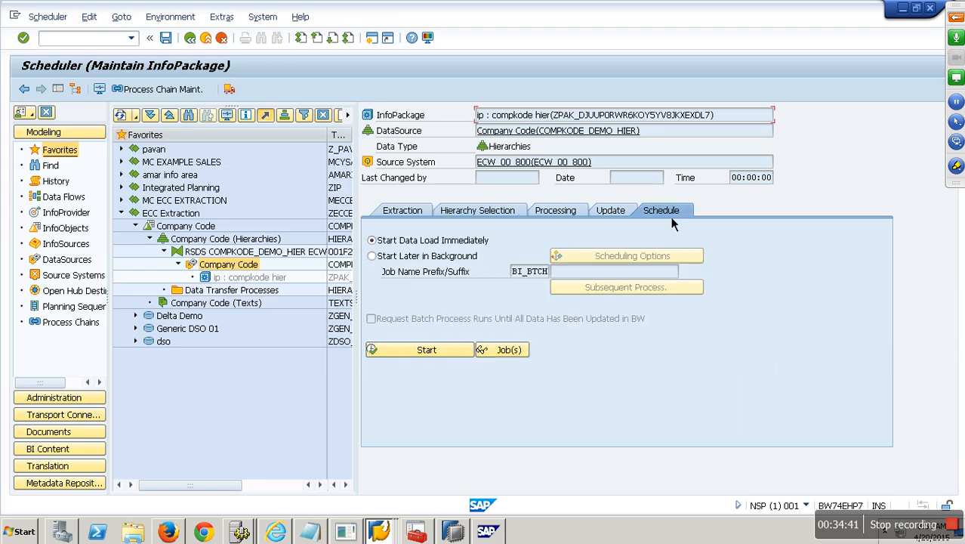
Step: Start the load immediately and verify the 08:54:33 request brought 22 of 22 records to PSA
{"action": "left_click", "coordinate": [438, 360]}
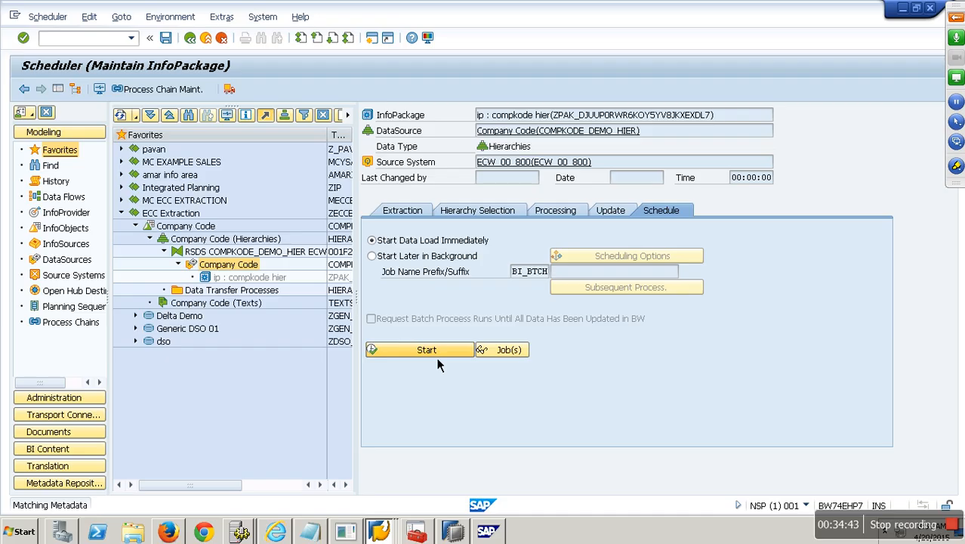
{"action": "left_click", "coordinate": [108, 96]}
{"action": "left_click", "coordinate": [386, 226]}
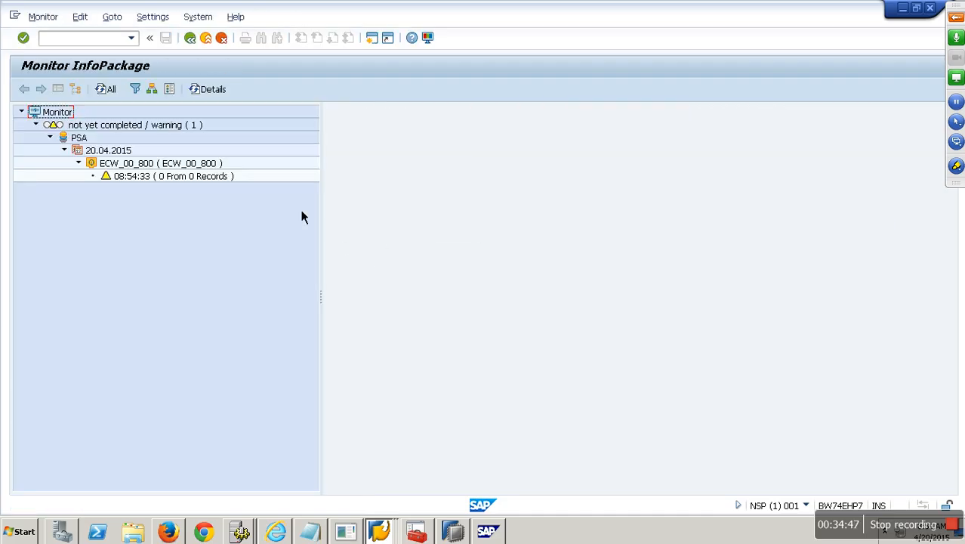
{"action": "left_click", "coordinate": [193, 177]}
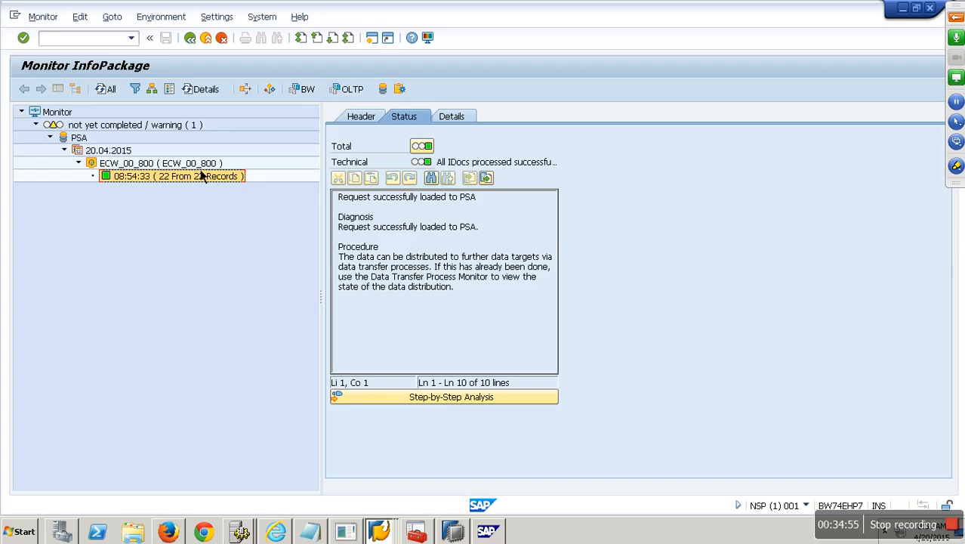
{"action": "left_click", "coordinate": [210, 44]}
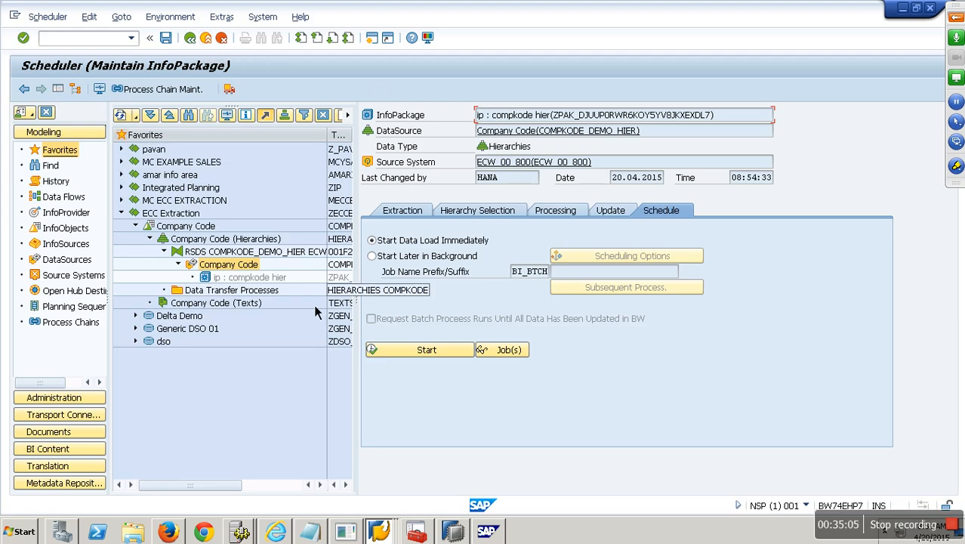
Step: Display the Hierarchy nodes segment records of PSA request 08:54:33
{"action": "right_click", "coordinate": [242, 267]}
{"action": "left_click", "coordinate": [291, 405]}
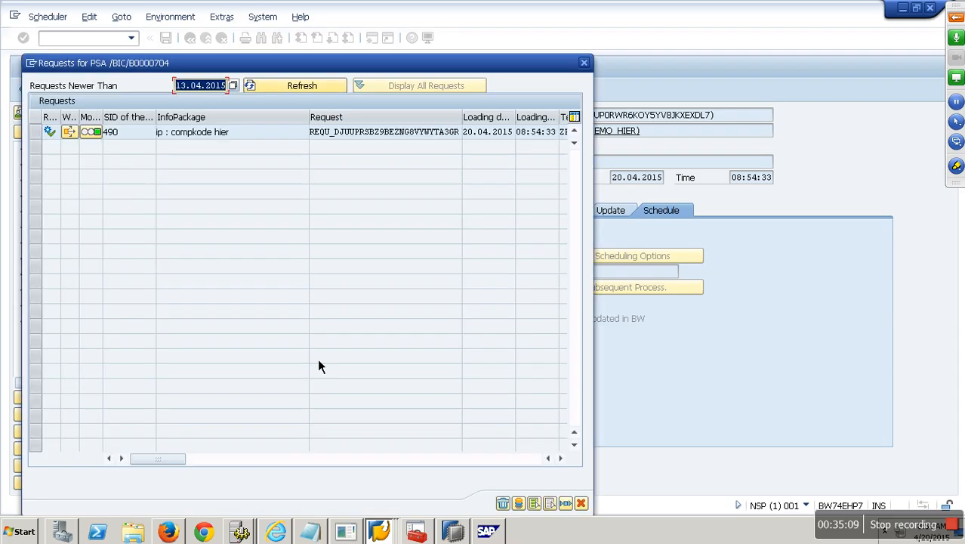
{"action": "left_click", "coordinate": [43, 138]}
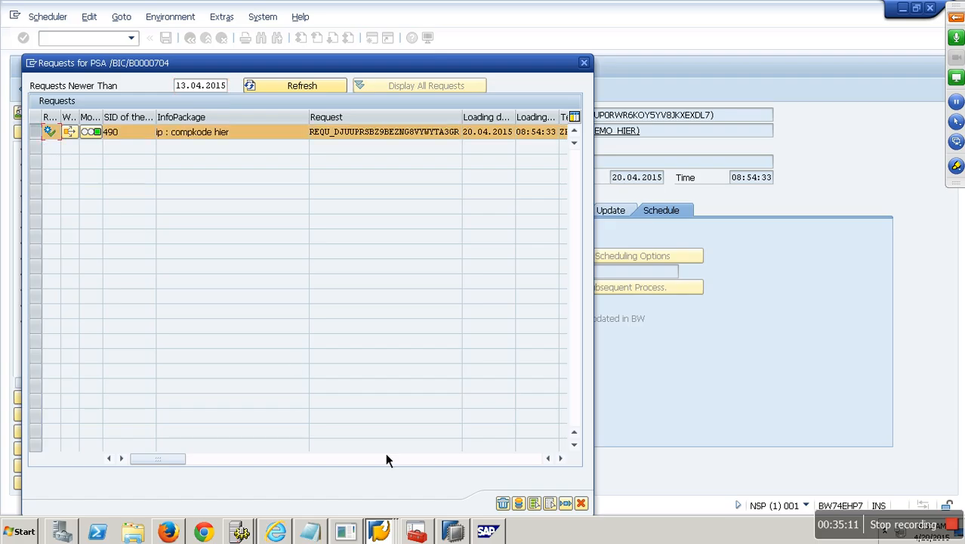
{"action": "left_click", "coordinate": [533, 505]}
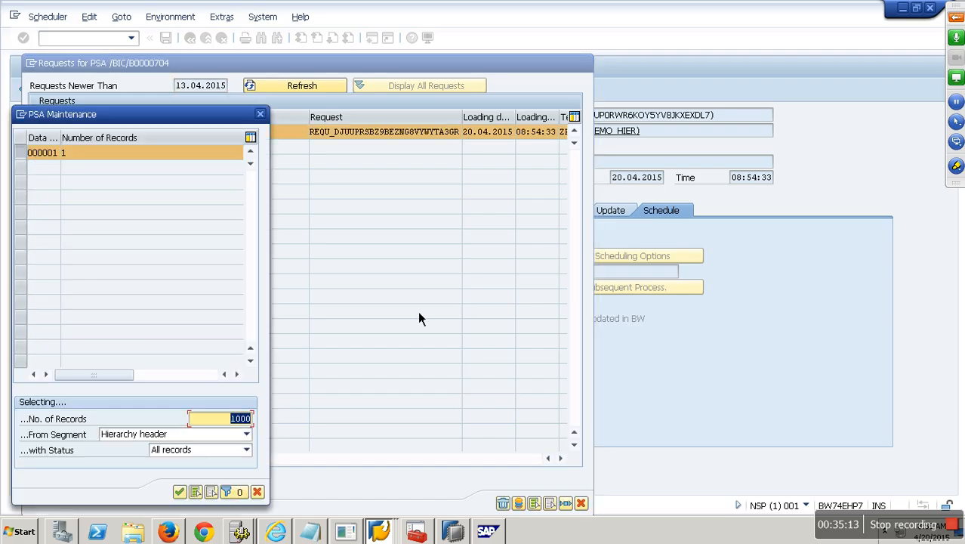
{"action": "left_click", "coordinate": [234, 437]}
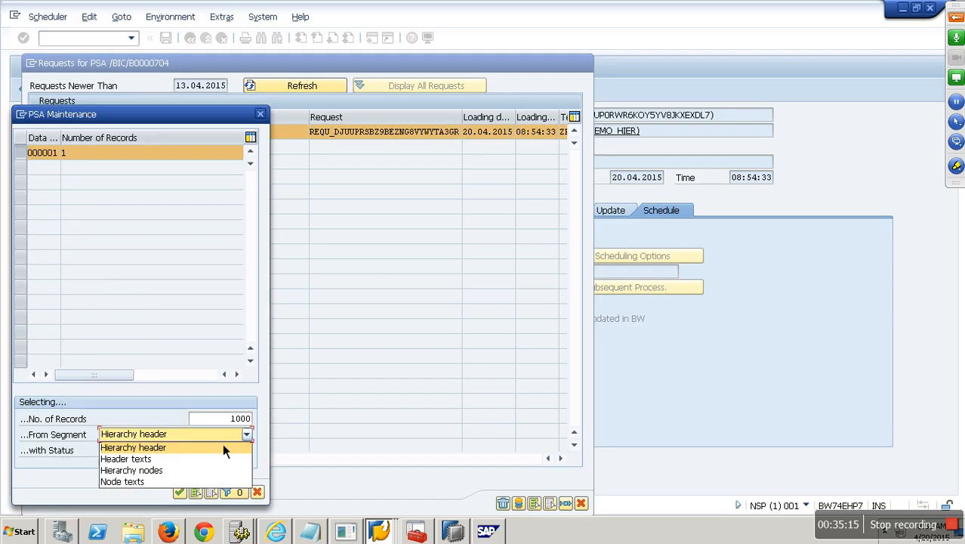
{"action": "left_click", "coordinate": [168, 469]}
{"action": "left_click", "coordinate": [179, 492]}
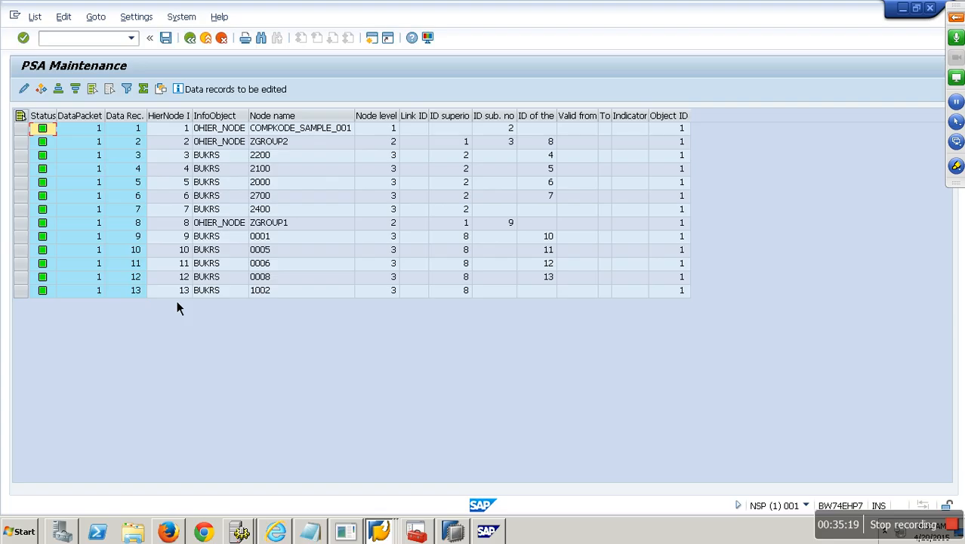
Step: Review the root, ZGROUP2 and company code rows and their 0HIER_NODE/BUKRS InfoObjects
{"action": "left_click_drag", "start_coordinate": [248, 121], "coordinate": [293, 125]}
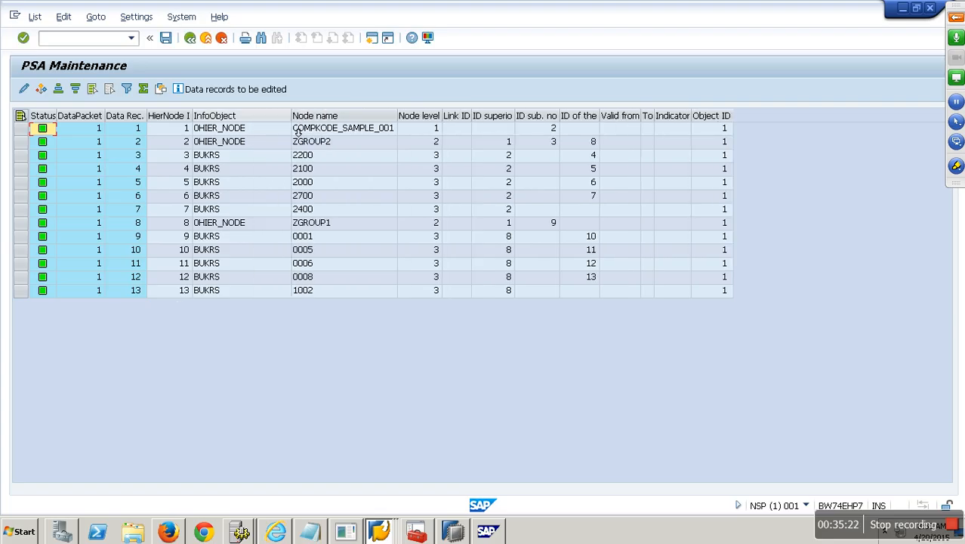
{"action": "left_click", "coordinate": [281, 131]}
{"action": "left_click", "coordinate": [273, 145]}
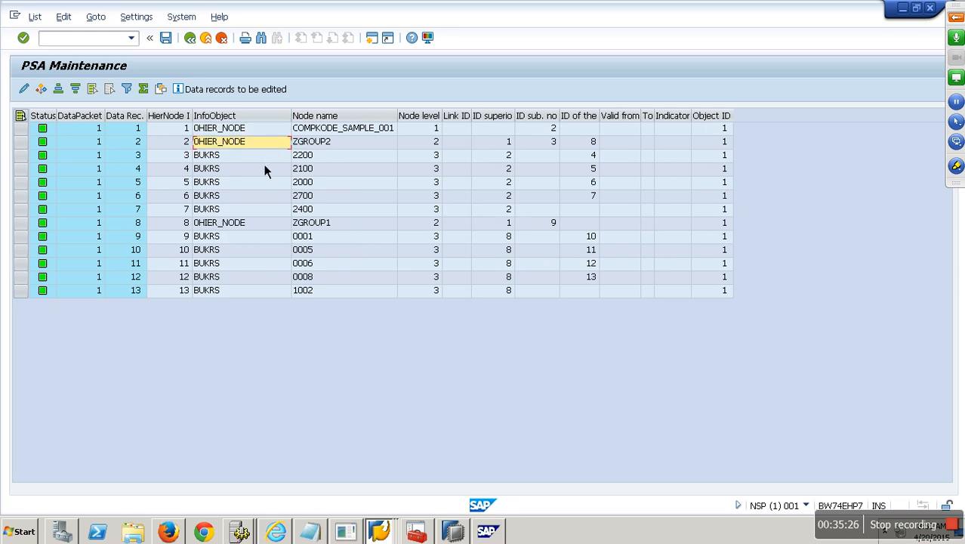
{"action": "left_click", "coordinate": [309, 161]}
{"action": "left_click", "coordinate": [233, 160]}
{"action": "left_click", "coordinate": [231, 172]}
{"action": "left_click", "coordinate": [228, 185]}
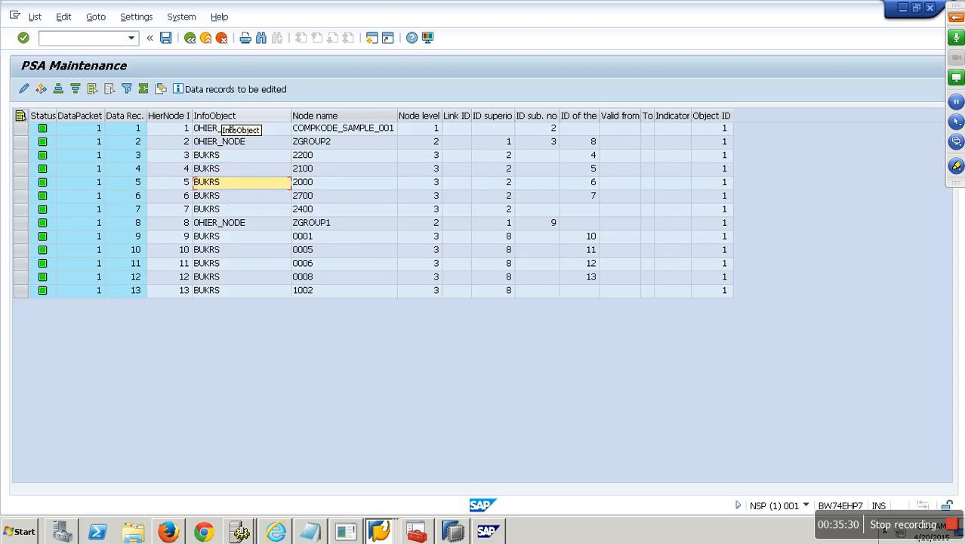
{"action": "left_click", "coordinate": [220, 160]}
{"action": "left_click", "coordinate": [218, 171]}
{"action": "left_click", "coordinate": [216, 184]}
{"action": "left_click", "coordinate": [219, 196]}
{"action": "left_click", "coordinate": [221, 211]}
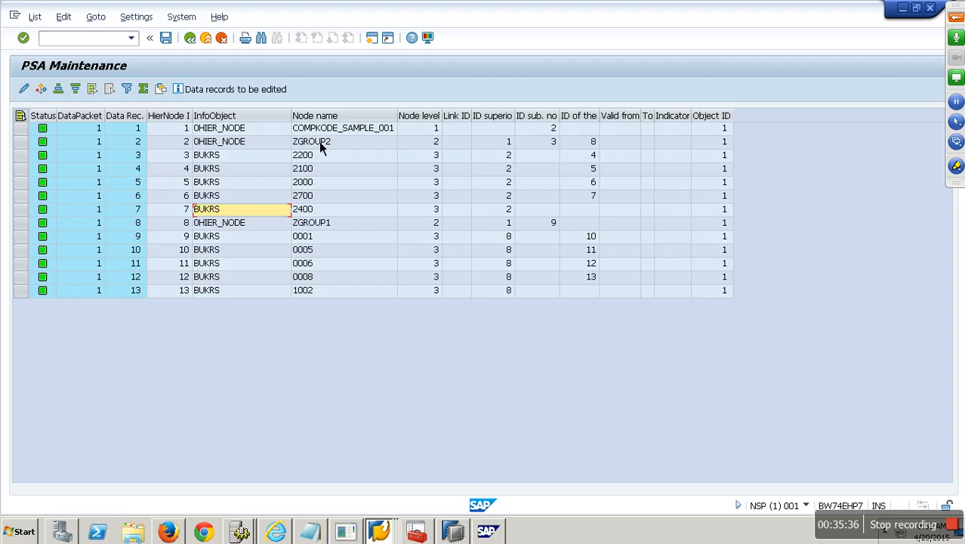
Step: Check nodes 2200, 2100, 2000, 2700 and 2400 carry BUKRS, then close the PSA view
{"action": "left_click", "coordinate": [328, 117]}
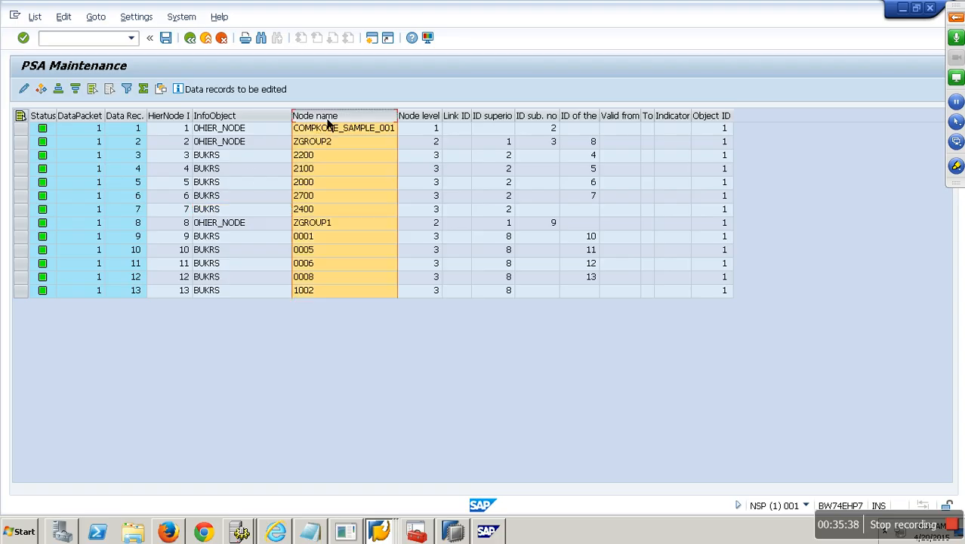
{"action": "left_click", "coordinate": [318, 157]}
{"action": "left_click", "coordinate": [316, 171]}
{"action": "left_click", "coordinate": [314, 184]}
{"action": "left_click", "coordinate": [314, 196]}
{"action": "left_click", "coordinate": [314, 210]}
{"action": "left_click", "coordinate": [219, 158]}
{"action": "left_click", "coordinate": [220, 169]}
{"action": "left_click", "coordinate": [220, 182]}
{"action": "left_click", "coordinate": [220, 198]}
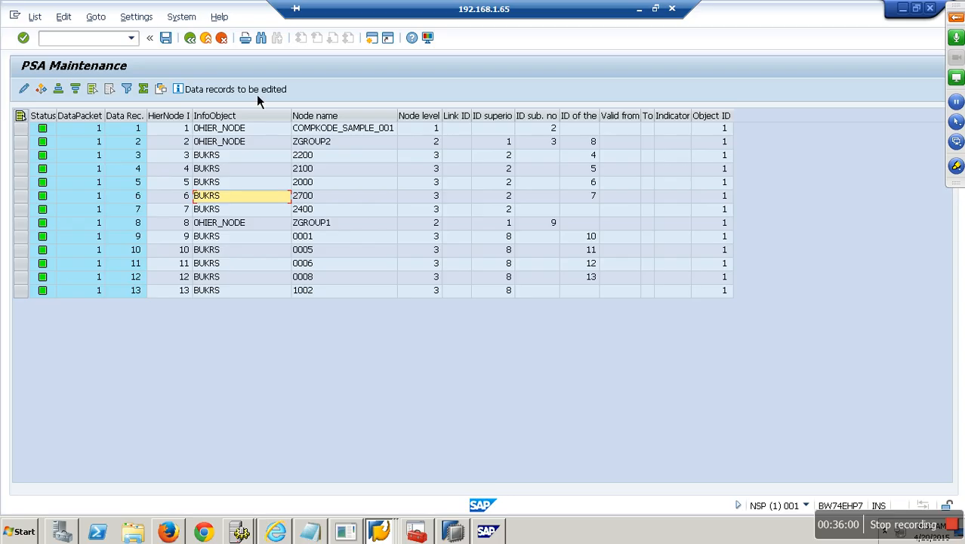
{"action": "left_click", "coordinate": [226, 158]}
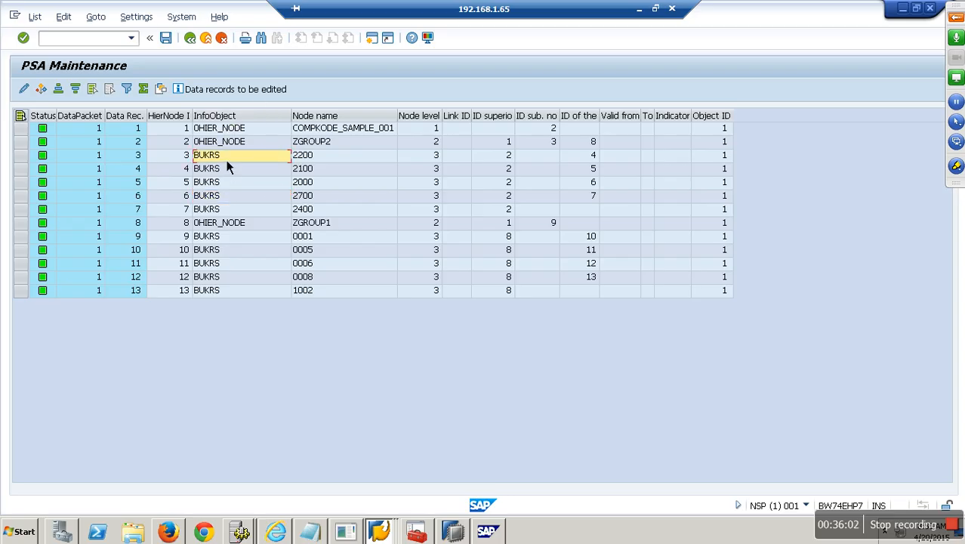
{"action": "left_click", "coordinate": [329, 157]}
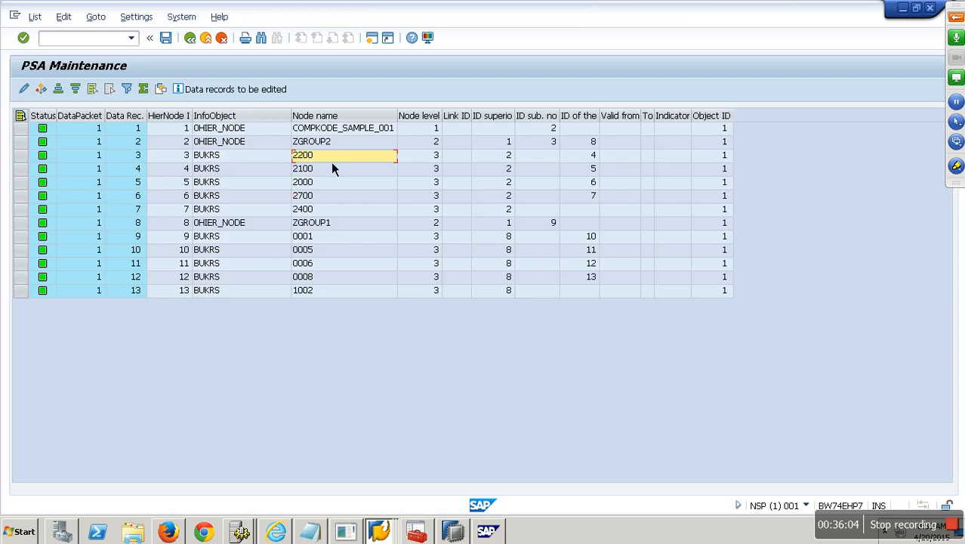
{"action": "left_click", "coordinate": [207, 41]}
{"action": "left_click", "coordinate": [579, 501]}
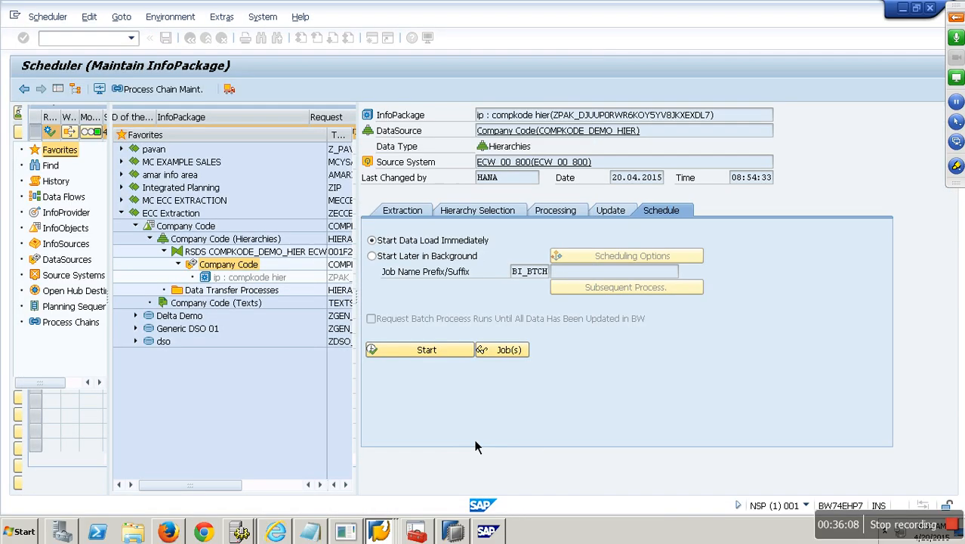
Step: Edit the company code transformation and open the Hierarchy nodes COMPKODE rule details
{"action": "right_click", "coordinate": [220, 254]}
{"action": "left_click", "coordinate": [270, 280]}
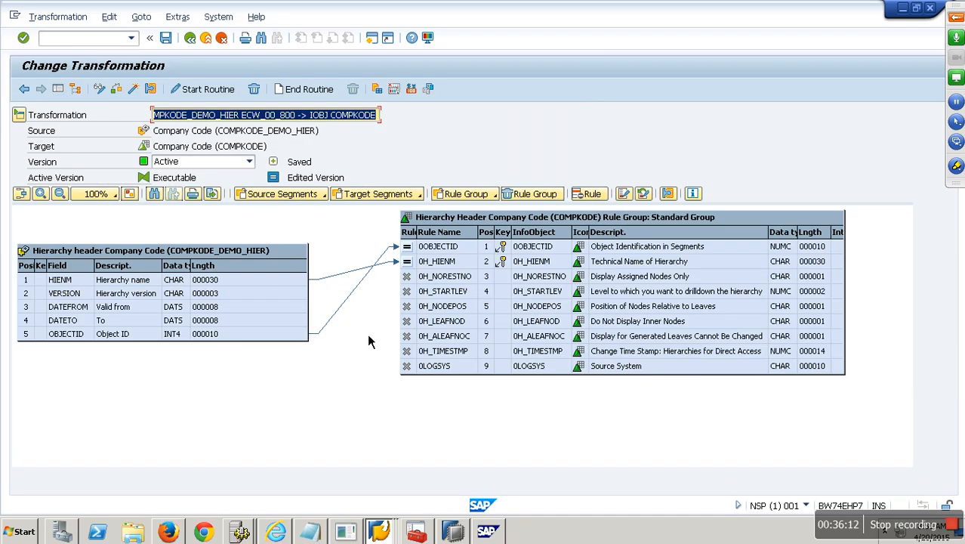
{"action": "left_click", "coordinate": [318, 197]}
{"action": "left_click", "coordinate": [312, 243]}
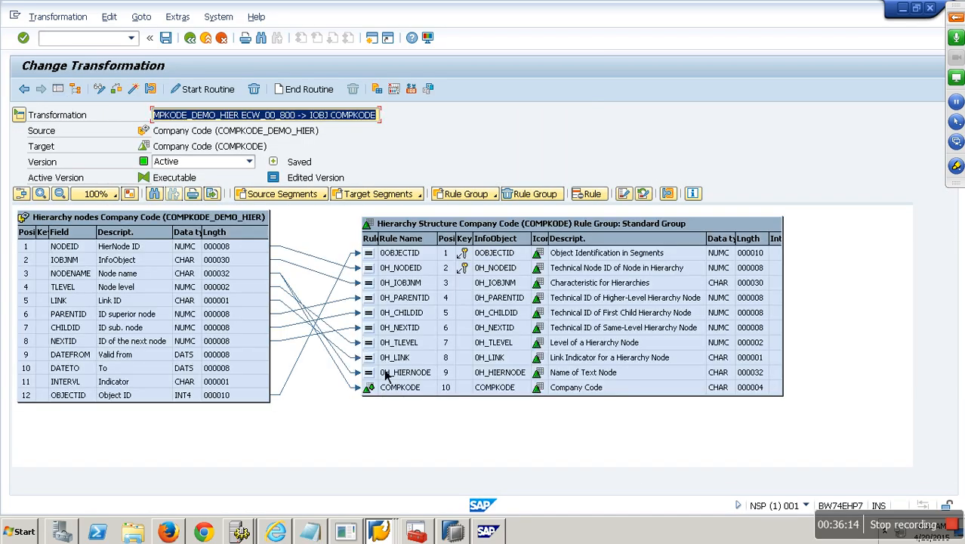
{"action": "left_click", "coordinate": [411, 379]}
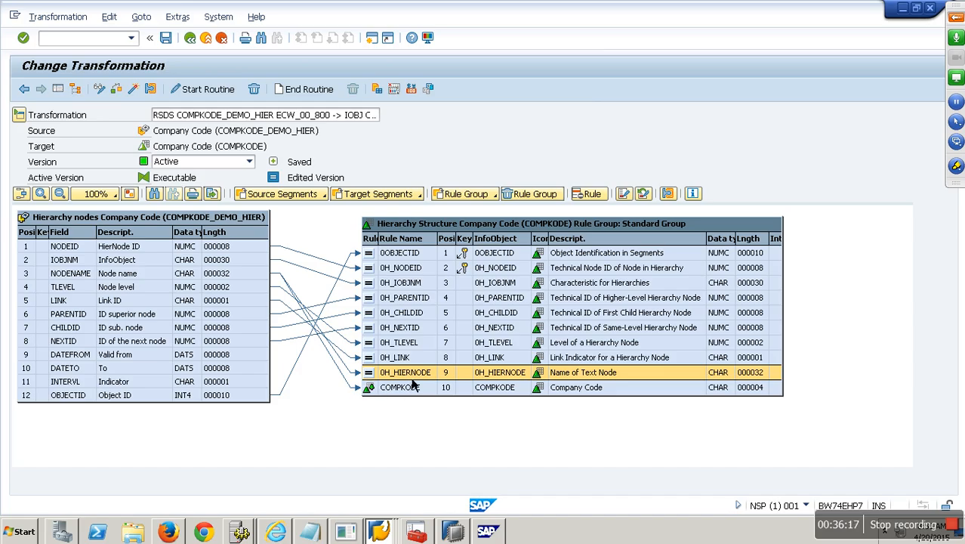
{"action": "left_click", "coordinate": [361, 387]}
{"action": "left_click", "coordinate": [410, 388]}
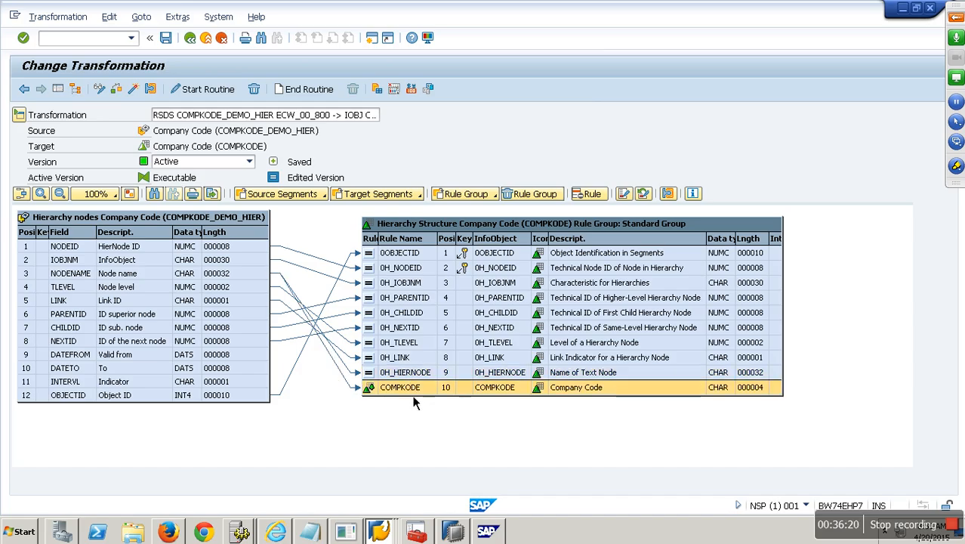
{"action": "right_click", "coordinate": [400, 388]}
{"action": "left_click", "coordinate": [435, 398]}
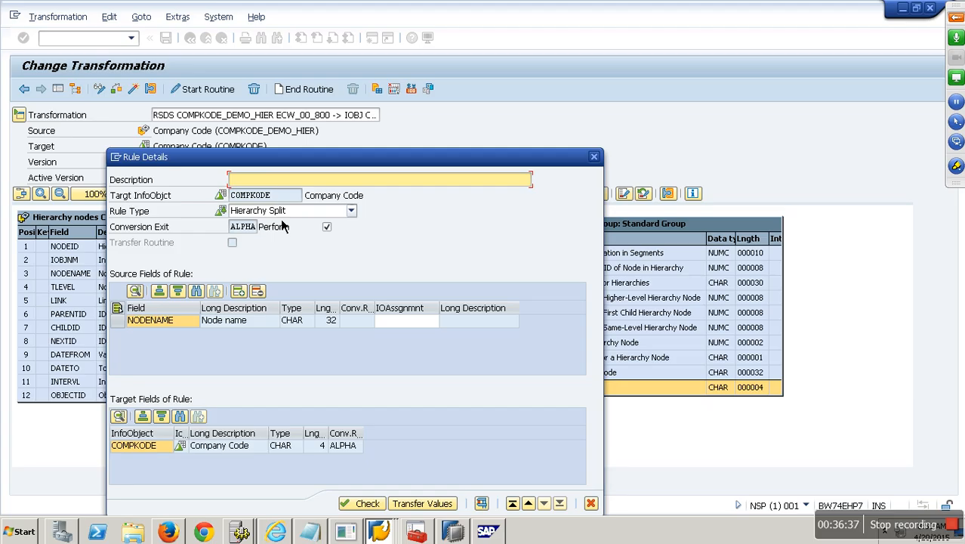
Step: Add IOBJNM as a source field of the COMPKODE rule and set its rule type to Routine
{"action": "left_click", "coordinate": [252, 299]}
{"action": "left_click", "coordinate": [23, 181]}
{"action": "left_click", "coordinate": [577, 398]}
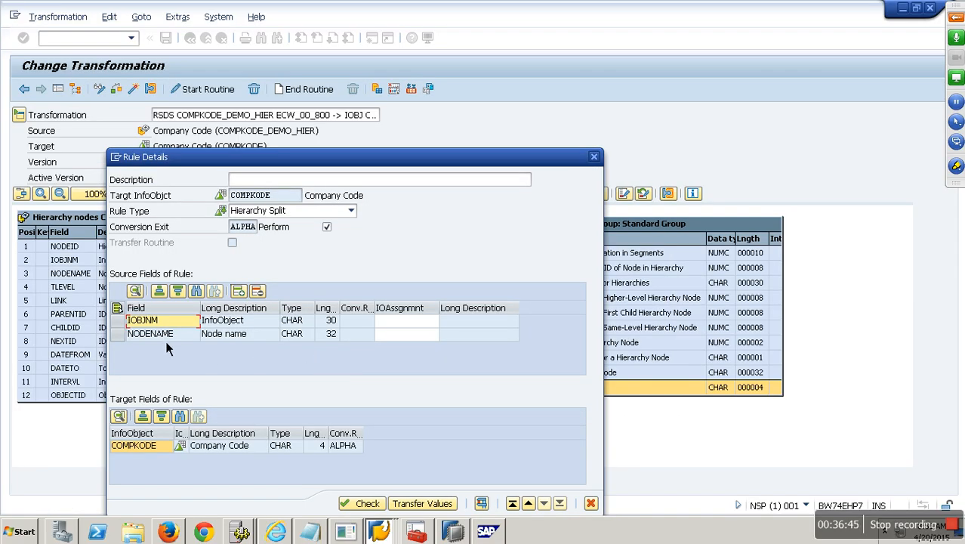
{"action": "left_click", "coordinate": [278, 213]}
{"action": "left_click", "coordinate": [257, 305]}
Step: Write the condition IF SOURCE_FIELDS_3-IOBJNM = 'BUKRS'. in the routine
{"action": "scroll", "coordinate": [342, 238], "scroll_direction": "down", "scroll_amount": 7}
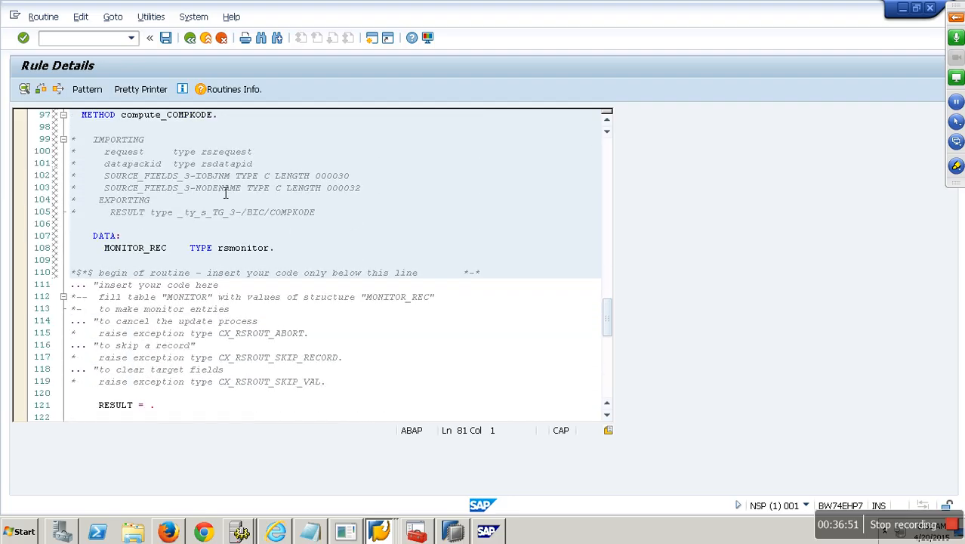
{"action": "left_click_drag", "start_coordinate": [230, 178], "coordinate": [104, 178]}
{"action": "key", "text": "ctrl+c"}
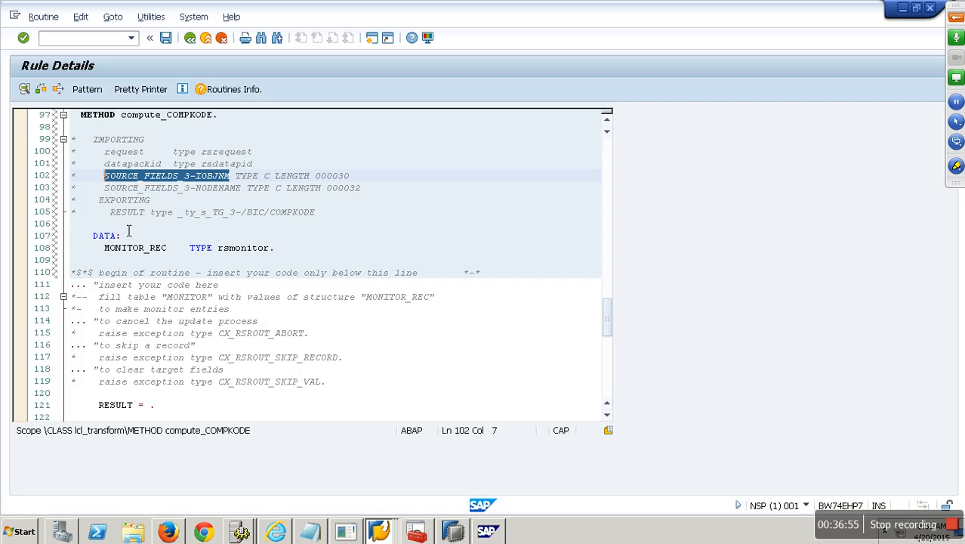
{"action": "scroll", "coordinate": [128, 231], "scroll_direction": "down", "scroll_amount": 4}
{"action": "left_click", "coordinate": [113, 249]}
{"action": "type", "text": "IF"}
{"action": "key", "text": "ctrl+v"}
{"action": "type", "text": "-"}
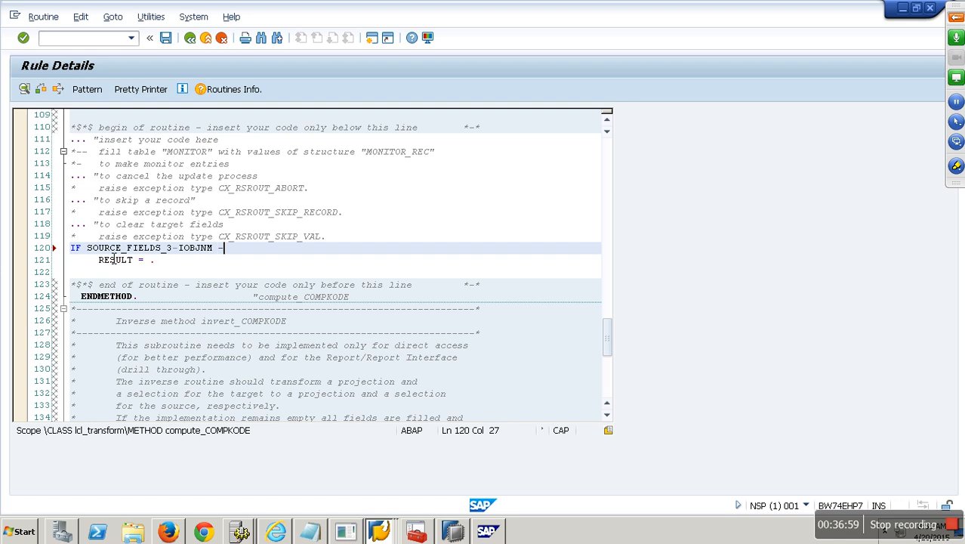
{"action": "key", "text": "BackSpace"}
{"action": "type", "text": "= 'BUK"}
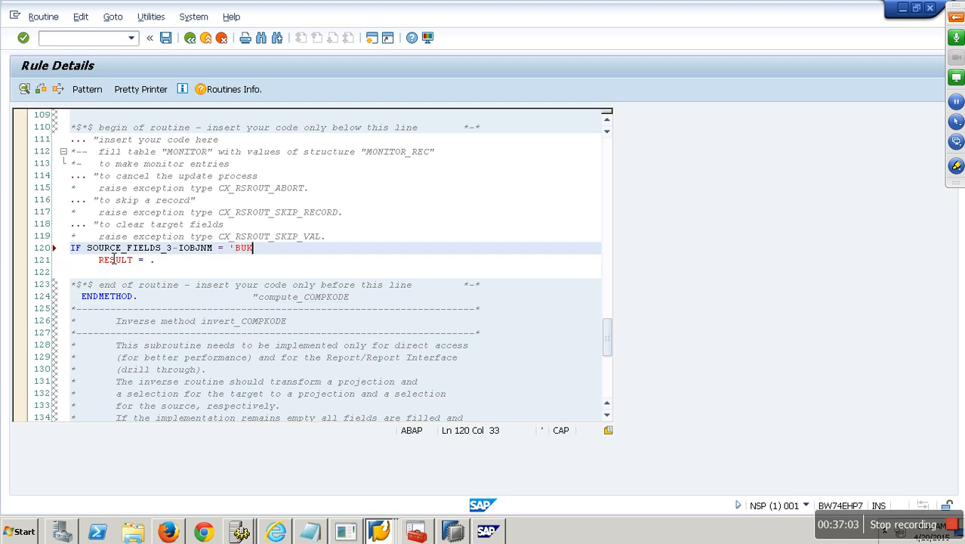
{"action": "type", "text": "RS'."}
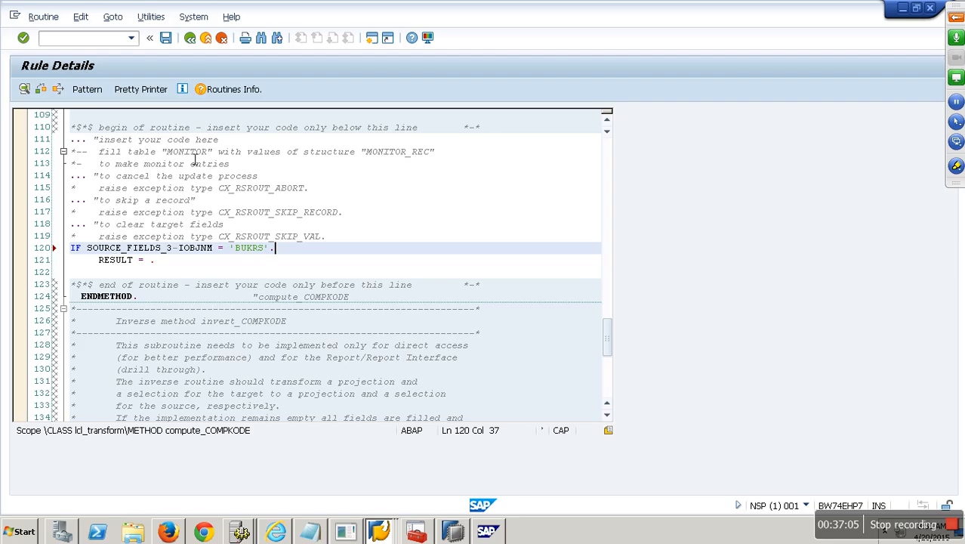
Step: Set RESULT = SOURCE_FIELDS_3-NODENAME inside the IF and close the block with ENDIF
{"action": "scroll", "coordinate": [144, 209], "scroll_direction": "up", "scroll_amount": 2}
{"action": "scroll", "coordinate": [144, 209], "scroll_direction": "up", "scroll_amount": 1}
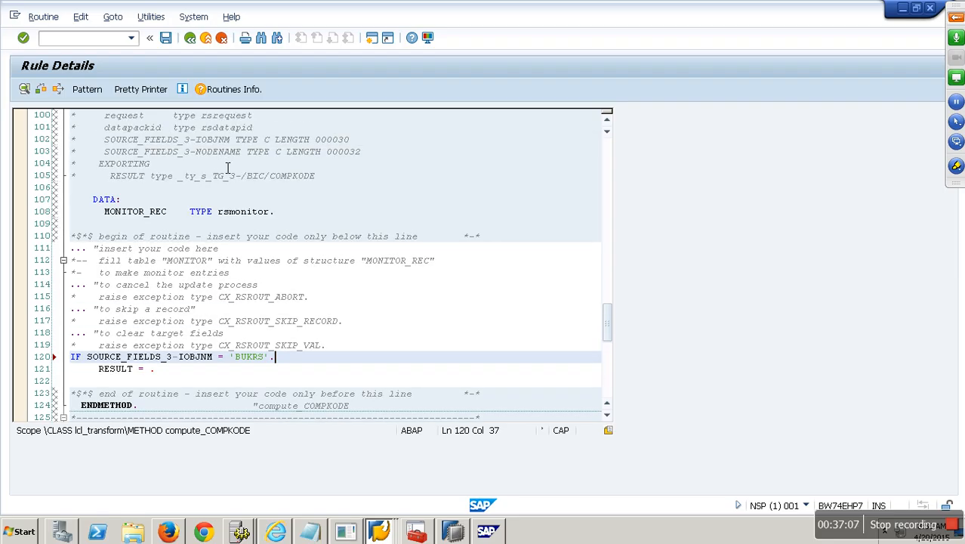
{"action": "left_click_drag", "start_coordinate": [243, 154], "coordinate": [106, 161]}
{"action": "key", "text": "ctrl+c"}
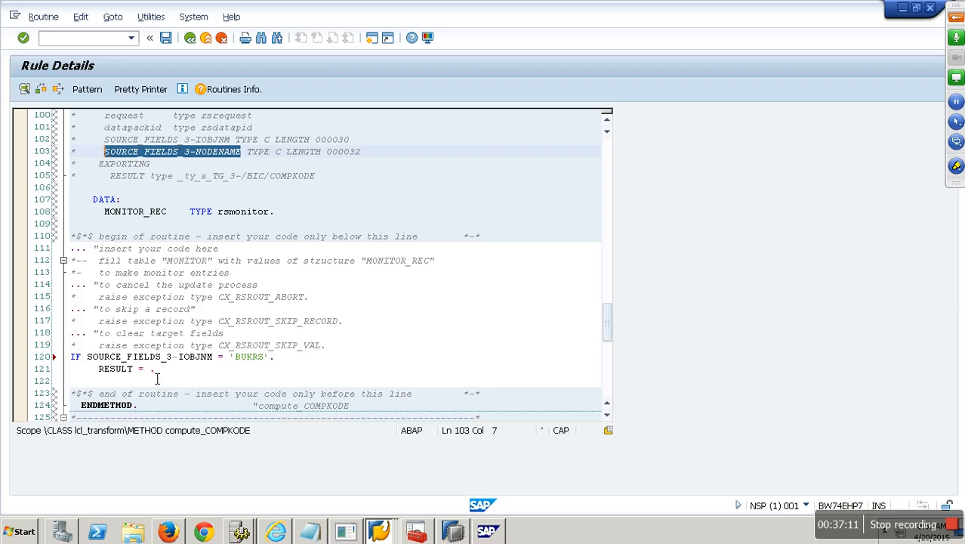
{"action": "left_click", "coordinate": [155, 373]}
{"action": "key", "text": "ctrl+v"}
{"action": "left_click", "coordinate": [309, 370]}
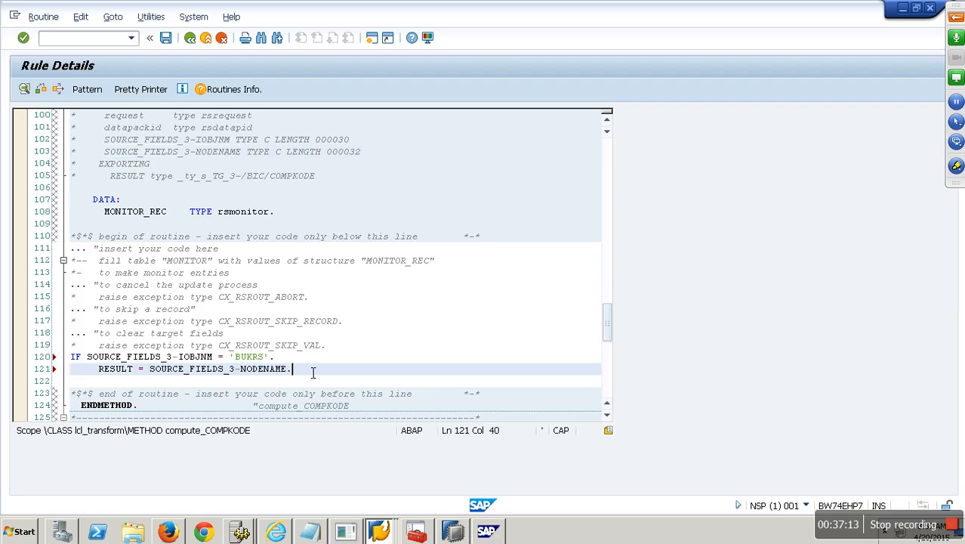
{"action": "key", "text": "Return"}
{"action": "type", "text": "ENDIF."}
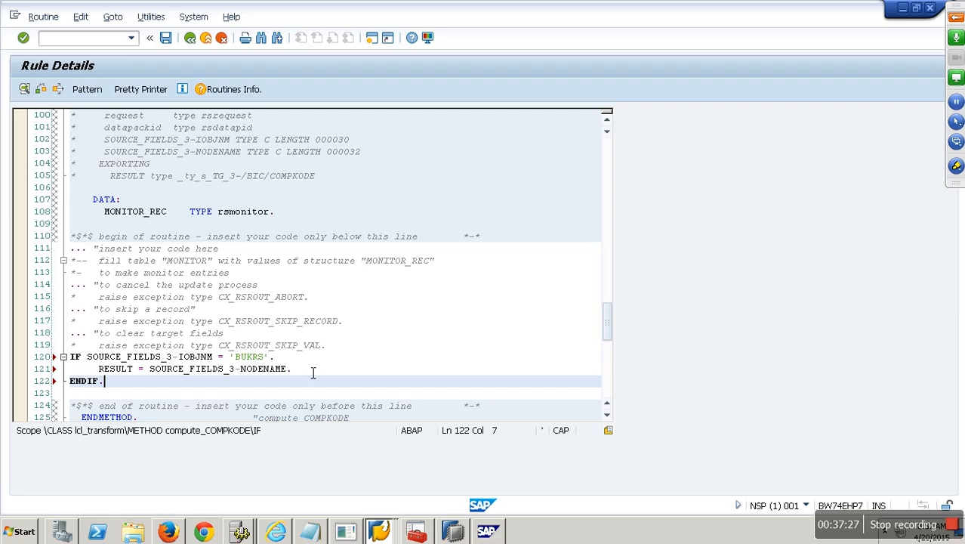
Step: Save the routine, activate the transformation accepting the two 0LOGSYS warnings, and return to the workbench
{"action": "left_click", "coordinate": [175, 40]}
{"action": "left_click", "coordinate": [424, 500]}
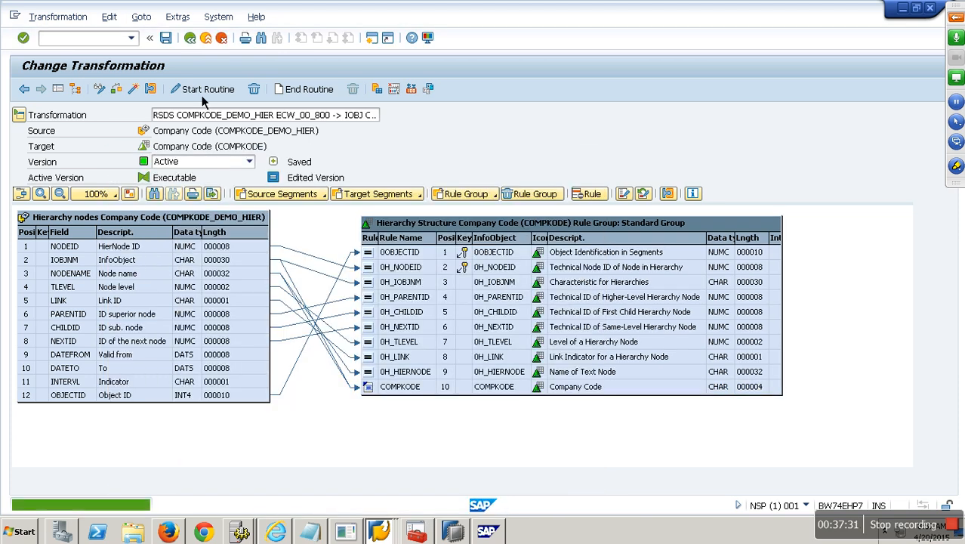
{"action": "left_click", "coordinate": [136, 90]}
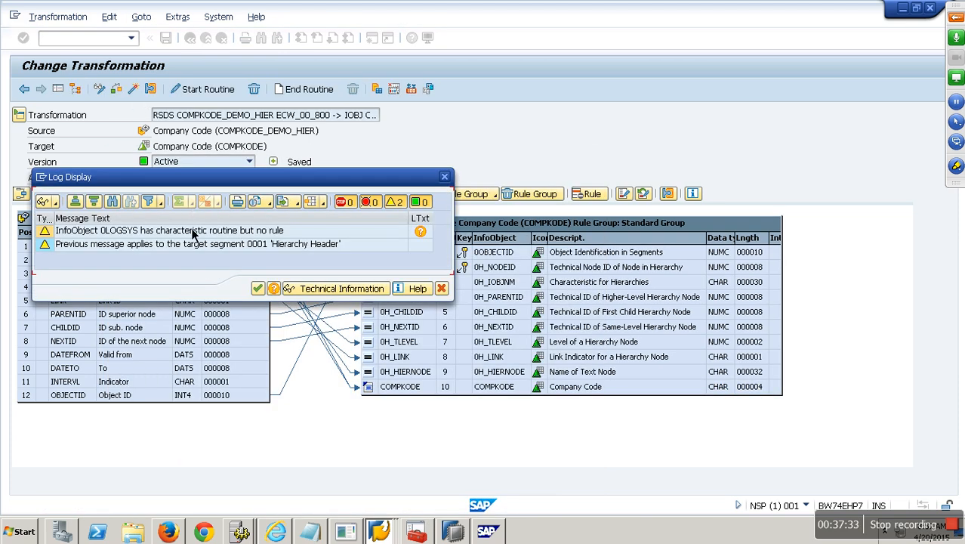
{"action": "left_click", "coordinate": [259, 292]}
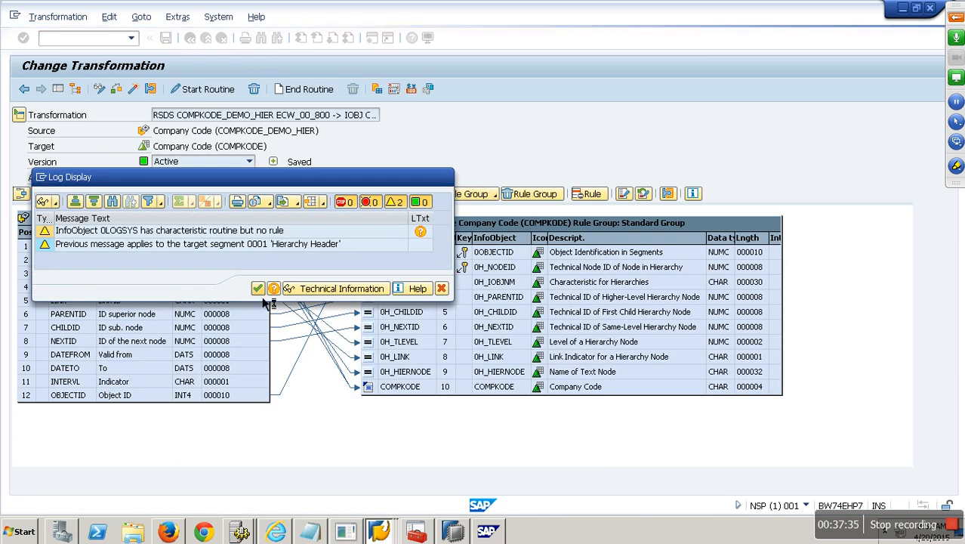
{"action": "left_click", "coordinate": [192, 42]}
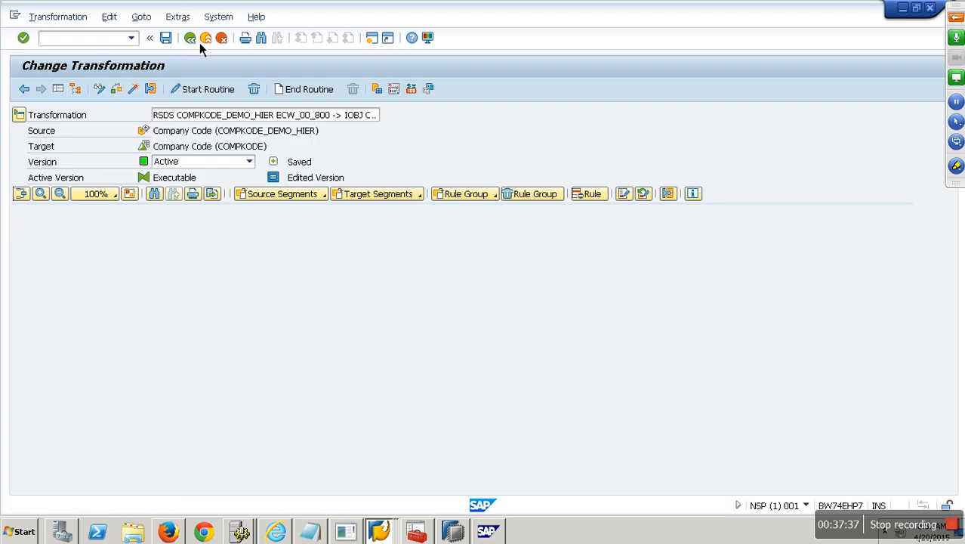
{"action": "left_click", "coordinate": [214, 44]}
Step: Create and activate a DTP from COMPKODE_DEMO_HIER to COMPKODE, then execute it
{"action": "right_click", "coordinate": [263, 290]}
{"action": "left_click", "coordinate": [263, 297]}
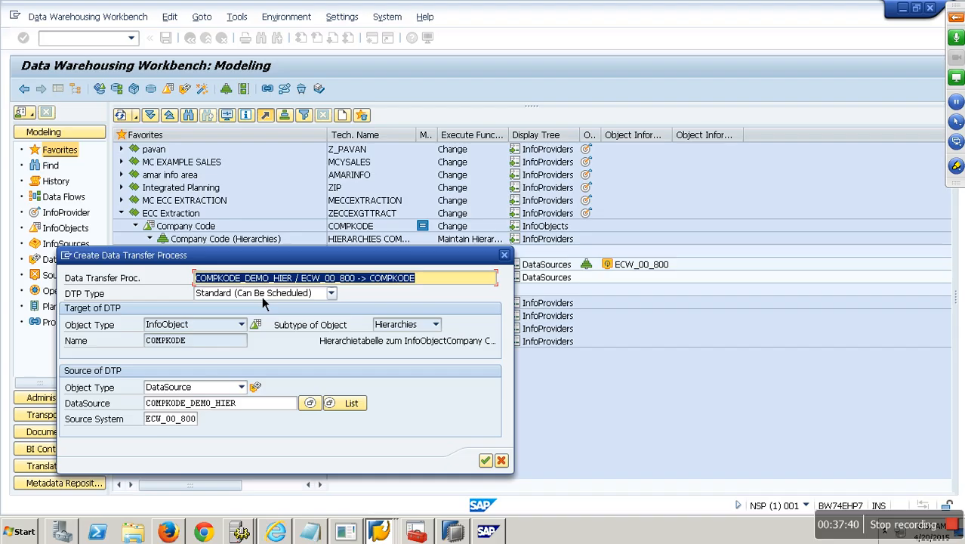
{"action": "key", "text": "Return"}
{"action": "left_click", "coordinate": [177, 89]}
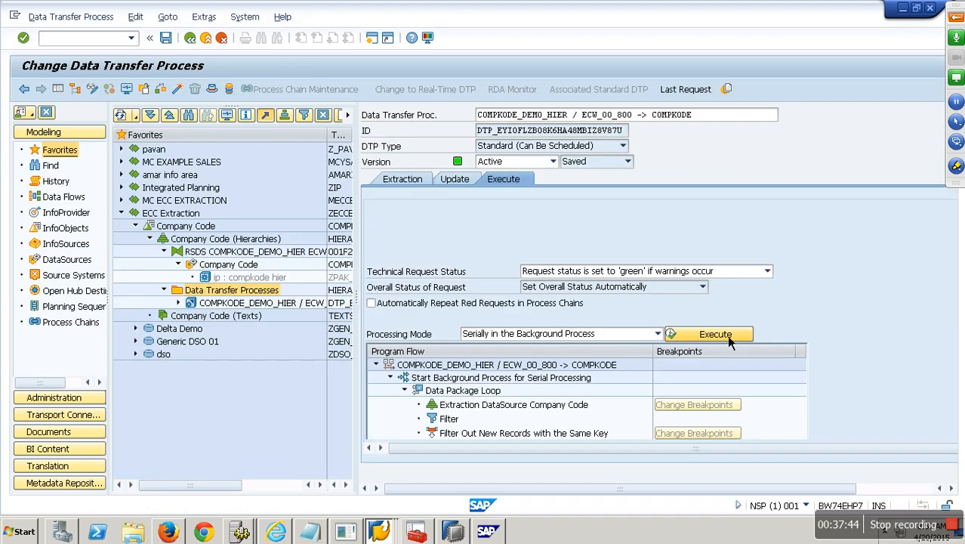
{"action": "left_click", "coordinate": [715, 334]}
Step: Inspect failed request 491's error messages in the monitor, showing InfoObject BUKRS is missing
{"action": "left_click", "coordinate": [211, 293]}
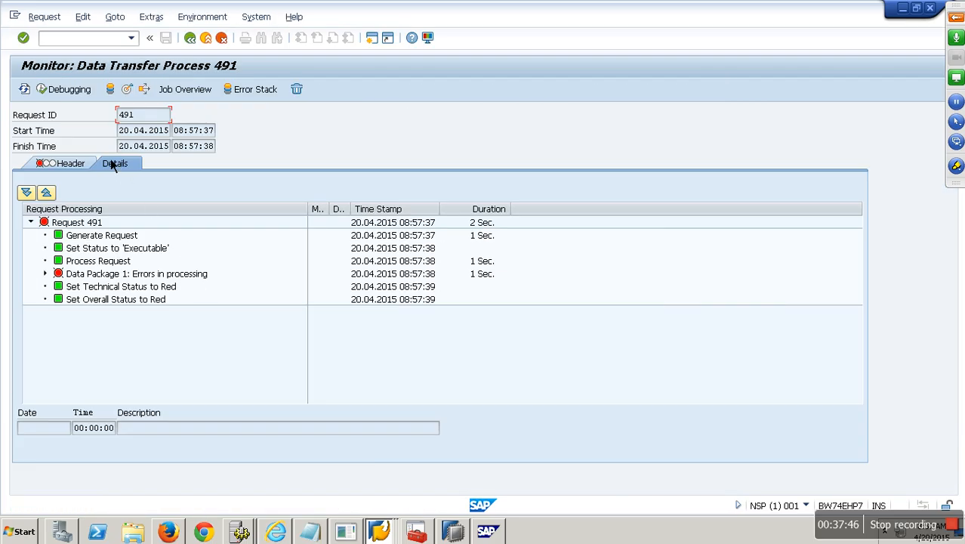
{"action": "left_click", "coordinate": [46, 274]}
{"action": "left_click", "coordinate": [59, 327]}
{"action": "left_click", "coordinate": [210, 360]}
{"action": "scroll", "coordinate": [210, 365], "scroll_direction": "down", "scroll_amount": 1}
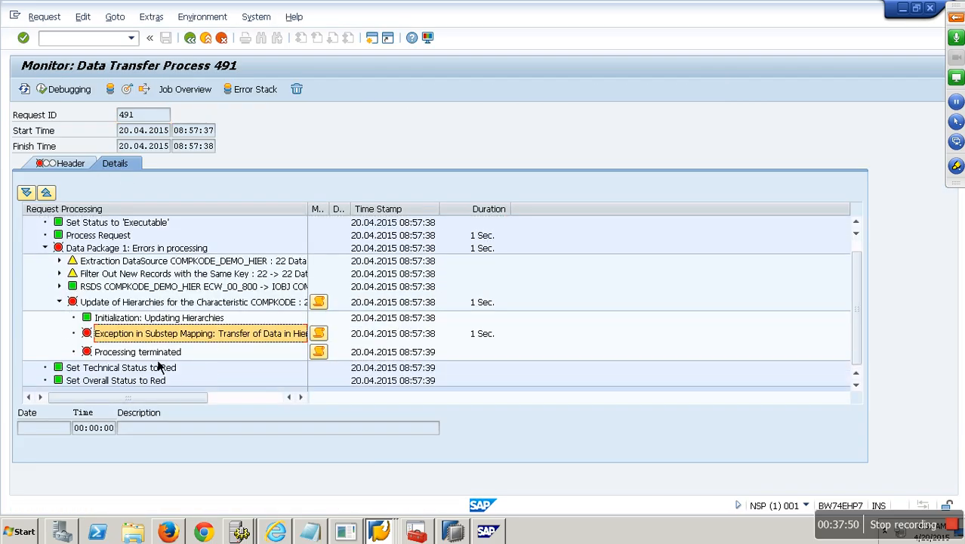
{"action": "left_click", "coordinate": [318, 333]}
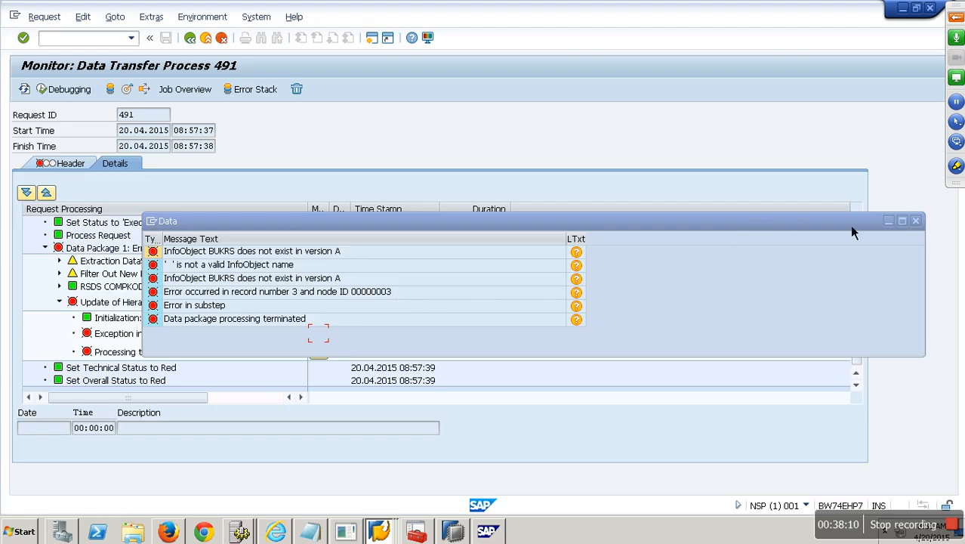
{"action": "left_click", "coordinate": [915, 220]}
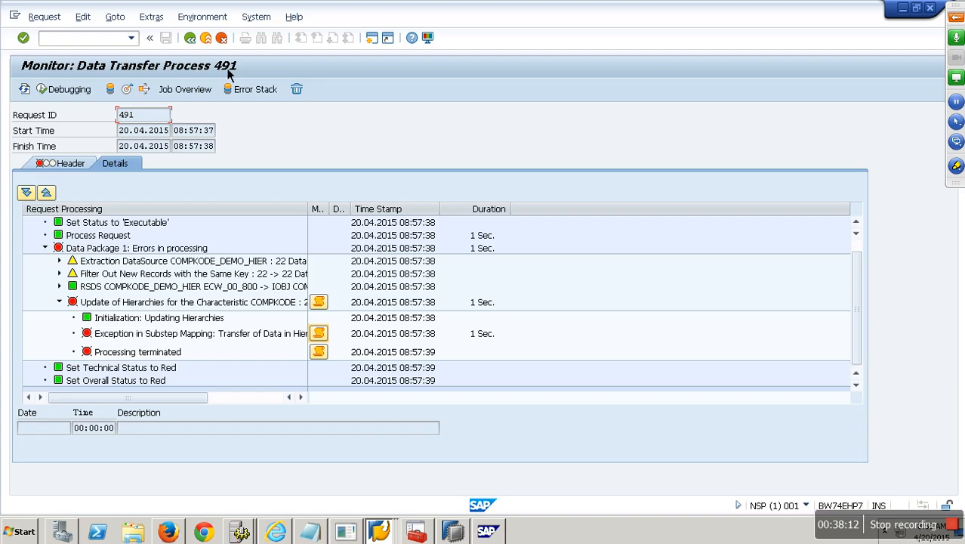
{"action": "left_click", "coordinate": [219, 41]}
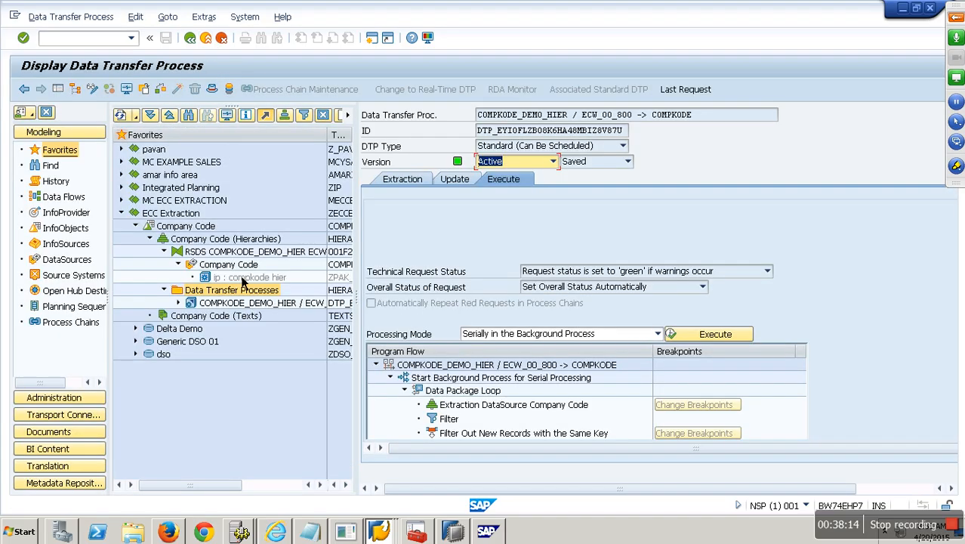
Step: Reopen the COMPKODE_DEMO_HIER transformation for change and show the hierarchy nodes segment mapping
{"action": "right_click", "coordinate": [248, 252]}
{"action": "left_click", "coordinate": [285, 278]}
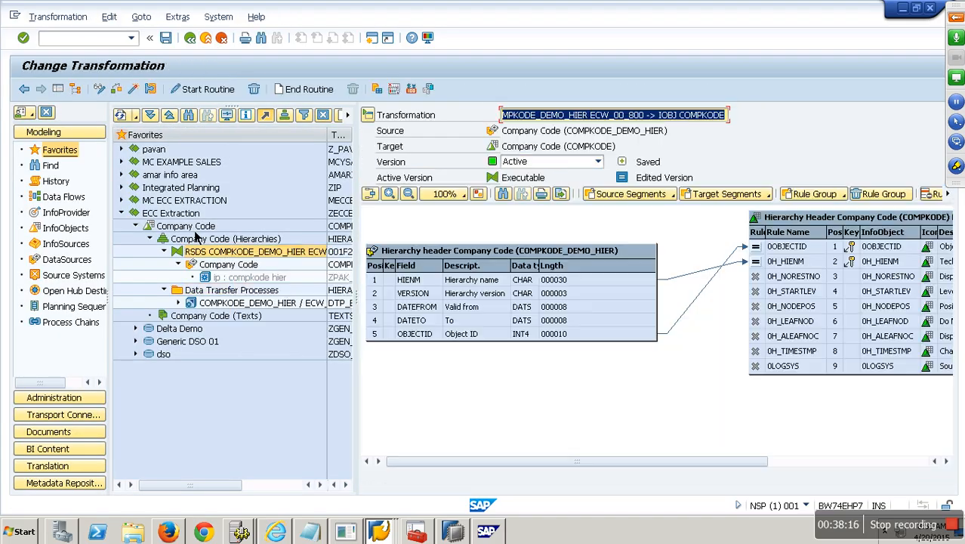
{"action": "left_click", "coordinate": [75, 89]}
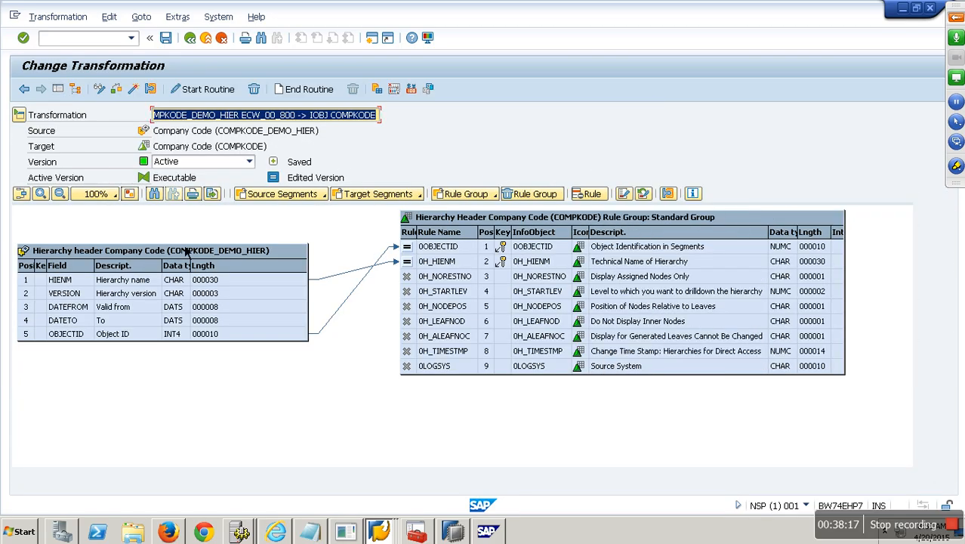
{"action": "left_click", "coordinate": [280, 194]}
{"action": "left_click", "coordinate": [294, 242]}
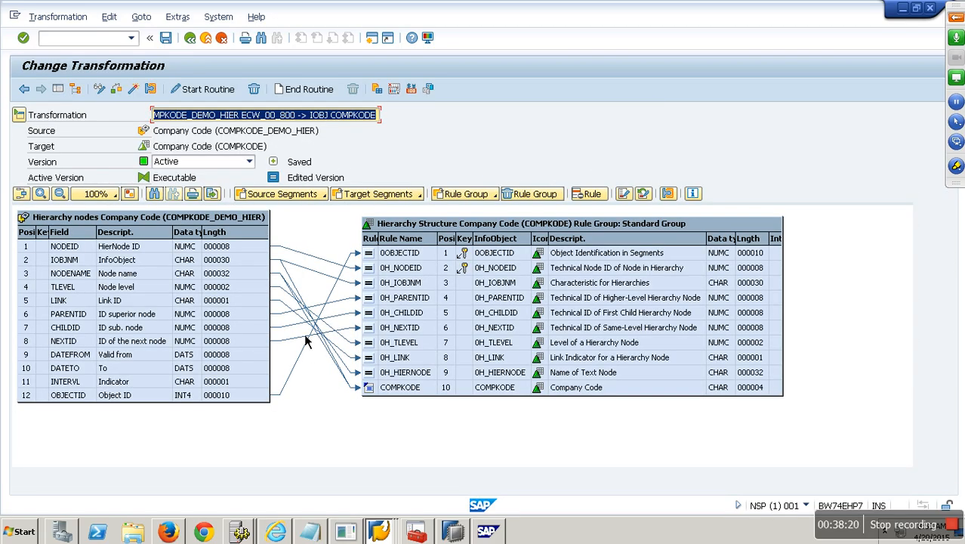
{"action": "left_click", "coordinate": [403, 392]}
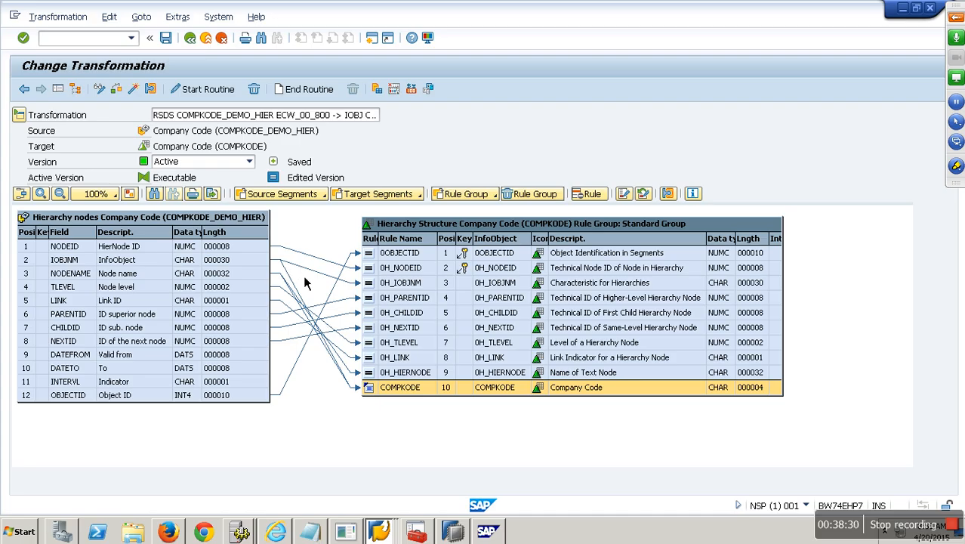
Step: Switch the 0H_IOBJNM rule's type to Routine in its Rule Details
{"action": "left_click", "coordinate": [417, 288]}
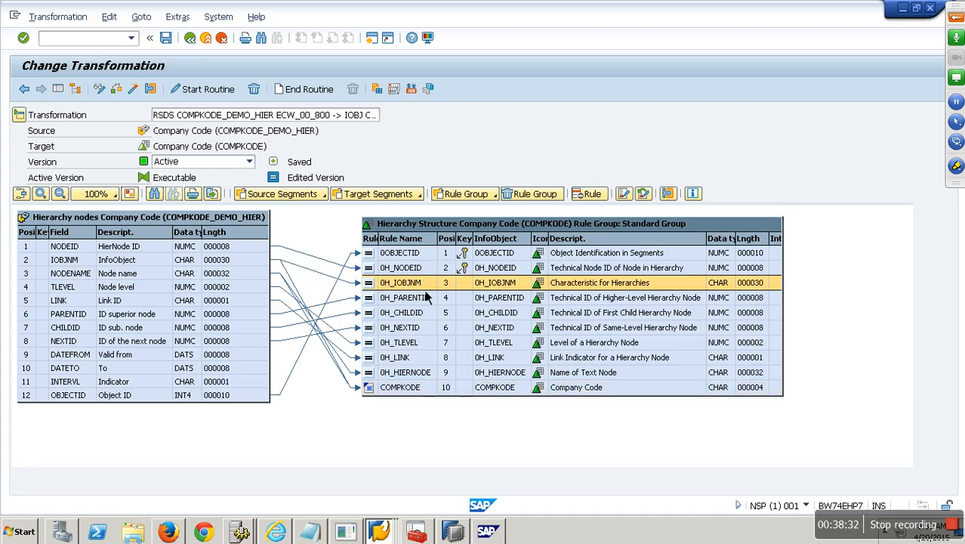
{"action": "right_click", "coordinate": [403, 285]}
{"action": "left_click", "coordinate": [435, 291]}
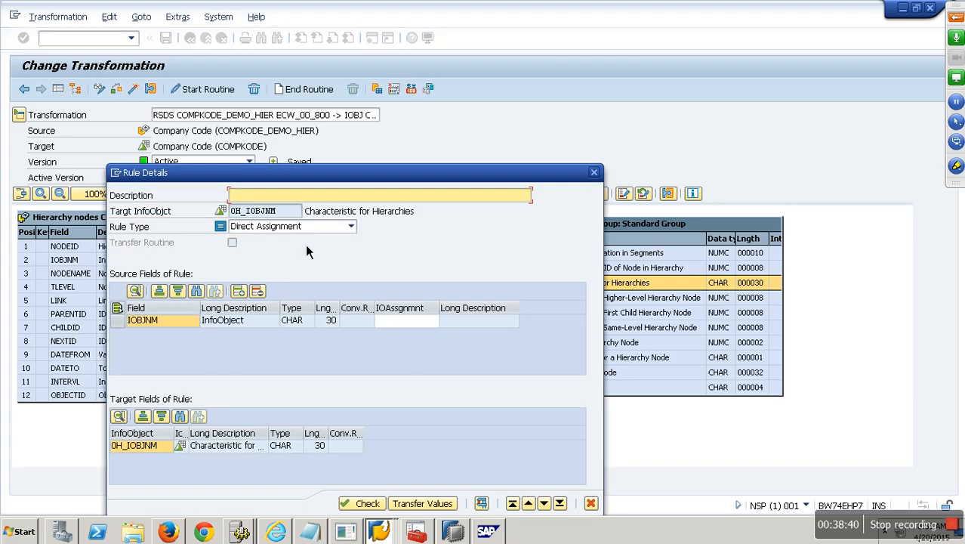
{"action": "left_click", "coordinate": [352, 226]}
{"action": "left_click", "coordinate": [253, 320]}
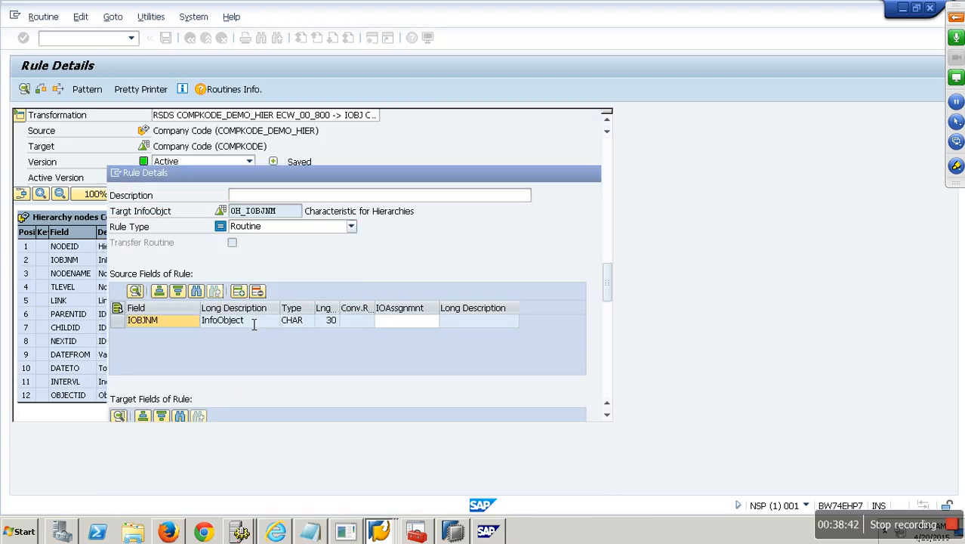
Step: Insert the line IF SOURCE_FIELDS_3-IOBJNM = 'BUKRS'. above the RESULT assignment
{"action": "scroll", "coordinate": [249, 323], "scroll_direction": "down", "scroll_amount": 3}
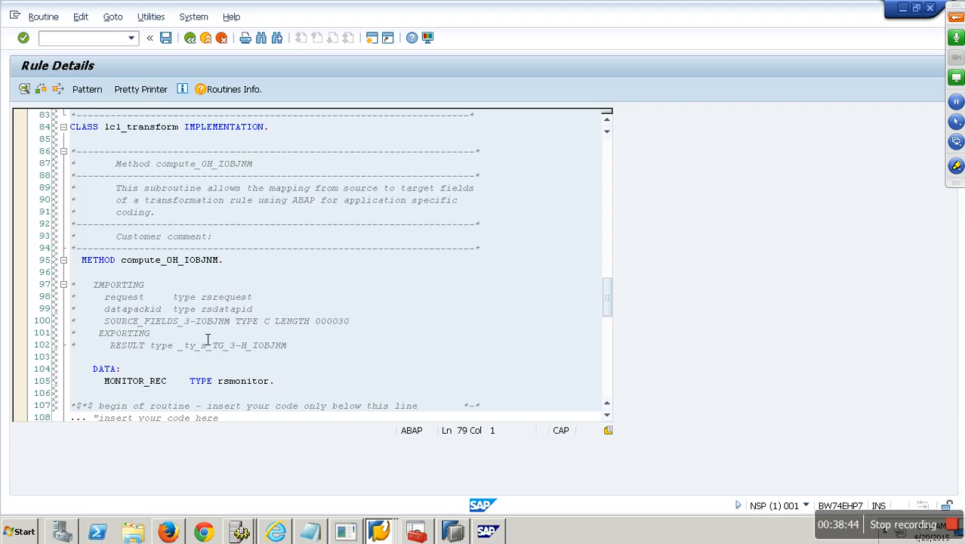
{"action": "left_click_drag", "start_coordinate": [230, 321], "coordinate": [110, 327]}
{"action": "key", "text": "ctrl+c"}
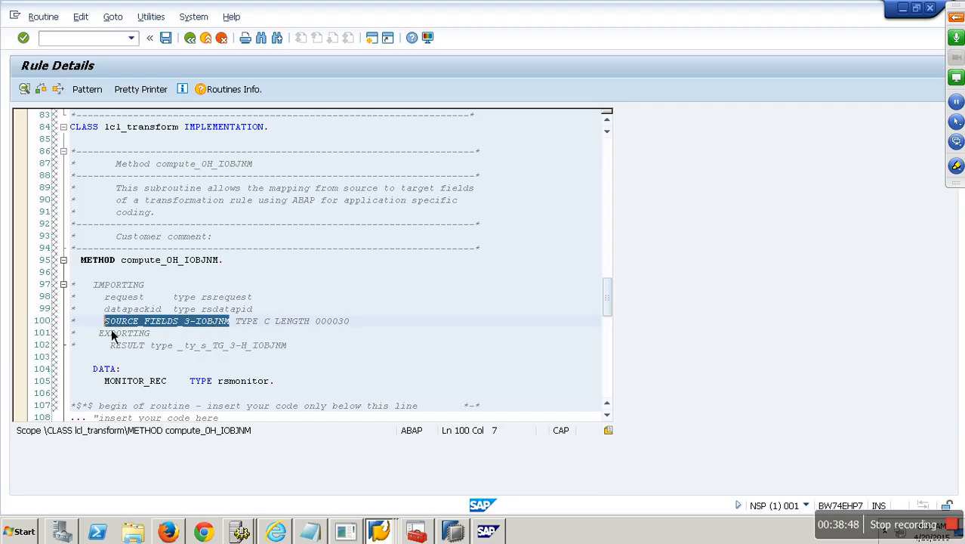
{"action": "scroll", "coordinate": [113, 339], "scroll_direction": "down", "scroll_amount": 3}
{"action": "scroll", "coordinate": [224, 366], "scroll_direction": "down", "scroll_amount": 3}
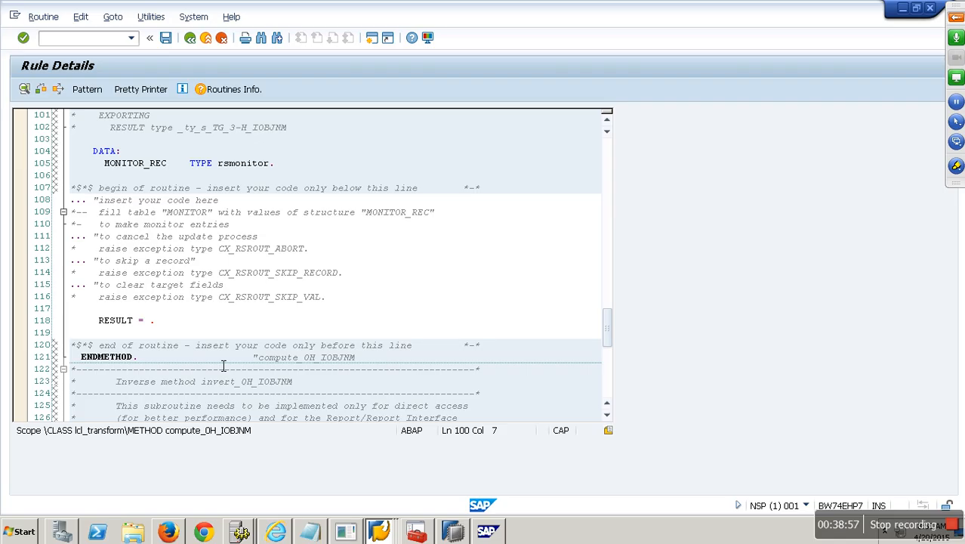
{"action": "left_click", "coordinate": [151, 317]}
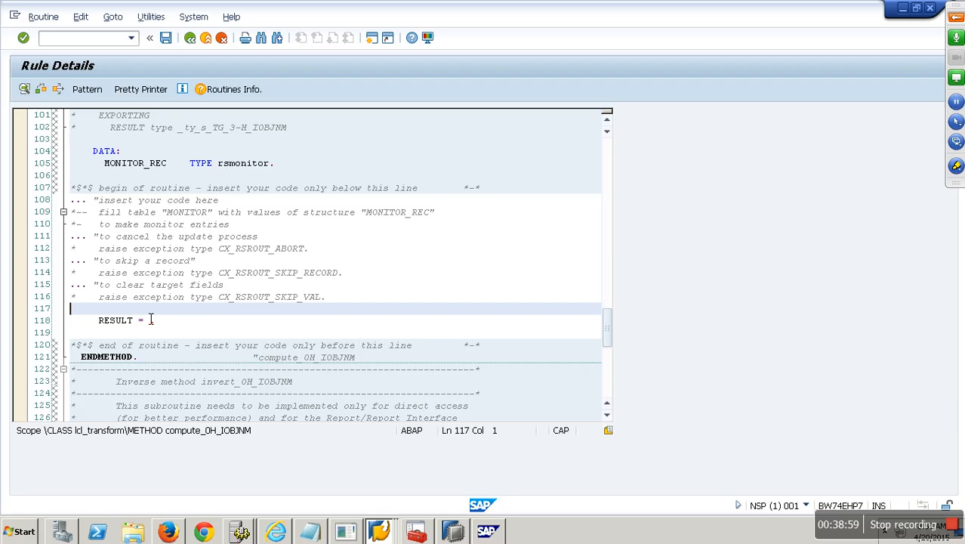
{"action": "key", "text": "Return"}
{"action": "key", "text": "ctrl+v"}
{"action": "key", "text": "Home"}
{"action": "type", "text": "IF"}
{"action": "left_click", "coordinate": [230, 325]}
{"action": "type", "text": "= 'BUKL"}
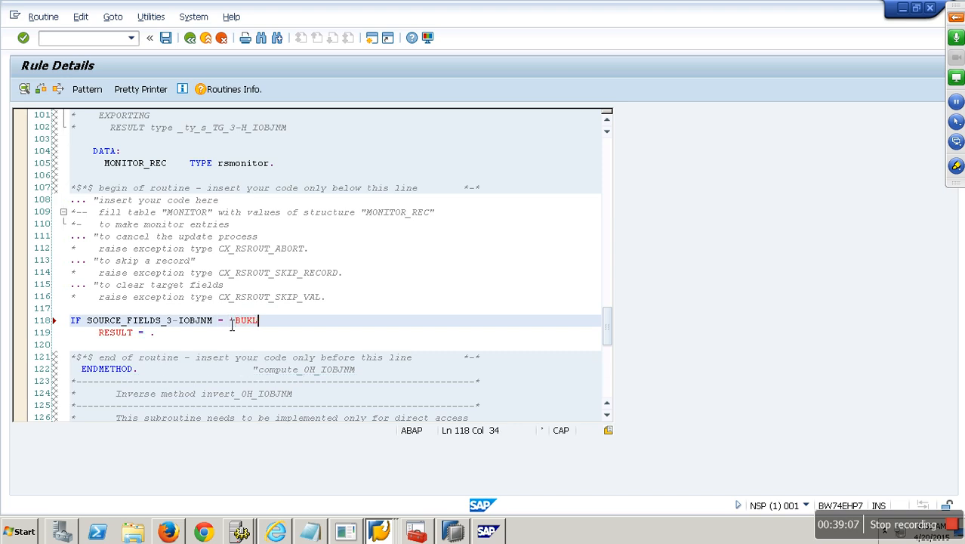
{"action": "key", "text": "BackSpace"}
{"action": "type", "text": "RS'."}
Step: Set RESULT = 'COMPKODE' in the IF branch and begin an ELSE branch
{"action": "left_click", "coordinate": [153, 333]}
{"action": "type", "text": "'COMPKODE'"}
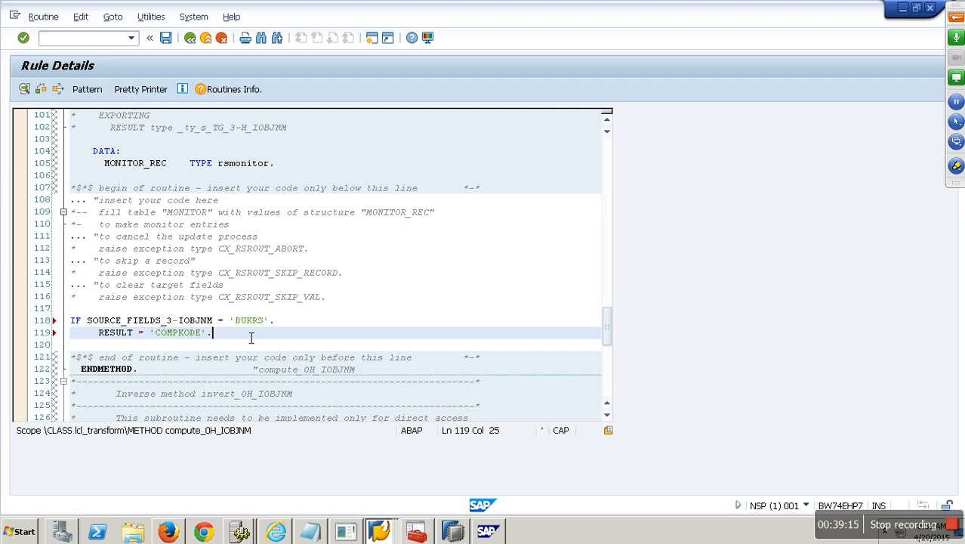
{"action": "key", "text": "Return"}
{"action": "type", "text": "ELSE."}
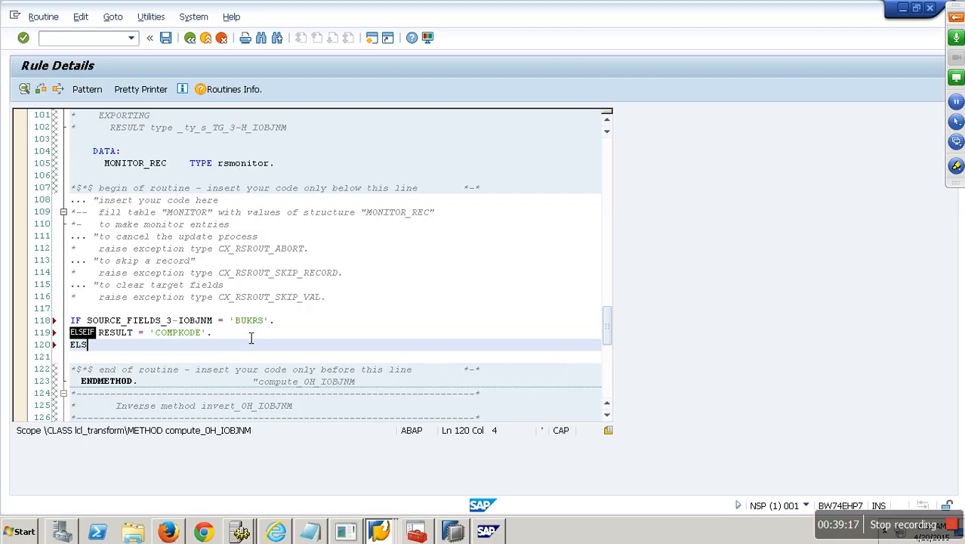
{"action": "key", "text": "Return"}
{"action": "type", "text": "RESULT ="}
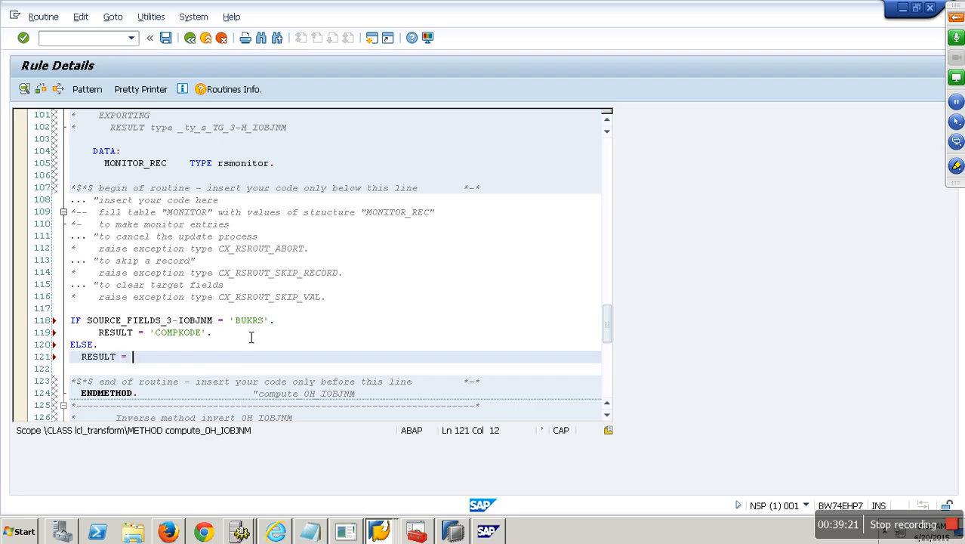
Step: Make the ELSE result SOURCE_FIELDS_3-IOBJNM, close with ENDIF, then check and save the routine
{"action": "left_click", "coordinate": [219, 322]}
{"action": "left_click_drag", "start_coordinate": [220, 321], "coordinate": [88, 323]}
{"action": "key", "text": "ctrl+c"}
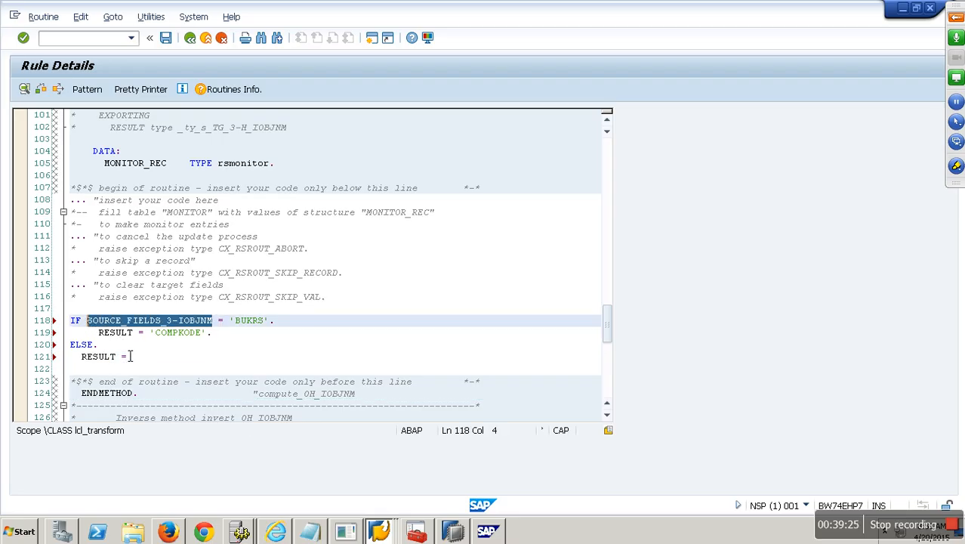
{"action": "left_click", "coordinate": [142, 360]}
{"action": "key", "text": "ctrl+v"}
{"action": "type", "text": "."}
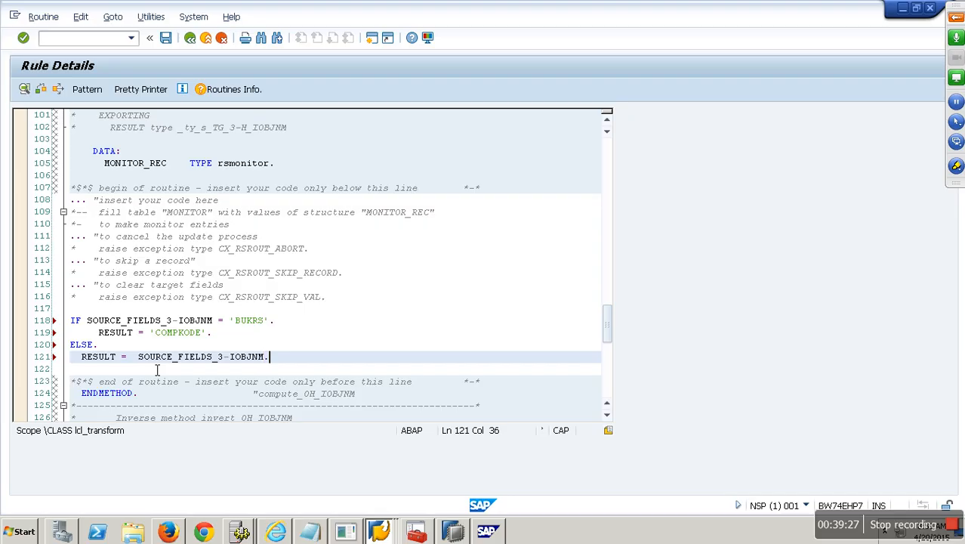
{"action": "key", "text": "Return"}
{"action": "type", "text": "END"}
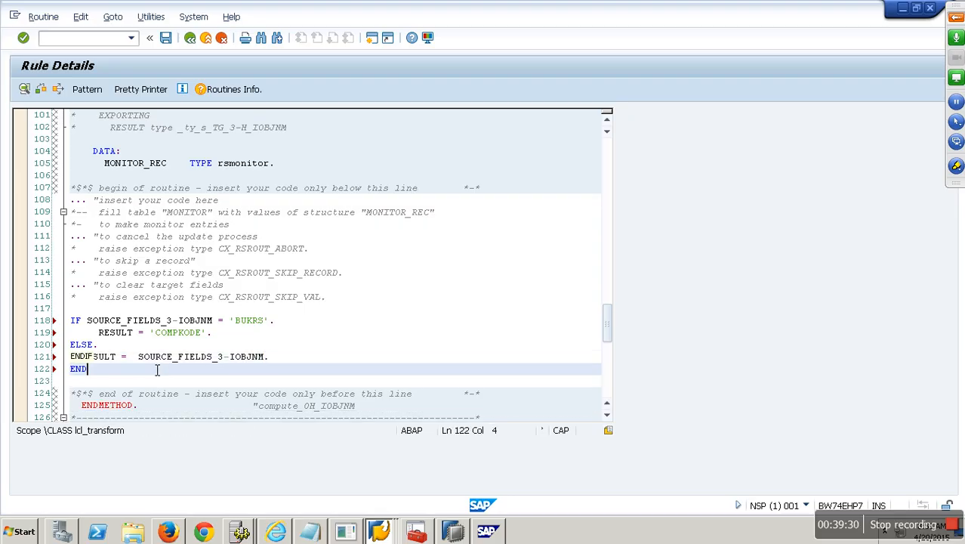
{"action": "key", "text": "Tab"}
{"action": "type", "text": "."}
{"action": "left_click", "coordinate": [51, 95]}
{"action": "left_click", "coordinate": [167, 38]}
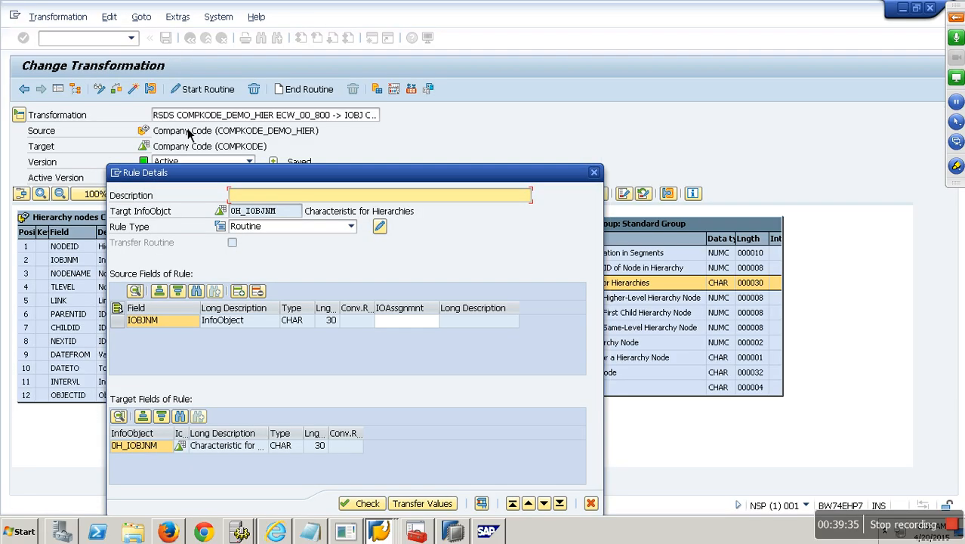
Step: Close Rule Details and activate the transformation, accepting the warnings
{"action": "left_click", "coordinate": [423, 505]}
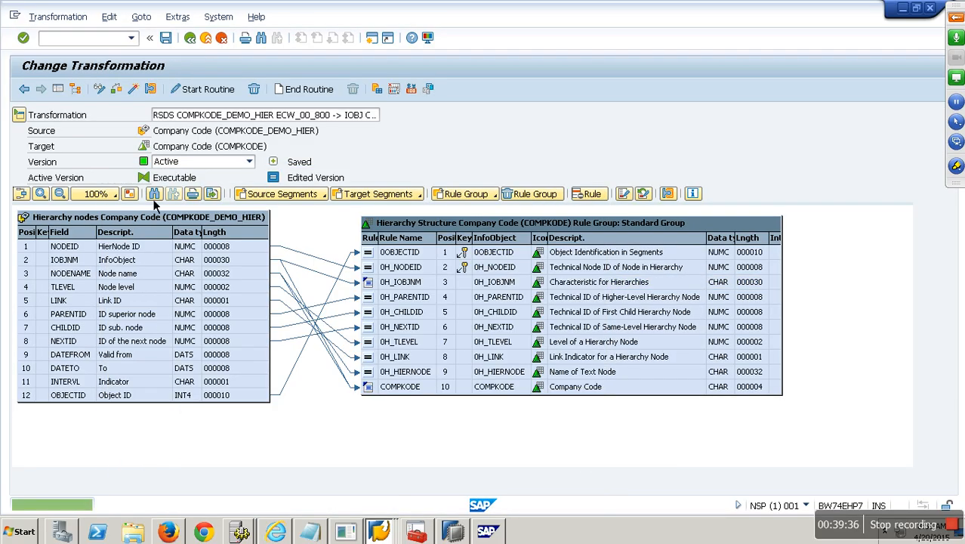
{"action": "left_click", "coordinate": [134, 90]}
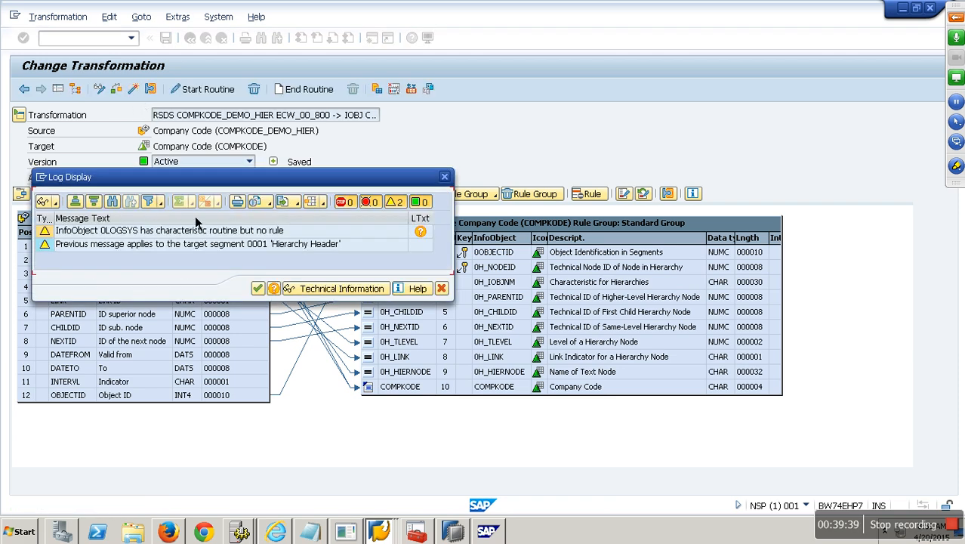
{"action": "left_click", "coordinate": [260, 289]}
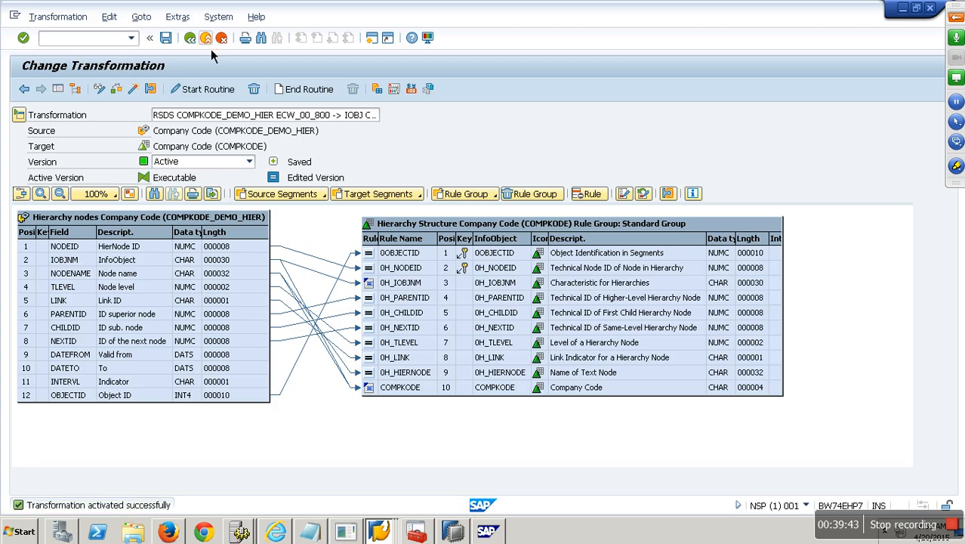
{"action": "left_click", "coordinate": [210, 45]}
Step: Rerun the COMPKODE_DEMO_HIER DTP with Repair, loading 22 records as request 493 with green status
{"action": "double_click", "coordinate": [261, 303]}
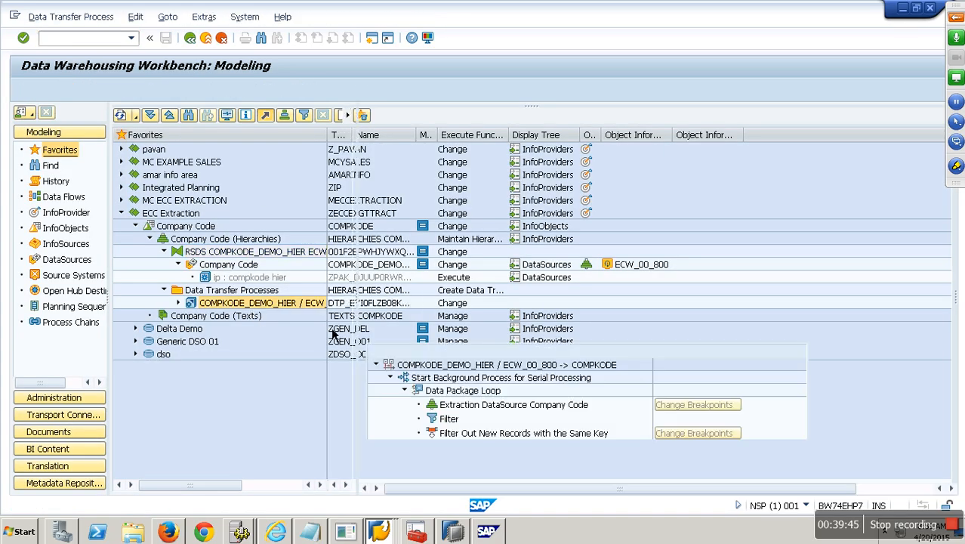
{"action": "left_click", "coordinate": [706, 334]}
{"action": "left_click", "coordinate": [236, 312]}
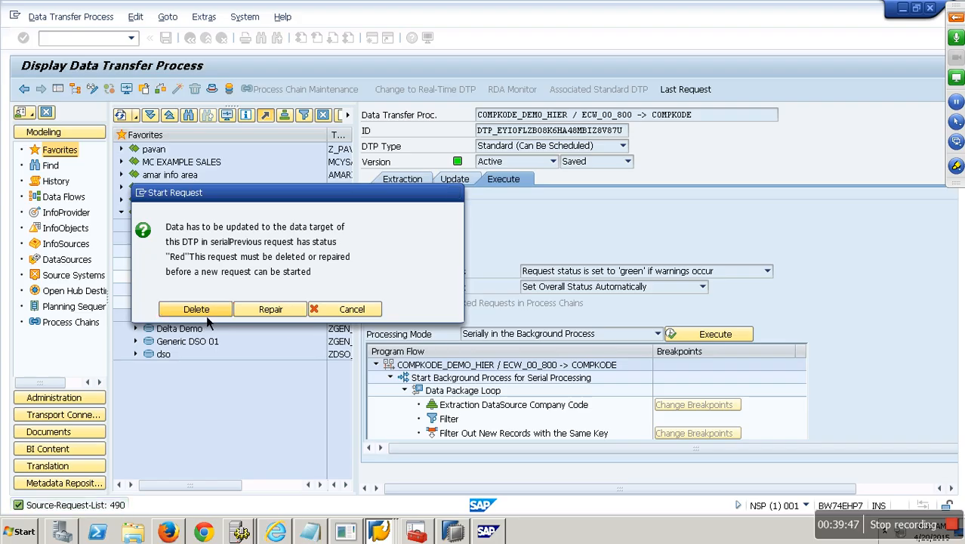
{"action": "left_click", "coordinate": [225, 293]}
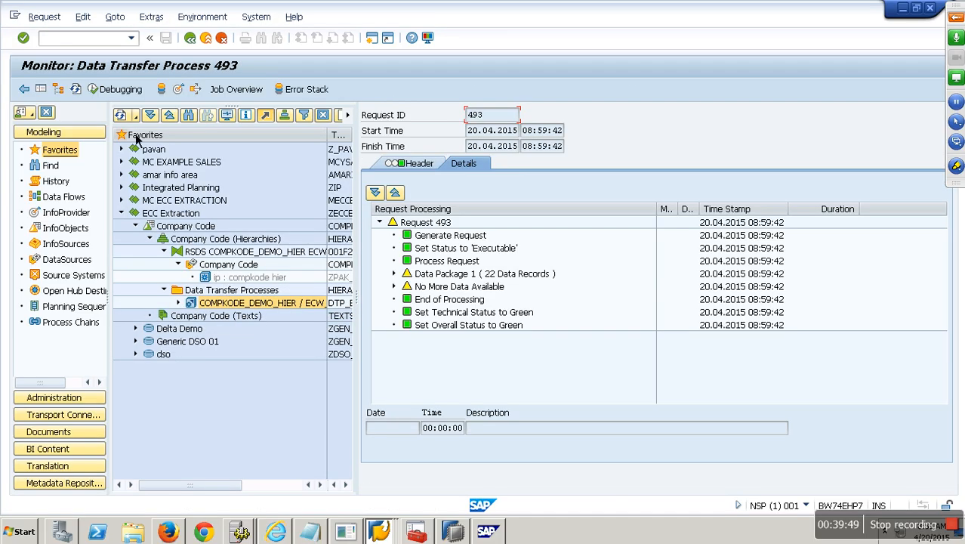
{"action": "left_click", "coordinate": [78, 95]}
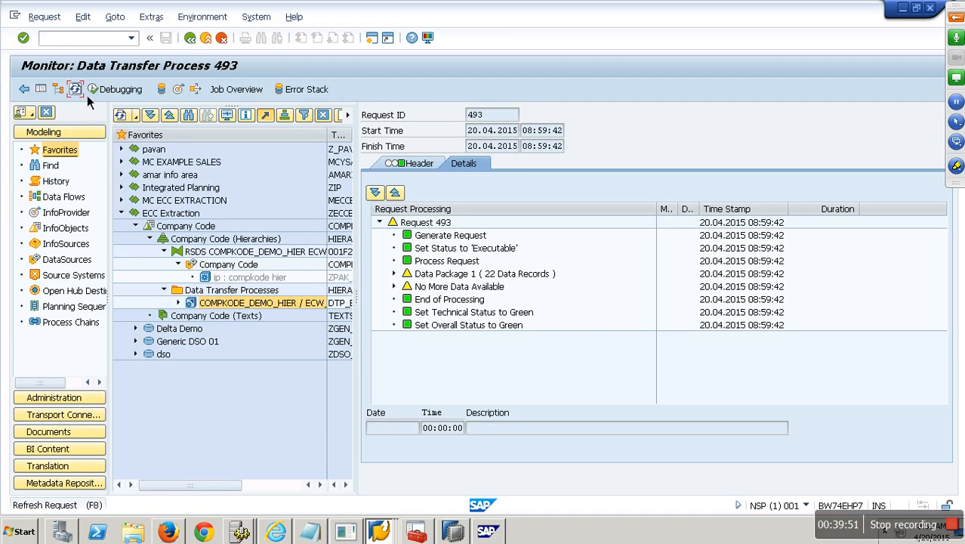
{"action": "left_click", "coordinate": [394, 273]}
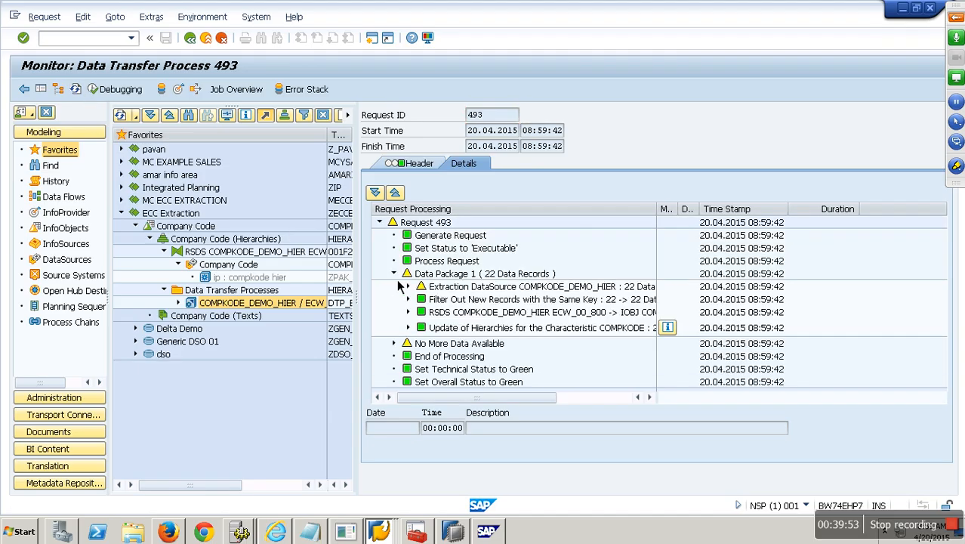
{"action": "left_click", "coordinate": [80, 93]}
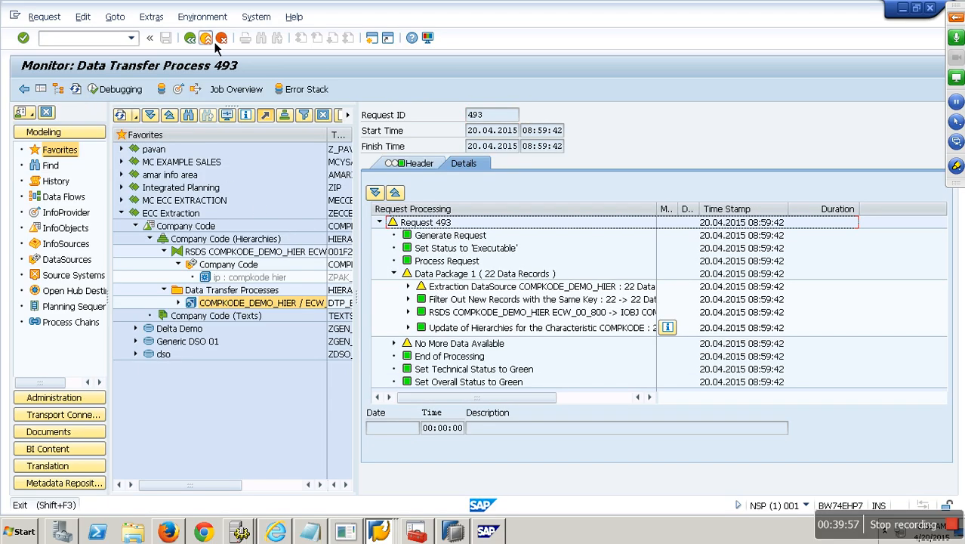
{"action": "left_click", "coordinate": [202, 37]}
{"action": "left_click", "coordinate": [65, 228]}
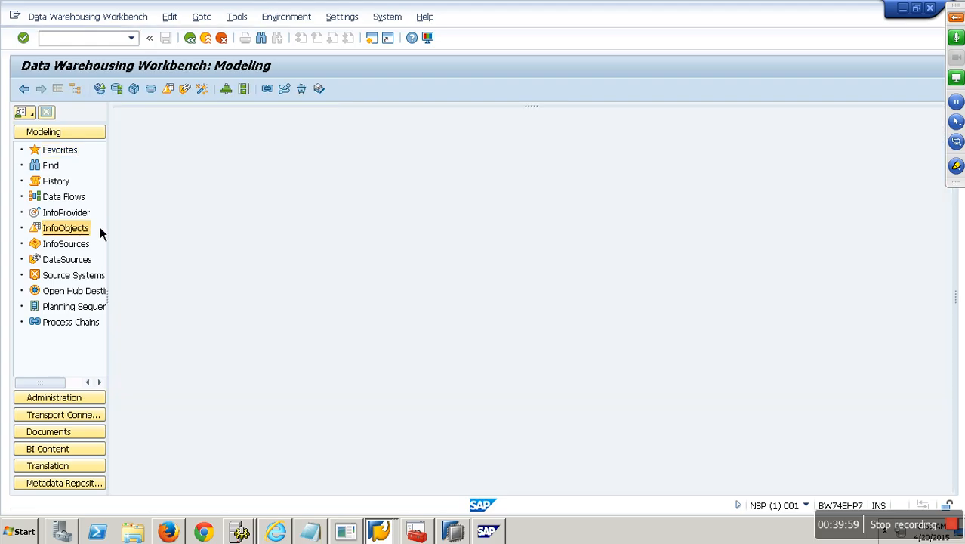
Step: Find InfoObject COMPKODE and expand Company Code to list its hierarchies
{"action": "left_click", "coordinate": [189, 117]}
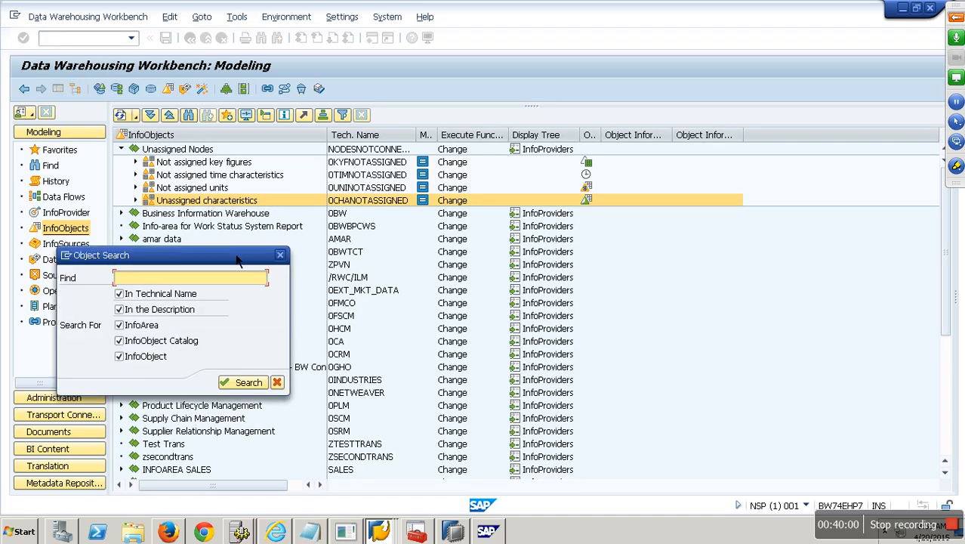
{"action": "type", "text": "COMPKODE"}
{"action": "left_click", "coordinate": [236, 259]}
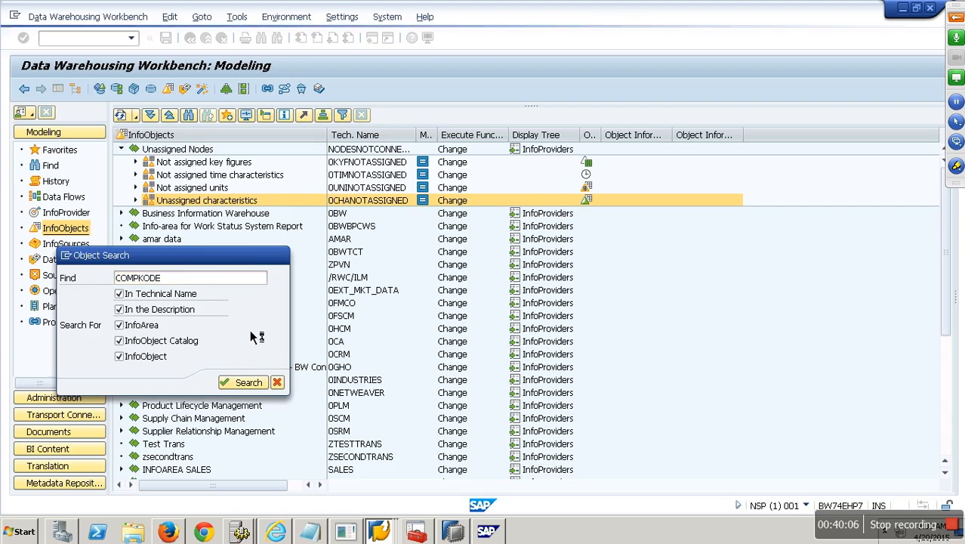
{"action": "left_click", "coordinate": [155, 471]}
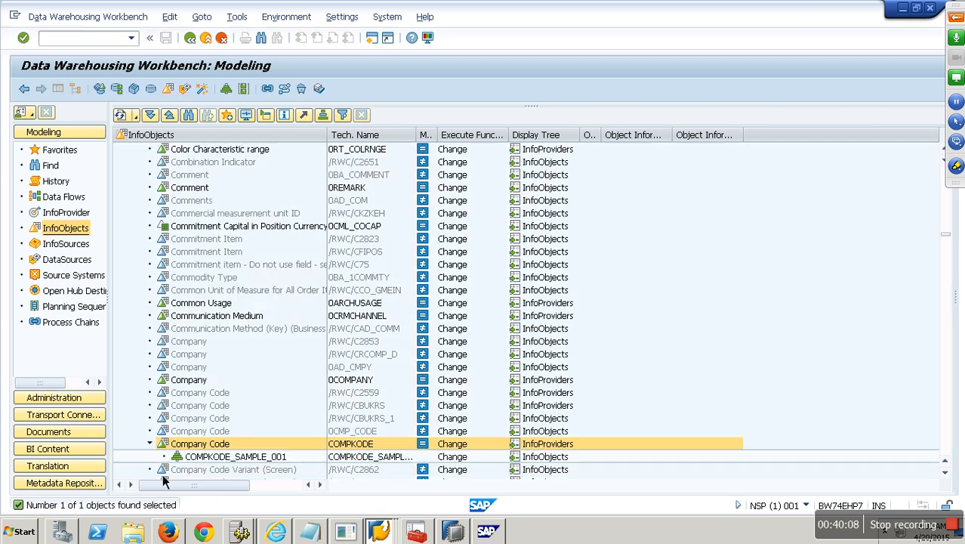
{"action": "scroll", "coordinate": [184, 455], "scroll_direction": "down", "scroll_amount": 3}
Step: Display hierarchy COMPKODE_SAMPLE_001 and expand its ZGROUP1 and ZGROUP2 nodes
{"action": "right_click", "coordinate": [277, 384]}
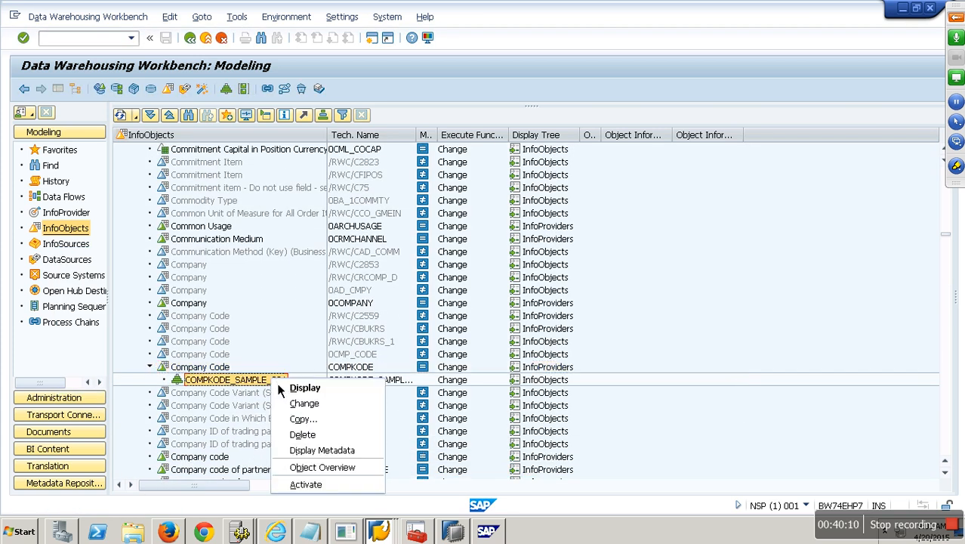
{"action": "left_click", "coordinate": [300, 388]}
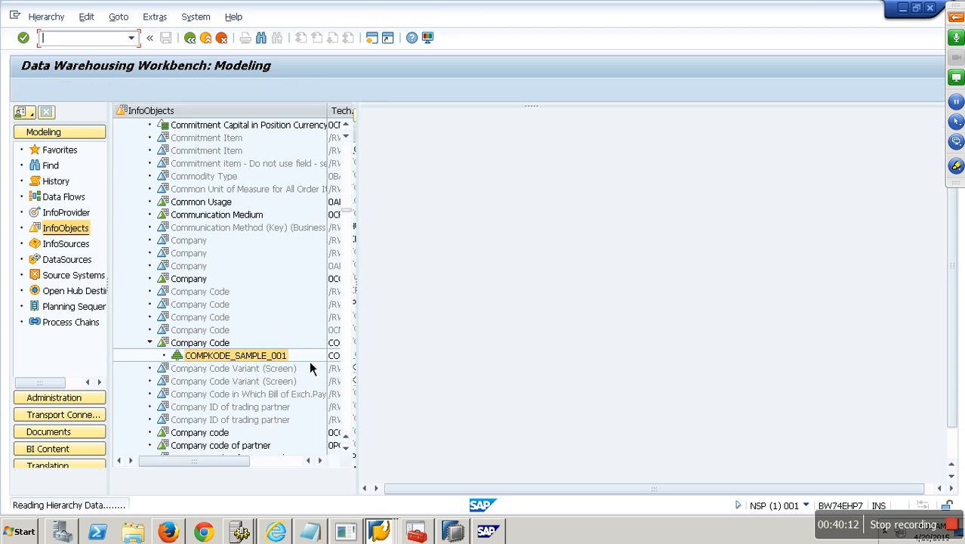
{"action": "left_click", "coordinate": [385, 167]}
{"action": "left_click", "coordinate": [384, 155]}
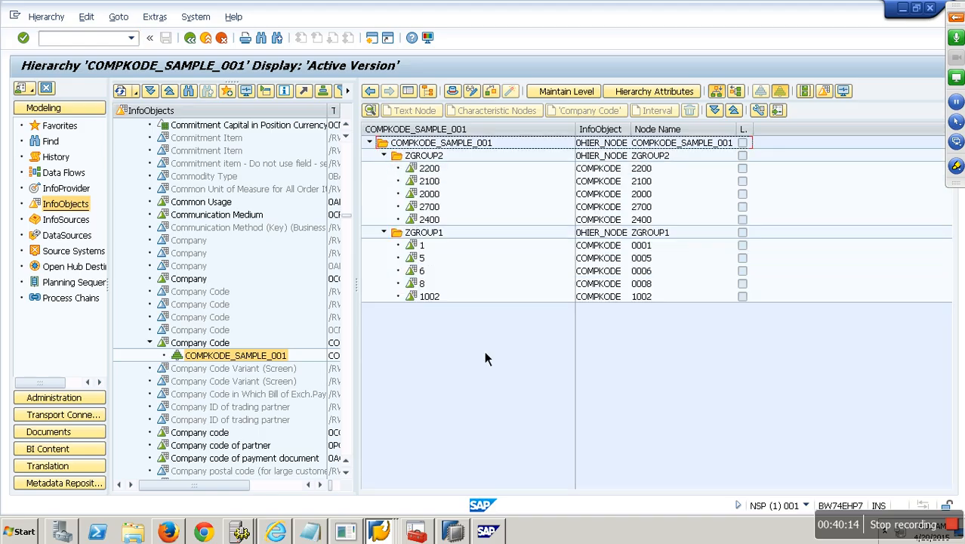